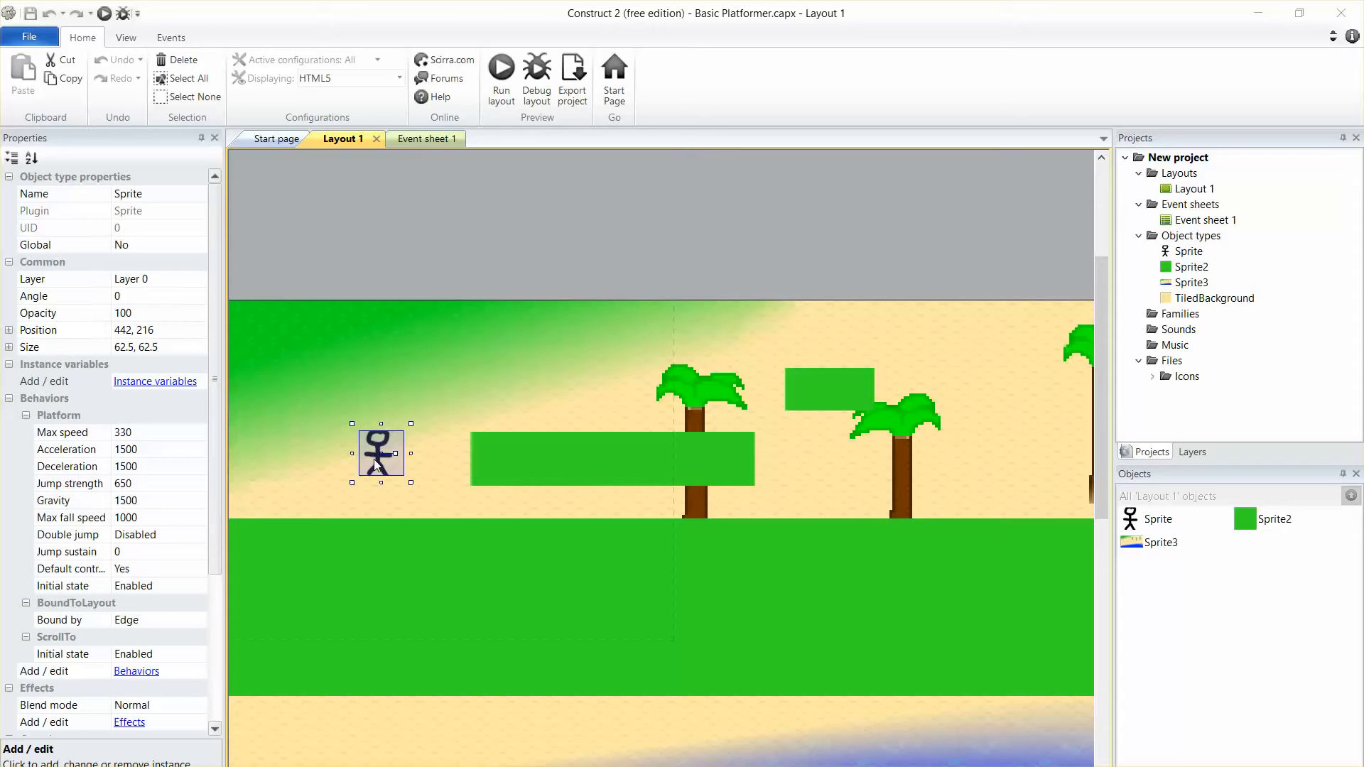
Add a number instance variable named Player1Health with initial value 5 to the stick-figure sprite
{"action": "left_click", "coordinate": [186, 382]}
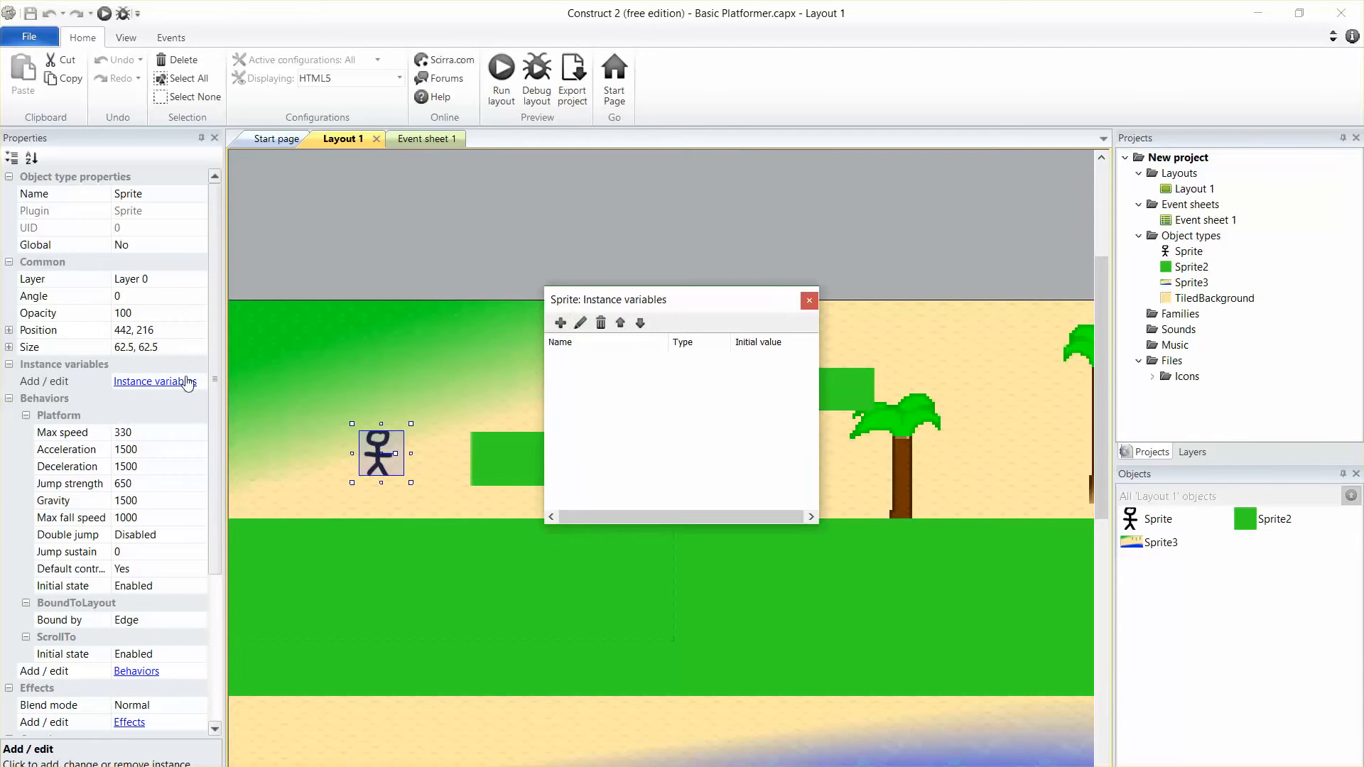
{"action": "left_click", "coordinate": [560, 324]}
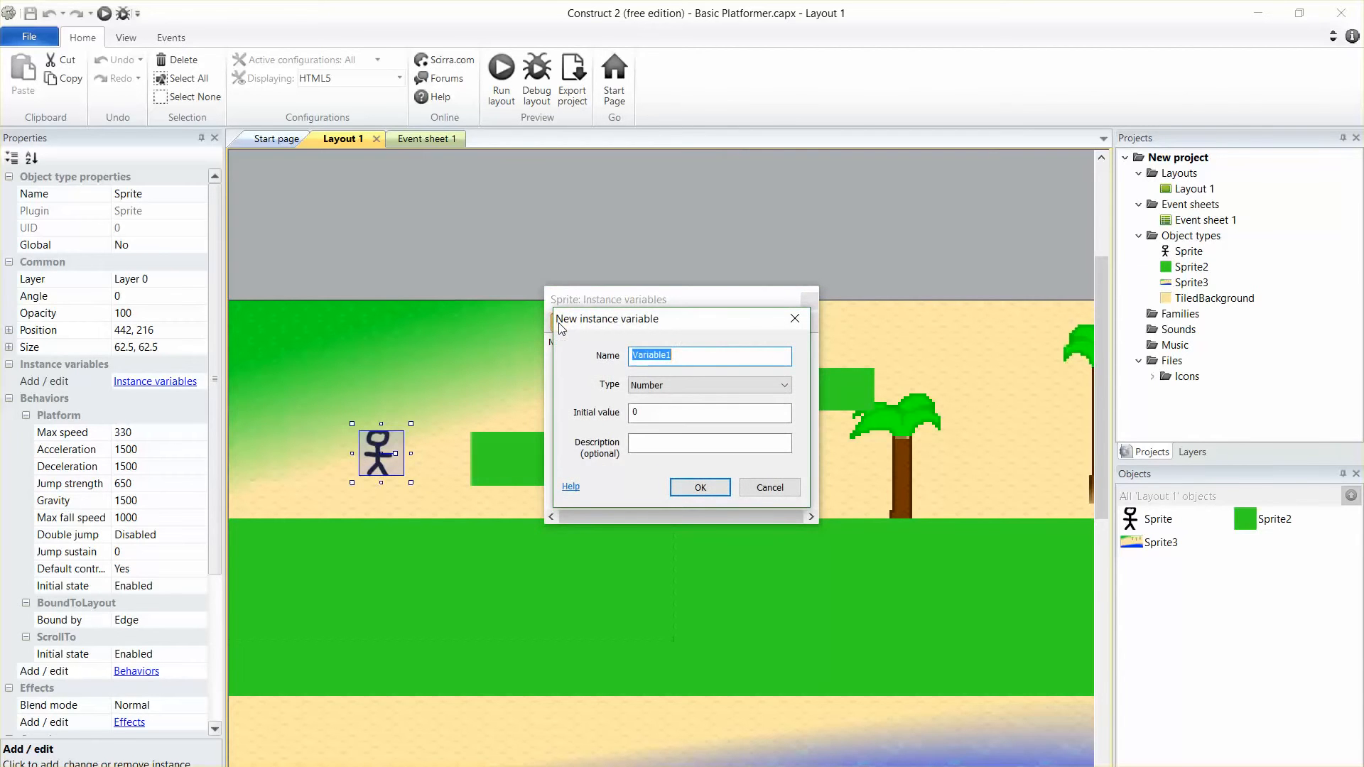
{"action": "left_click", "coordinate": [670, 411]}
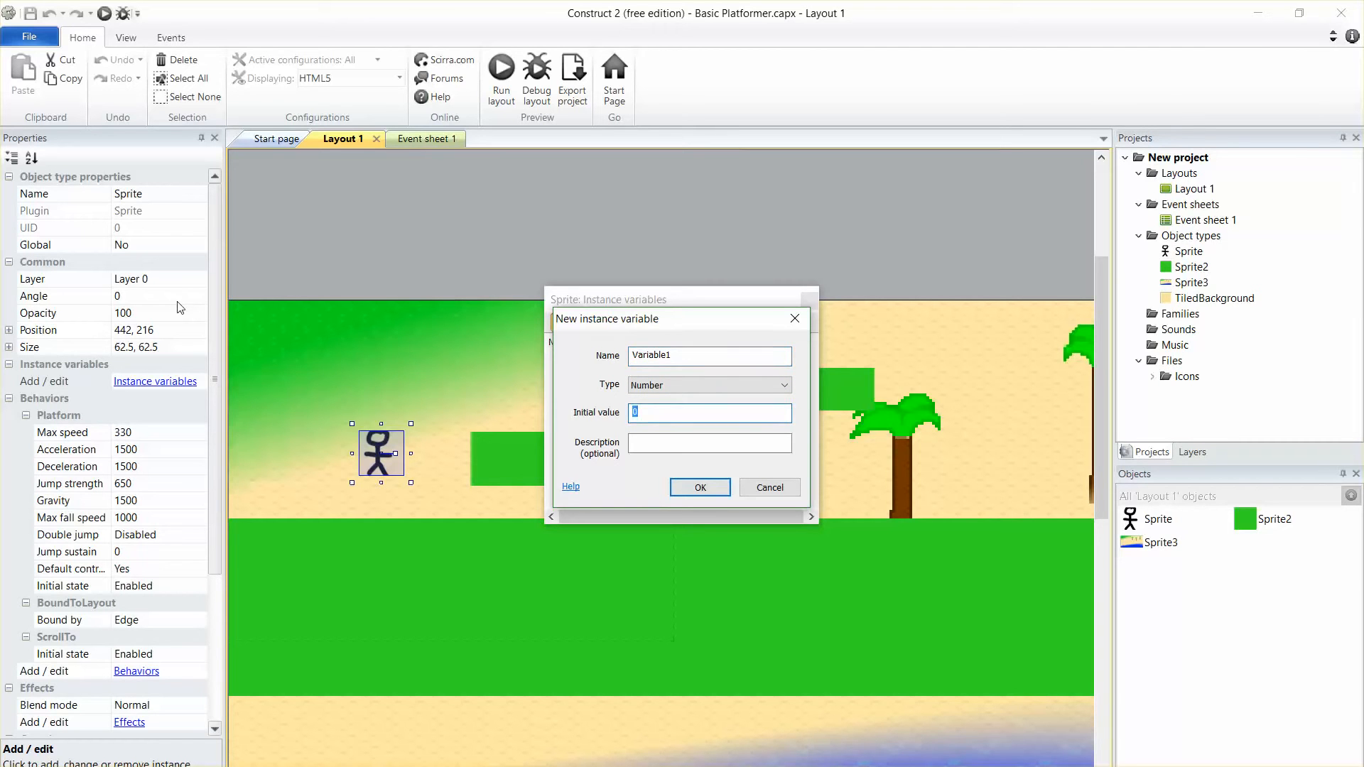
{"action": "type", "text": "5"}
{"action": "double_click", "coordinate": [724, 351]}
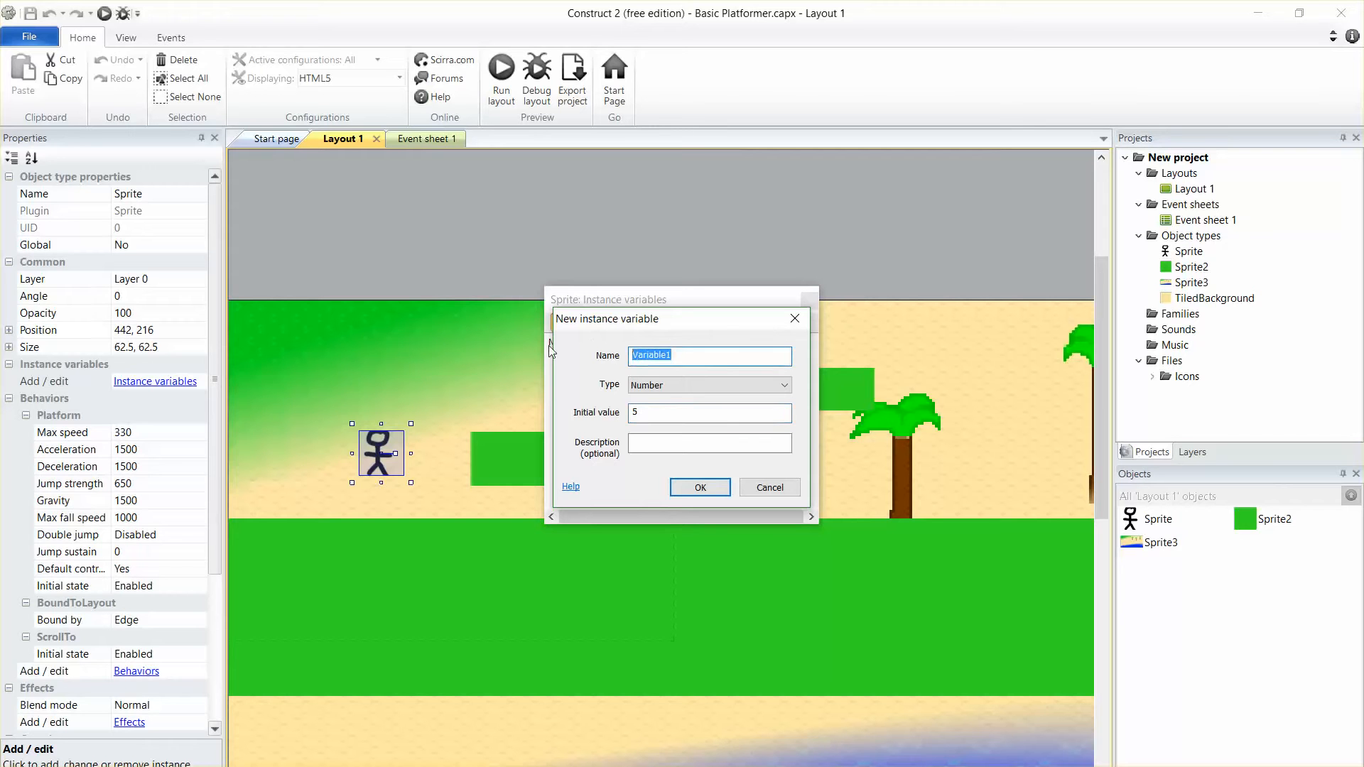
{"action": "type", "text": "Player1Health"}
{"action": "left_click", "coordinate": [698, 488]}
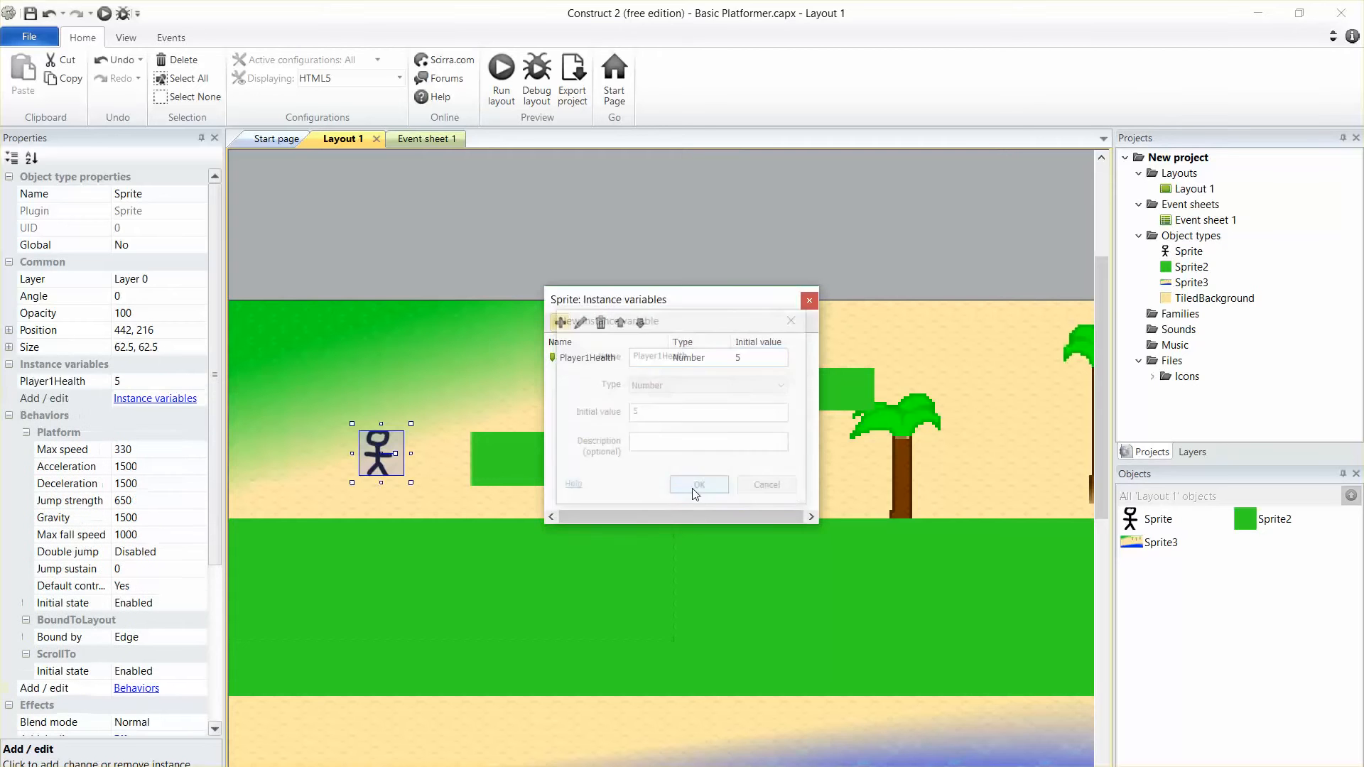
{"action": "left_click", "coordinate": [807, 302]}
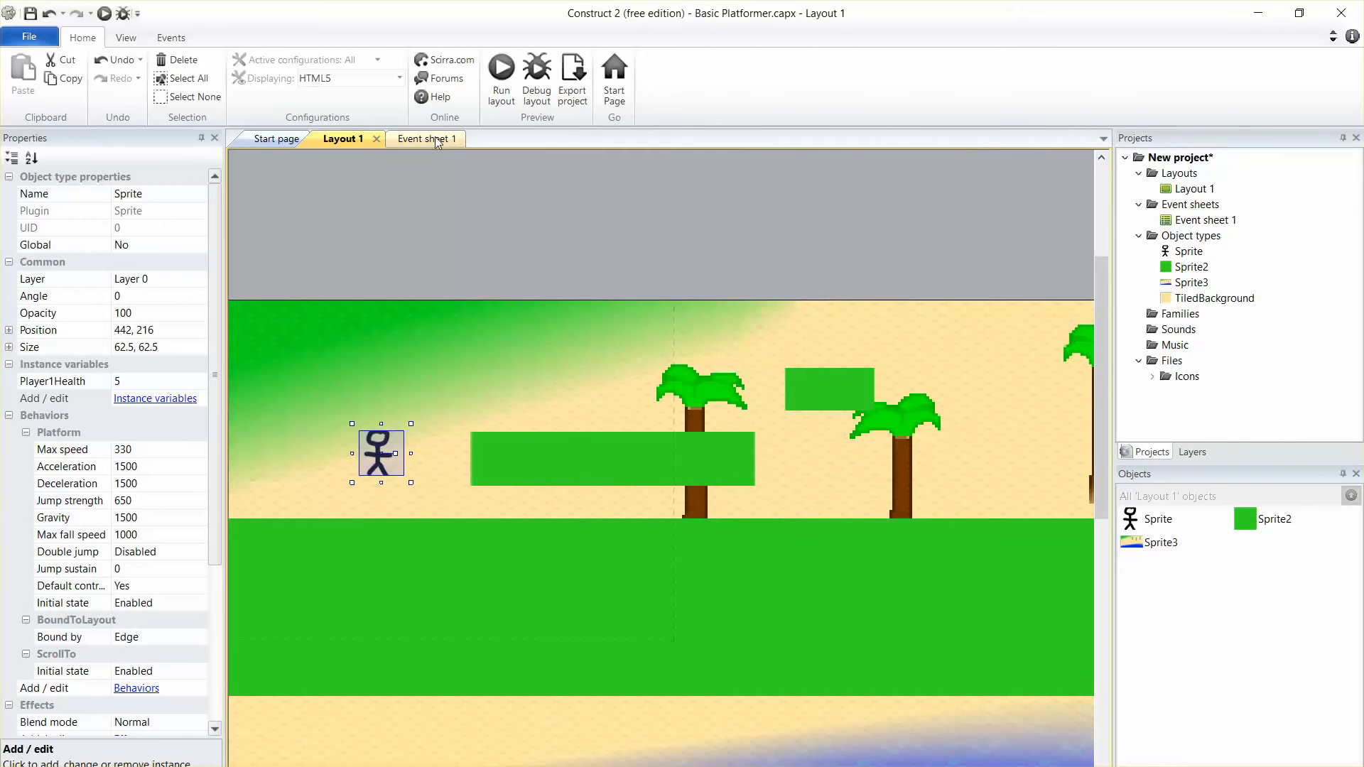
Add an event to Event sheet 1 comparing the stick-figure Sprite's Player1Health as less or equal to 0
{"action": "left_click", "coordinate": [437, 140]}
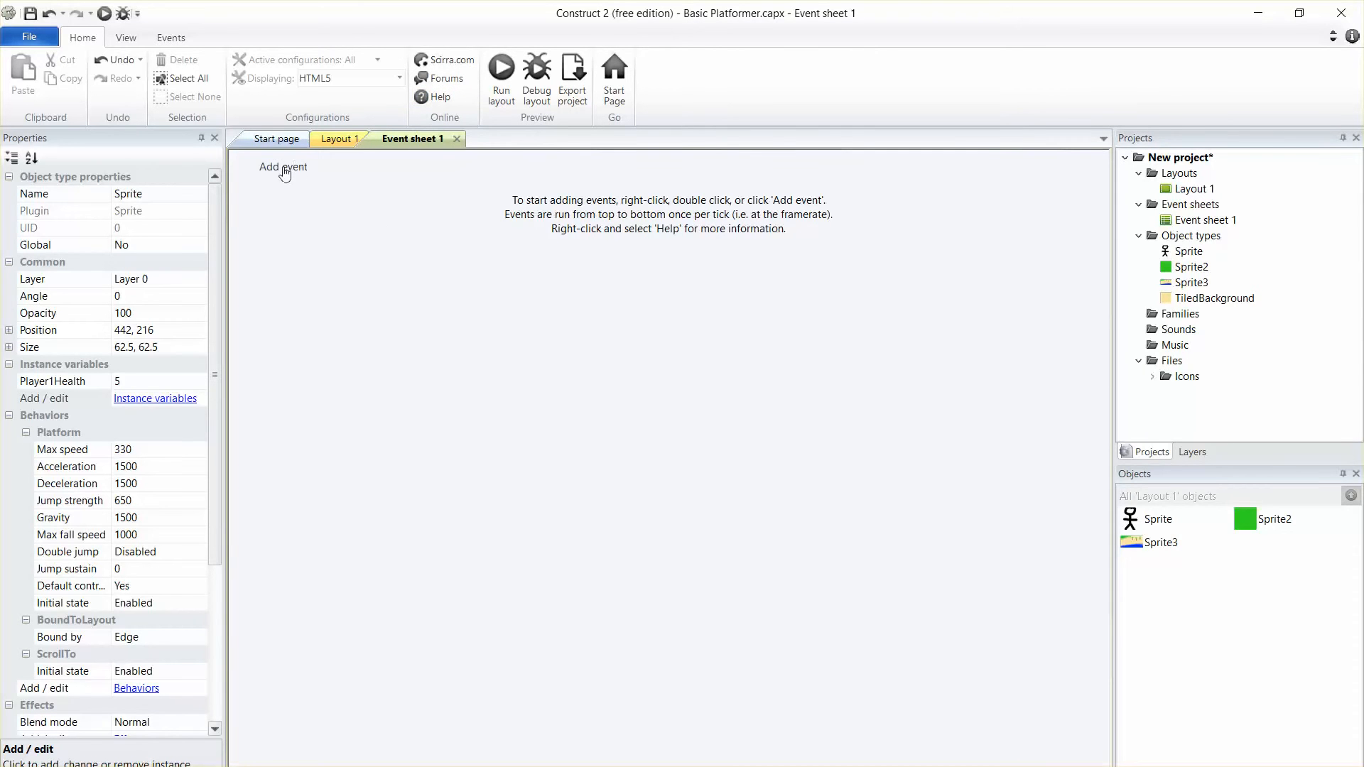
{"action": "left_click", "coordinate": [284, 168]}
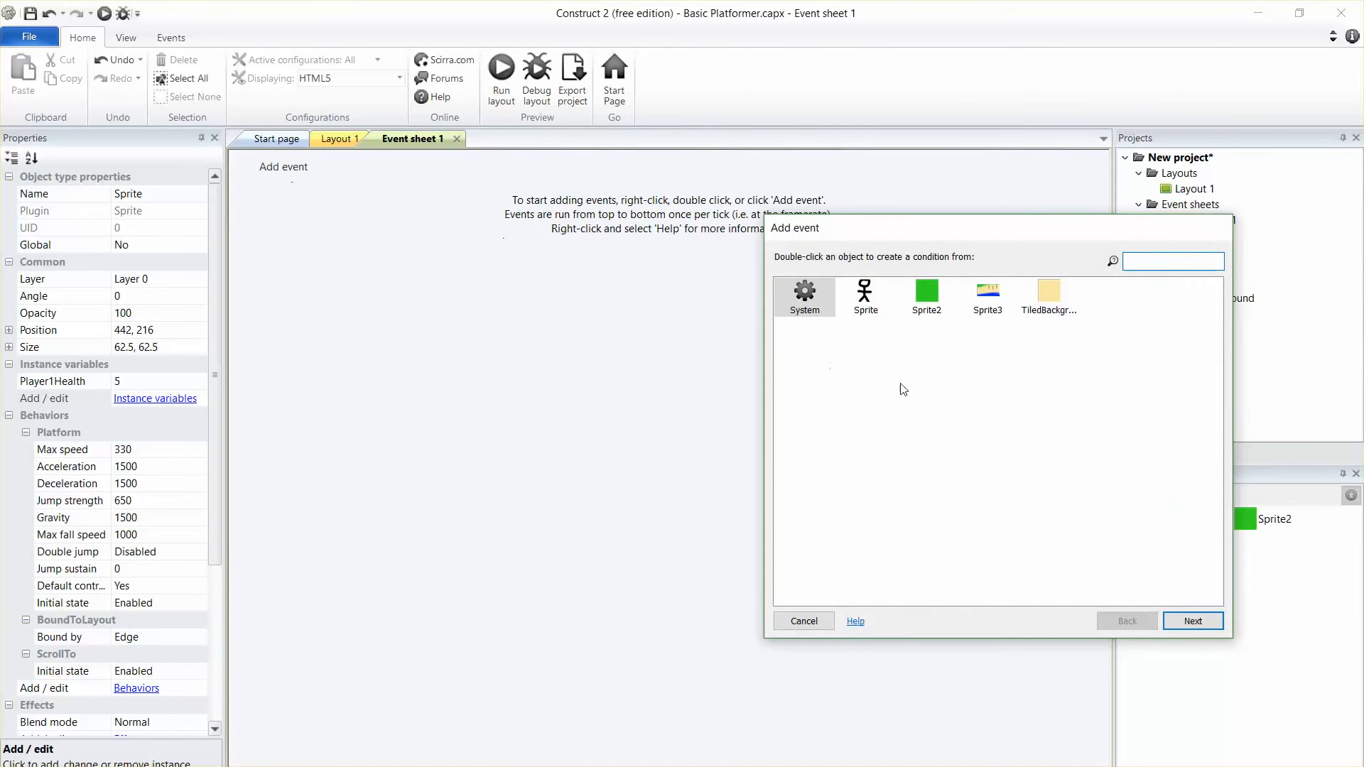
{"action": "double_click", "coordinate": [857, 294]}
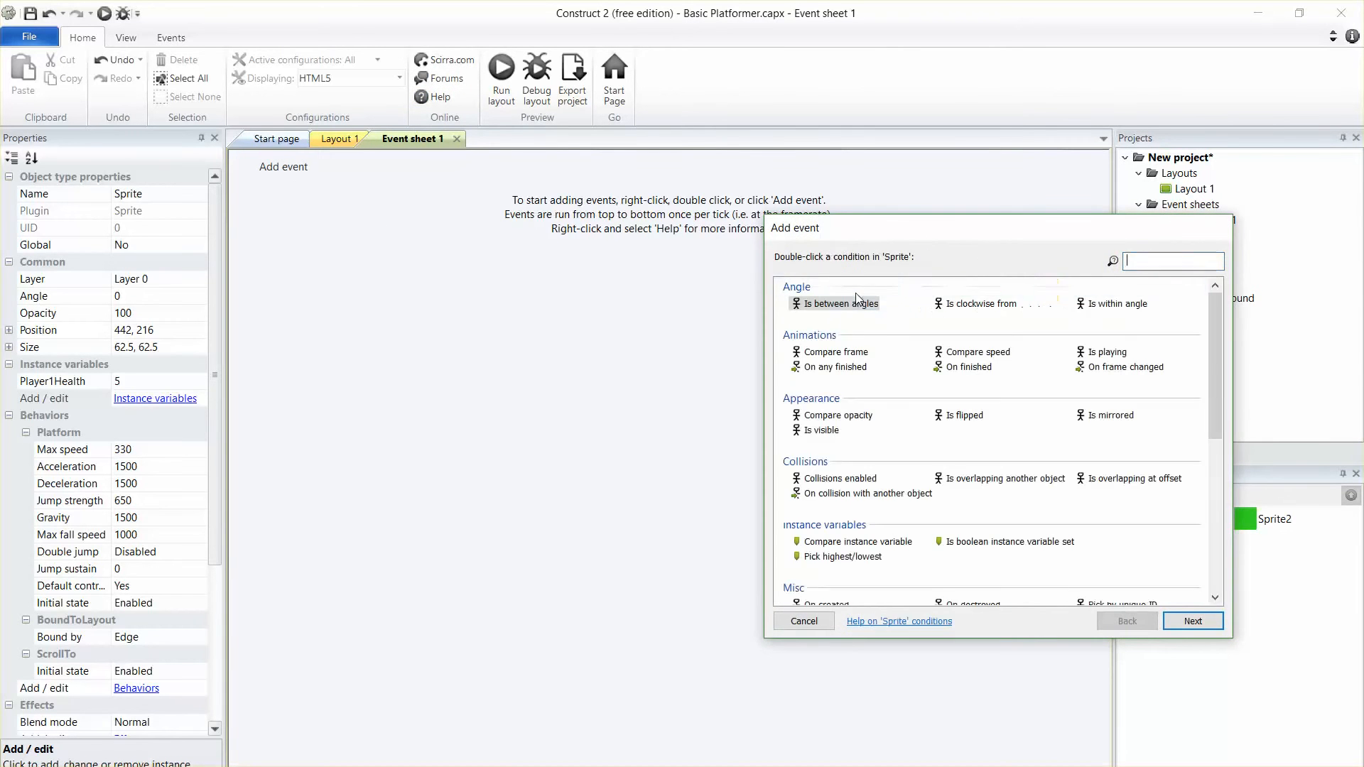
{"action": "left_click", "coordinate": [823, 542]}
{"action": "double_click", "coordinate": [823, 543]}
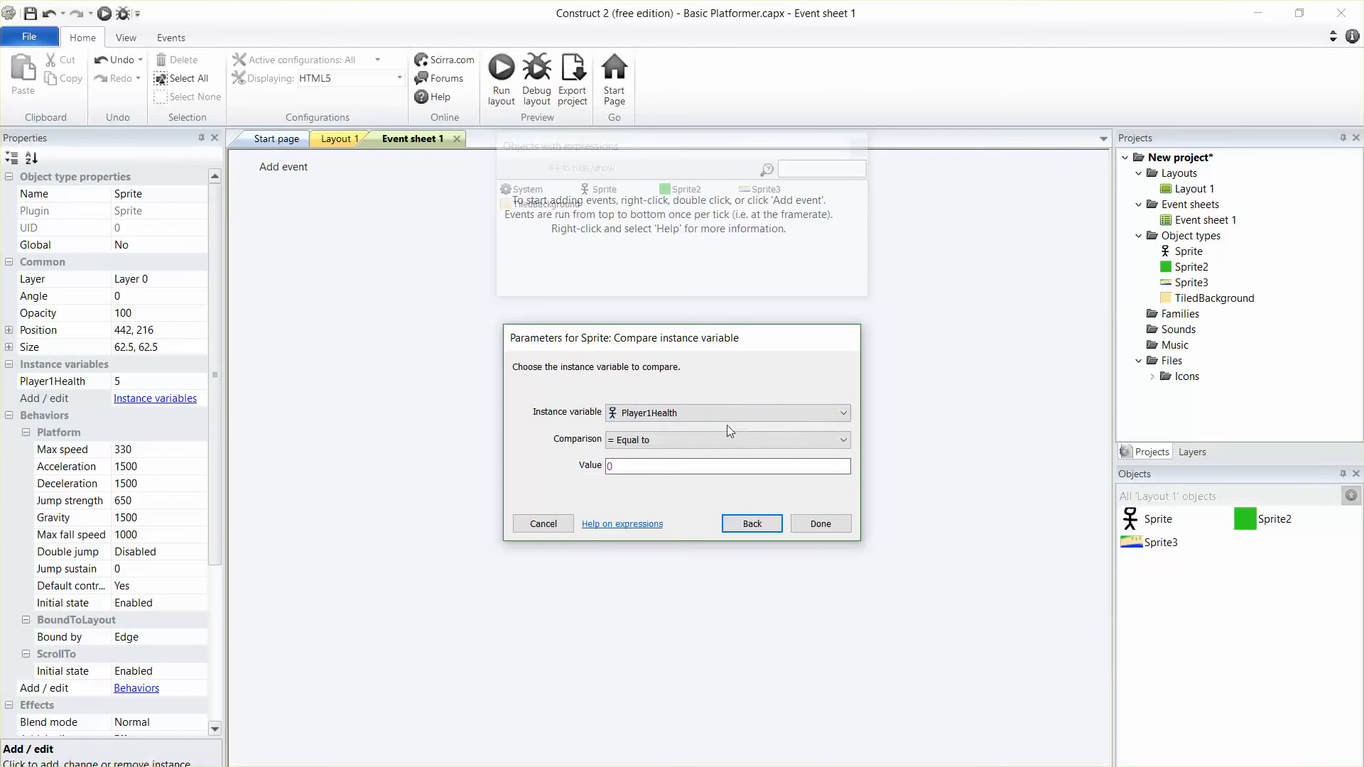
{"action": "left_click", "coordinate": [770, 440]}
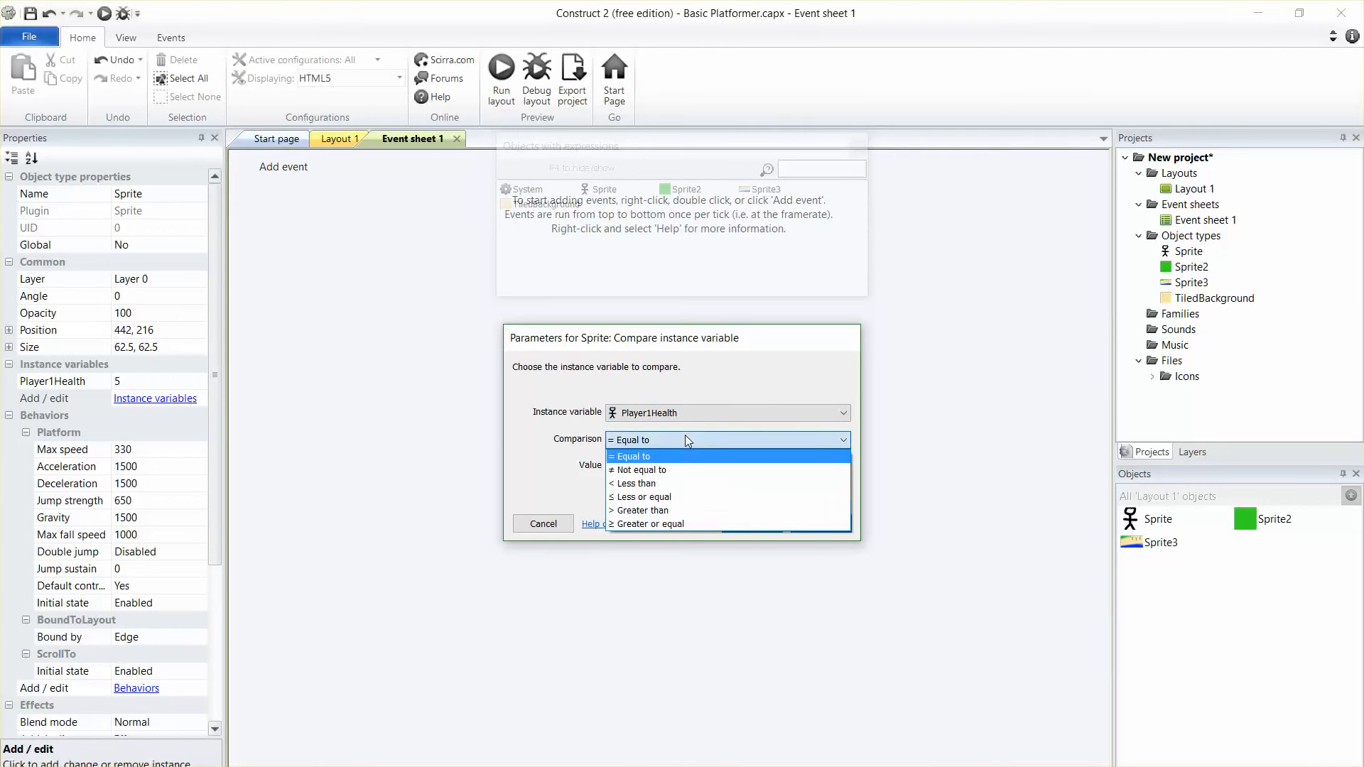
{"action": "left_click", "coordinate": [692, 498]}
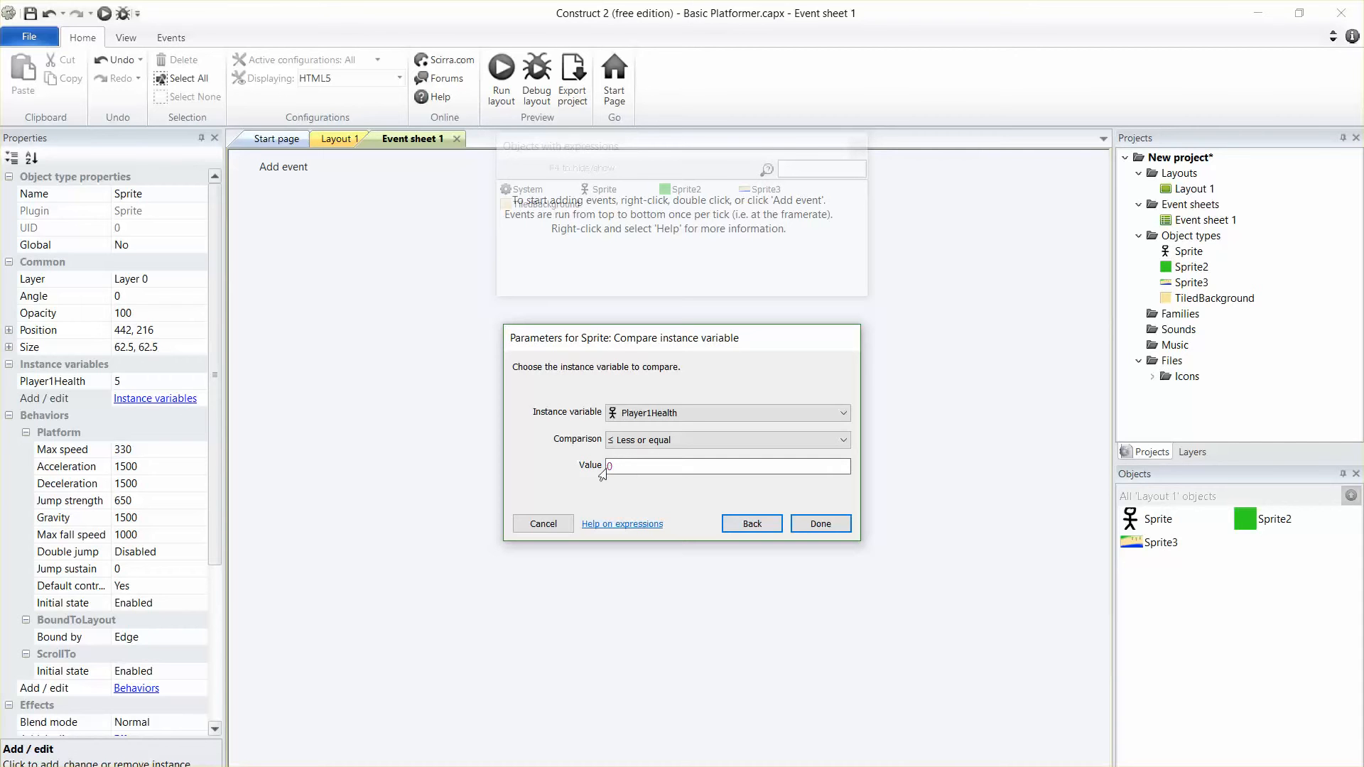
{"action": "left_click", "coordinate": [617, 466]}
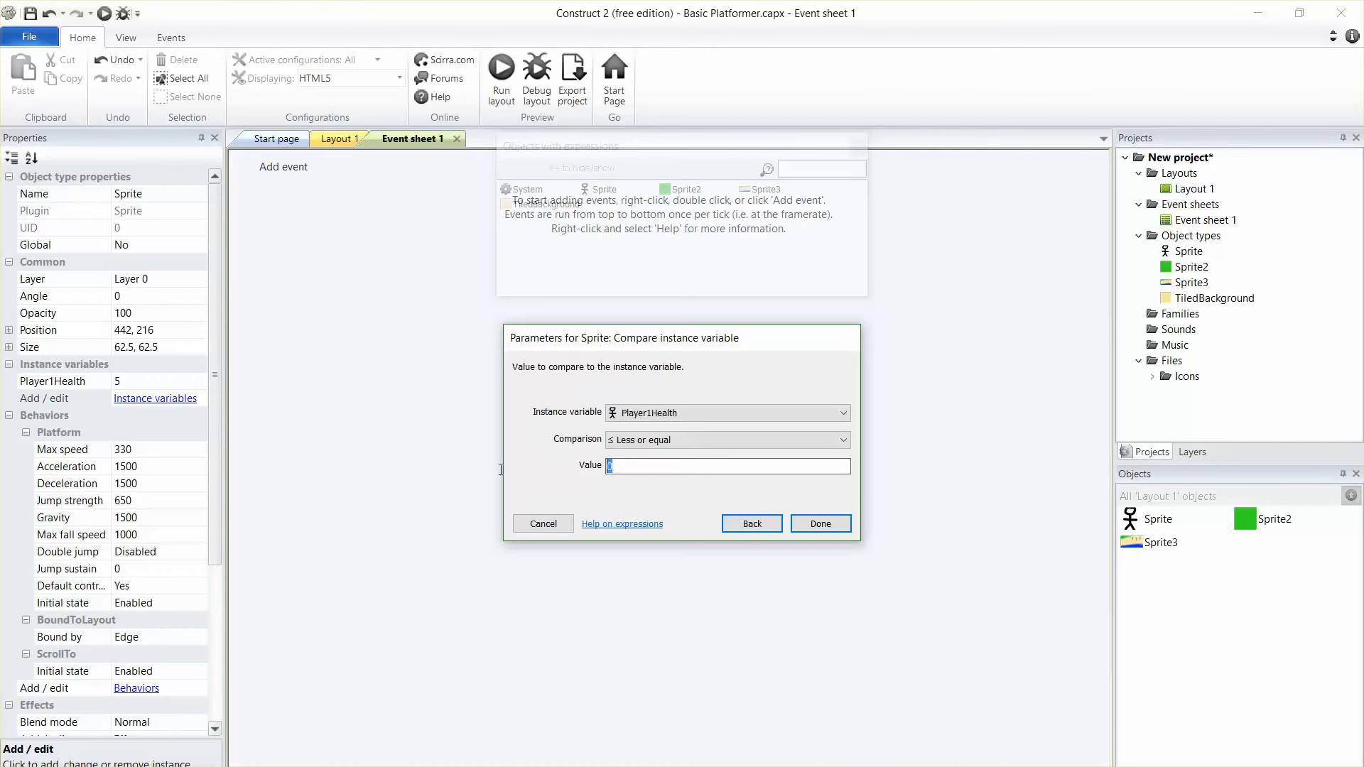
{"action": "left_click", "coordinate": [820, 523]}
Give the Player1Health event a System action that restarts the layout
{"action": "left_click", "coordinate": [472, 169]}
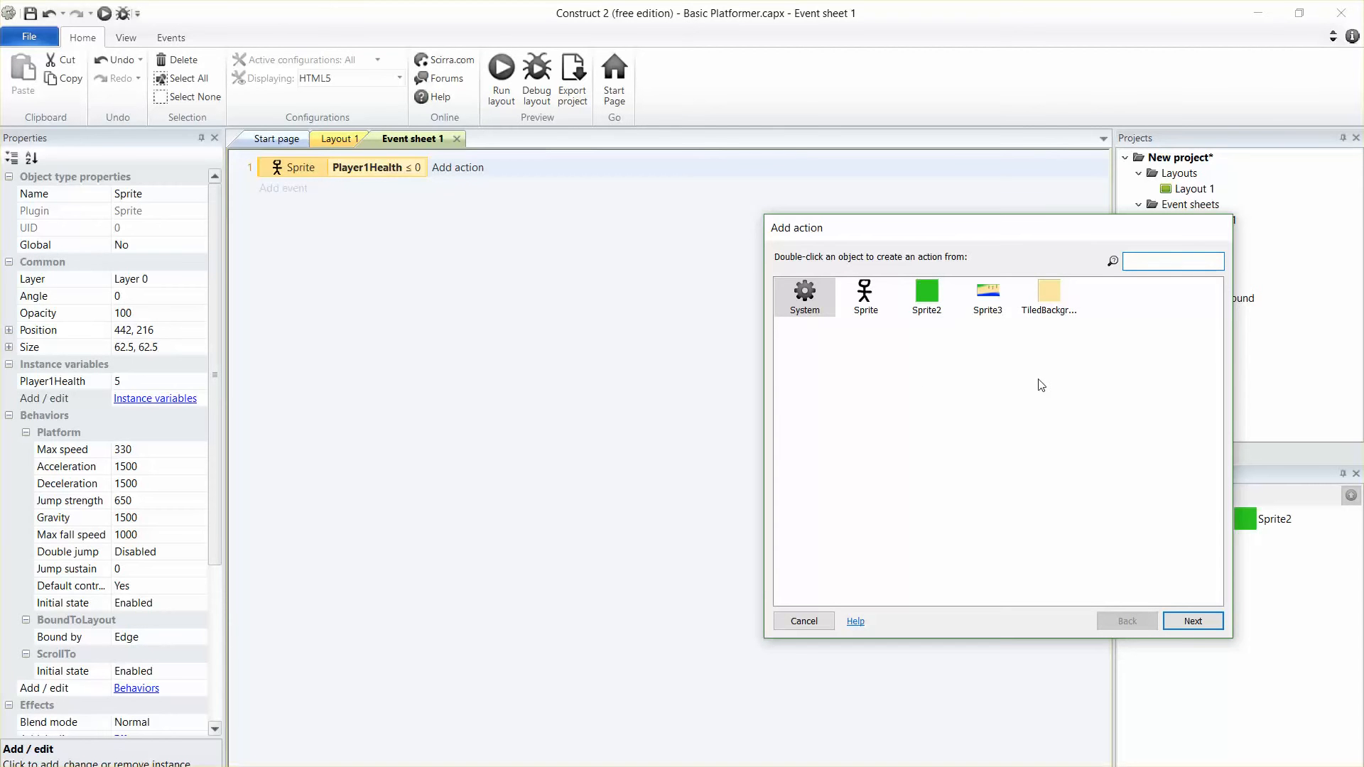
{"action": "double_click", "coordinate": [794, 292]}
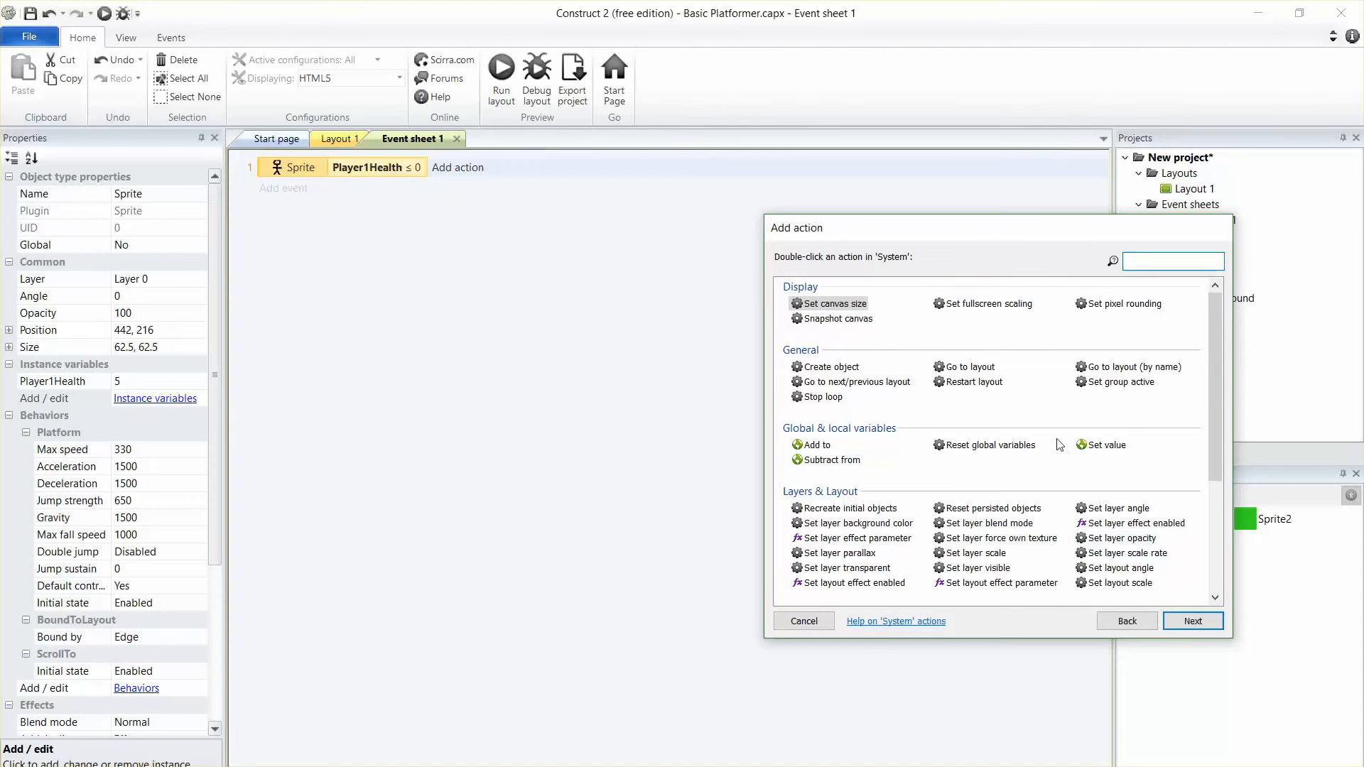
{"action": "scroll", "coordinate": [1041, 420], "scroll_direction": "down", "scroll_amount": 3}
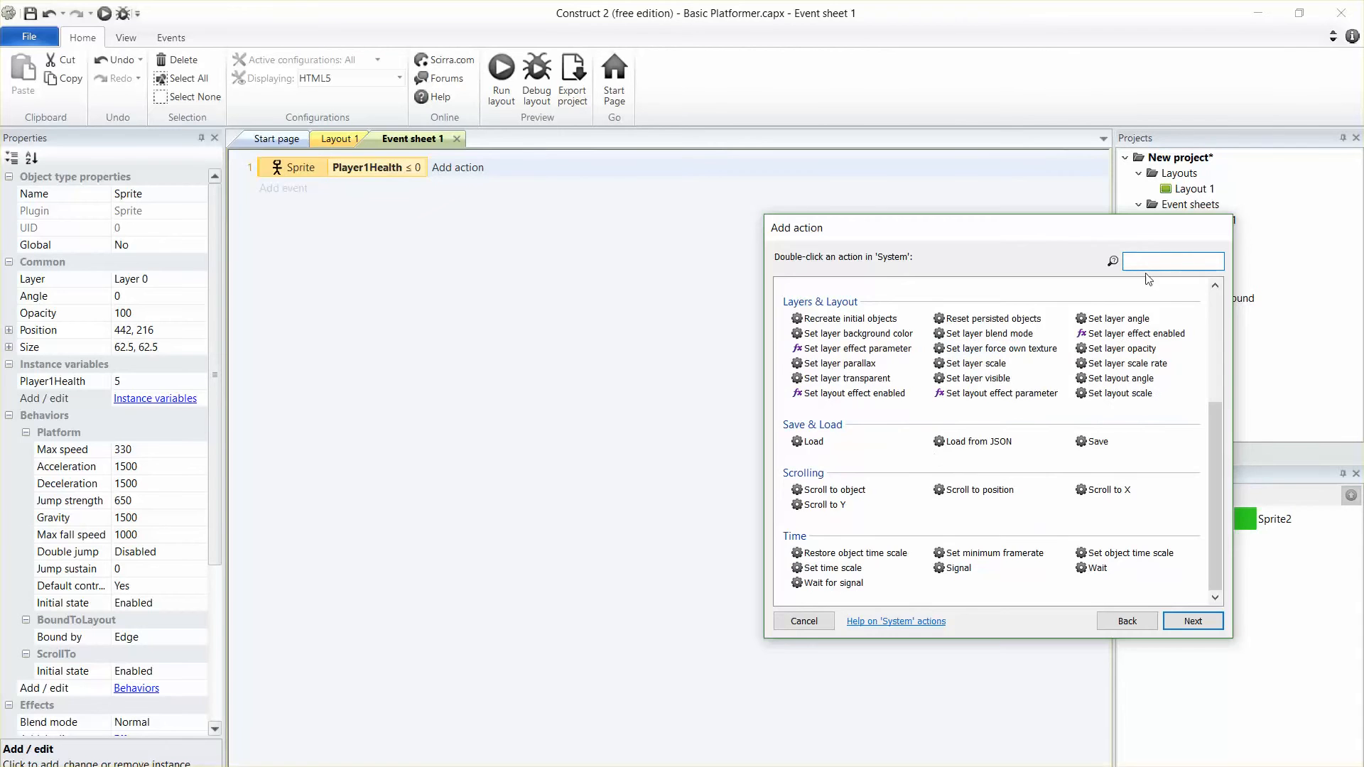
{"action": "type", "text": "res"}
{"action": "double_click", "coordinate": [842, 306]}
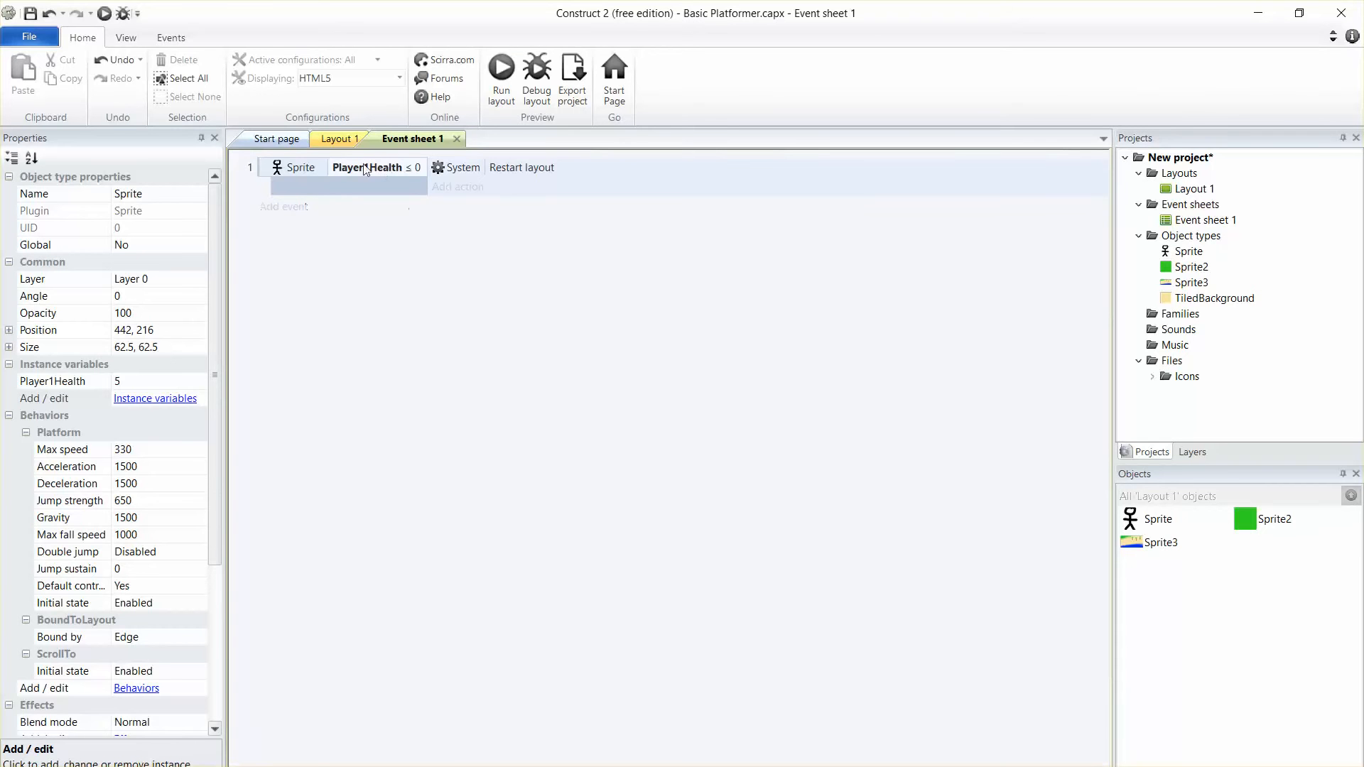
Insert a new Sprite object into Layout 1 above the long green platform
{"action": "left_click", "coordinate": [321, 142]}
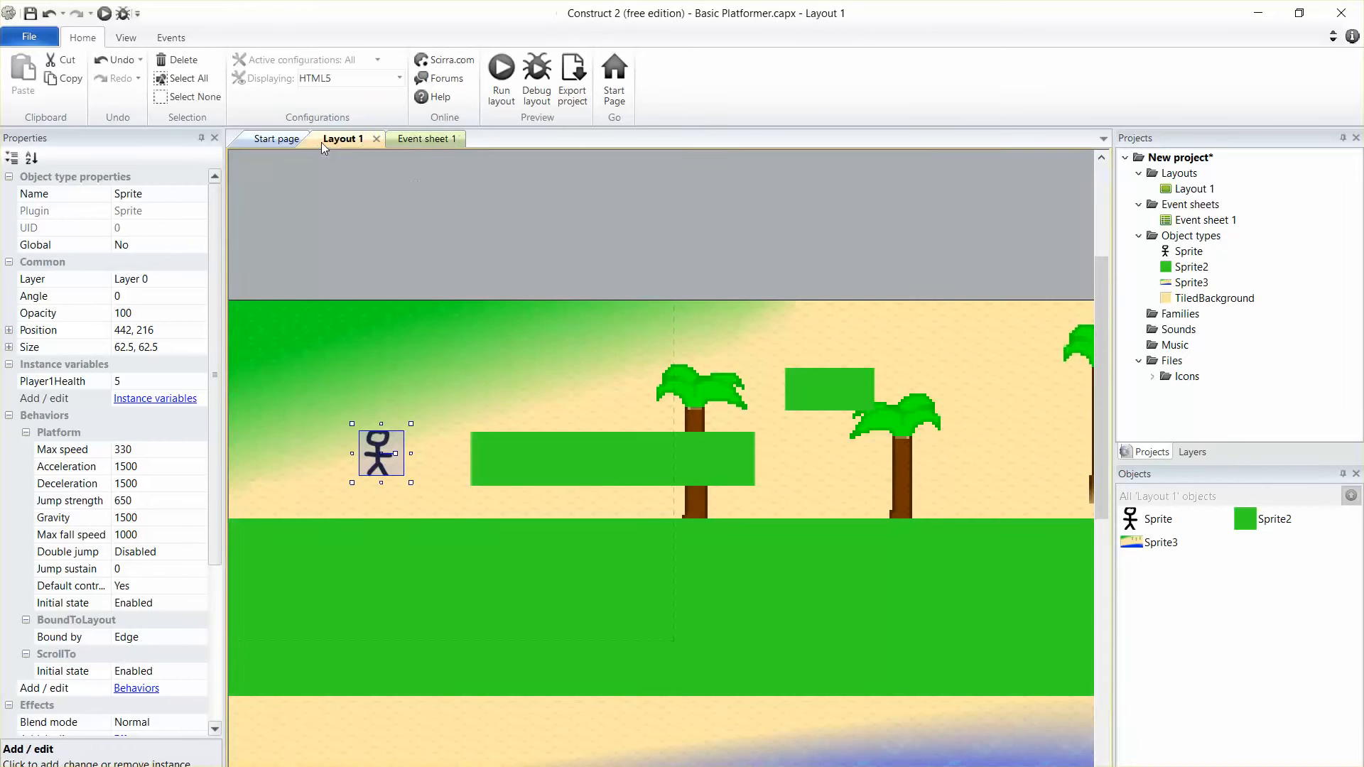
{"action": "right_click", "coordinate": [456, 240]}
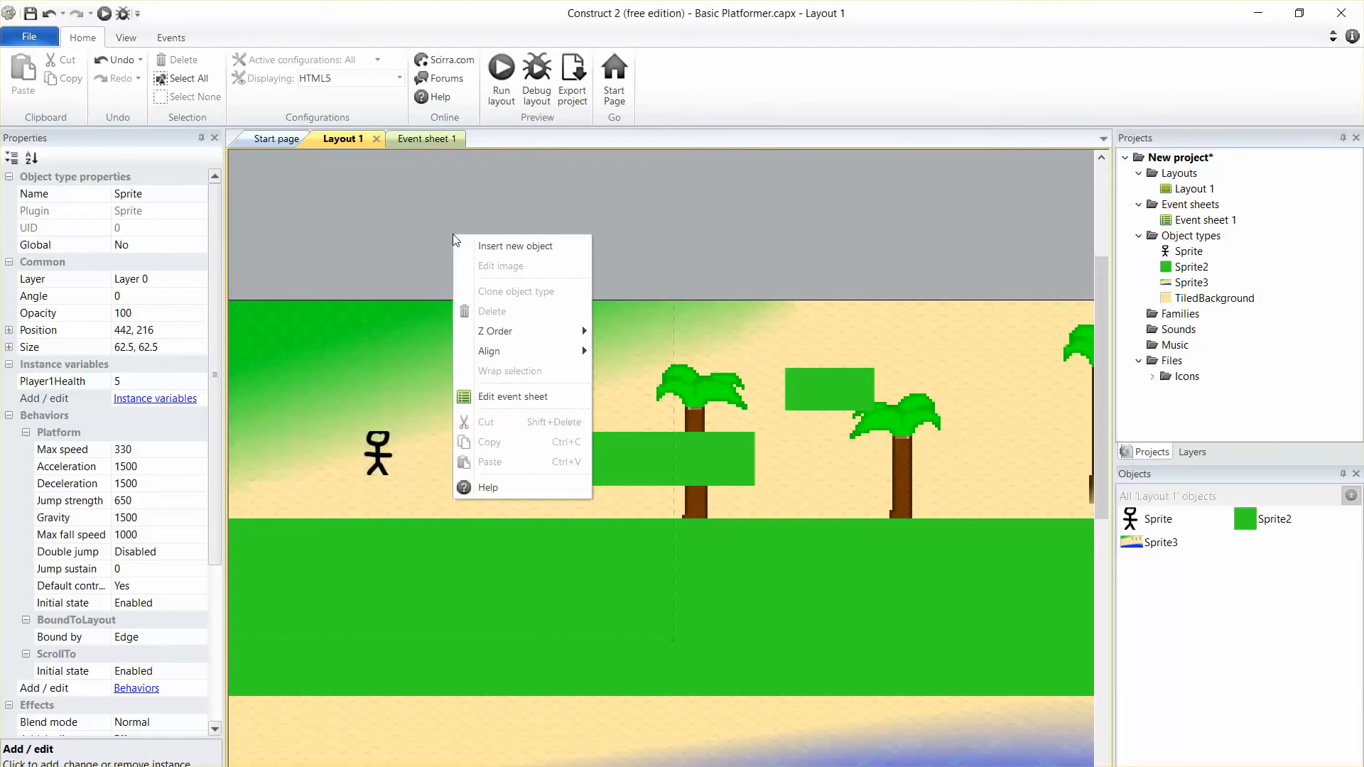
{"action": "left_click", "coordinate": [469, 246]}
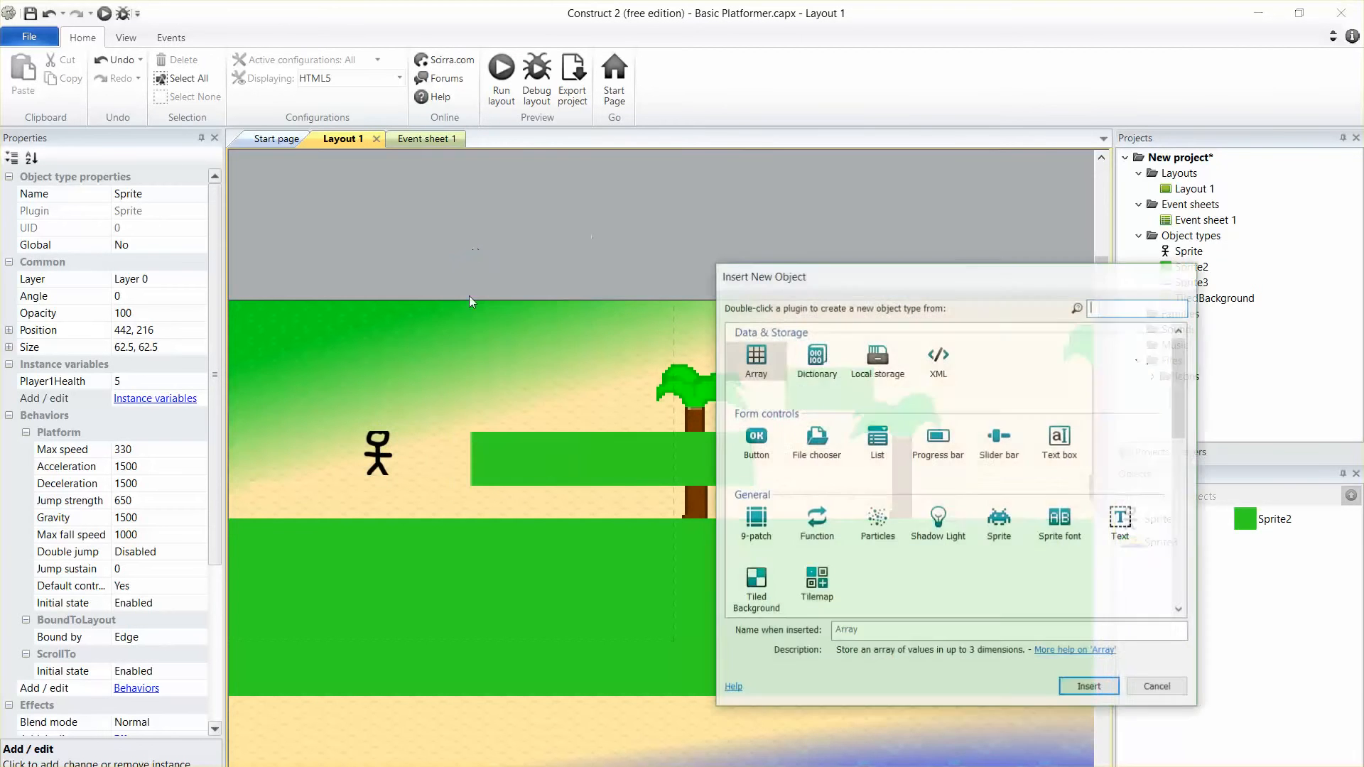
{"action": "double_click", "coordinate": [990, 525]}
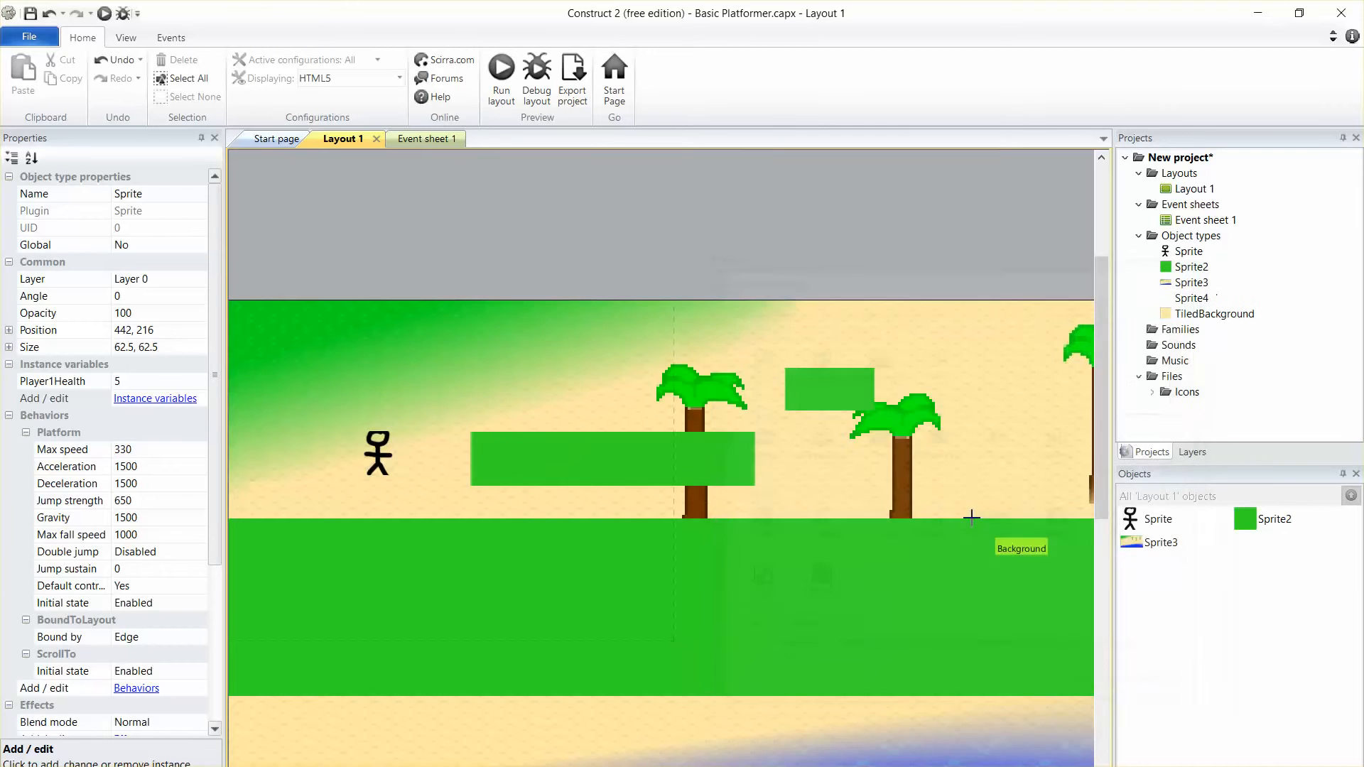
{"action": "left_click", "coordinate": [519, 340]}
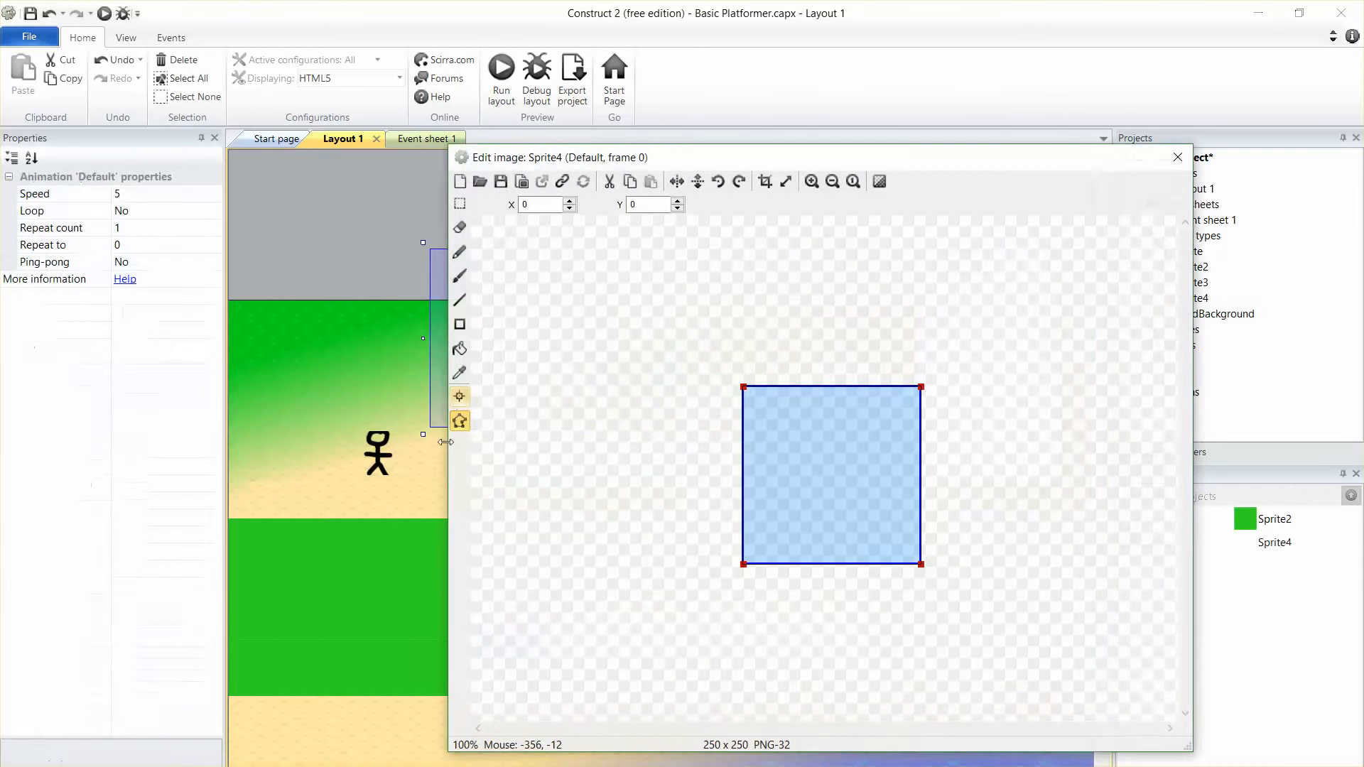
Fill the new sprite's image with orange, RGB 245, 176, 9
{"action": "left_click", "coordinate": [459, 348]}
{"action": "left_click", "coordinate": [310, 314]}
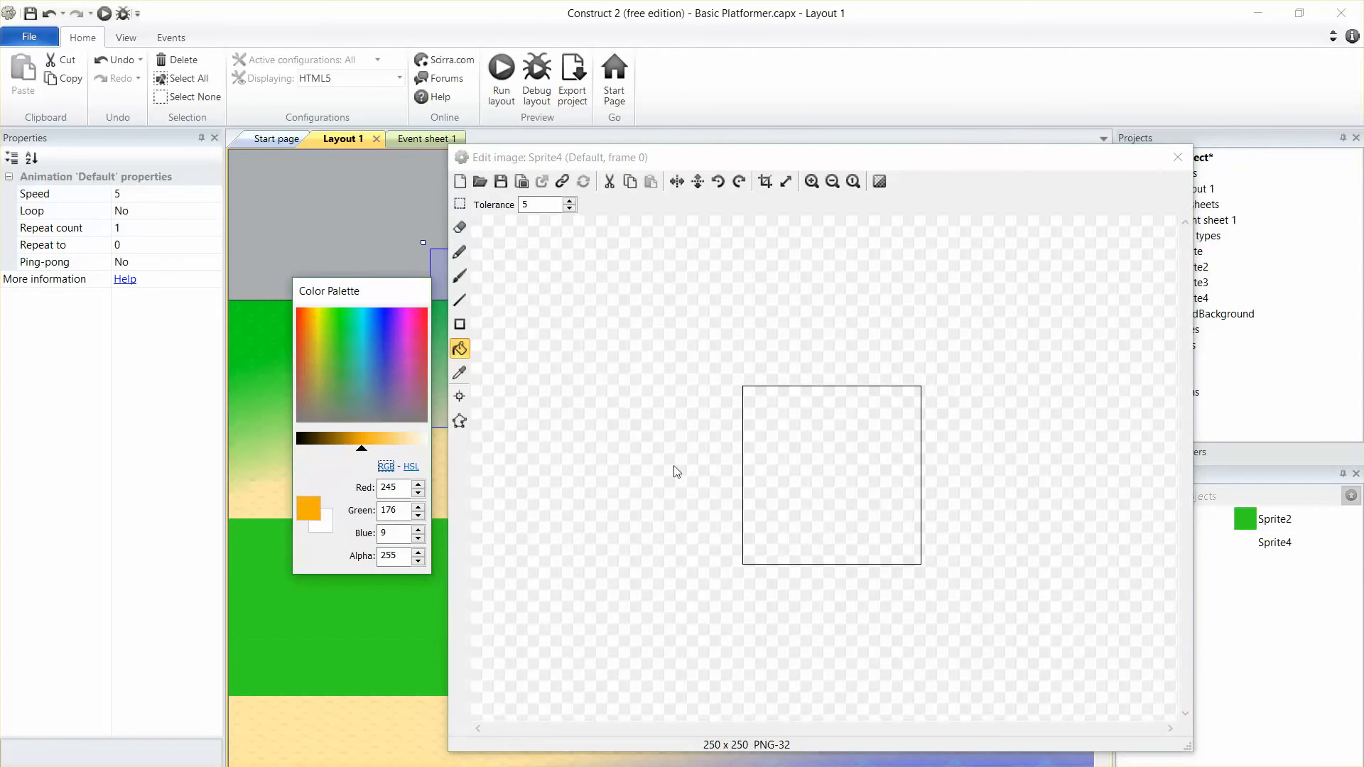
{"action": "left_click", "coordinate": [643, 461]}
Paint a wavy red-orange line (RGB 247, 77, 7) across the sprite image and fill the area above it with the same colour
{"action": "left_click", "coordinate": [301, 314]}
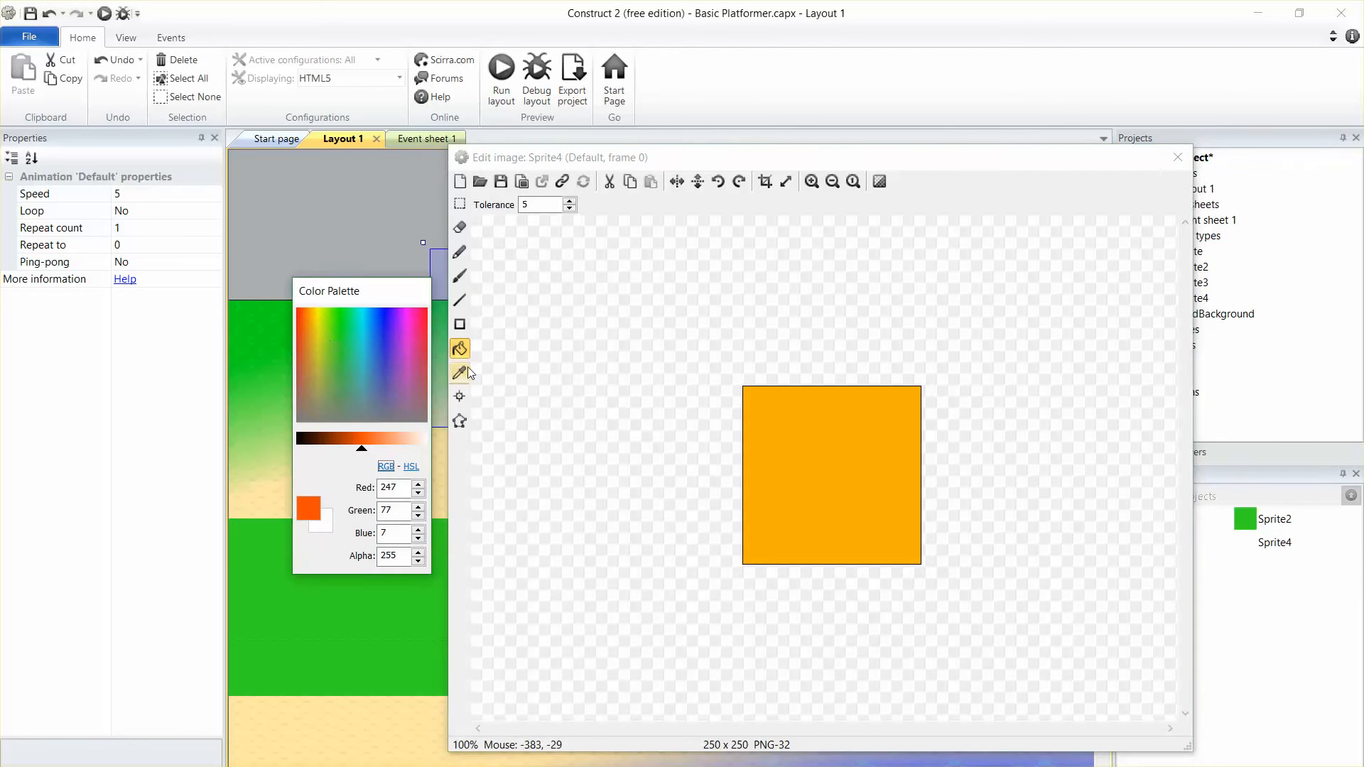
{"action": "left_click", "coordinate": [459, 276]}
{"action": "left_click", "coordinate": [773, 437]}
{"action": "left_click_drag", "start_coordinate": [740, 454], "coordinate": [922, 474]}
{"action": "left_click", "coordinate": [459, 348]}
{"action": "left_click", "coordinate": [790, 402]}
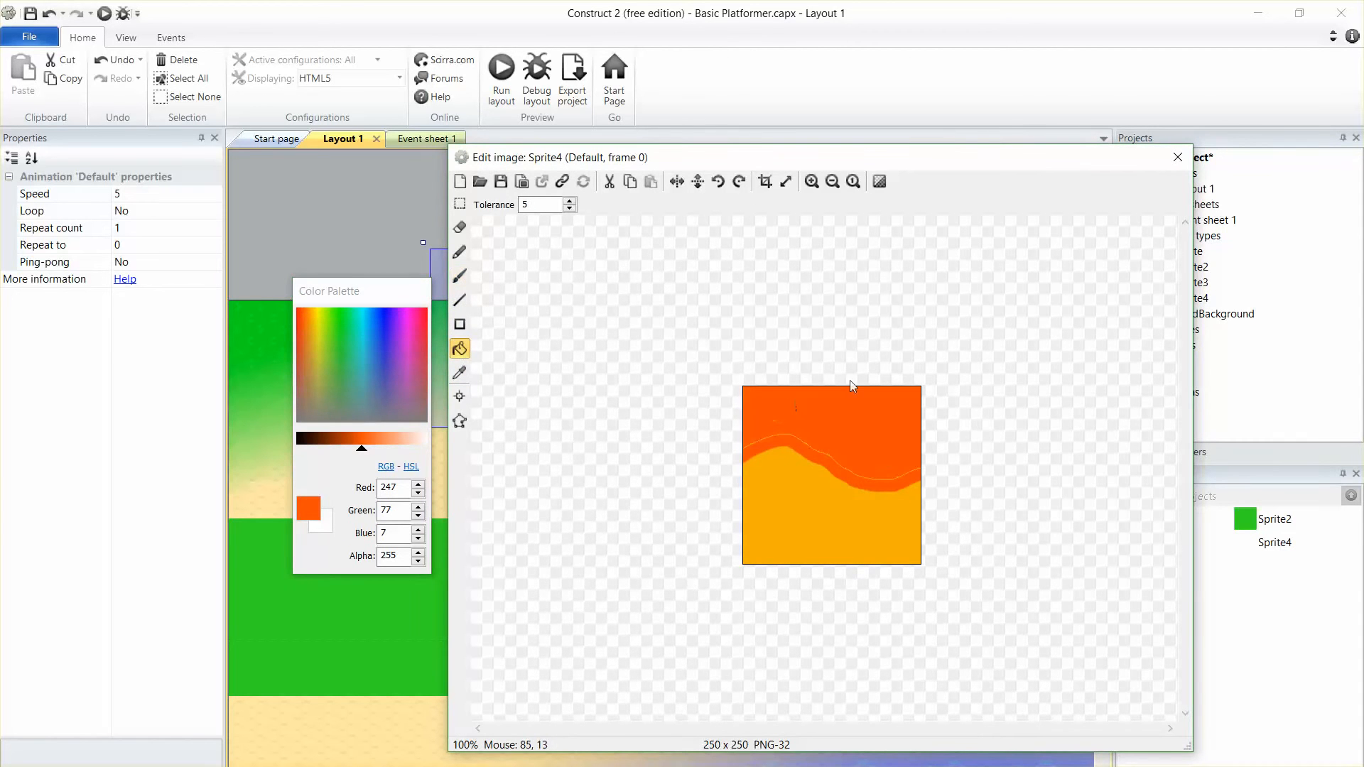
{"action": "left_click", "coordinate": [1178, 157]}
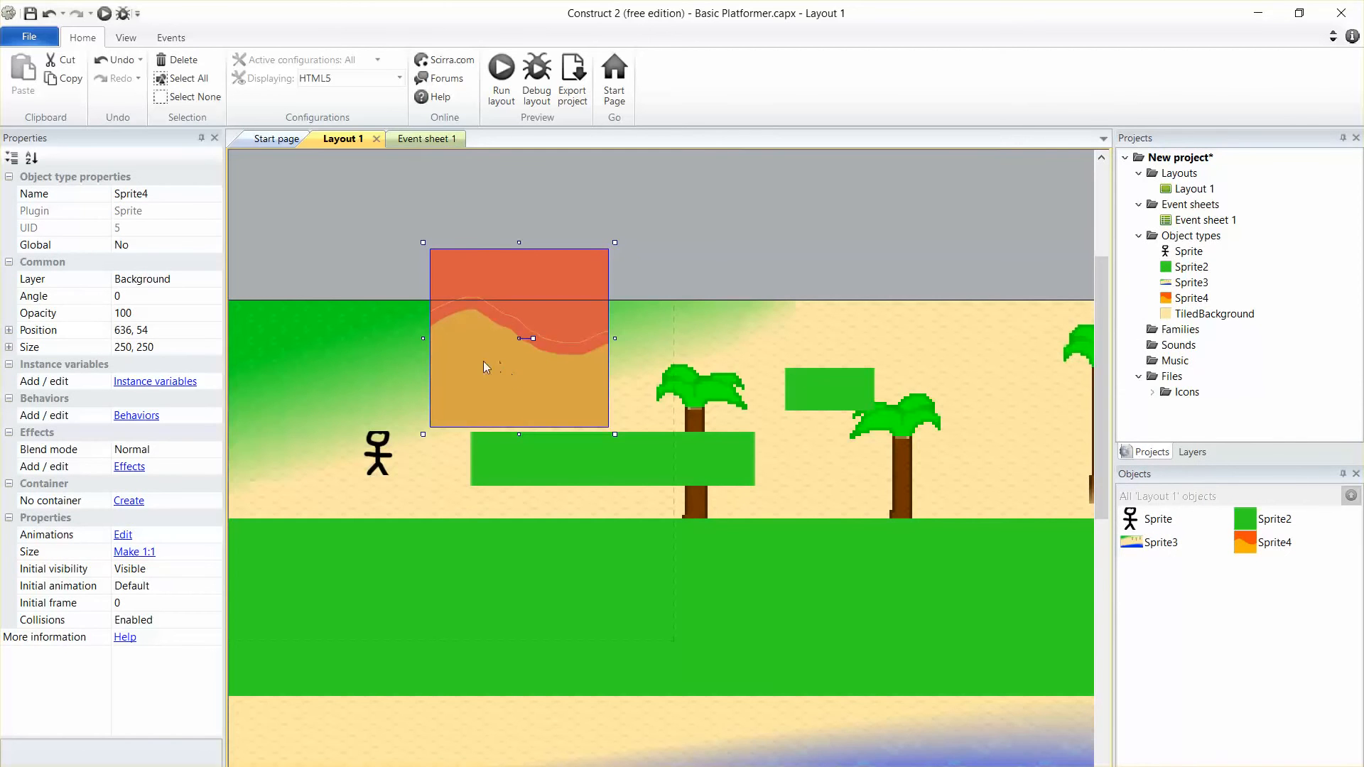
Resize the orange sprite to about 125 × 119, place it at about 1280, 295 beside the second palm tree, and rename it Lava
{"action": "left_click_drag", "start_coordinate": [486, 366], "coordinate": [893, 518]}
{"action": "left_click_drag", "start_coordinate": [1032, 395], "coordinate": [978, 474]}
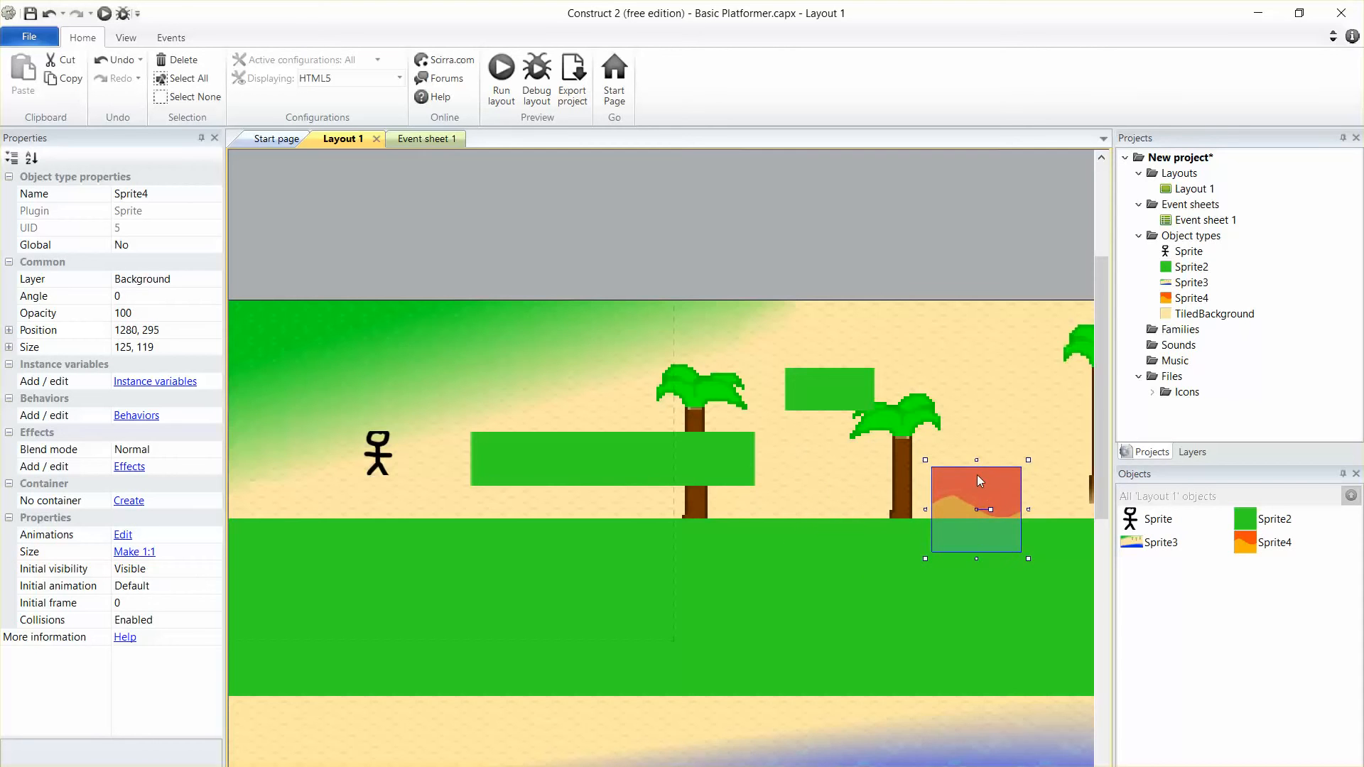
{"action": "left_click", "coordinate": [166, 191]}
{"action": "type", "text": "Lev"}
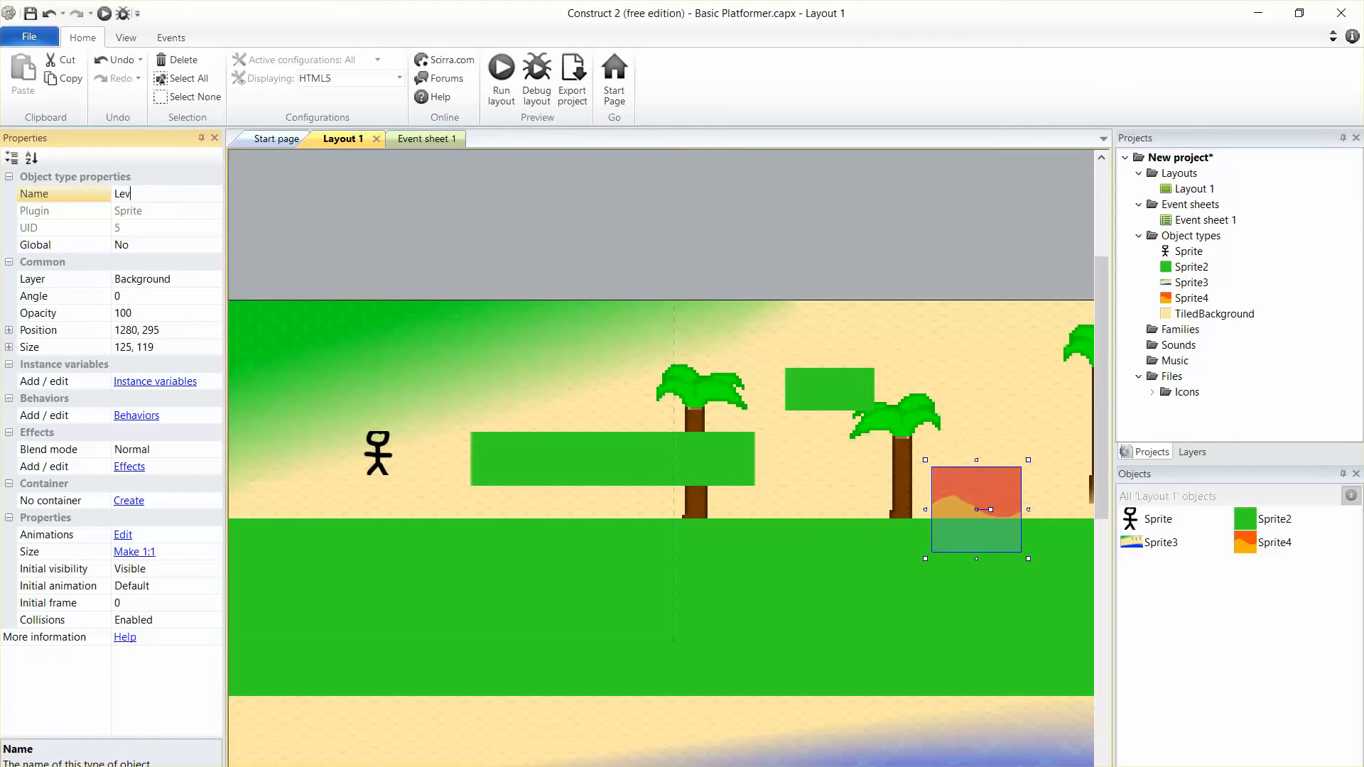
{"action": "type", "text": "ava"}
Add a second event to Event sheet 1 that tests whether the stick-figure Sprite is overlapping Lava
{"action": "left_click", "coordinate": [428, 139]}
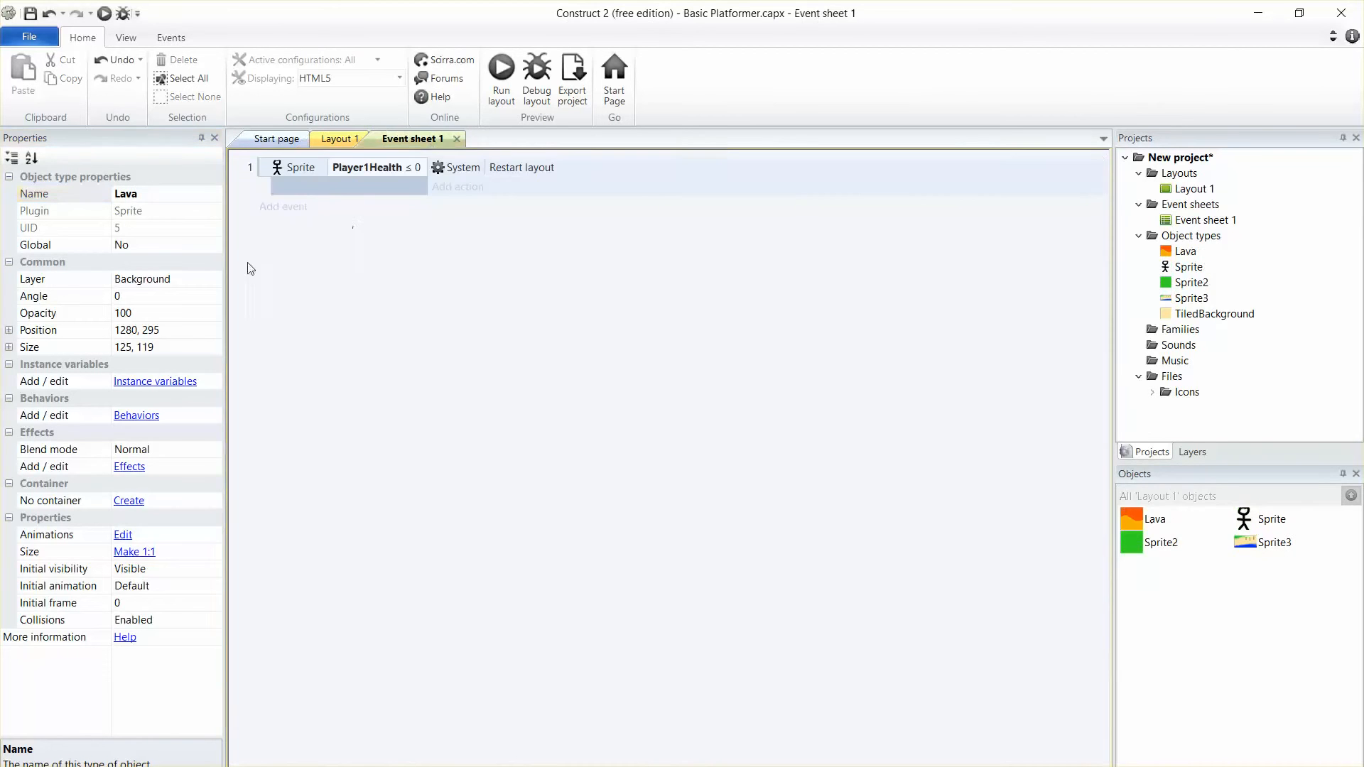
{"action": "left_click", "coordinate": [304, 213]}
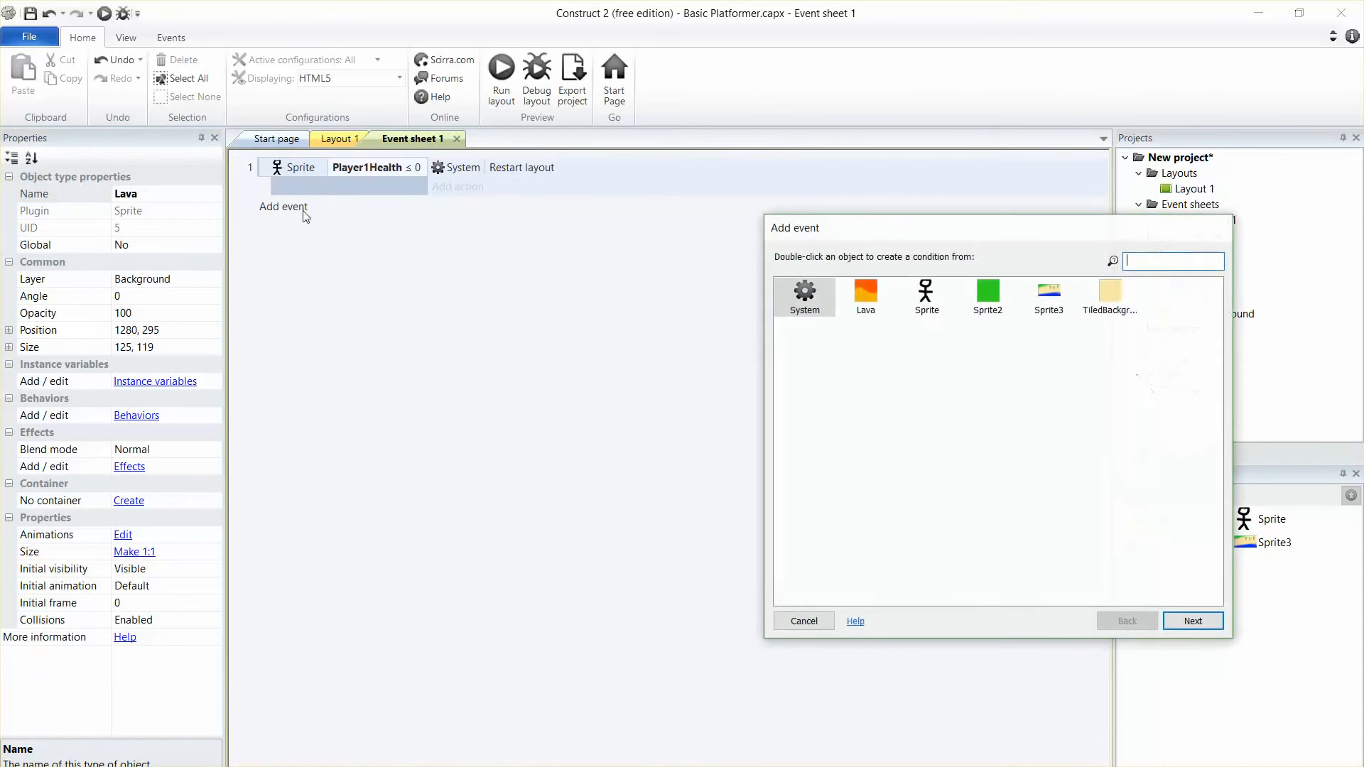
{"action": "double_click", "coordinate": [927, 297]}
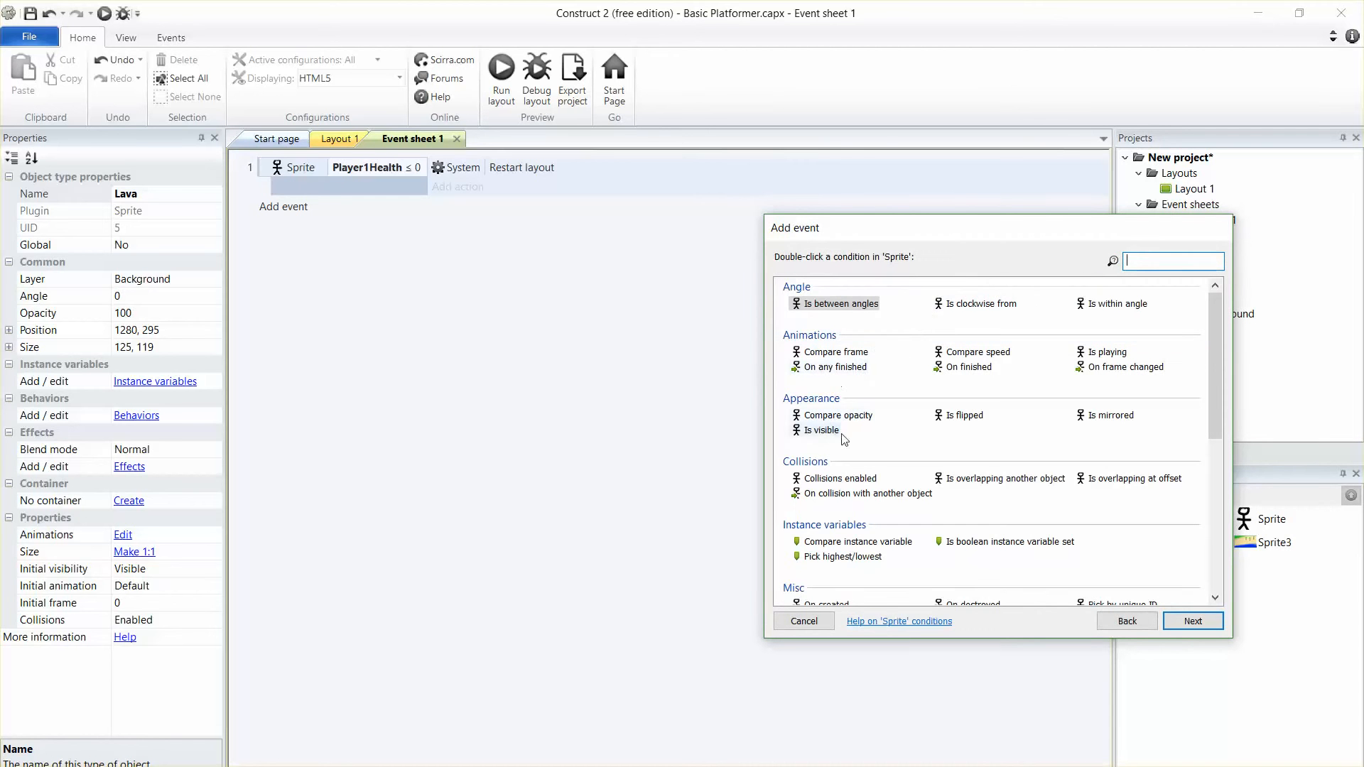
{"action": "double_click", "coordinate": [1033, 483]}
{"action": "left_click", "coordinate": [725, 416]}
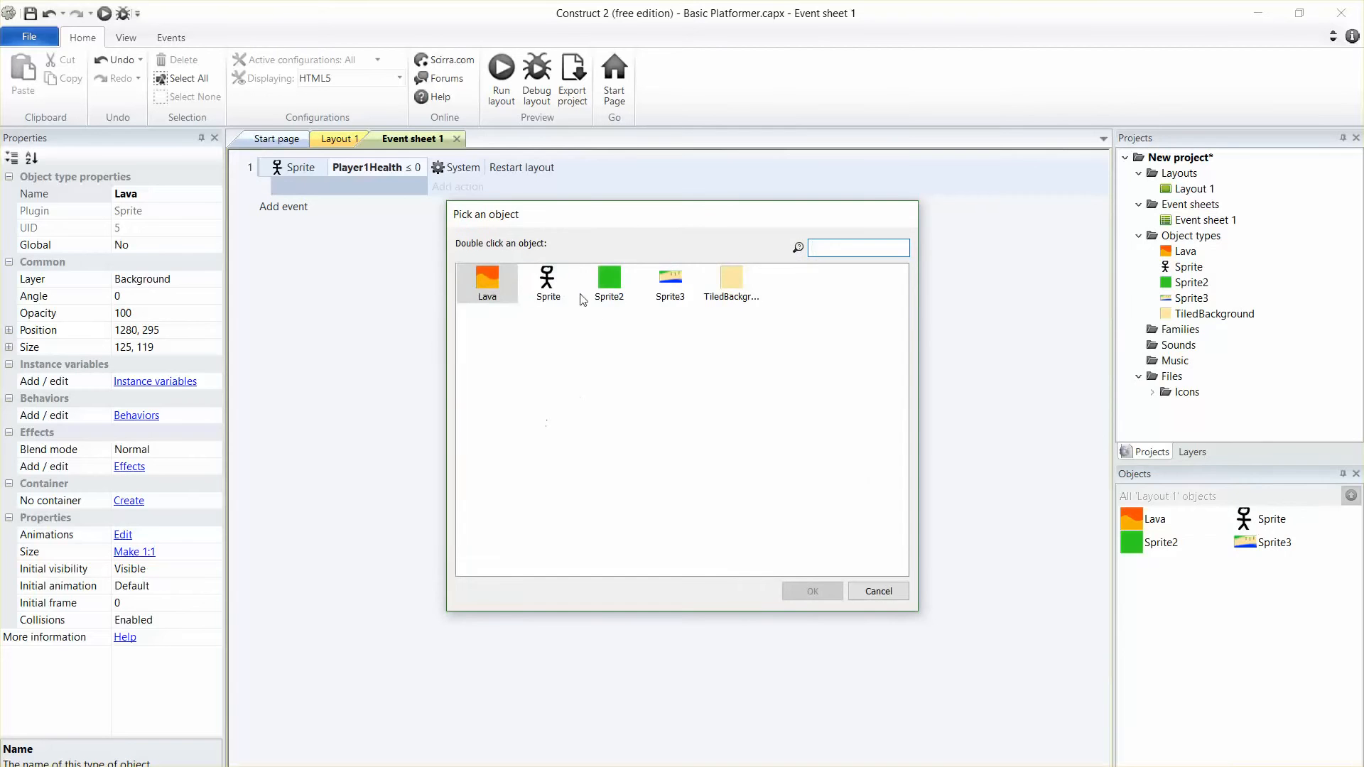
{"action": "double_click", "coordinate": [494, 279]}
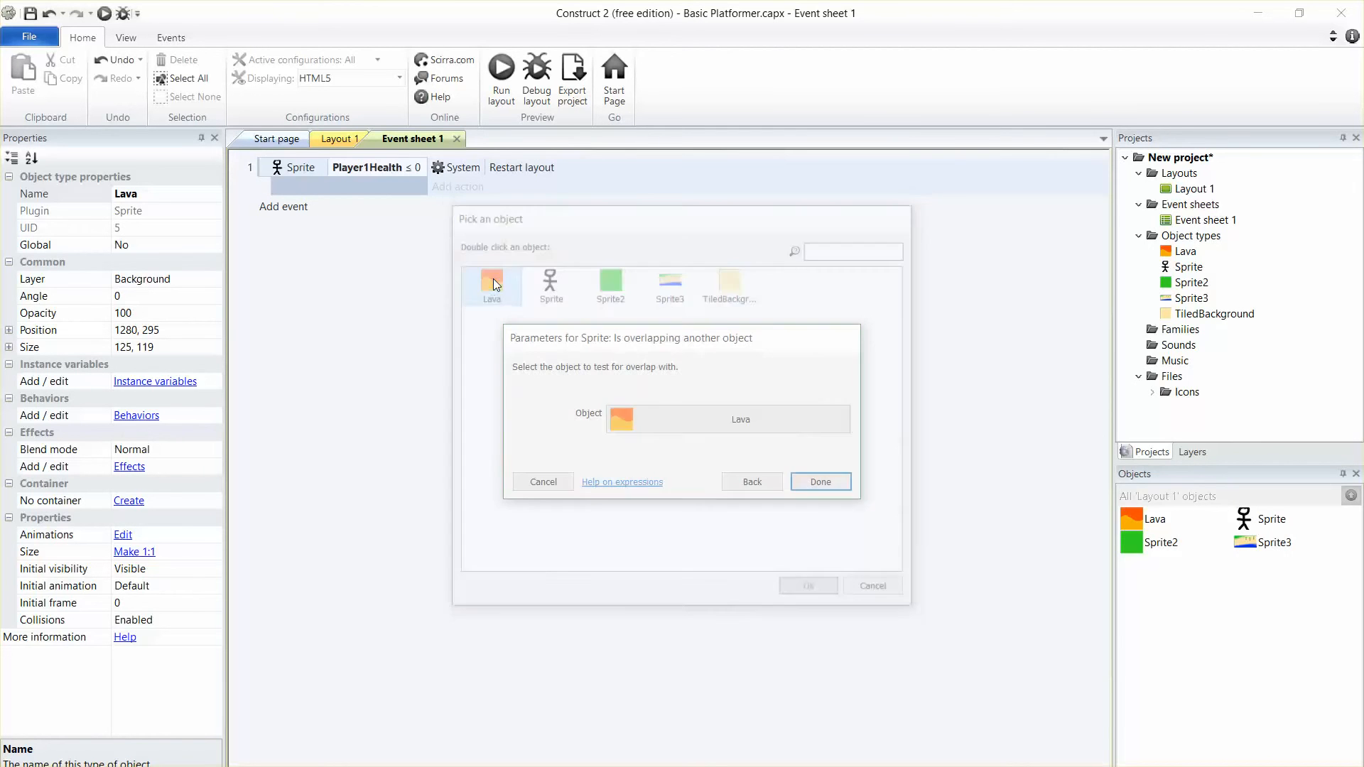
{"action": "left_click", "coordinate": [820, 481]}
Add an action to the Lava overlap event that subtracts 1 from the Sprite's Player1Health
{"action": "left_click", "coordinate": [460, 208]}
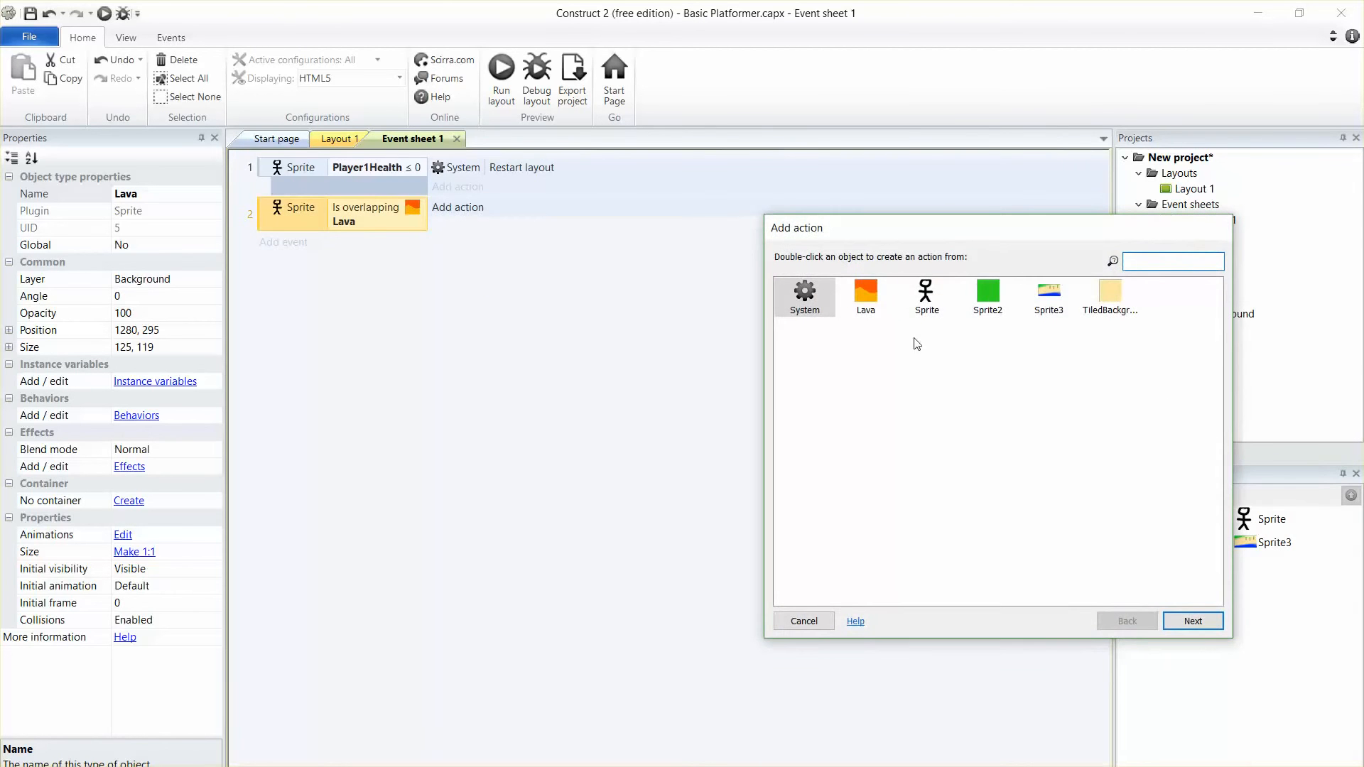
{"action": "double_click", "coordinate": [926, 295]}
{"action": "left_click", "coordinate": [833, 523]}
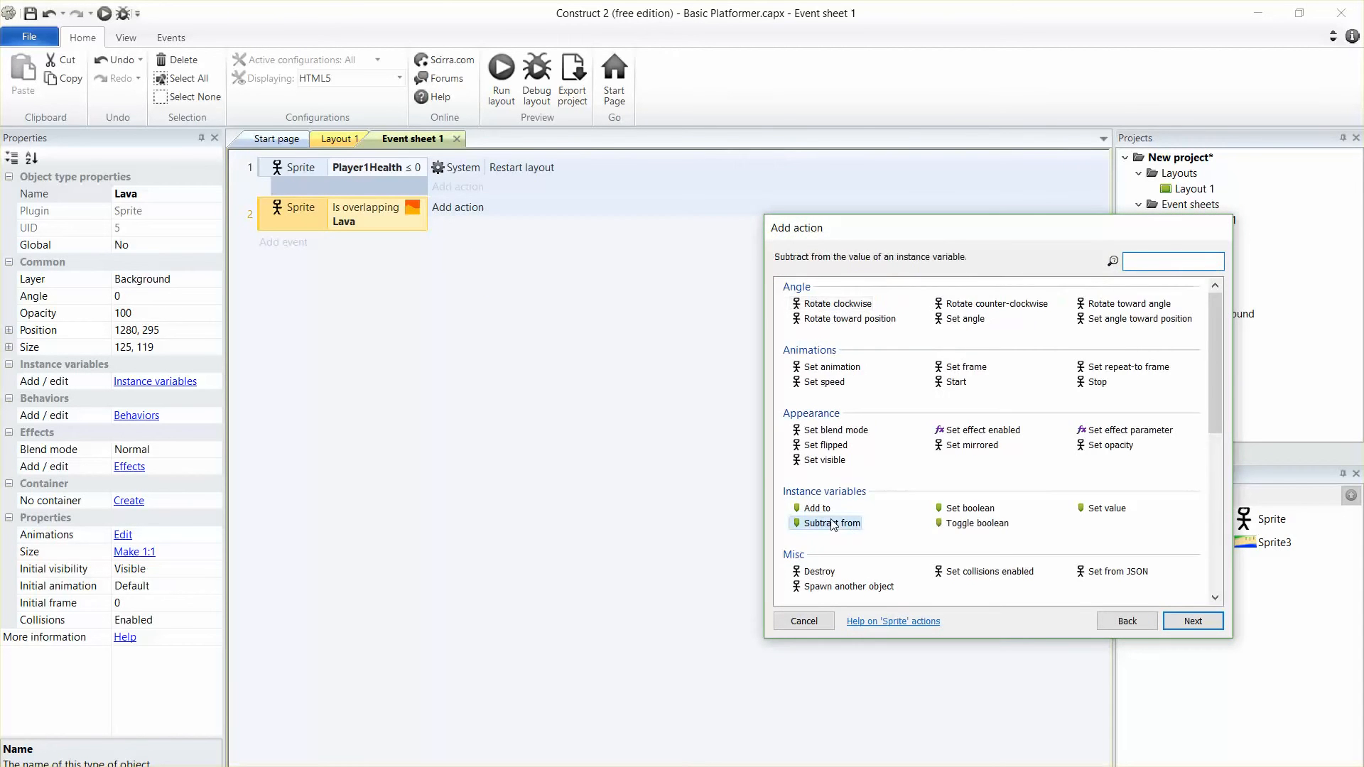
{"action": "double_click", "coordinate": [833, 524]}
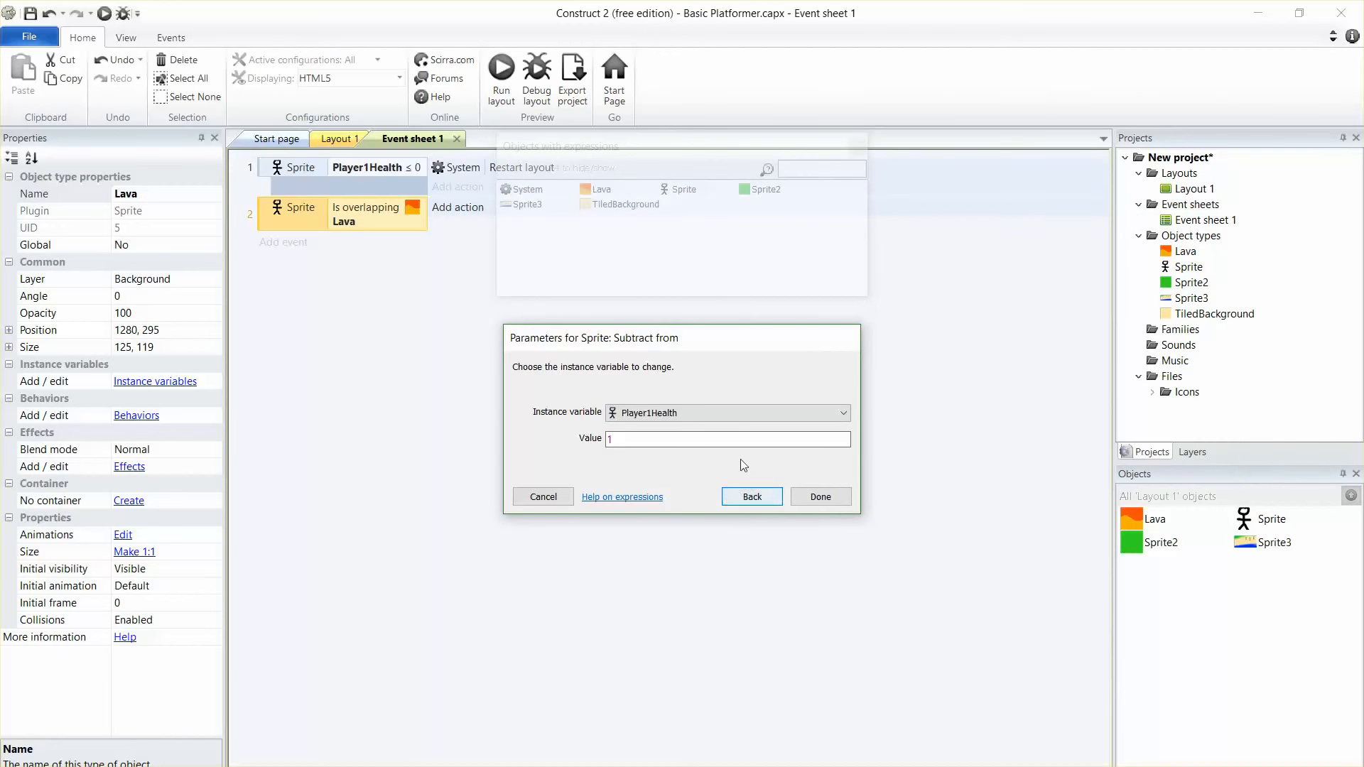
{"action": "left_click", "coordinate": [819, 496]}
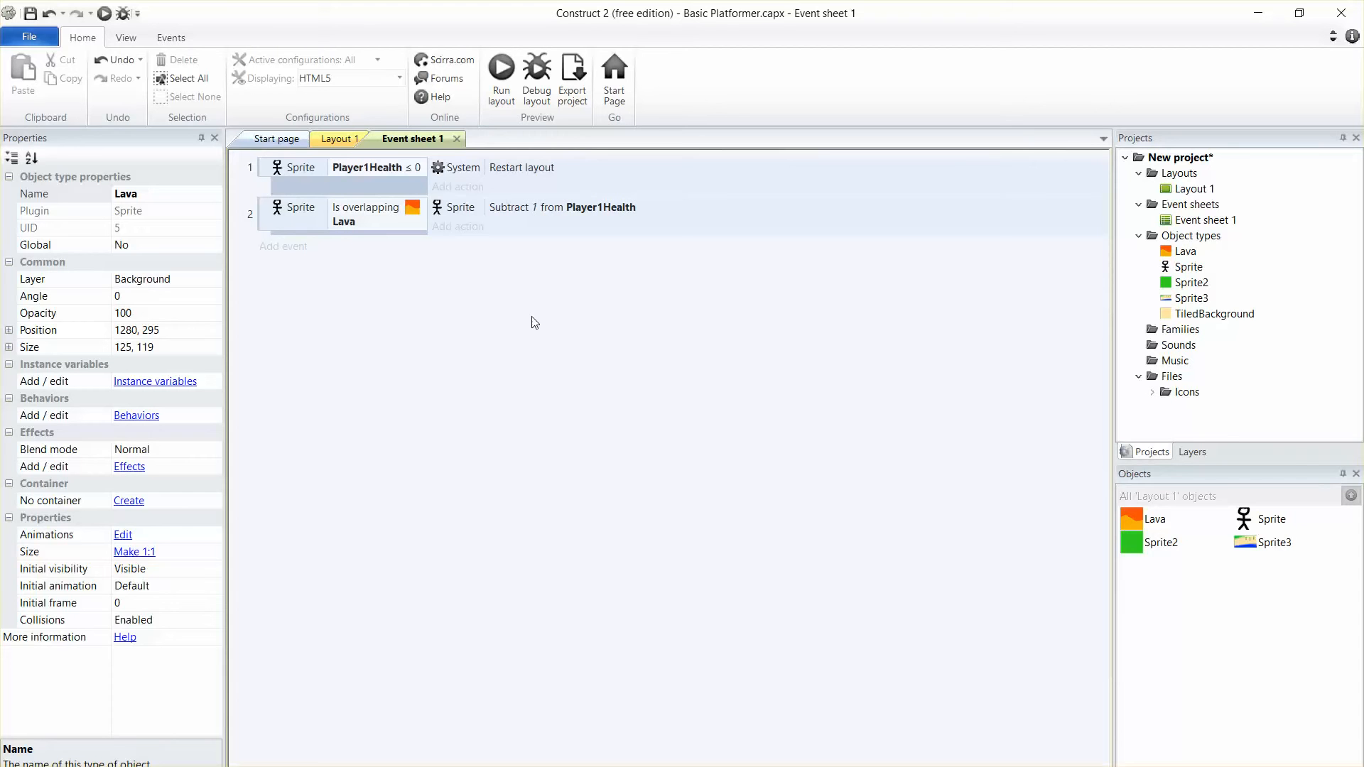
Add a System condition, Every X seconds with an interval of 1.0, to the Lava overlap event
{"action": "right_click", "coordinate": [261, 220]}
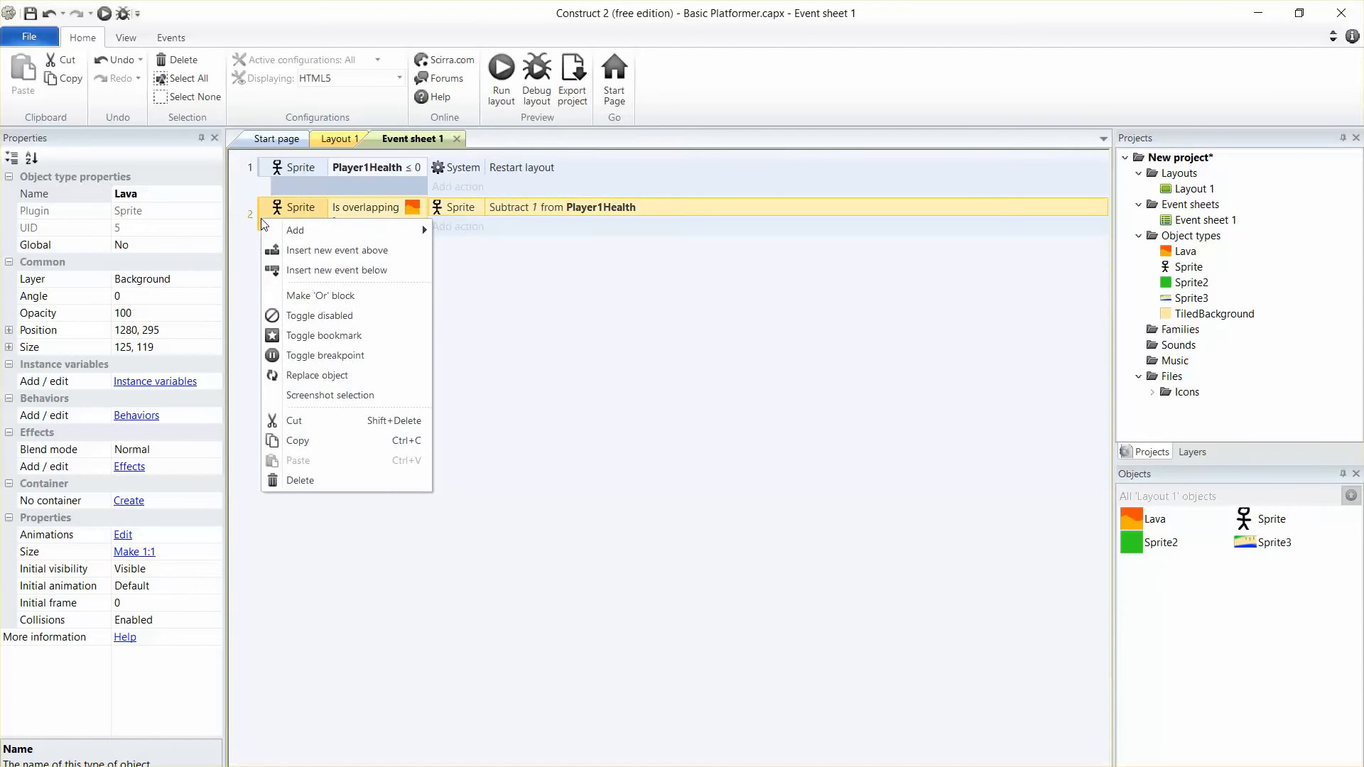
{"action": "mouse_move", "coordinate": [369, 238]}
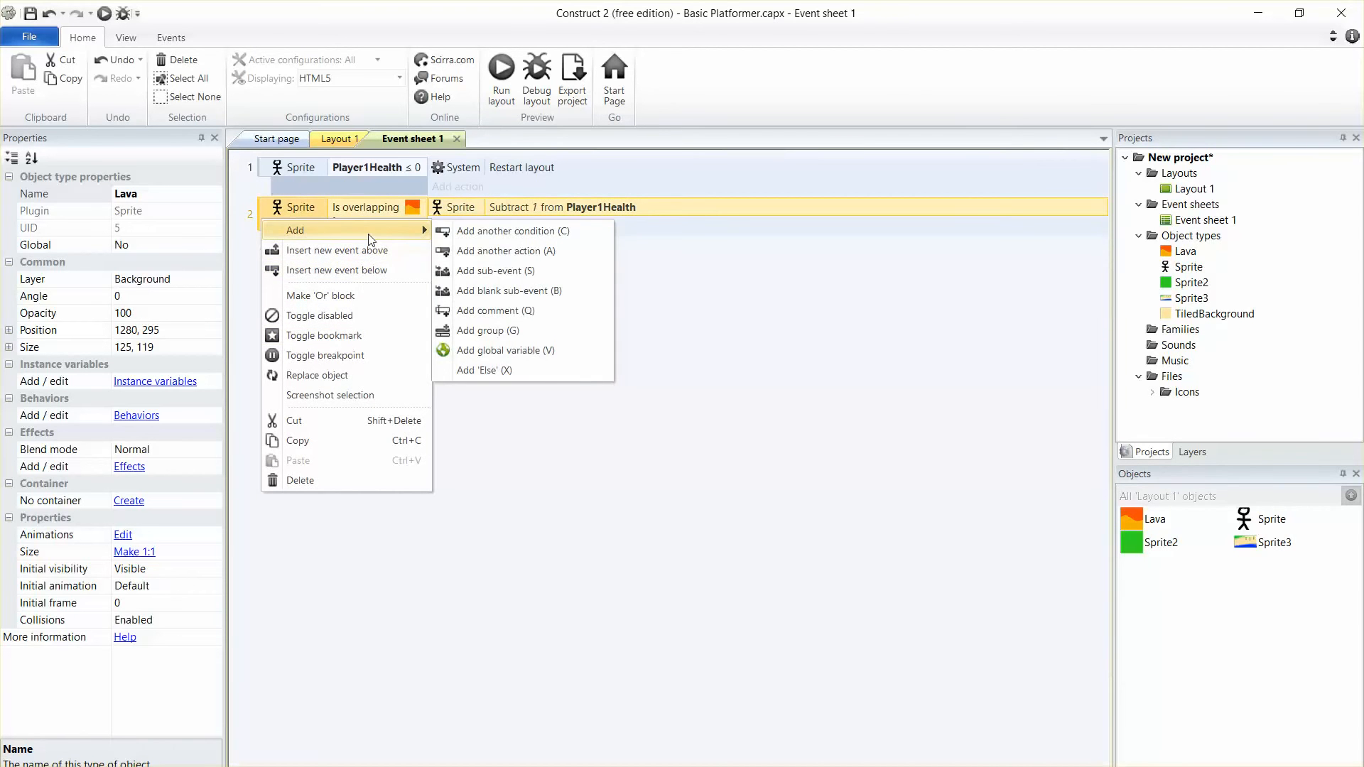
{"action": "left_click", "coordinate": [506, 235]}
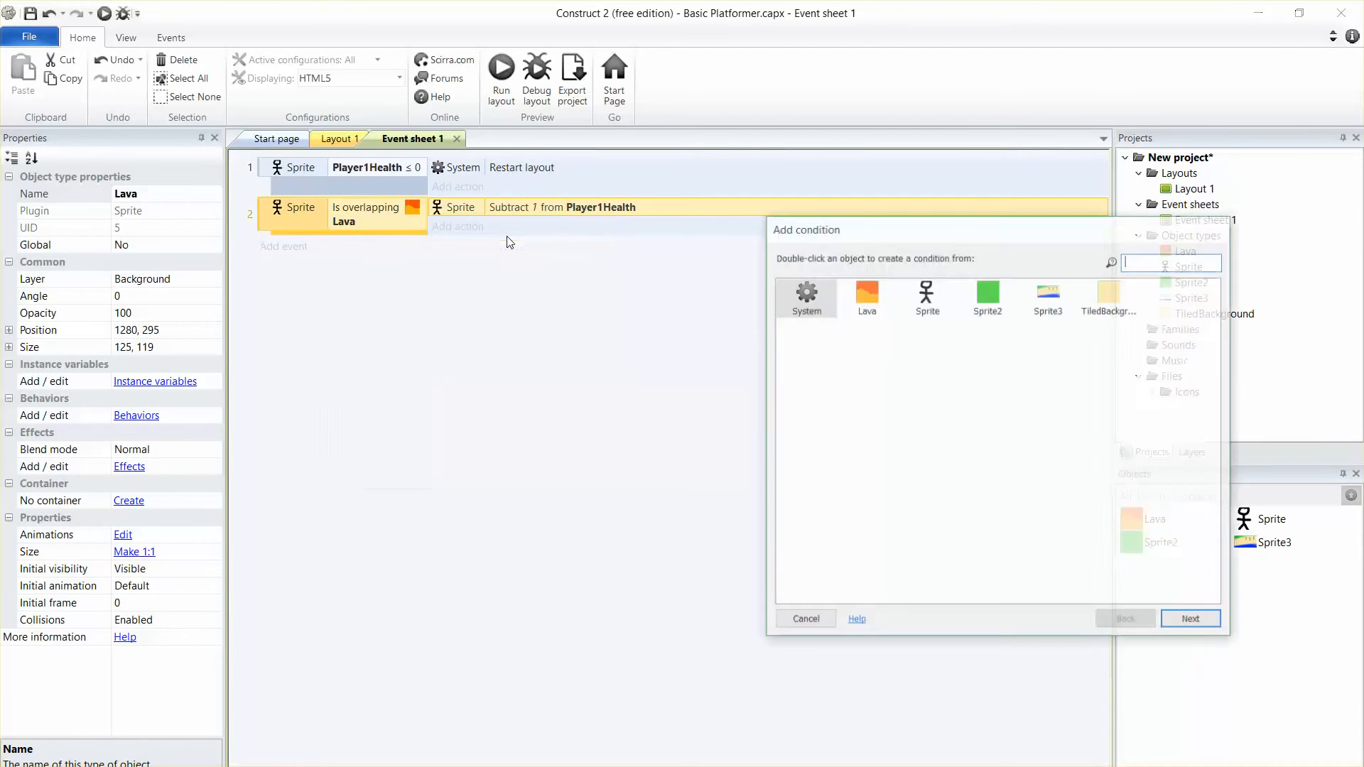
{"action": "double_click", "coordinate": [806, 311]}
{"action": "type", "text": "ever"}
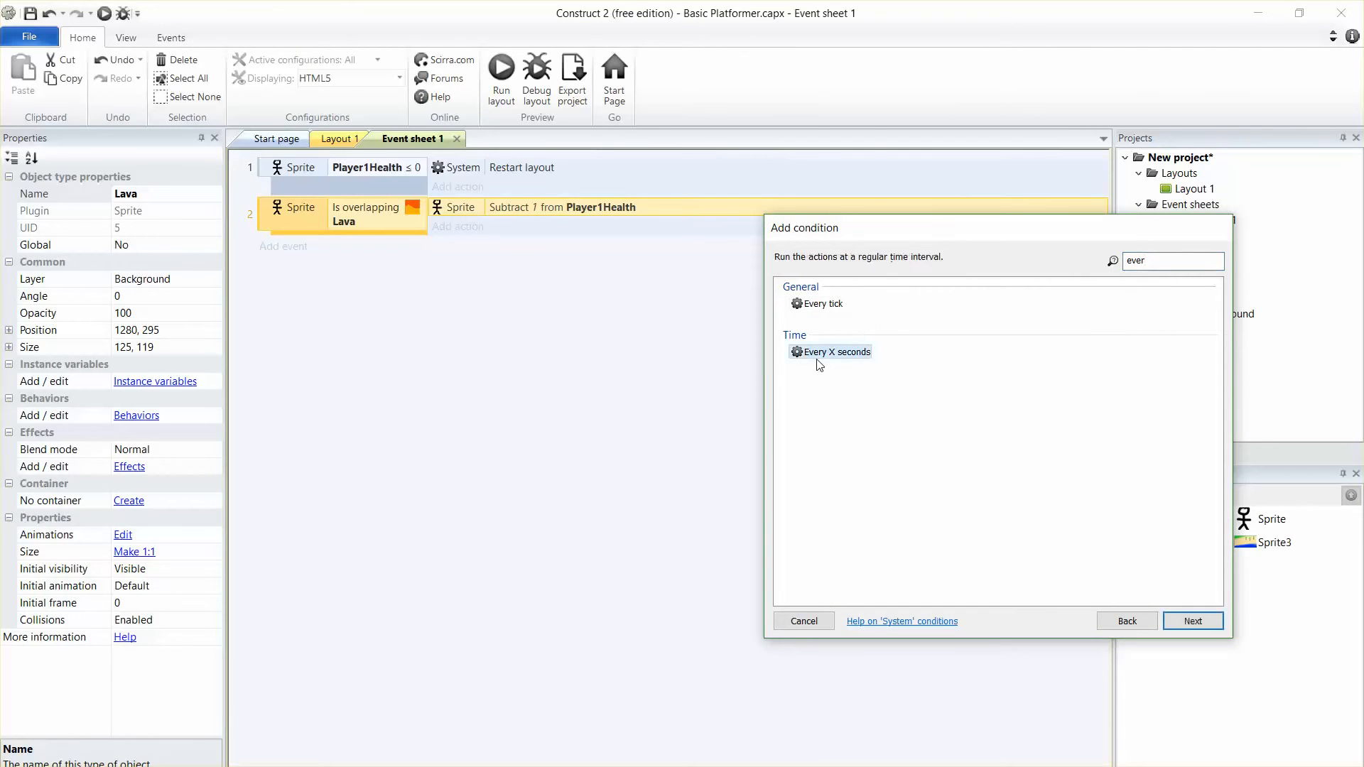
{"action": "double_click", "coordinate": [831, 352]}
{"action": "left_click", "coordinate": [792, 472]}
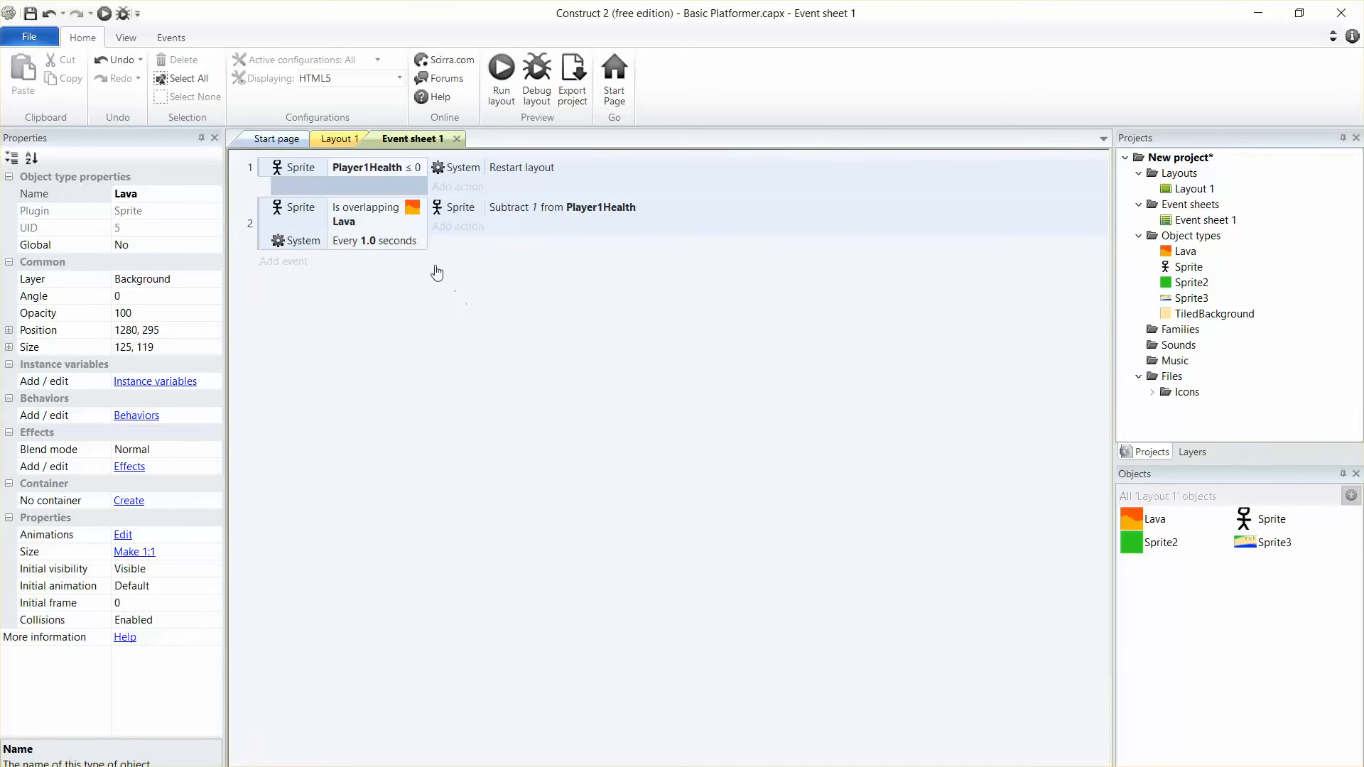
Run the layout in the browser, maximise the preview and jump the stick figure across the platforms toward the lava
{"action": "left_click", "coordinate": [504, 79]}
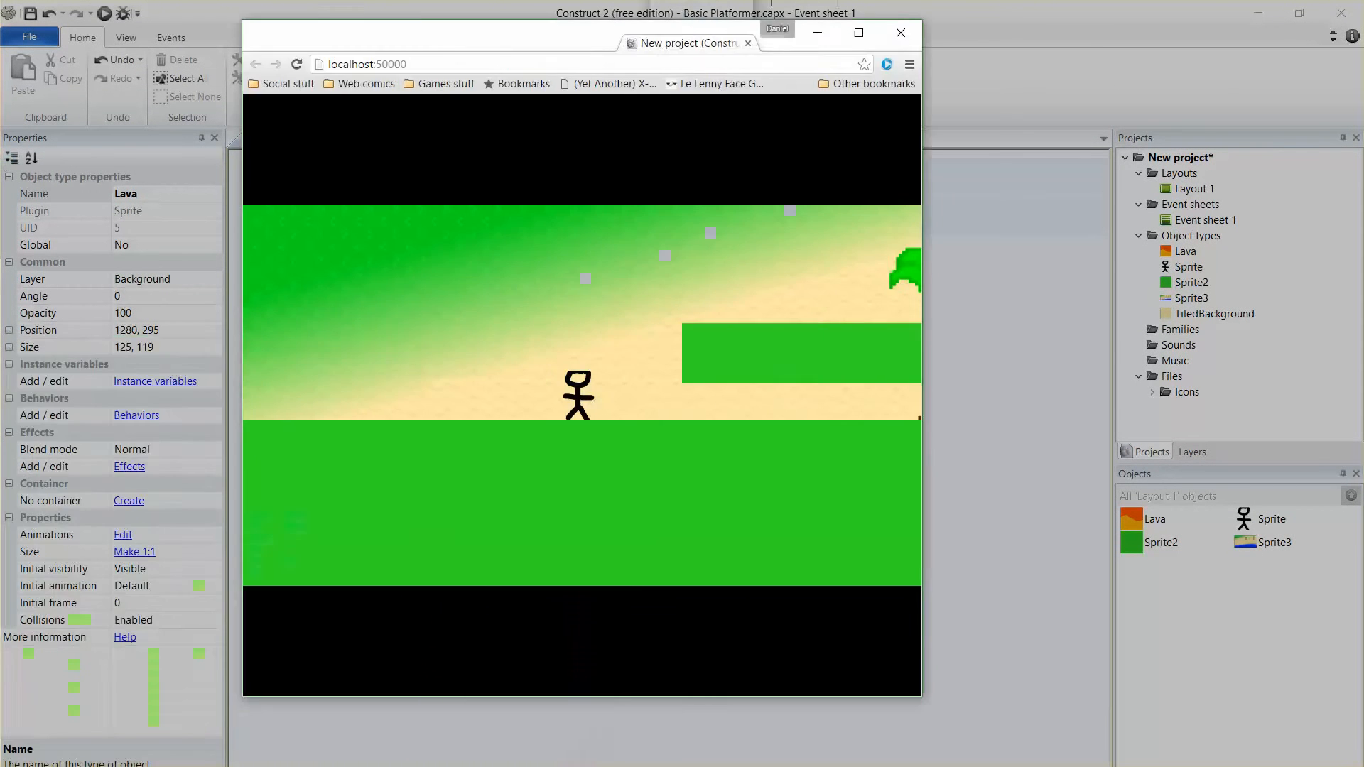
{"action": "left_click_drag", "start_coordinate": [691, 43], "coordinate": [771, 2]}
{"action": "key", "text": "Right"}
{"action": "key", "text": "Up"}
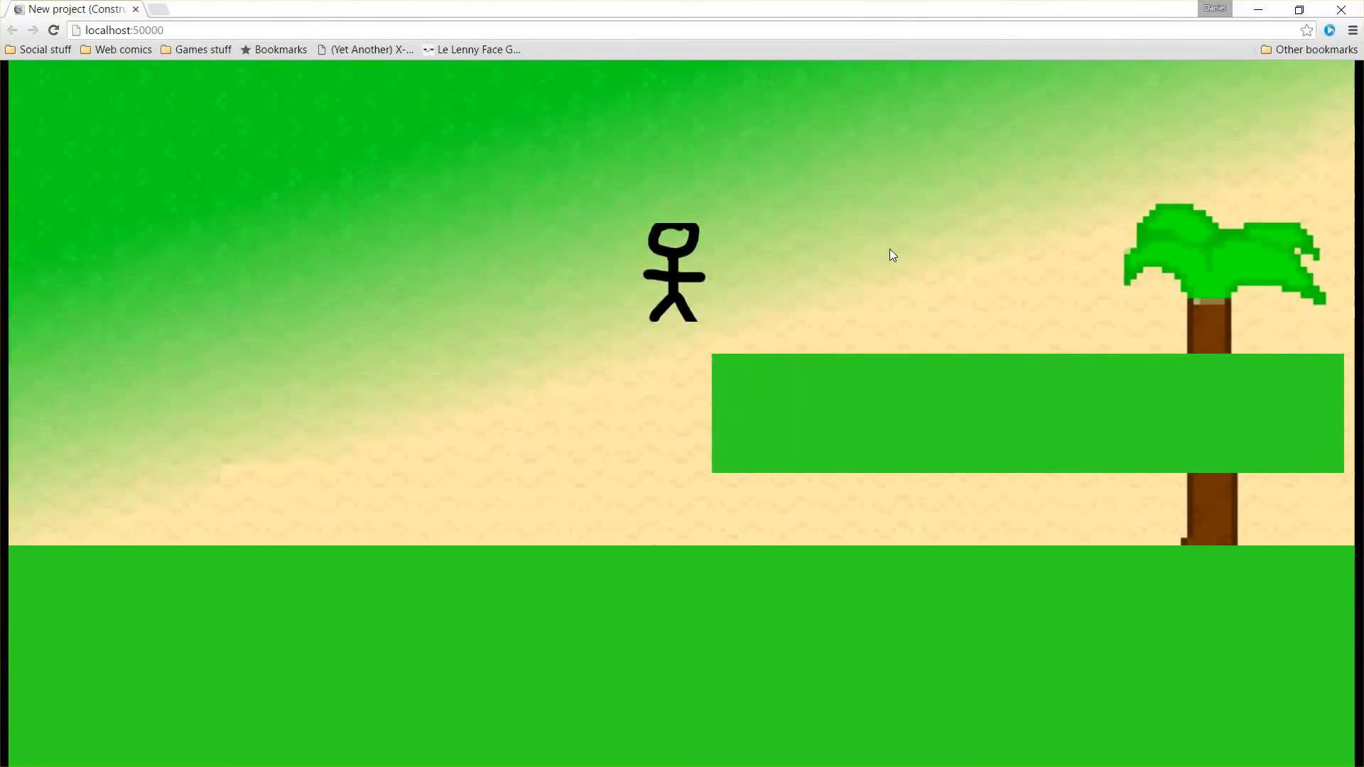
{"action": "key", "text": "Up"}
{"action": "key", "text": "Right"}
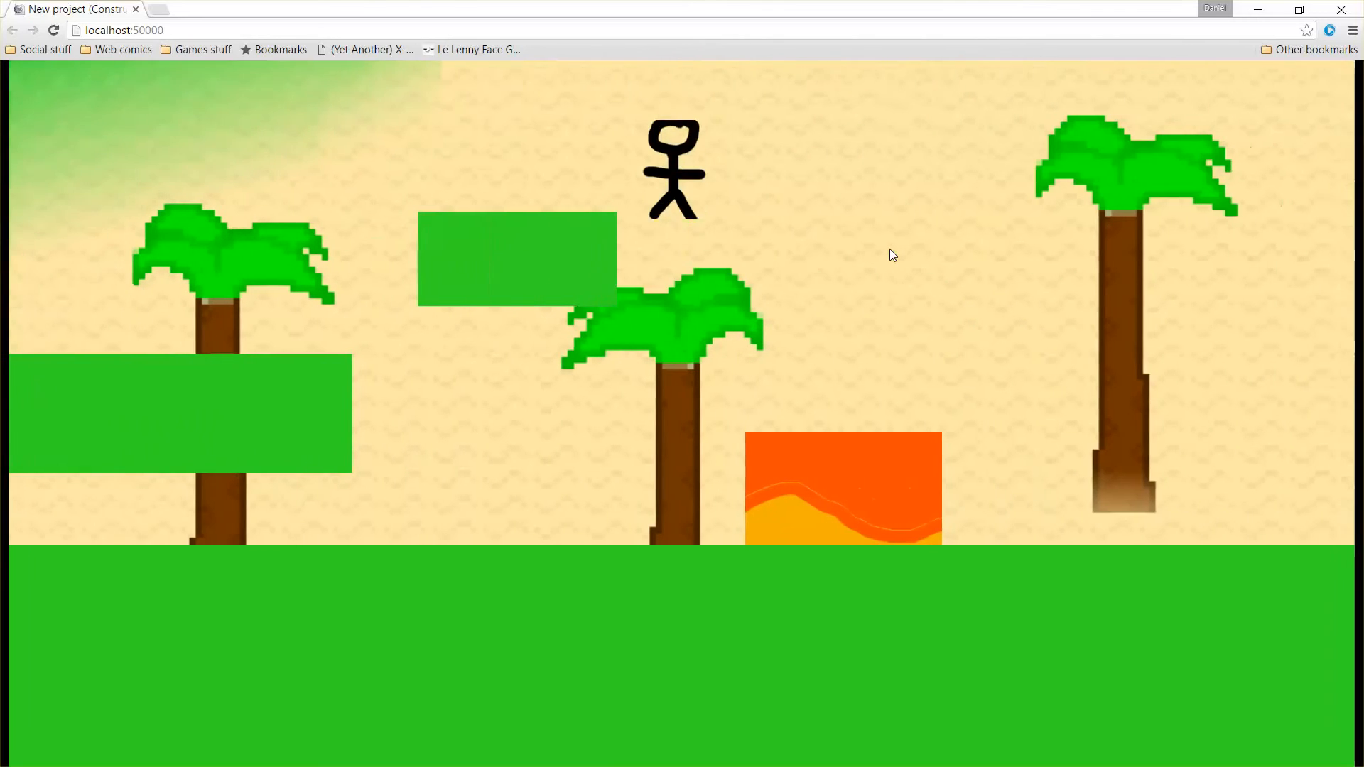
{"action": "key", "text": "Right"}
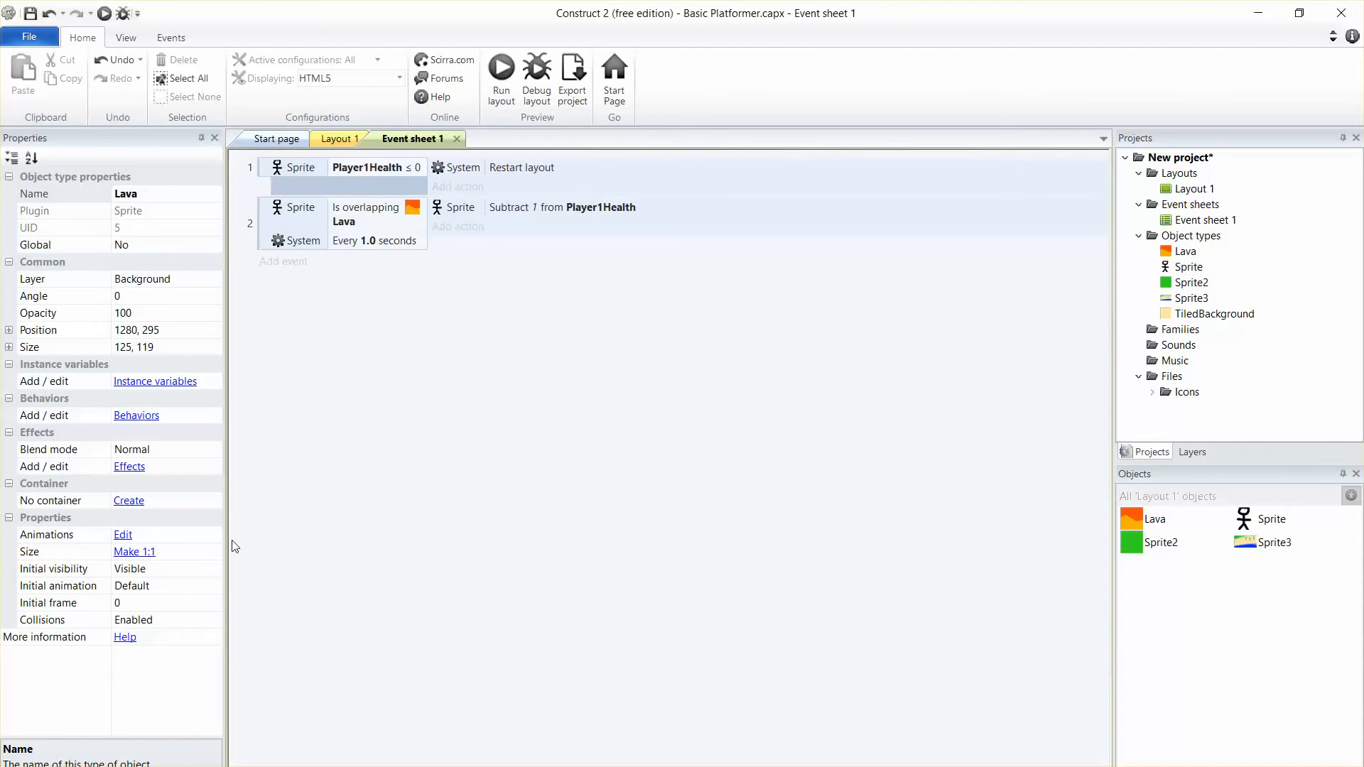
Insert a new Sprite object into Layout 1 on Layer 0, placed above the long floating platform
{"action": "left_click", "coordinate": [276, 139]}
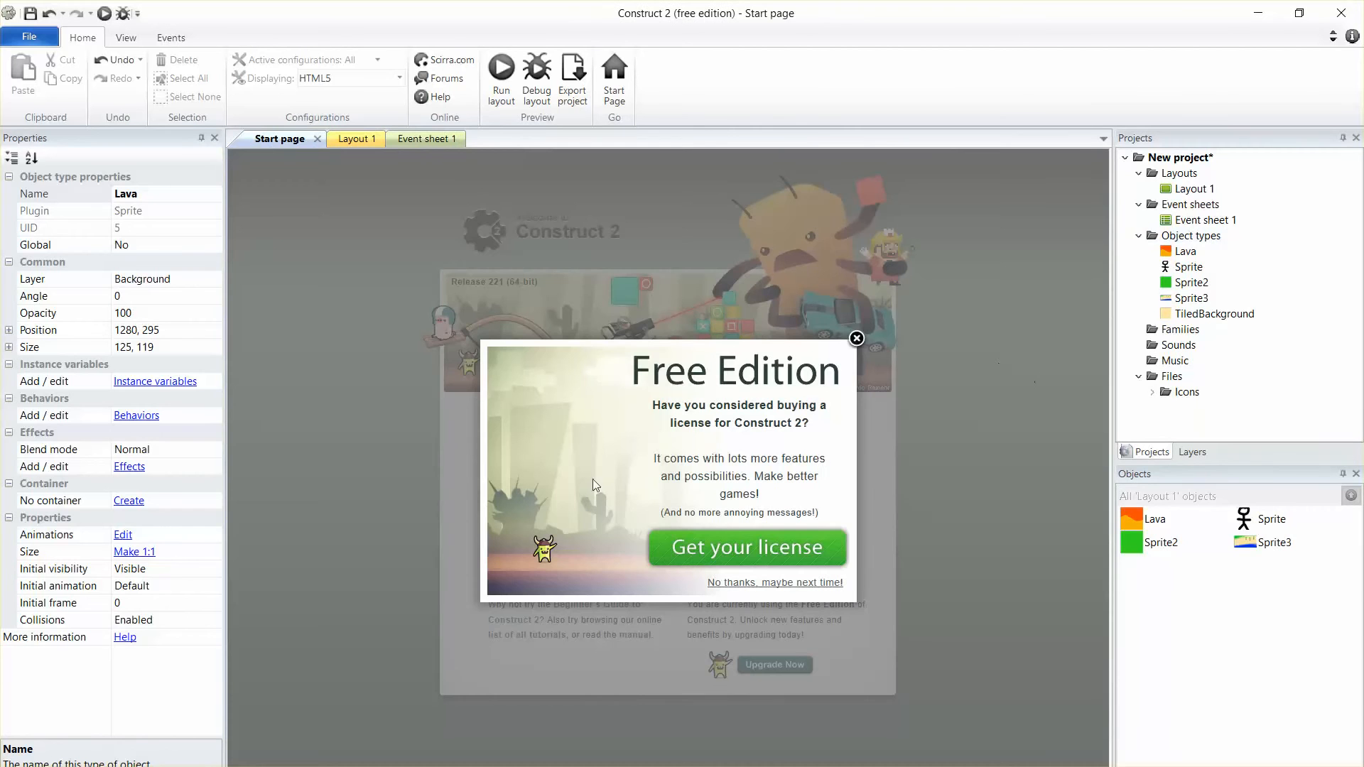
{"action": "left_click", "coordinate": [886, 223]}
{"action": "left_click", "coordinate": [1192, 452]}
{"action": "left_click", "coordinate": [1173, 179]}
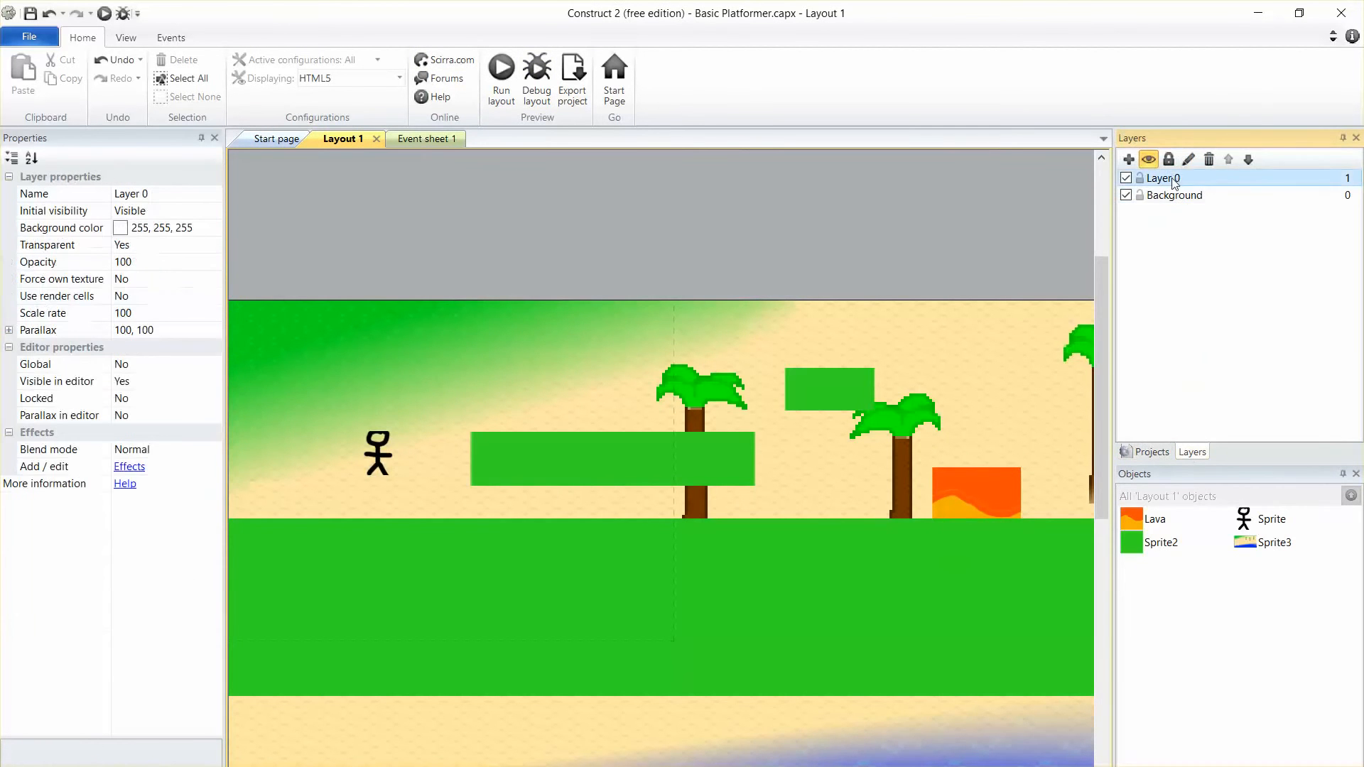
{"action": "left_click", "coordinate": [1152, 452]}
{"action": "right_click", "coordinate": [491, 342]}
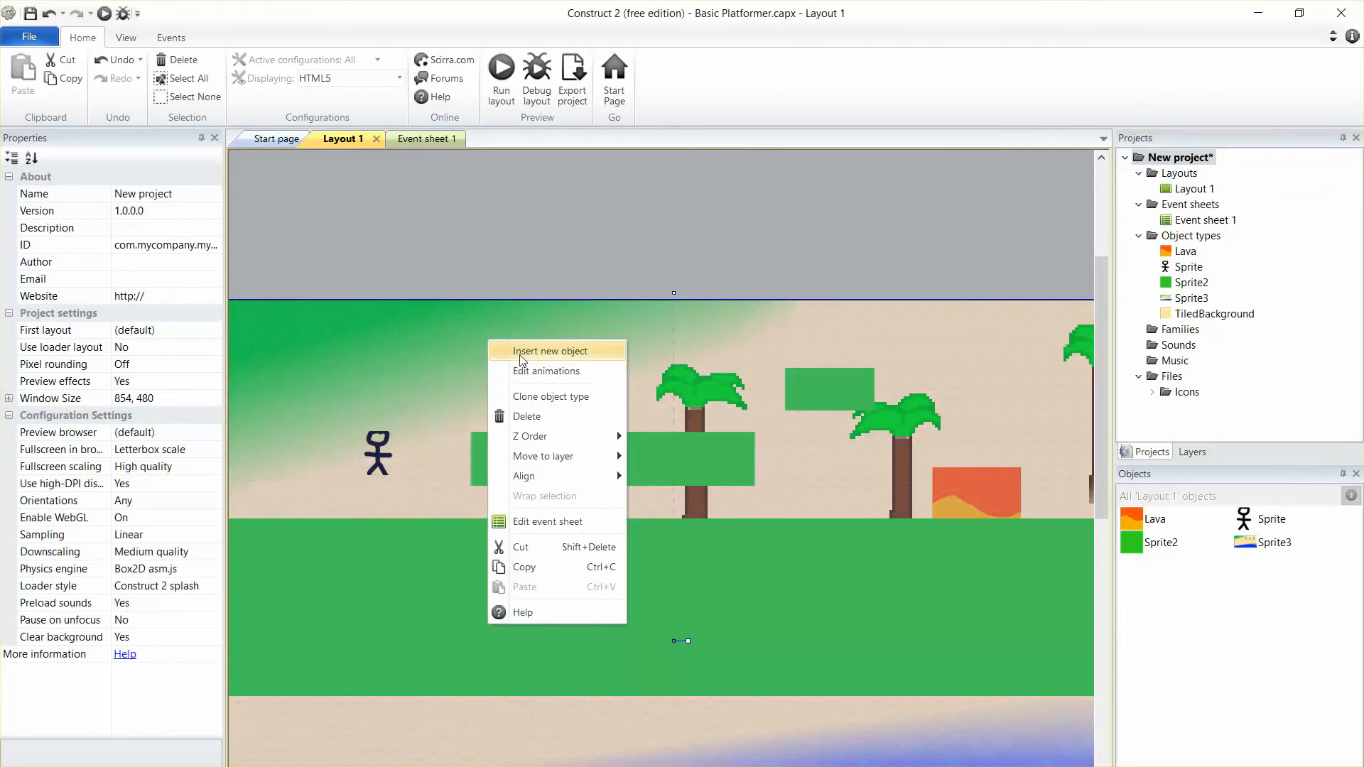
{"action": "left_click", "coordinate": [523, 351]}
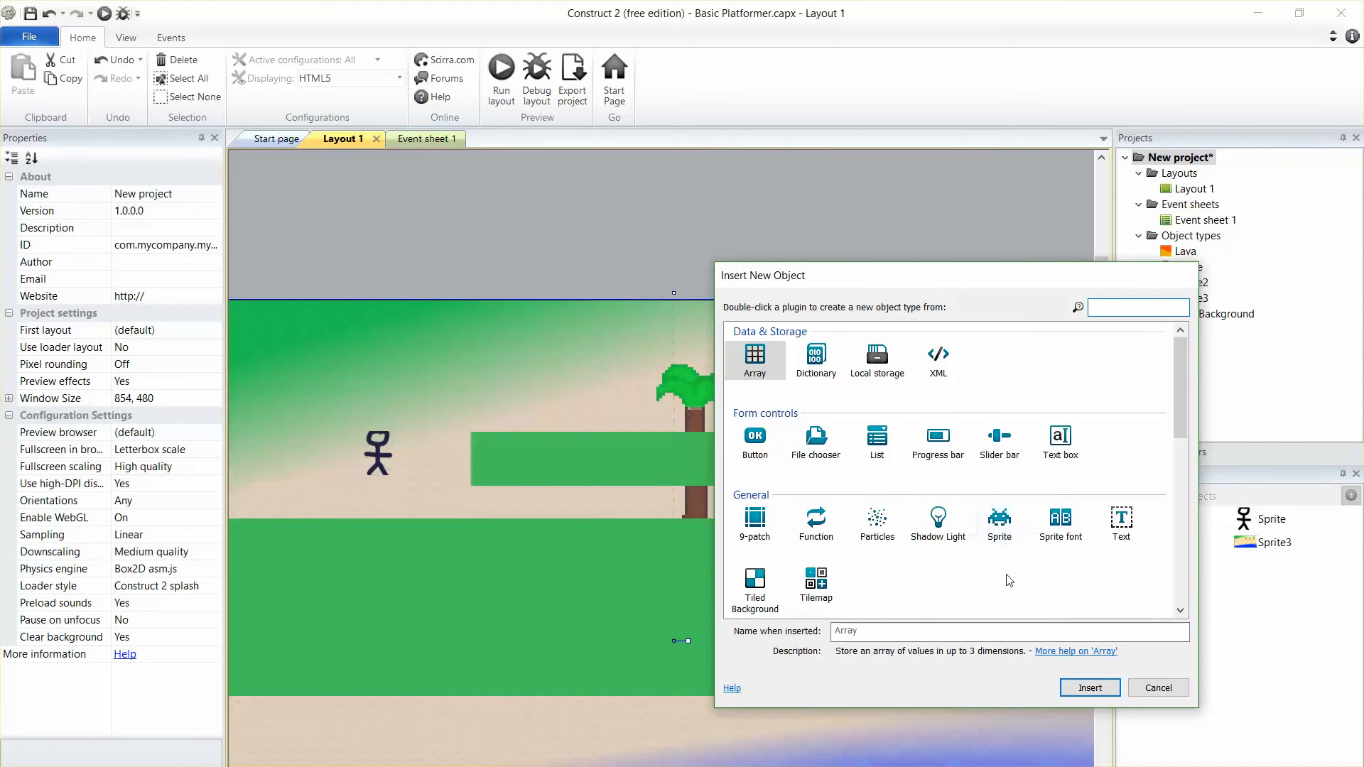
{"action": "double_click", "coordinate": [1000, 522]}
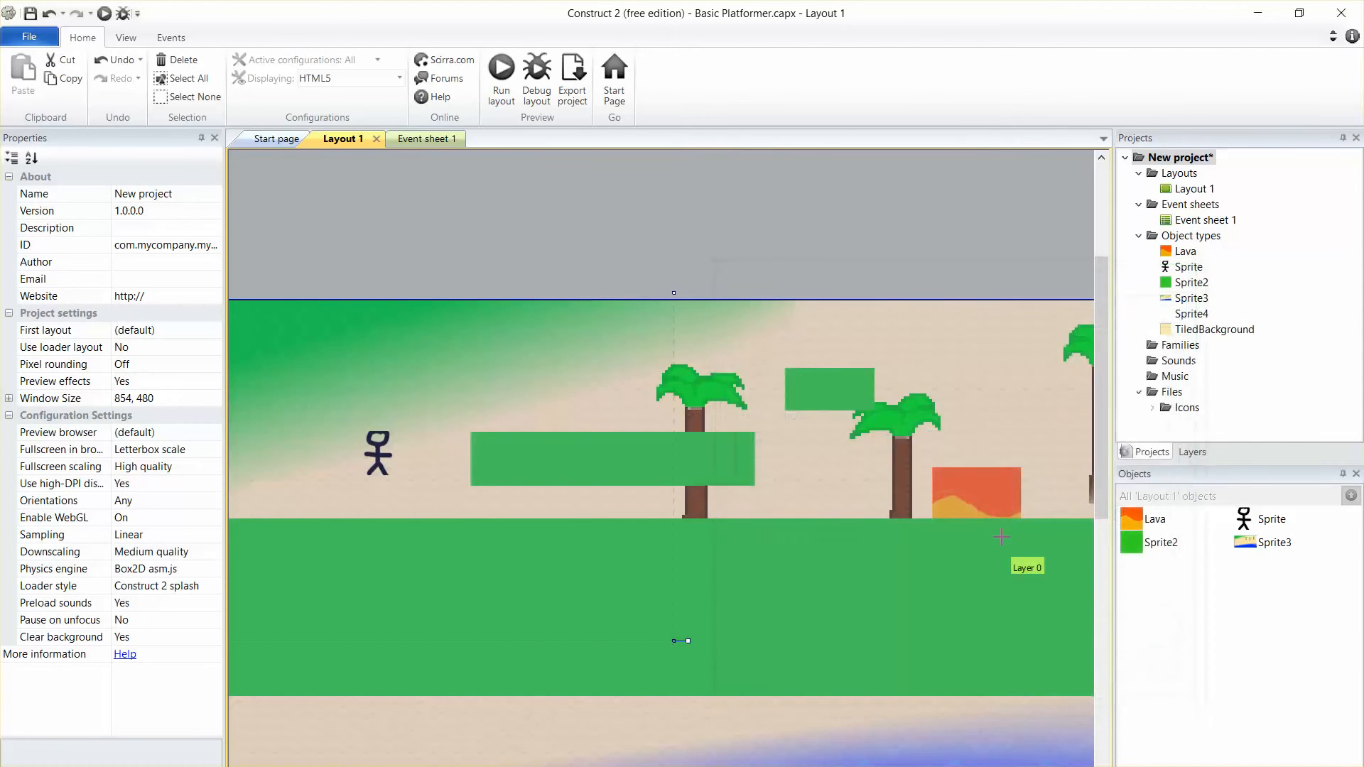
{"action": "left_click", "coordinate": [536, 364]}
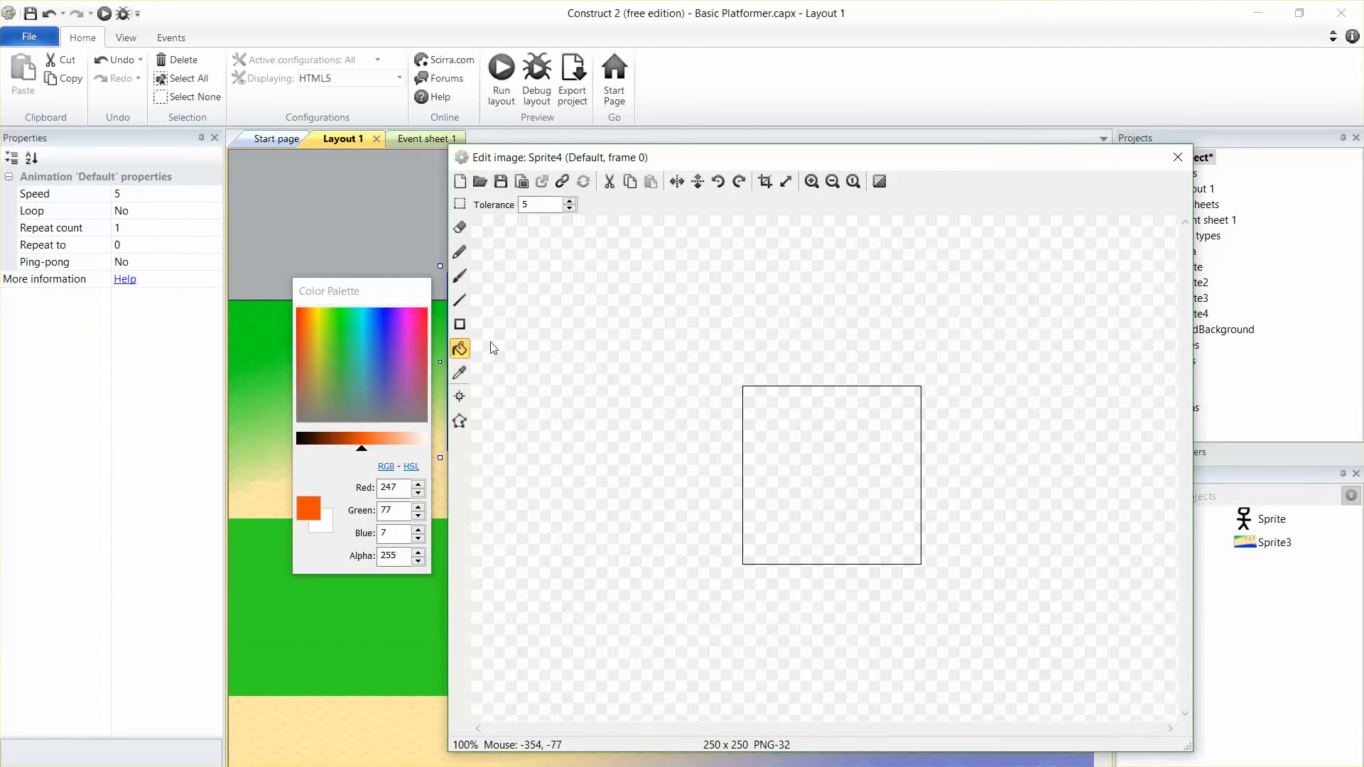
Choose the Brush tool with a dark brown colour, RGB 45, 14, 1, for the new sprite's image
{"action": "left_click", "coordinate": [460, 275]}
{"action": "left_click", "coordinate": [308, 440]}
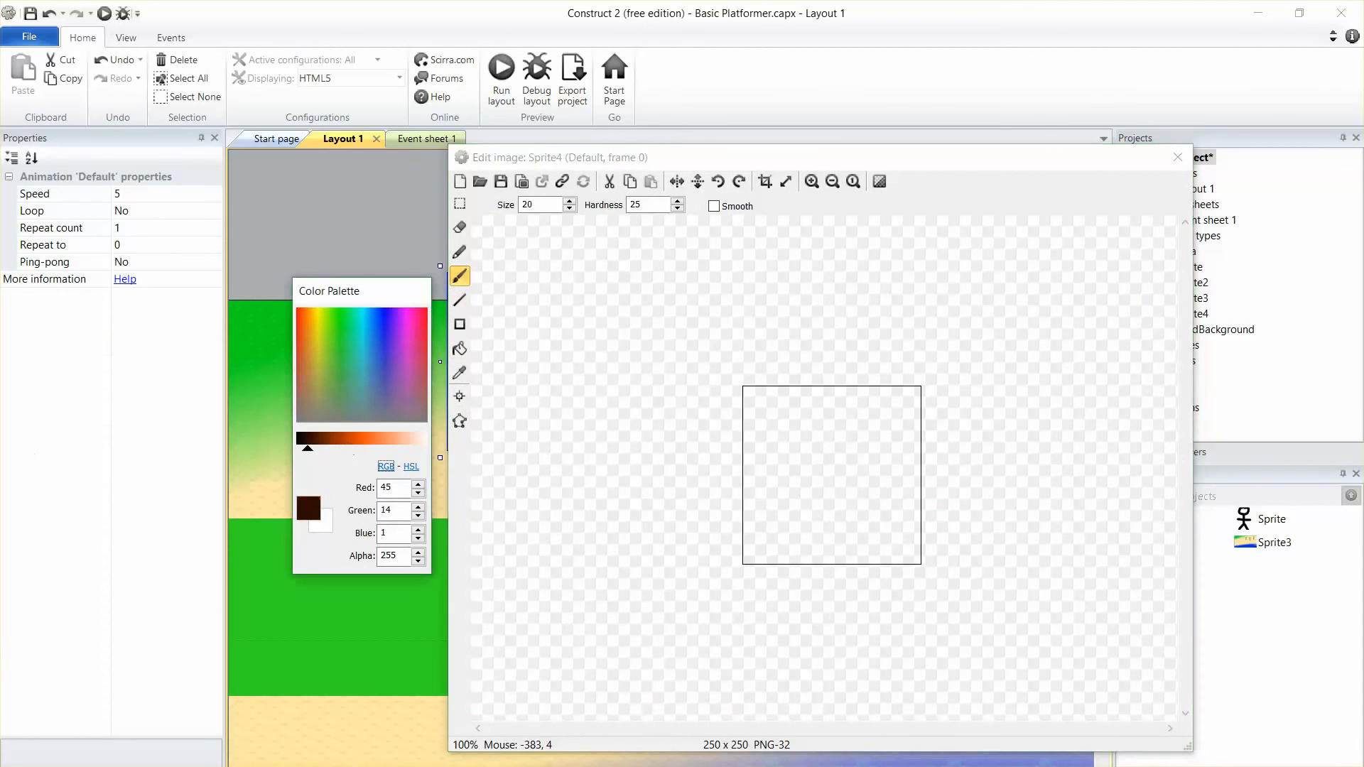
{"action": "left_click", "coordinate": [819, 542]}
{"action": "key", "text": "ctrl+z"}
{"action": "mouse_move", "coordinate": [758, 561]}
{"action": "left_mouse_down"}
{"action": "mouse_move", "coordinate": [801, 455]}
{"action": "mouse_move", "coordinate": [832, 561]}
{"action": "mouse_move", "coordinate": [863, 539]}
{"action": "mouse_move", "coordinate": [868, 565]}
{"action": "left_mouse_up"}
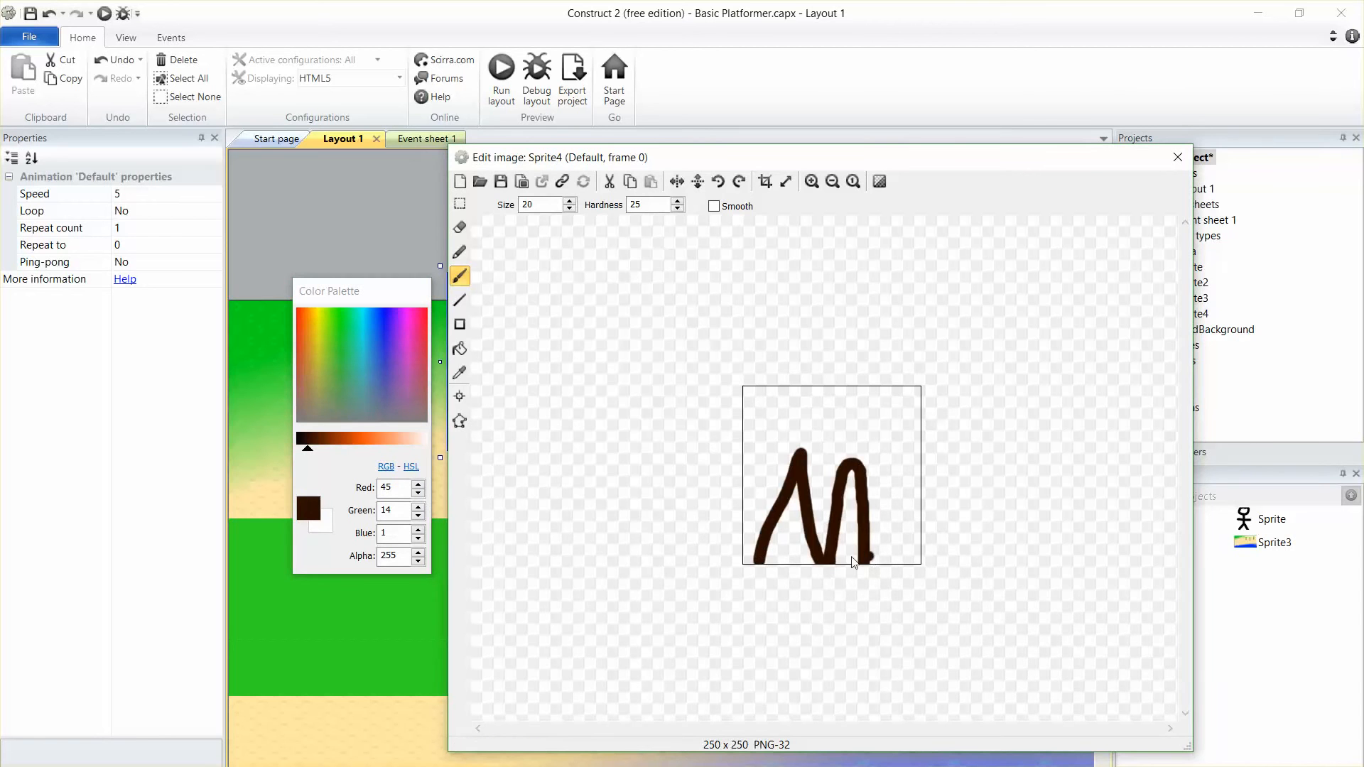
{"action": "key", "text": "ctrl+z"}
Paint a two-peaked spike outline across the sprite image, fill both peaks with white and close the image editor
{"action": "mouse_move", "coordinate": [754, 563]}
{"action": "left_mouse_down"}
{"action": "mouse_move", "coordinate": [789, 483]}
{"action": "mouse_move", "coordinate": [855, 558]}
{"action": "mouse_move", "coordinate": [904, 456]}
{"action": "mouse_move", "coordinate": [913, 565]}
{"action": "left_mouse_up"}
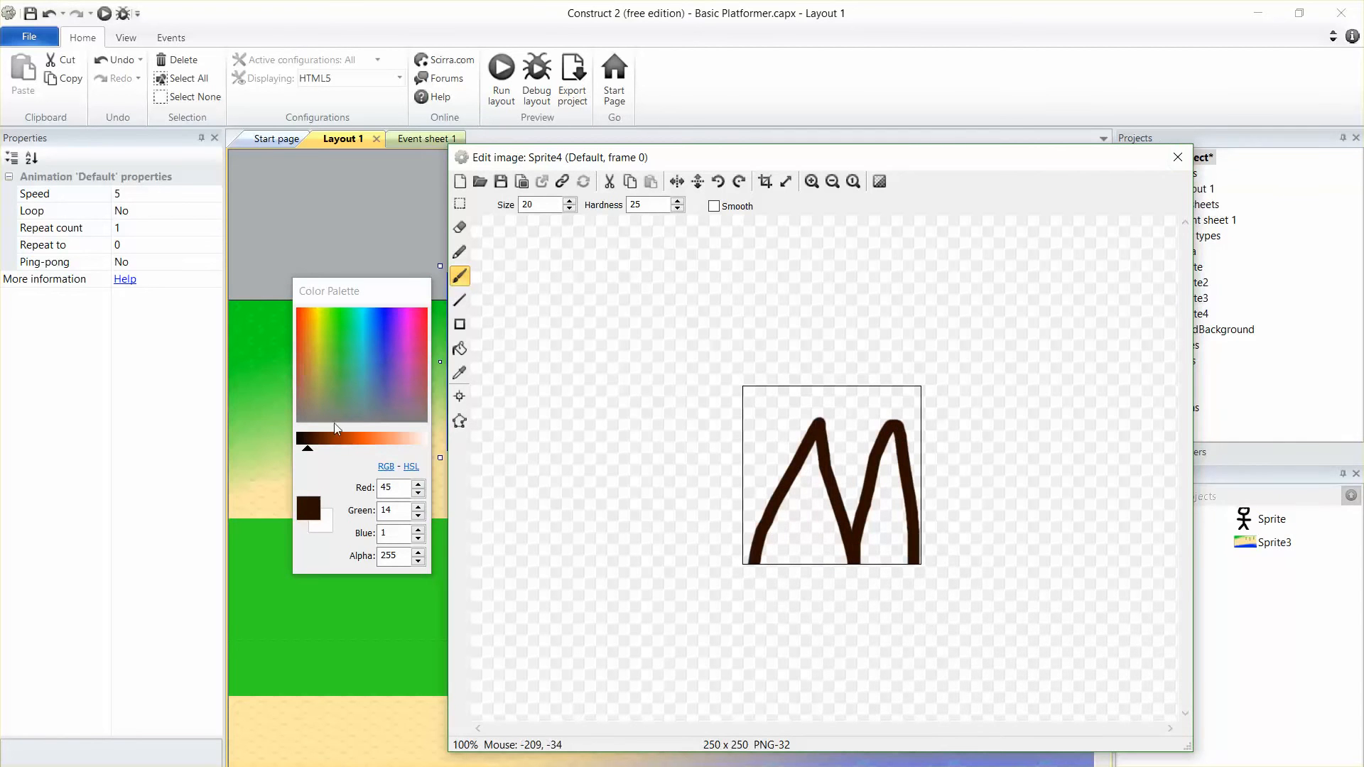
{"action": "left_click", "coordinate": [460, 349]}
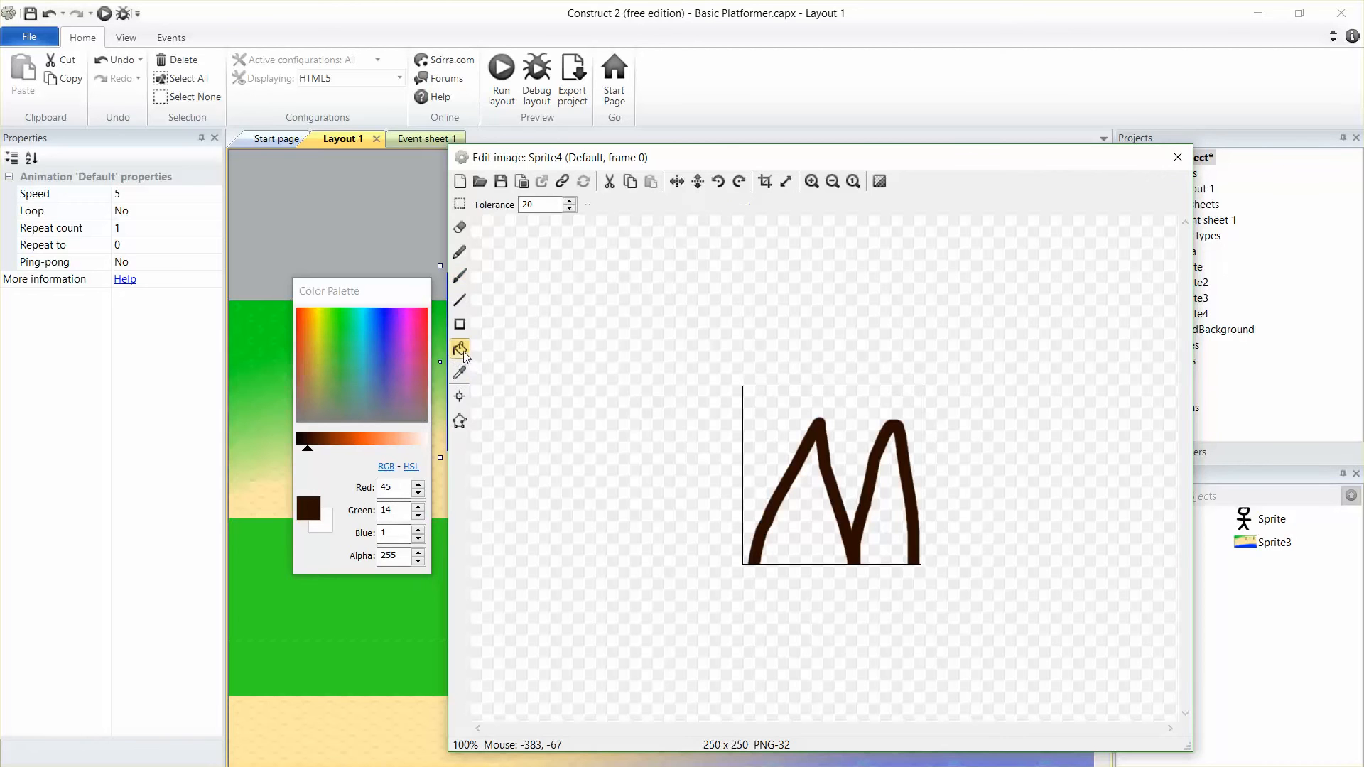
{"action": "right_click", "coordinate": [810, 519]}
{"action": "right_click", "coordinate": [897, 528]}
{"action": "left_click", "coordinate": [1177, 157]}
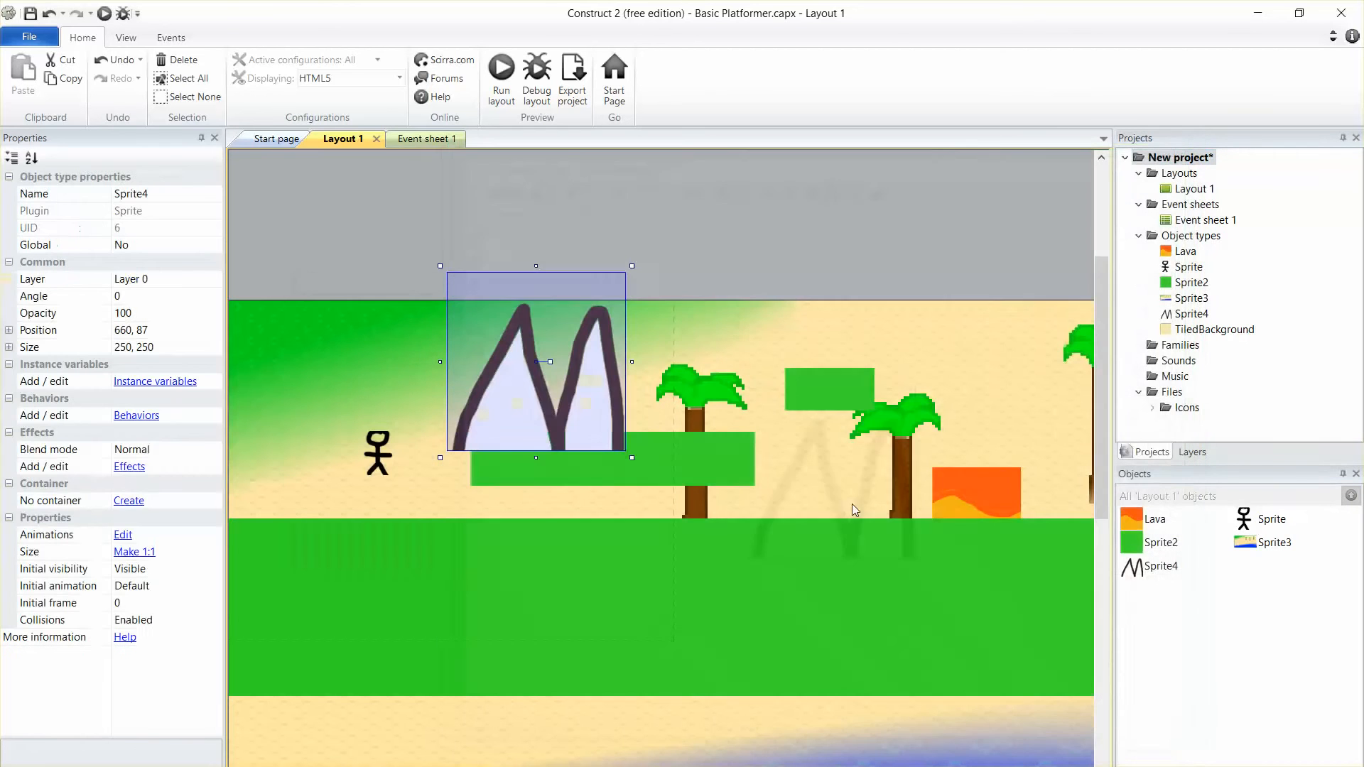
Resize the spike sprite to about 63 × 66 and place it on the ground beyond the lava at about 1422, 278
{"action": "left_click_drag", "start_coordinate": [631, 265], "coordinate": [1075, 522]}
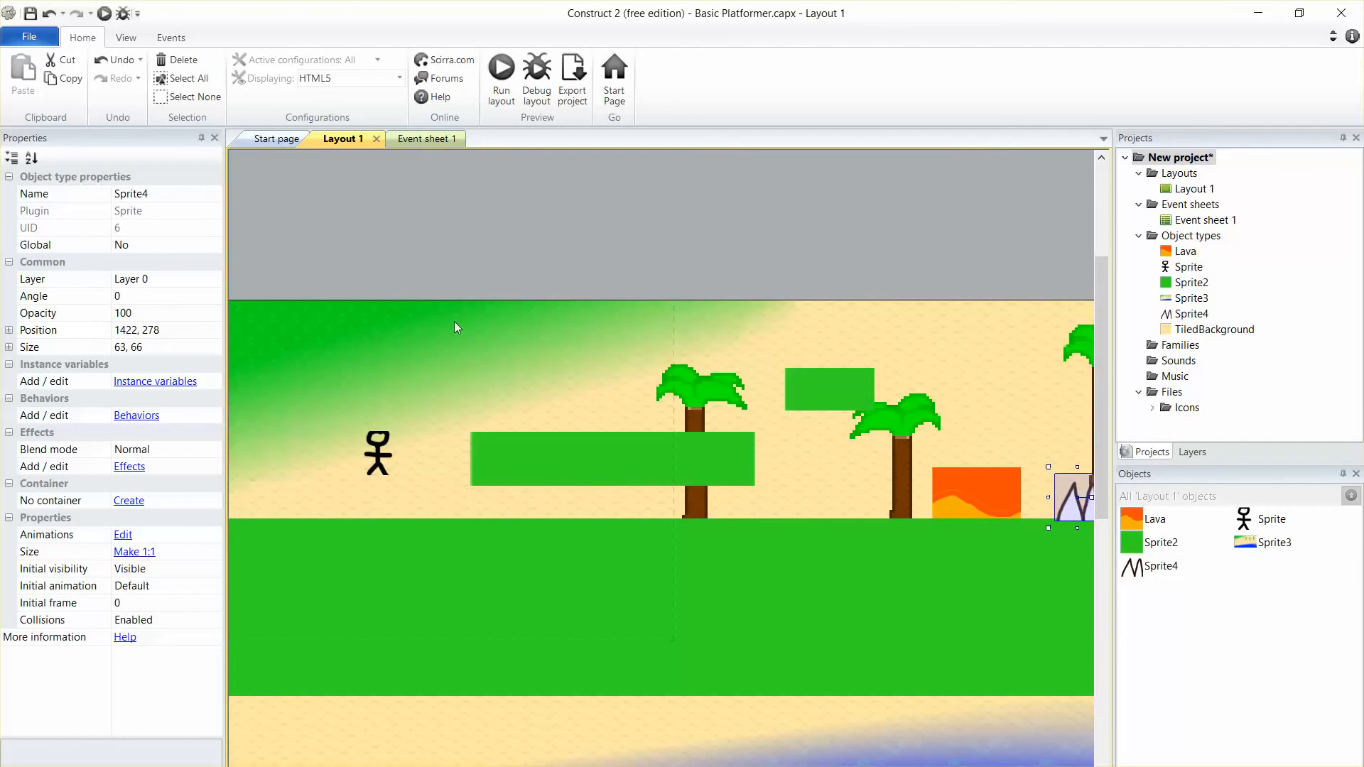
Add a third event to Event sheet 1 for the stick-figure Sprite's collision with the spike object Sprite4
{"action": "left_click", "coordinate": [414, 138]}
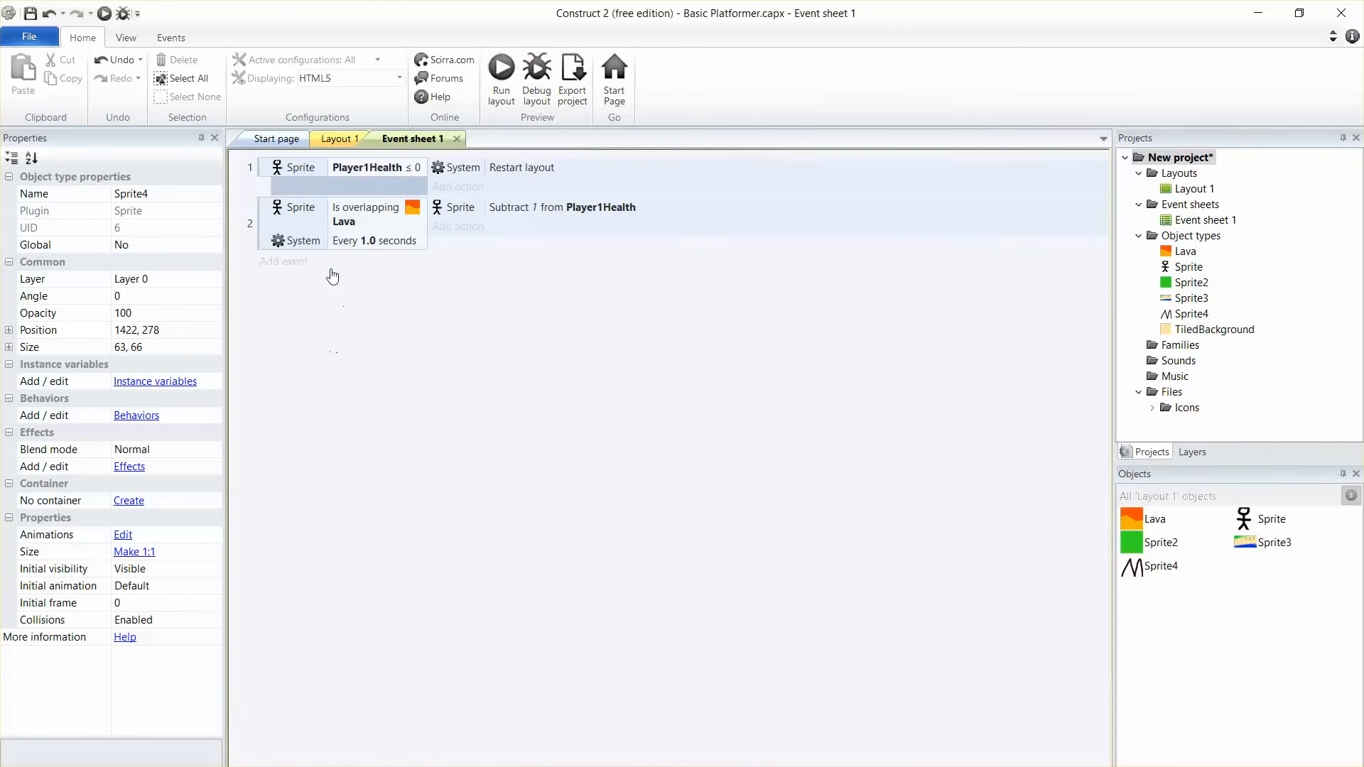
{"action": "left_click", "coordinate": [284, 261]}
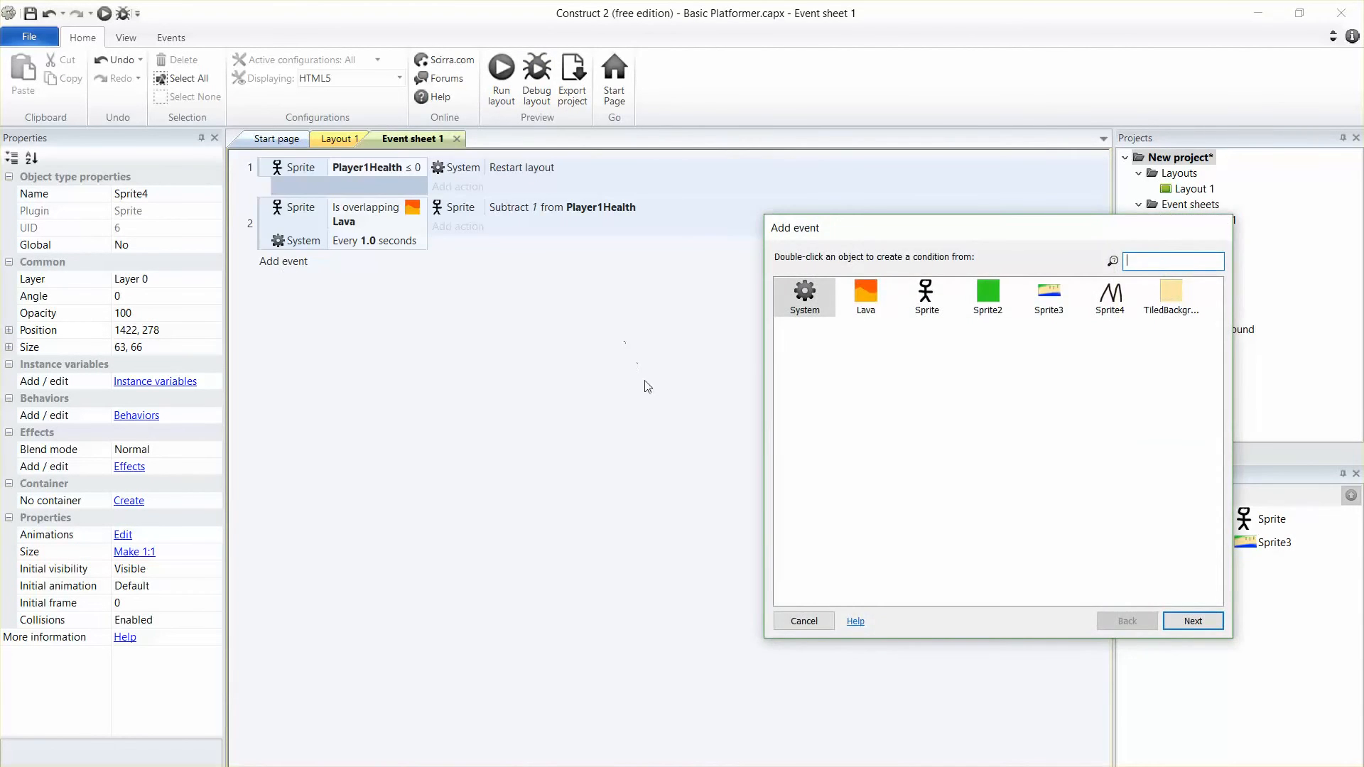
{"action": "double_click", "coordinate": [927, 312]}
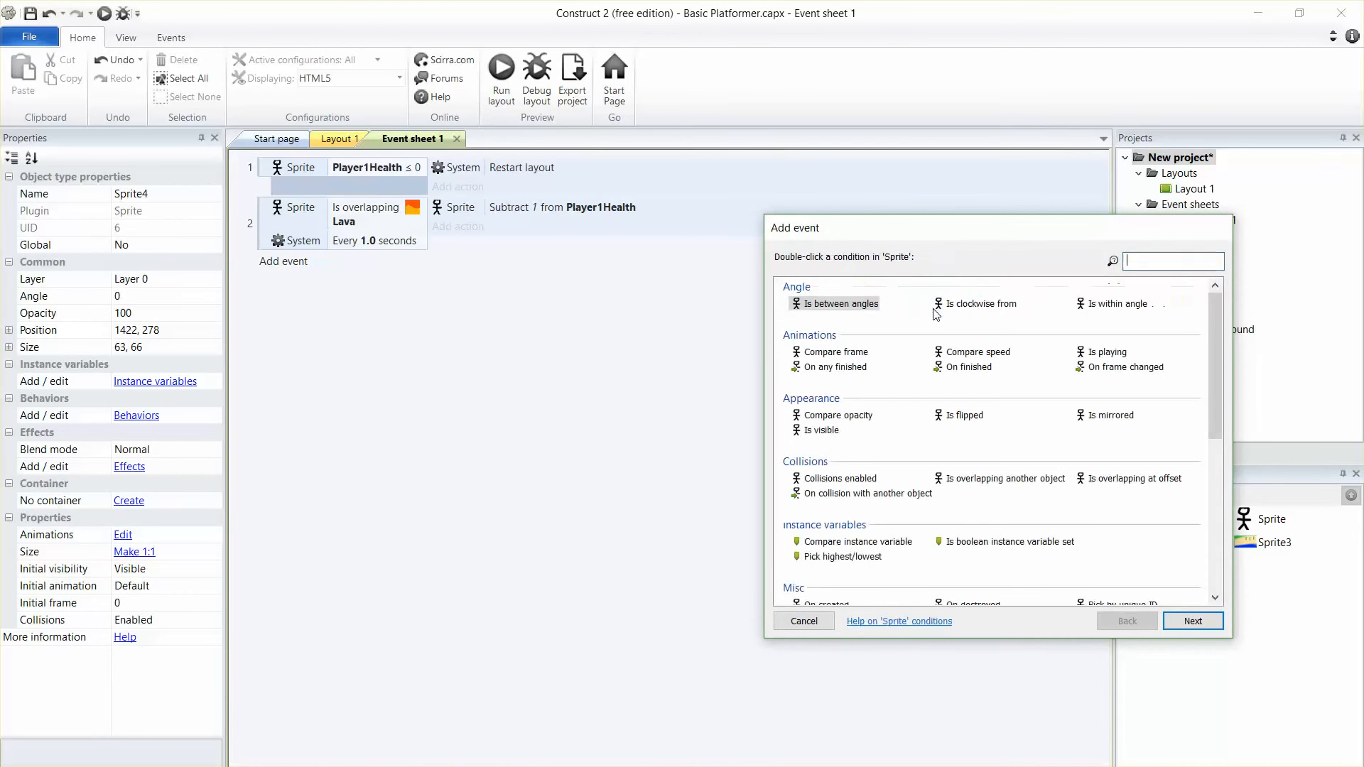
{"action": "double_click", "coordinate": [908, 501]}
{"action": "left_click", "coordinate": [729, 419]}
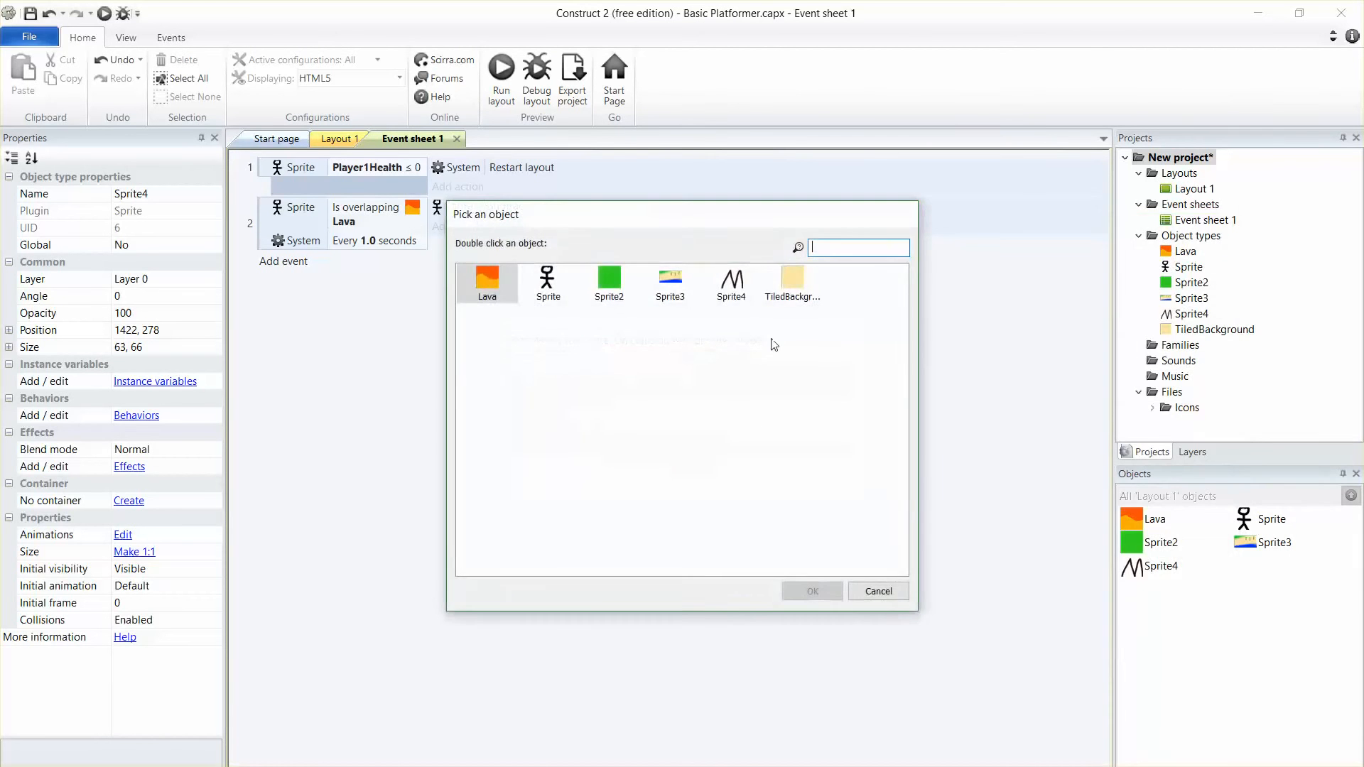
{"action": "double_click", "coordinate": [742, 281]}
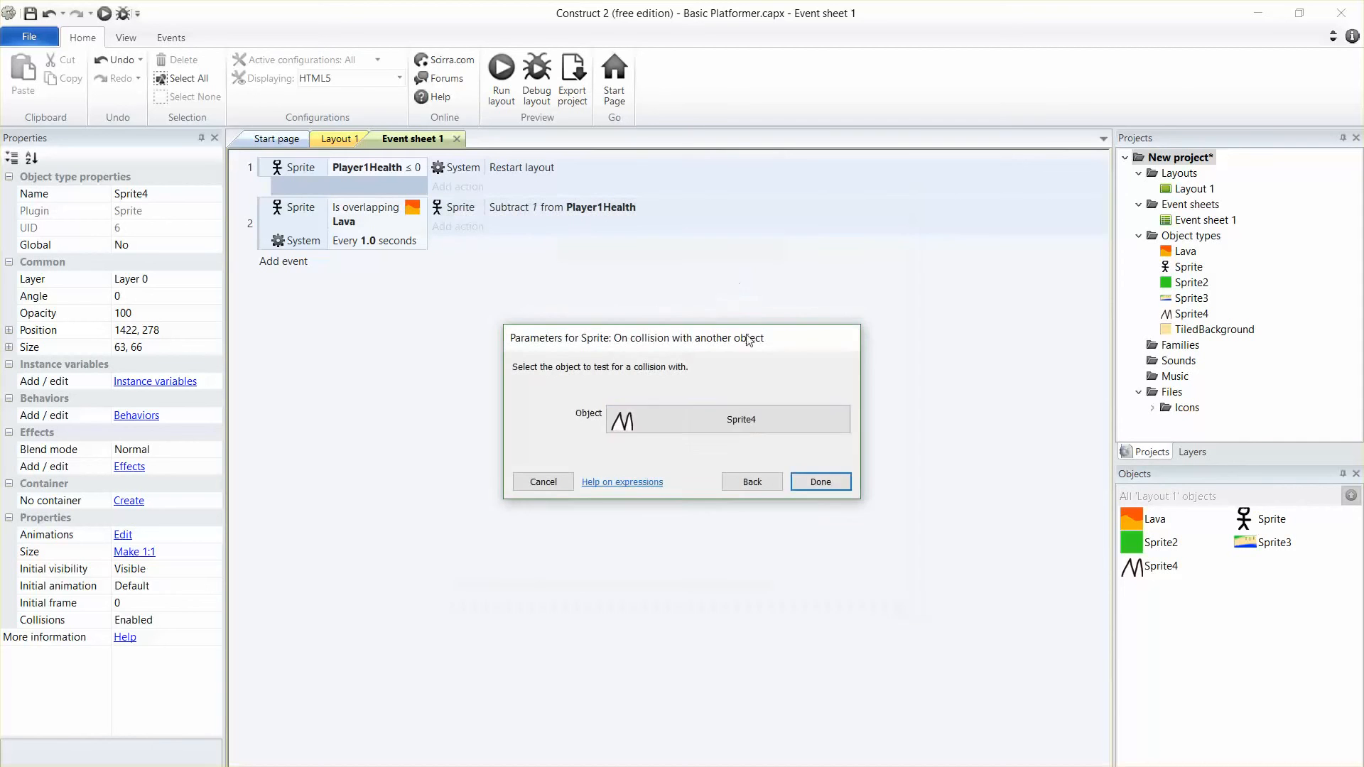
{"action": "left_click", "coordinate": [836, 492]}
Add an action to the spike collision event that subtracts 5 from the Sprite's Player1Health
{"action": "left_click", "coordinate": [455, 274]}
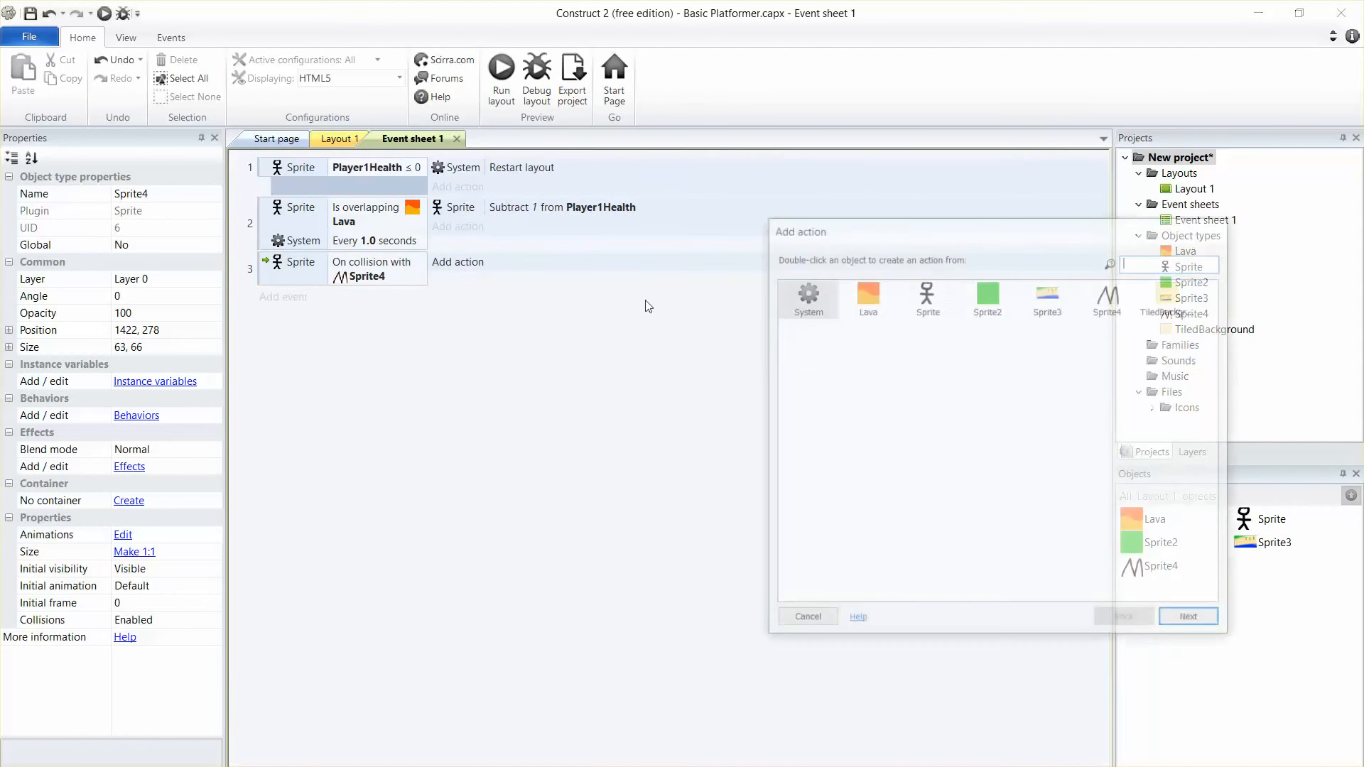
{"action": "double_click", "coordinate": [940, 314]}
{"action": "double_click", "coordinate": [832, 523]}
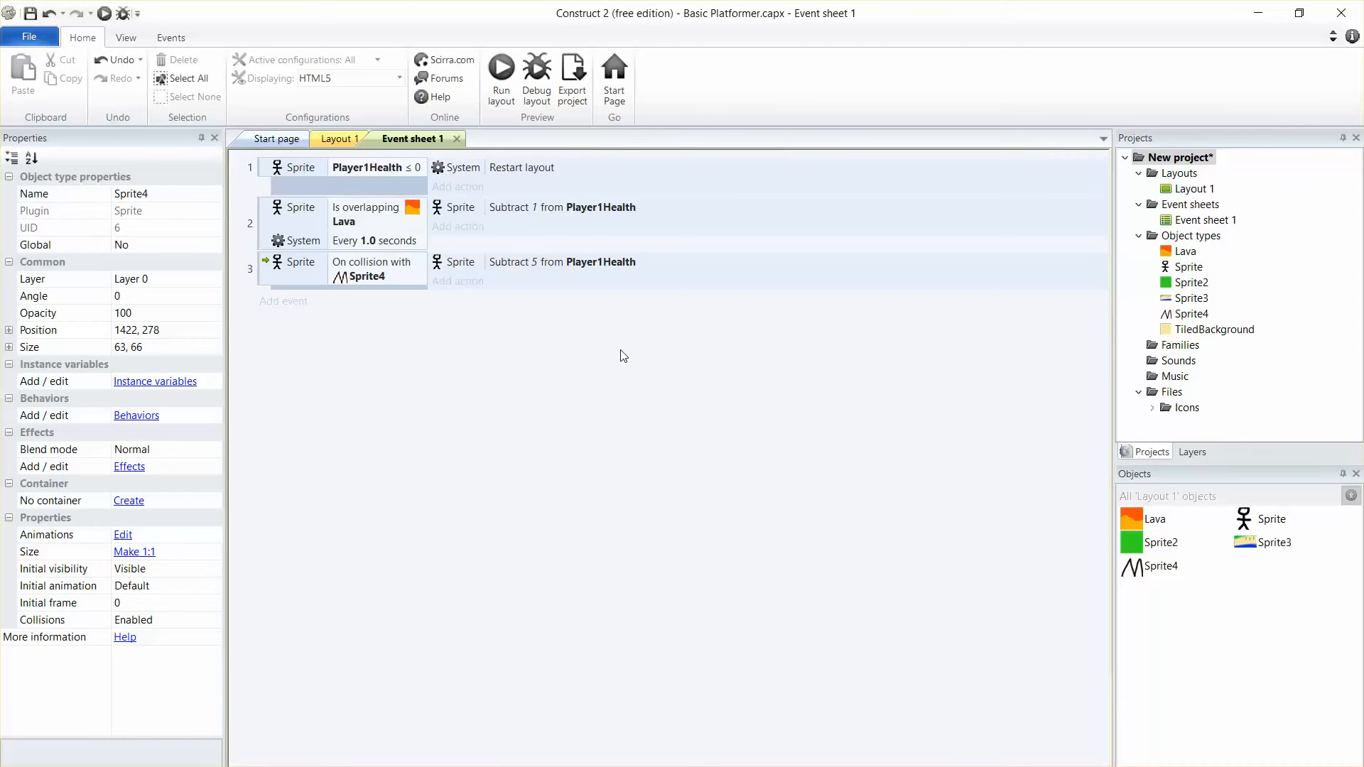
Insert a new Sprite object into Layout 1 above the first platform, near the stick figure
{"action": "left_click", "coordinate": [272, 141]}
{"action": "left_click", "coordinate": [856, 339]}
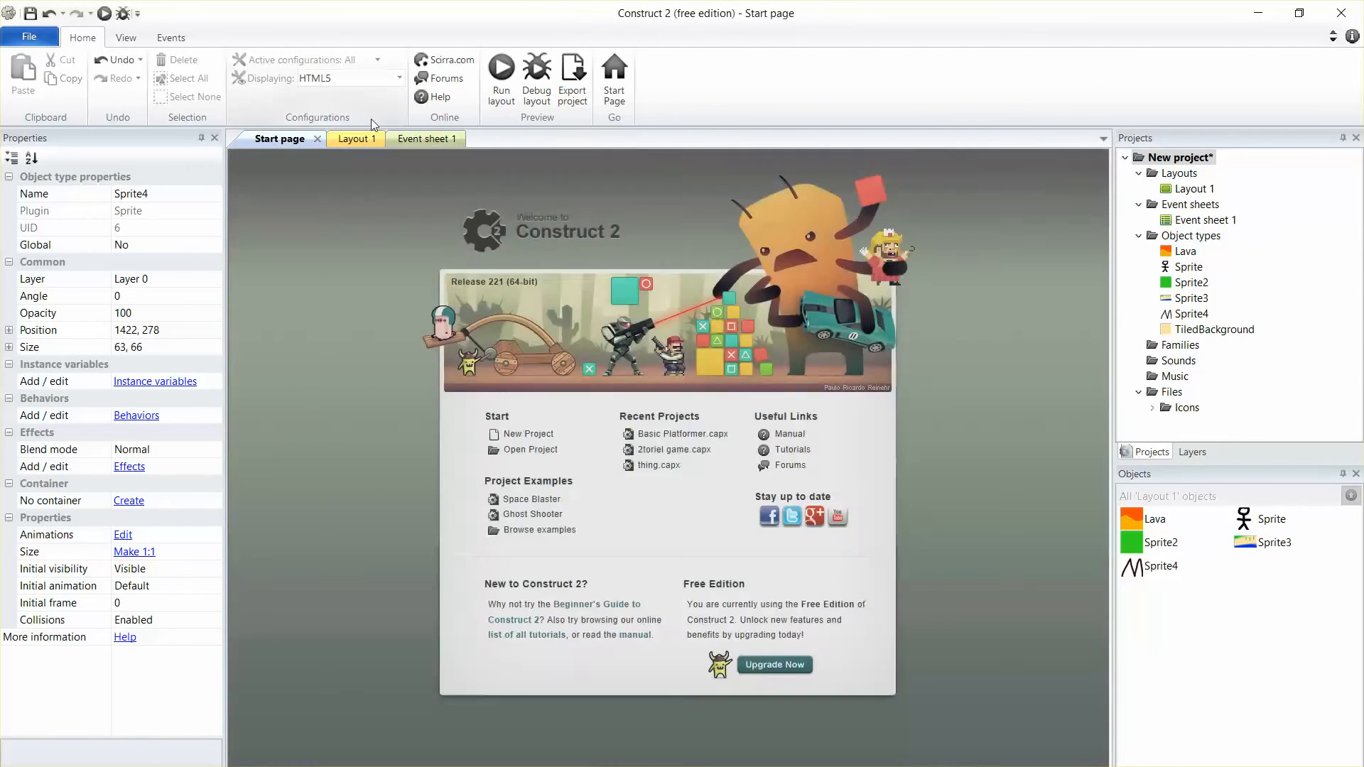
{"action": "left_click", "coordinate": [348, 138]}
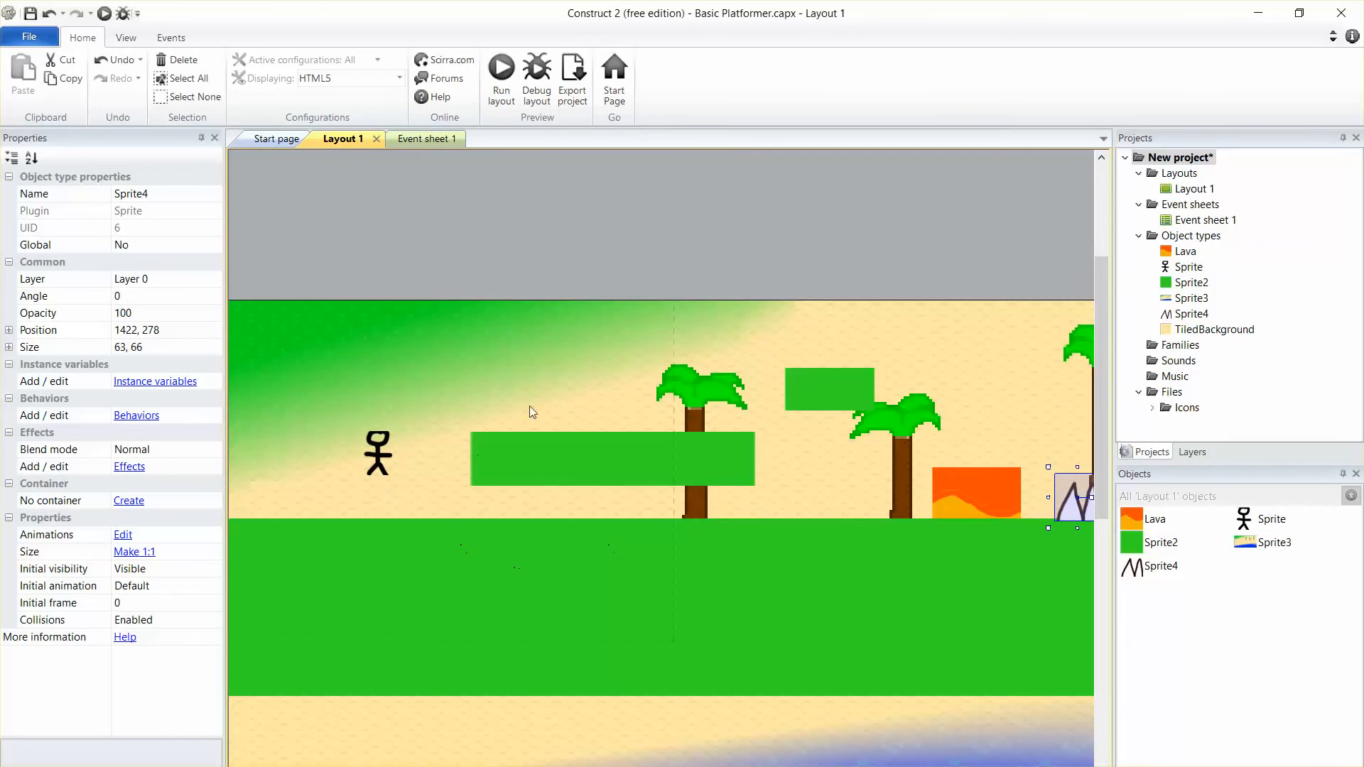
{"action": "right_click", "coordinate": [559, 373]}
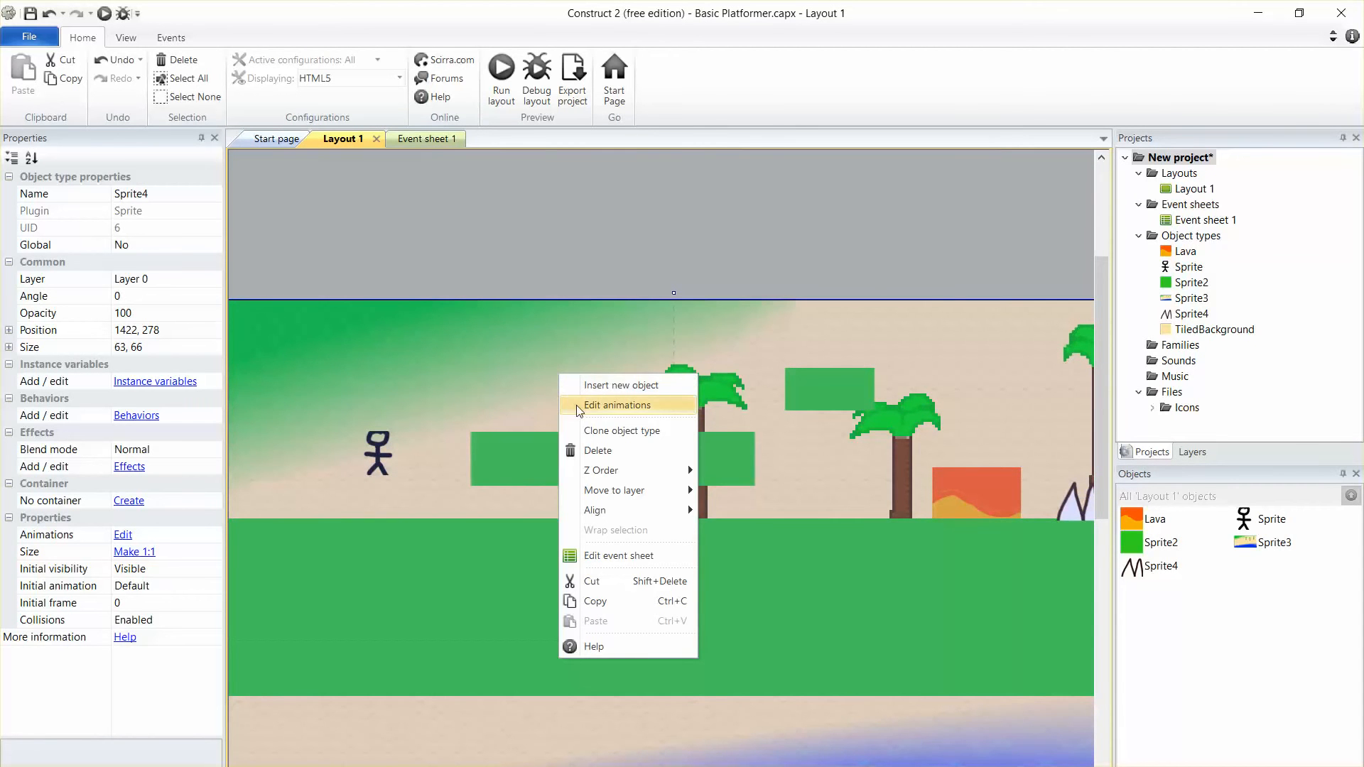
{"action": "left_click", "coordinate": [608, 384]}
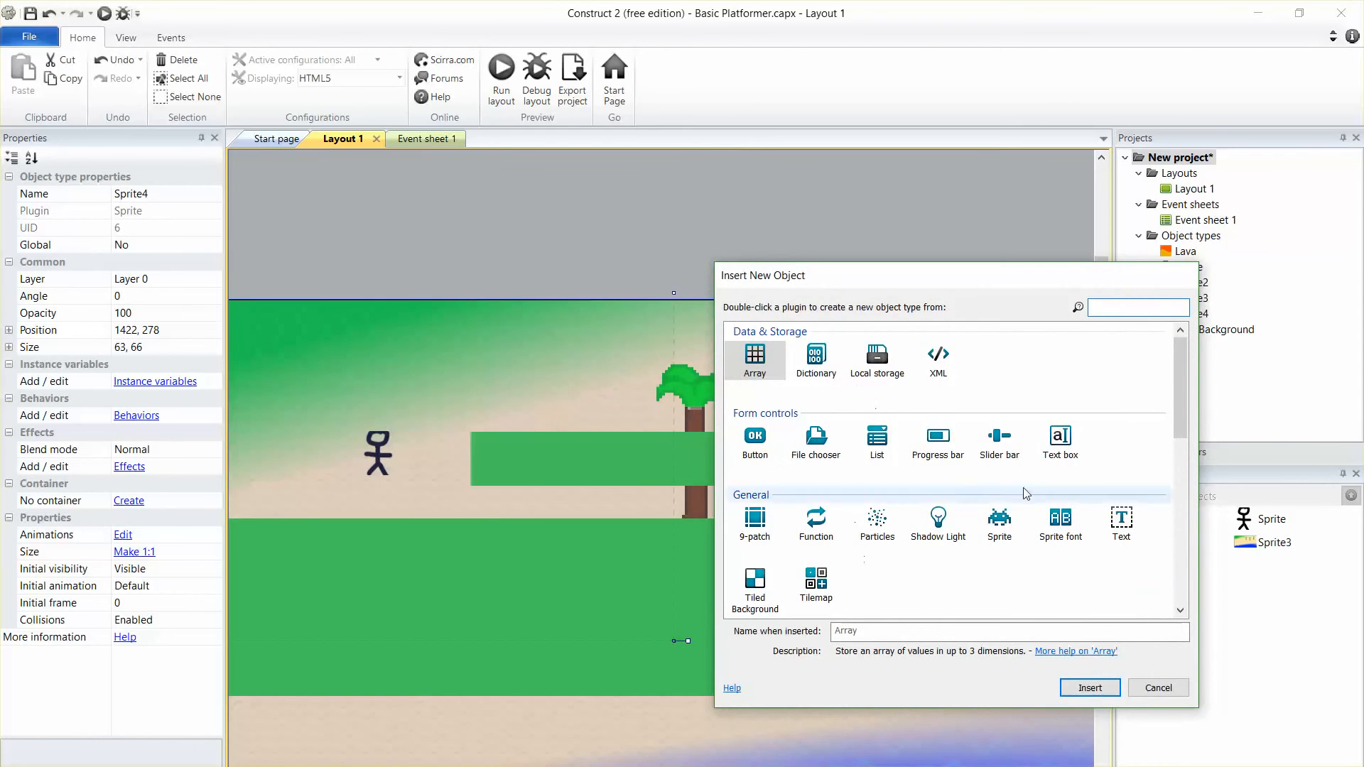
{"action": "double_click", "coordinate": [1000, 518]}
{"action": "left_click", "coordinate": [477, 354]}
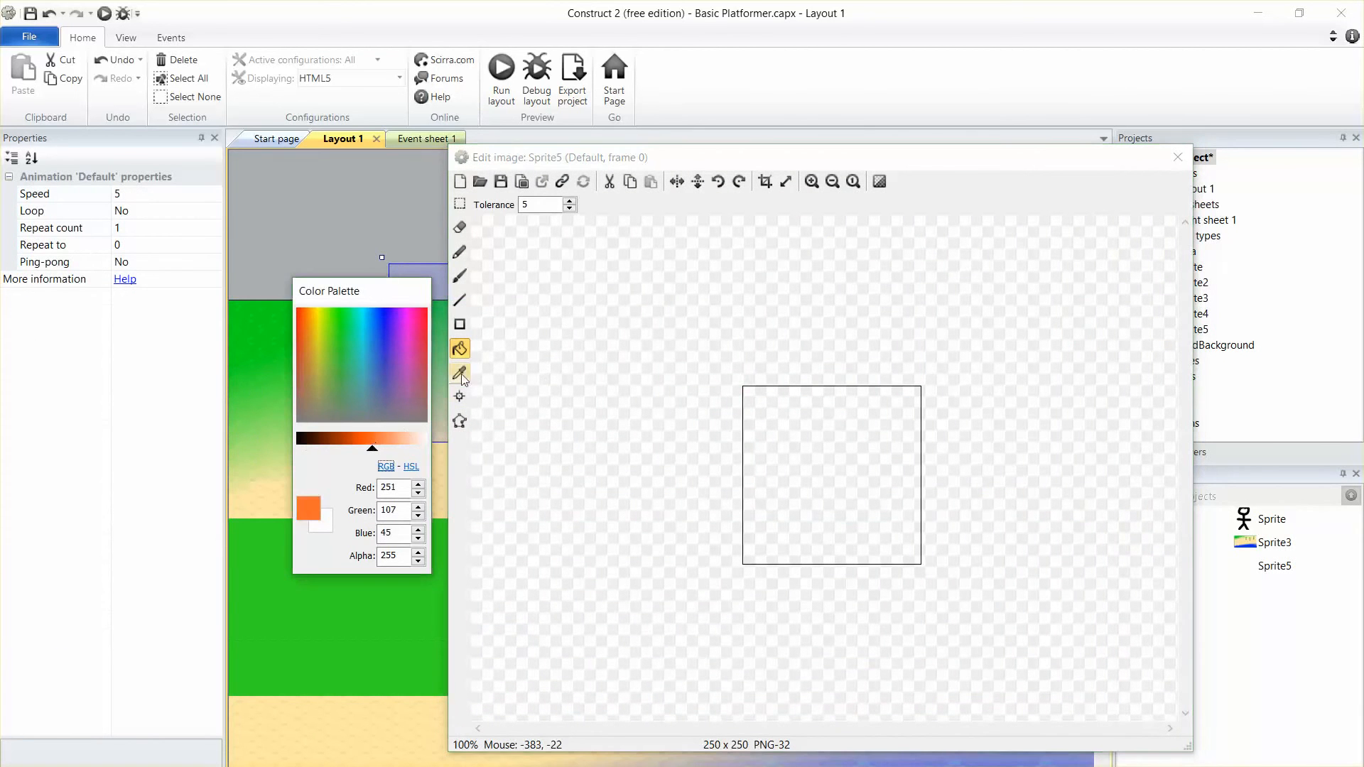
Paint an orange open-mouthed creature outline facing left with the brush and fill its interior with the same orange
{"action": "left_click", "coordinate": [460, 276]}
{"action": "left_click", "coordinate": [802, 470]}
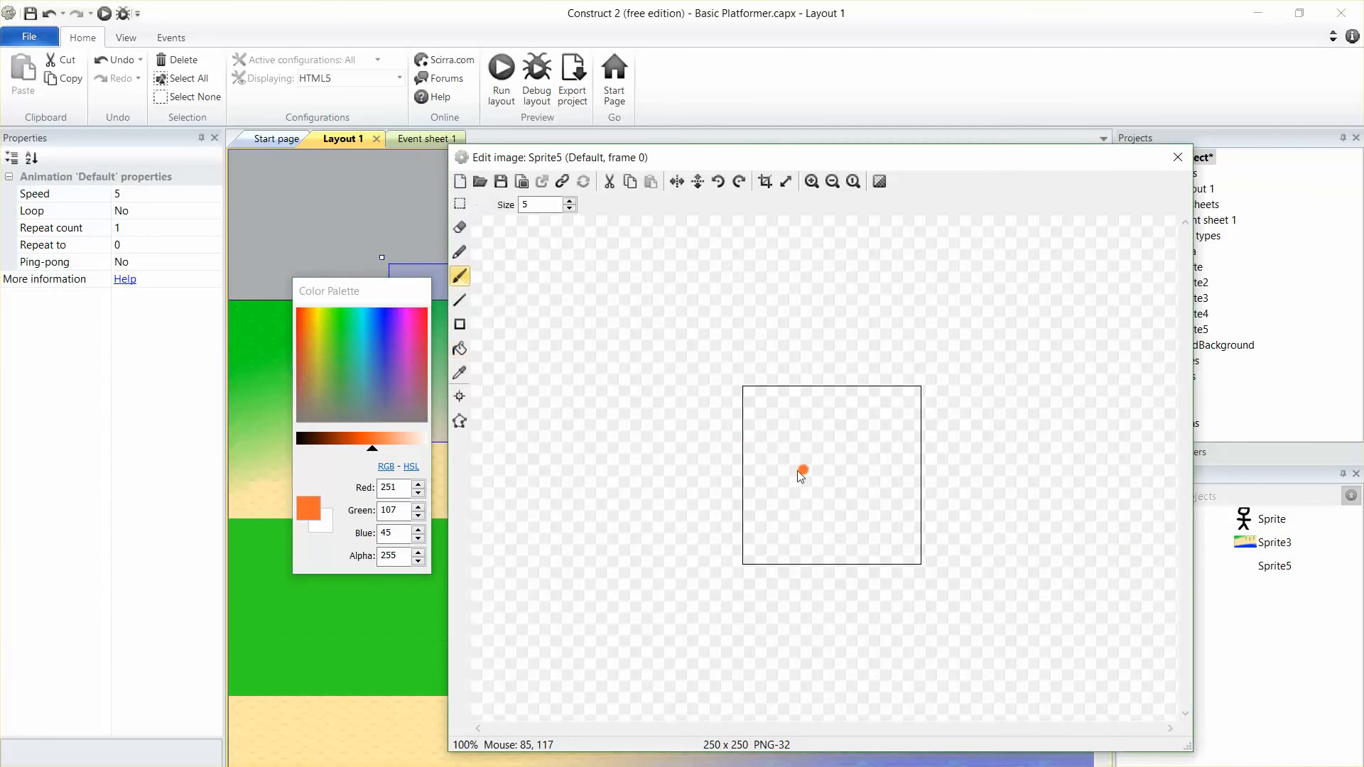
{"action": "mouse_move", "coordinate": [778, 457]}
{"action": "left_mouse_down"}
{"action": "mouse_move", "coordinate": [883, 447]}
{"action": "mouse_move", "coordinate": [906, 477]}
{"action": "mouse_move", "coordinate": [802, 498]}
{"action": "mouse_move", "coordinate": [845, 489]}
{"action": "mouse_move", "coordinate": [783, 454]}
{"action": "left_mouse_up"}
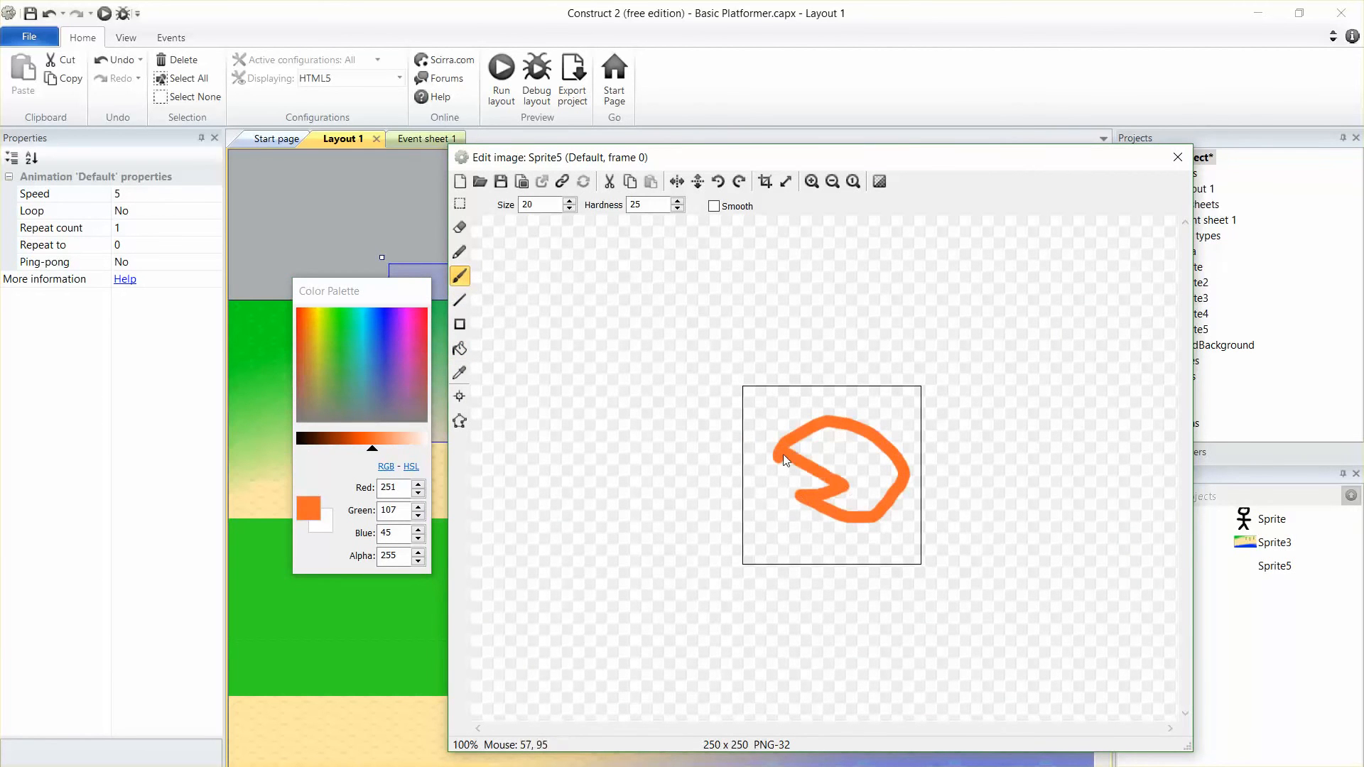
{"action": "left_click", "coordinate": [460, 349]}
{"action": "left_click", "coordinate": [861, 488]}
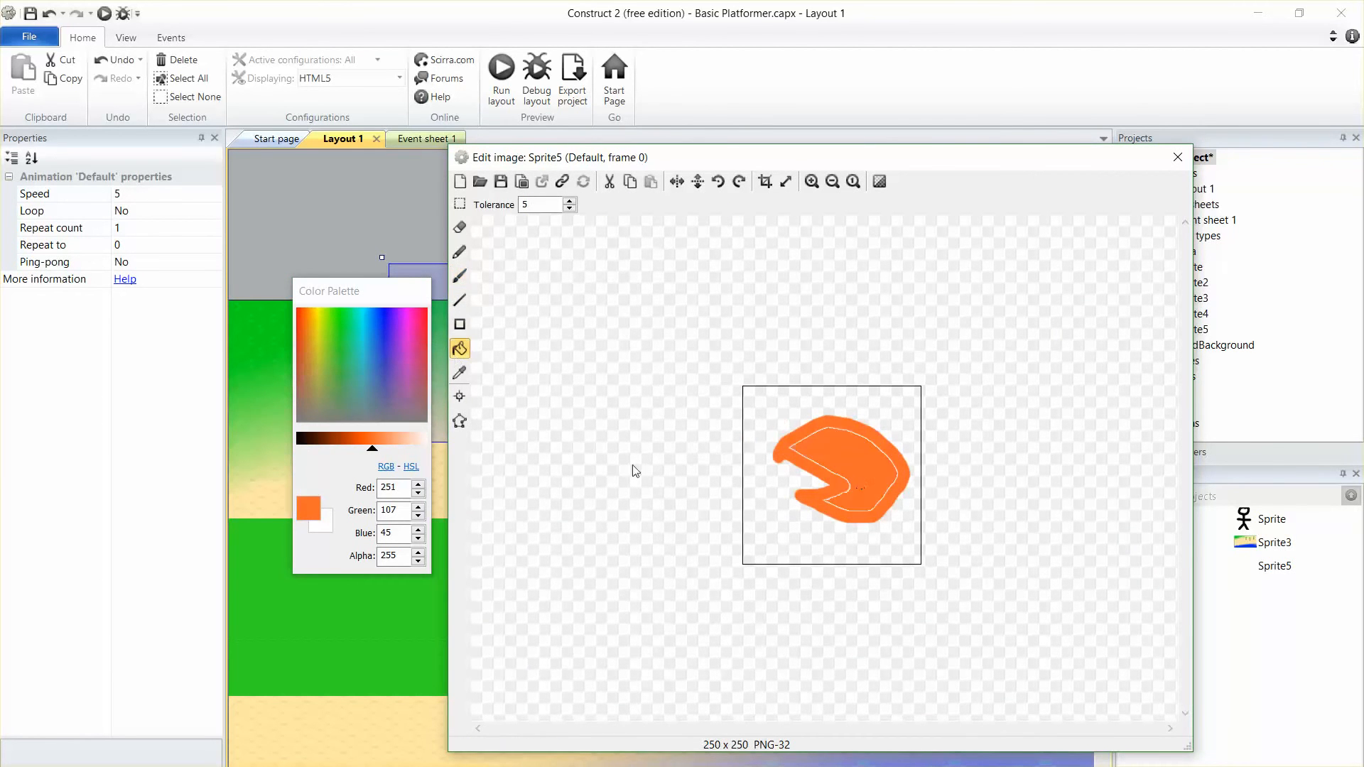
Add a black brush dot as the creature's eye and close the image editor
{"action": "left_click_drag", "start_coordinate": [334, 439], "coordinate": [254, 437]}
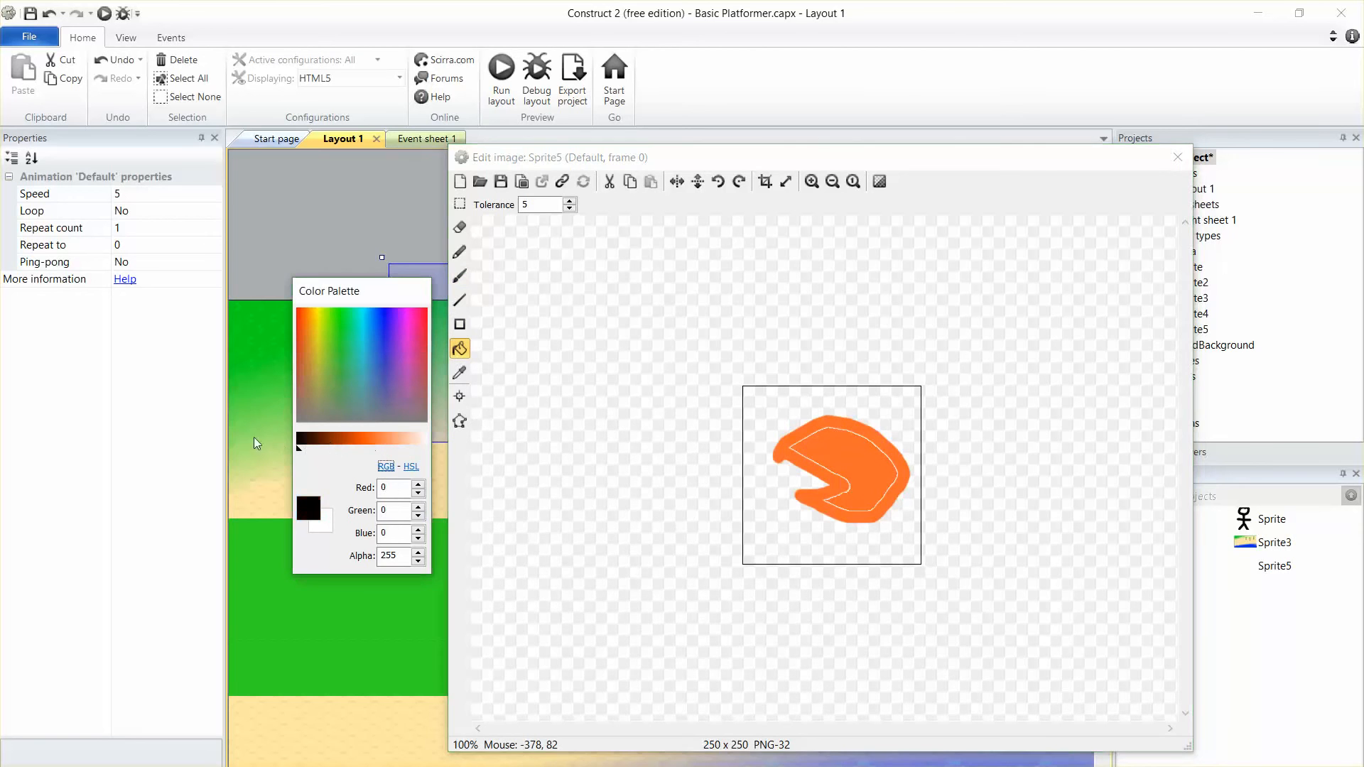
{"action": "left_click", "coordinate": [460, 275]}
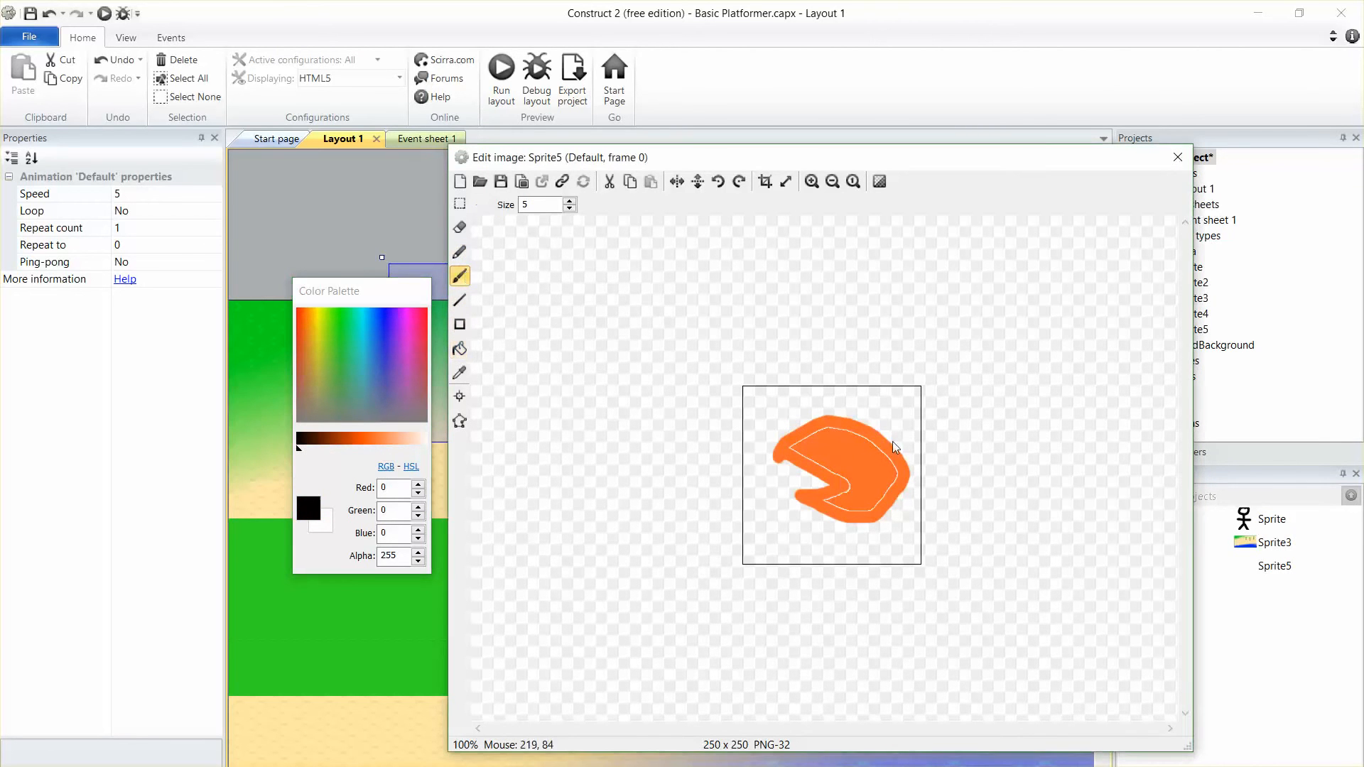
{"action": "left_click", "coordinate": [817, 455]}
{"action": "left_click", "coordinate": [1177, 157]}
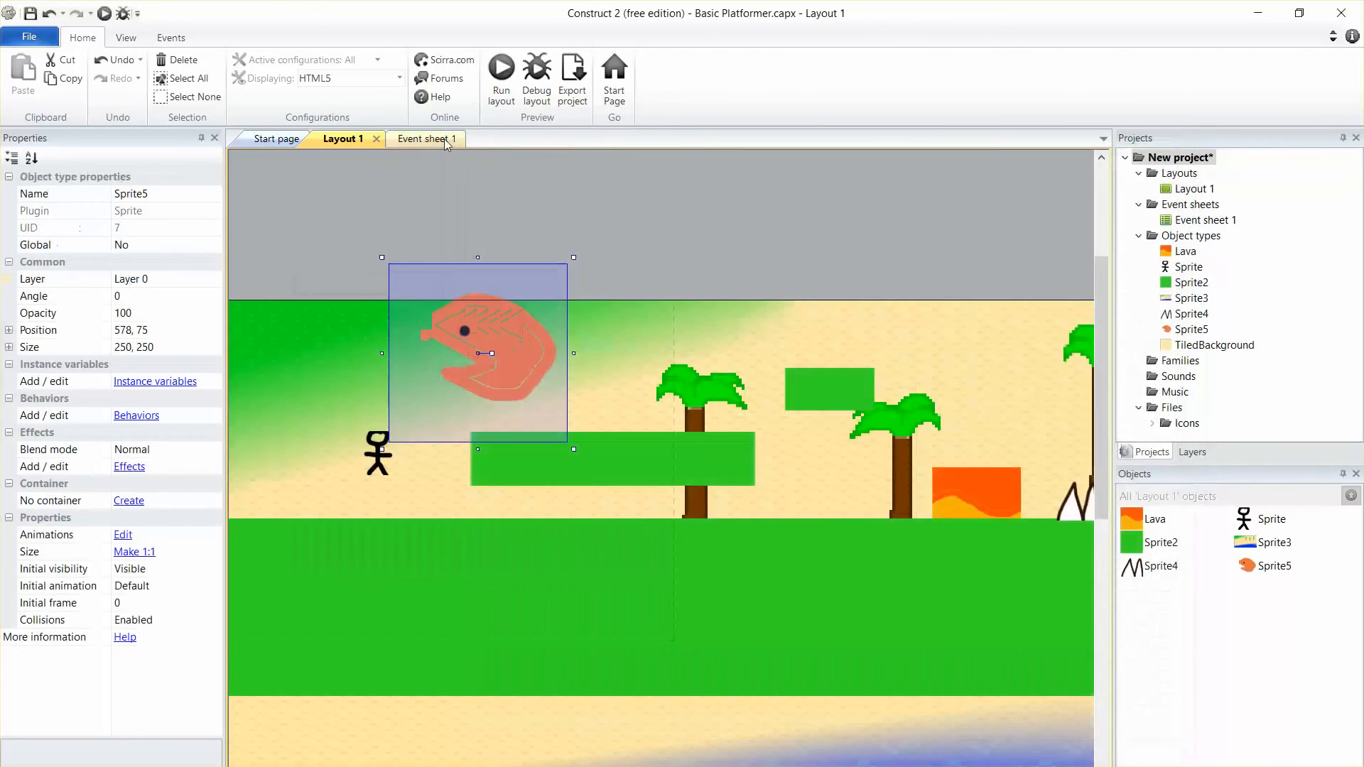
Add a fourth event to Event sheet 1 for the stick-figure Sprite's collision with the creature object Sprite5
{"action": "left_click", "coordinate": [446, 142]}
{"action": "left_click", "coordinate": [283, 301]}
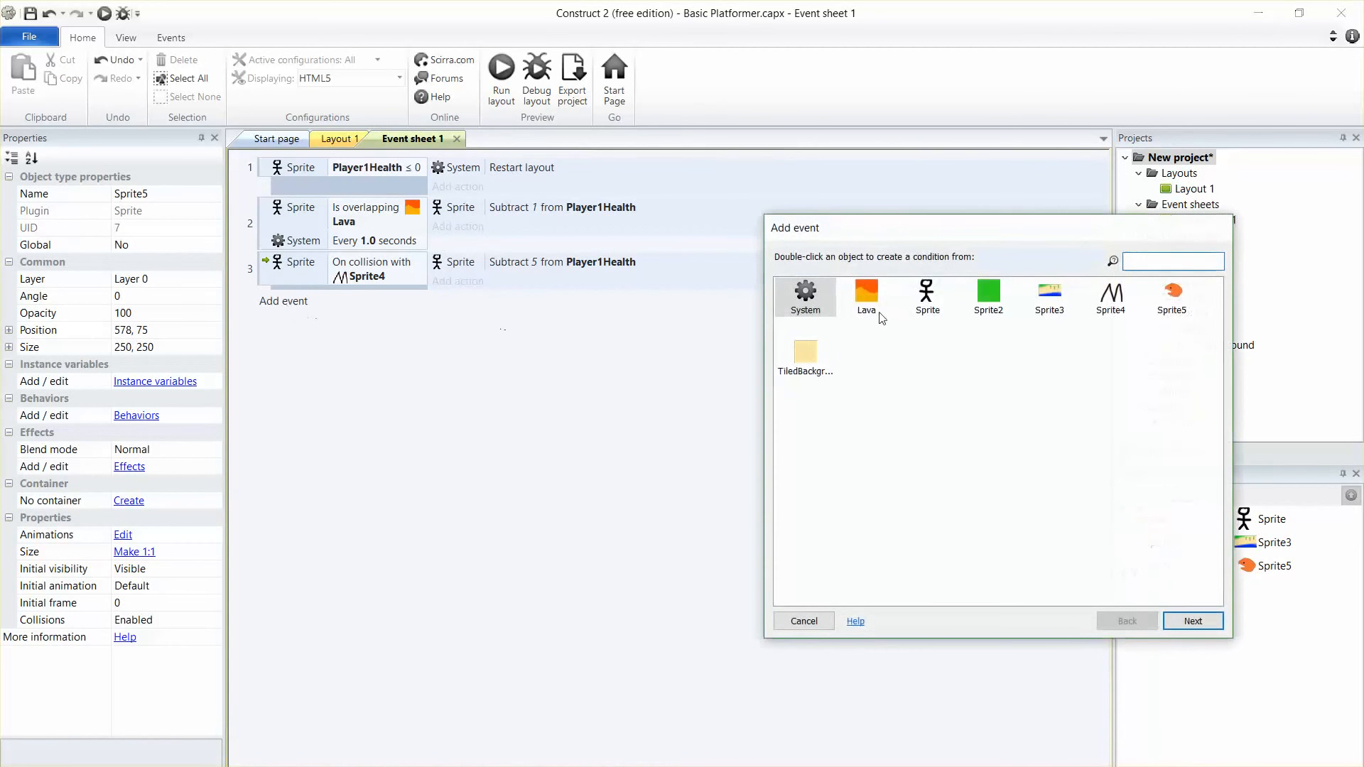
{"action": "double_click", "coordinate": [927, 298]}
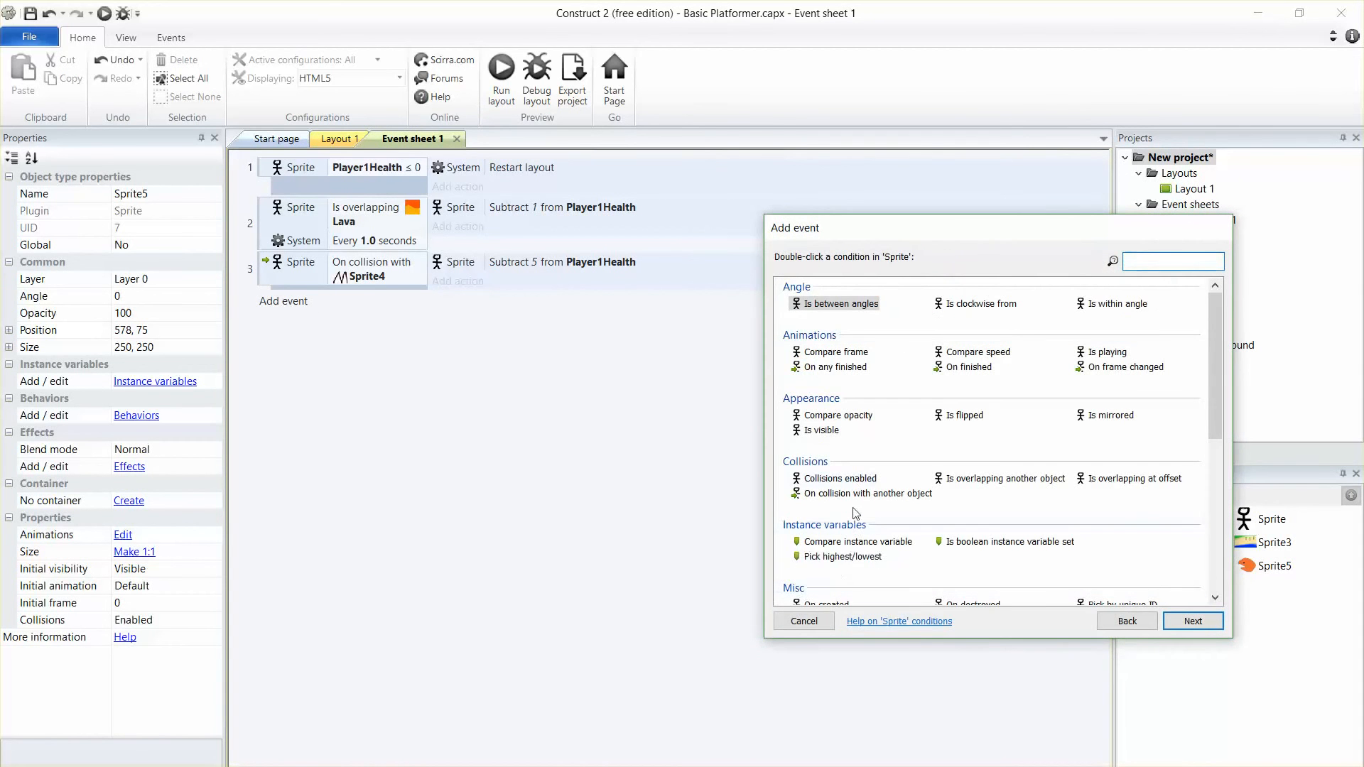
{"action": "double_click", "coordinate": [867, 493]}
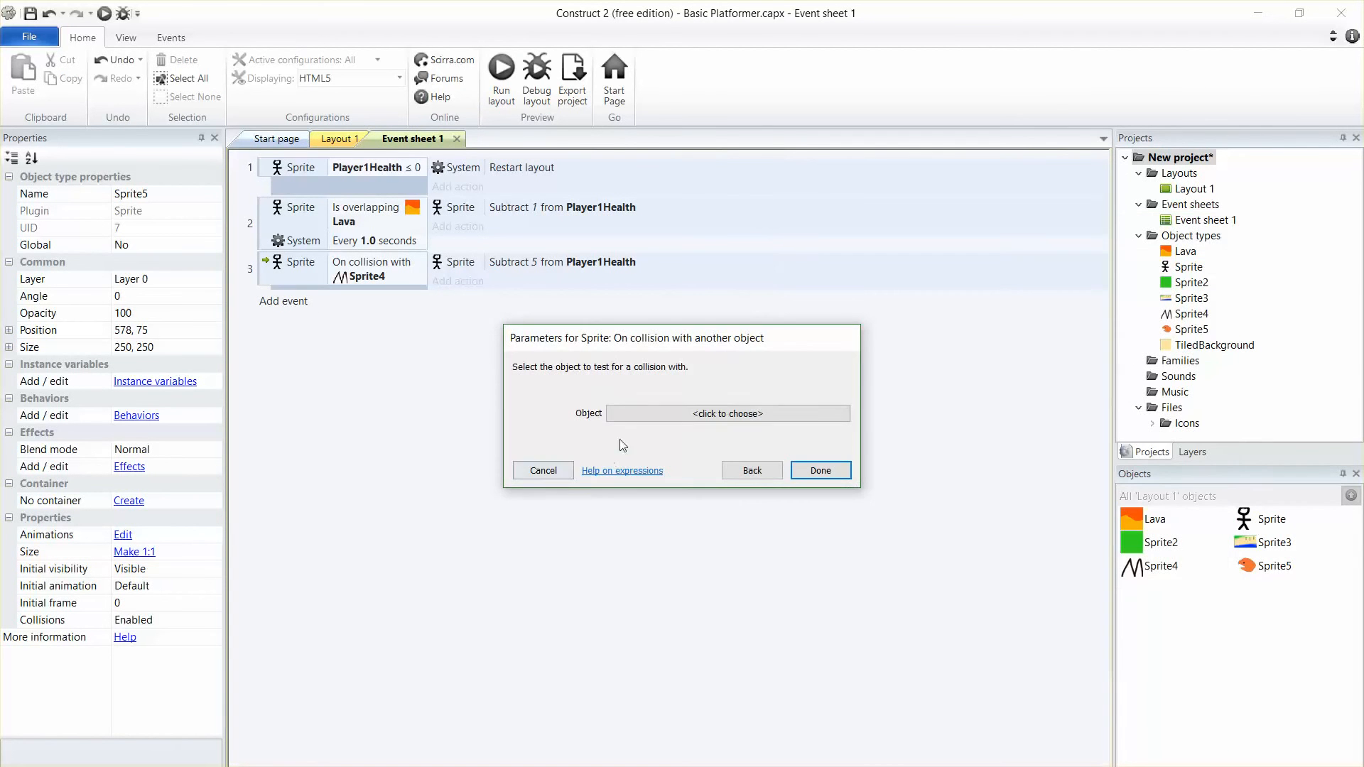
{"action": "left_click", "coordinate": [651, 406]}
{"action": "double_click", "coordinate": [786, 294]}
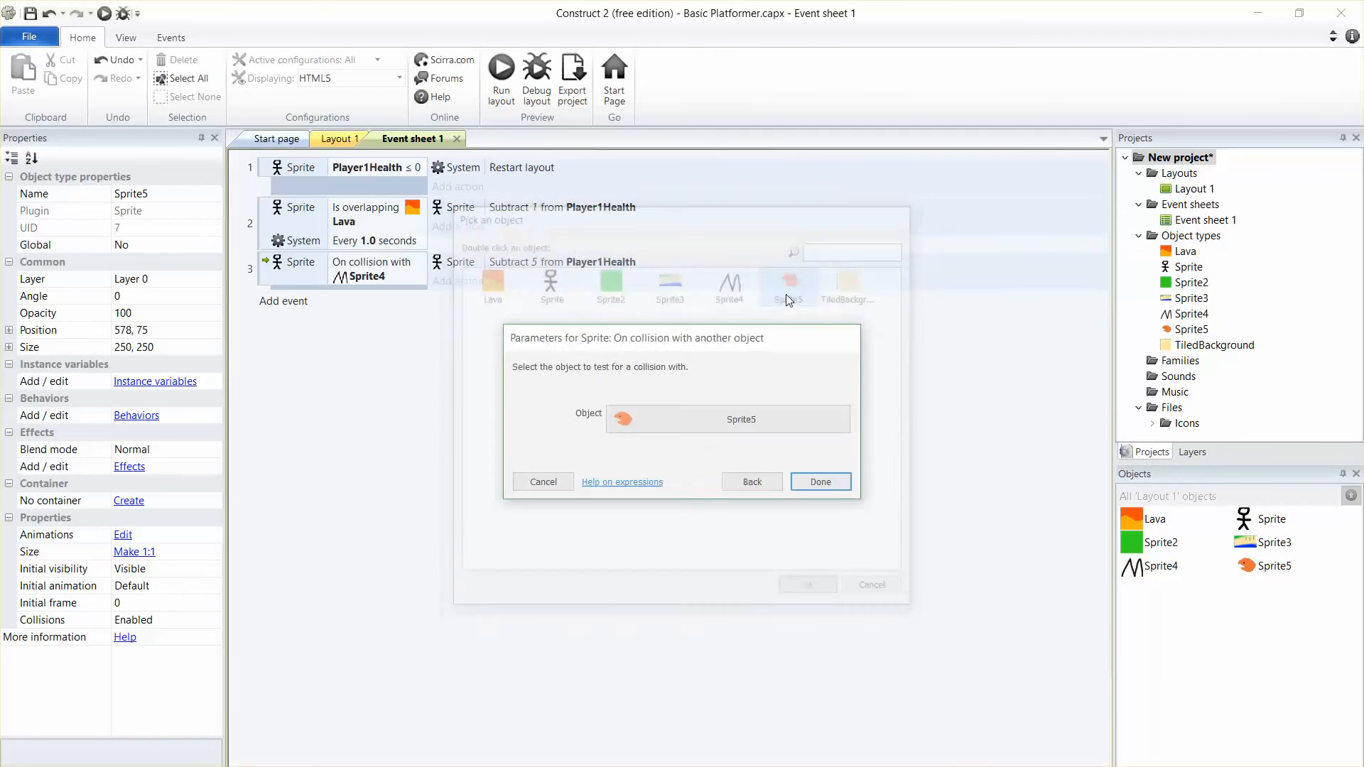
{"action": "left_click", "coordinate": [824, 485]}
Add an action to the Sprite5 collision event that subtracts 2 from the Sprite's Player1Health
{"action": "left_click", "coordinate": [526, 306]}
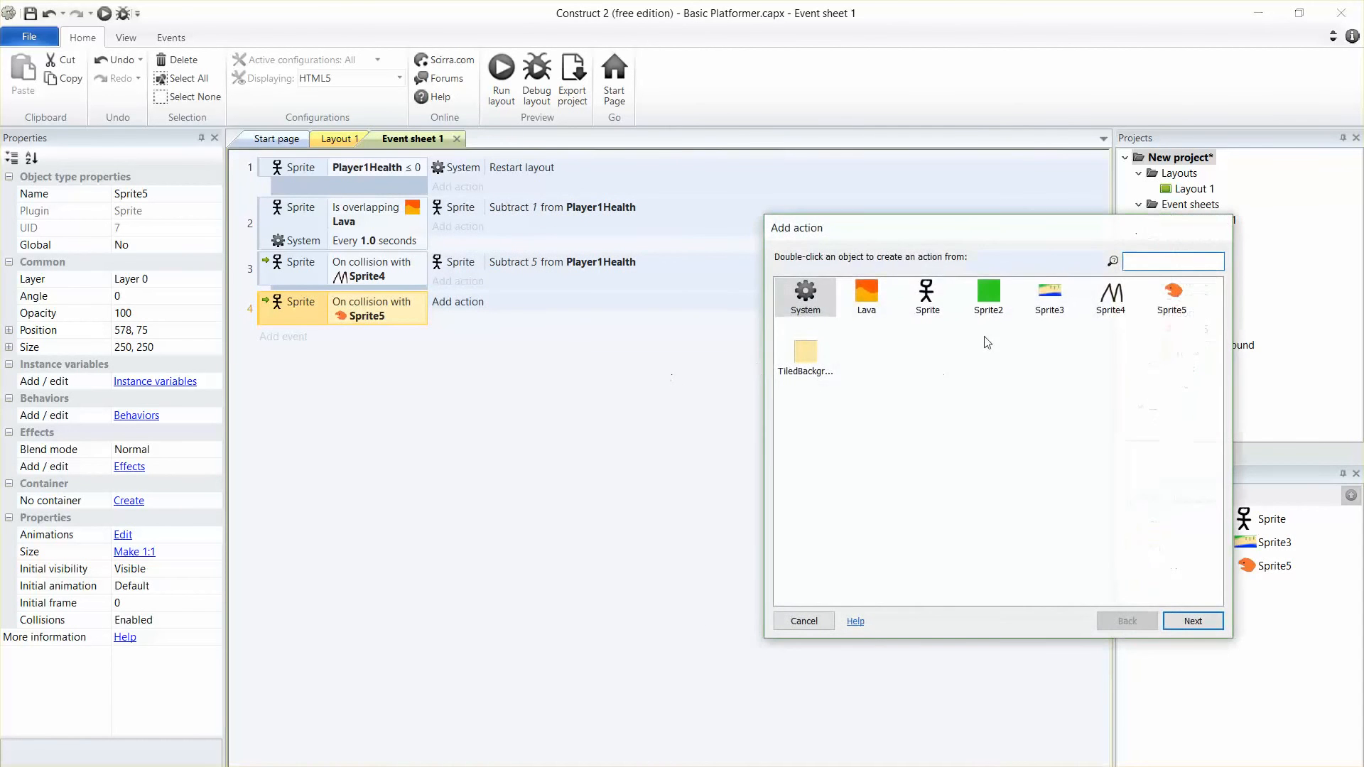
{"action": "double_click", "coordinate": [927, 307]}
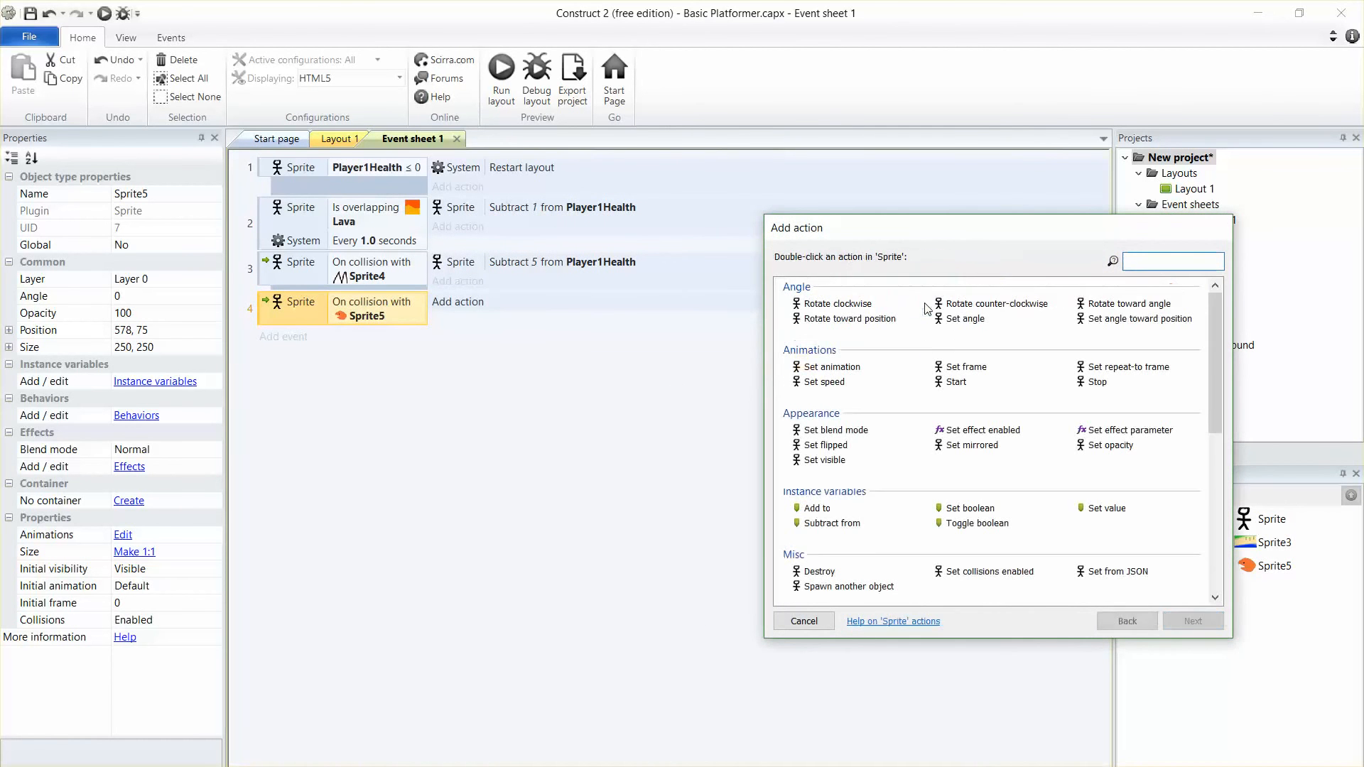
{"action": "left_click", "coordinate": [835, 523]}
{"action": "double_click", "coordinate": [835, 523]}
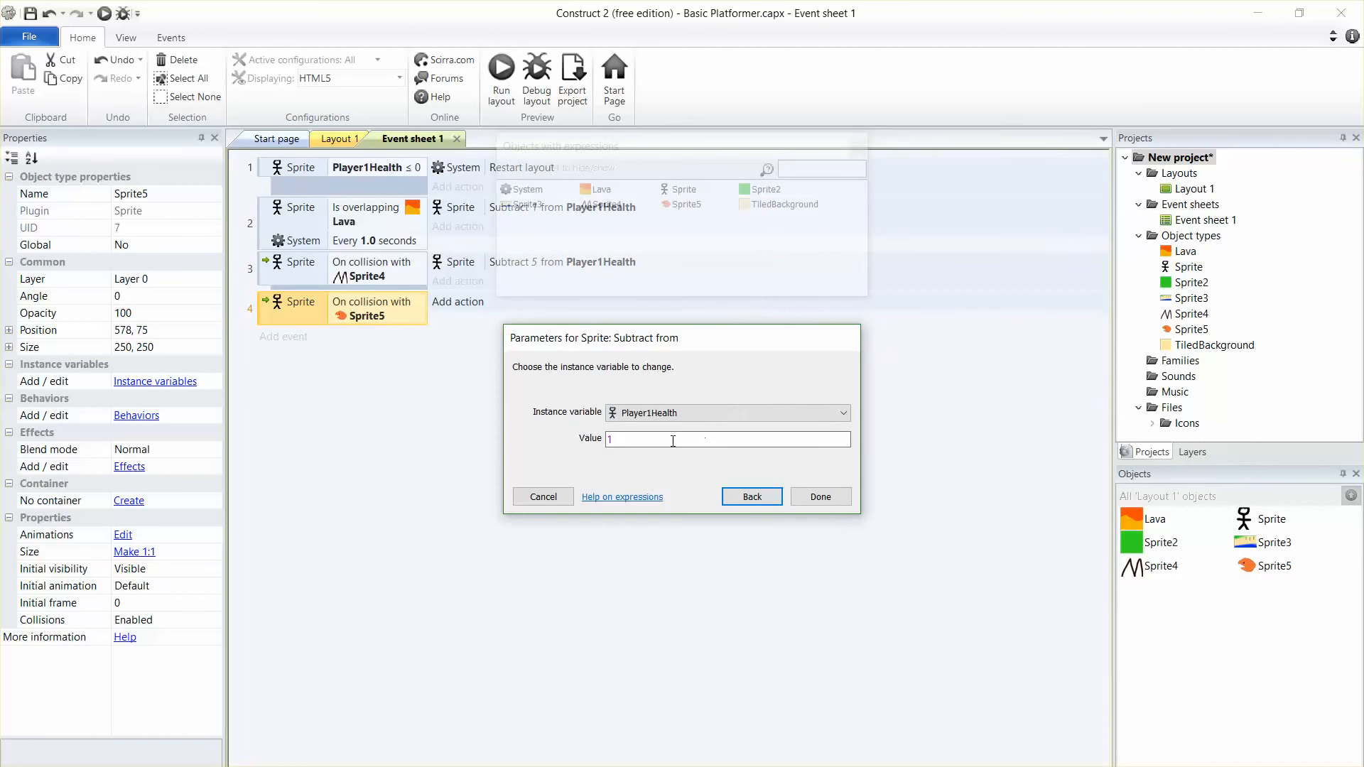
{"action": "key", "text": "Tab"}
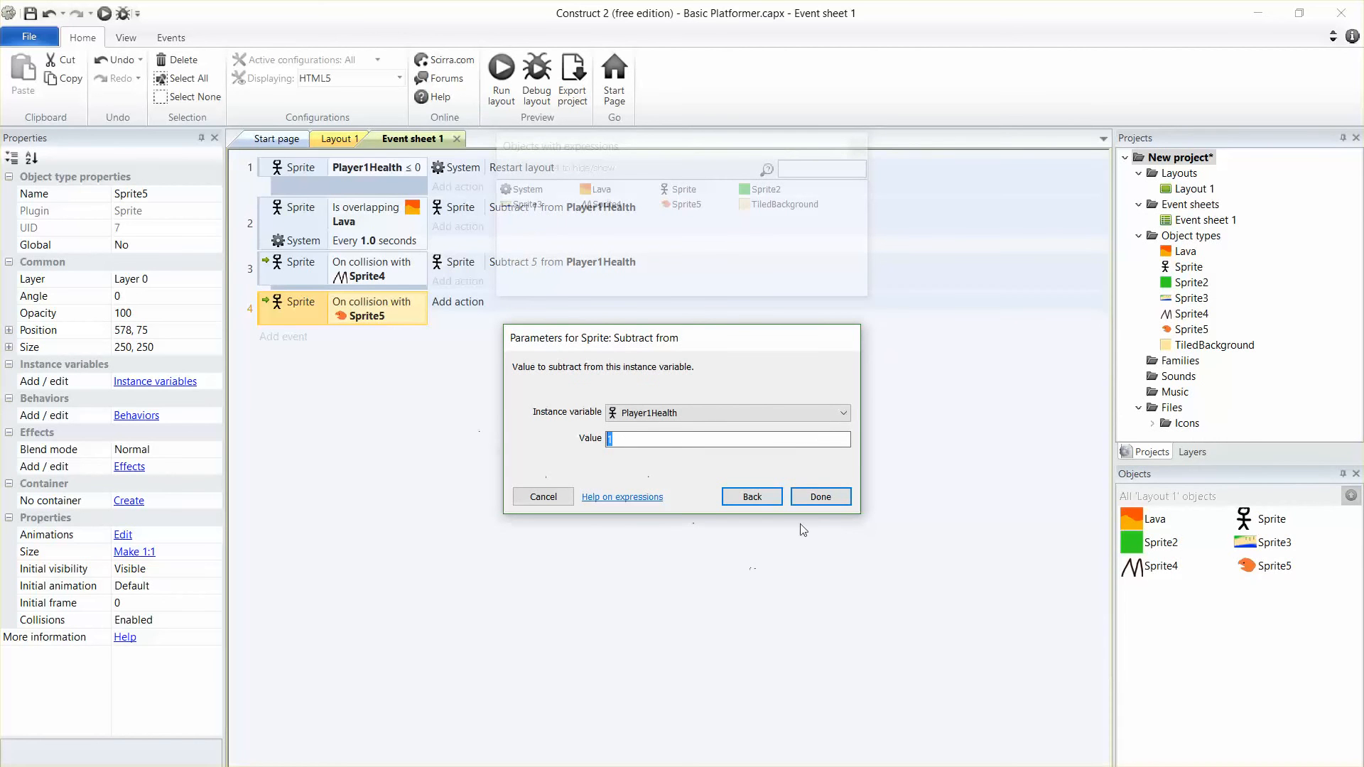
{"action": "type", "text": "2"}
{"action": "left_click", "coordinate": [817, 496]}
Resize the creature sprite in Layout 1 to about 90 × 103 and place it above the long platform at about 672, 130
{"action": "left_click", "coordinate": [328, 142]}
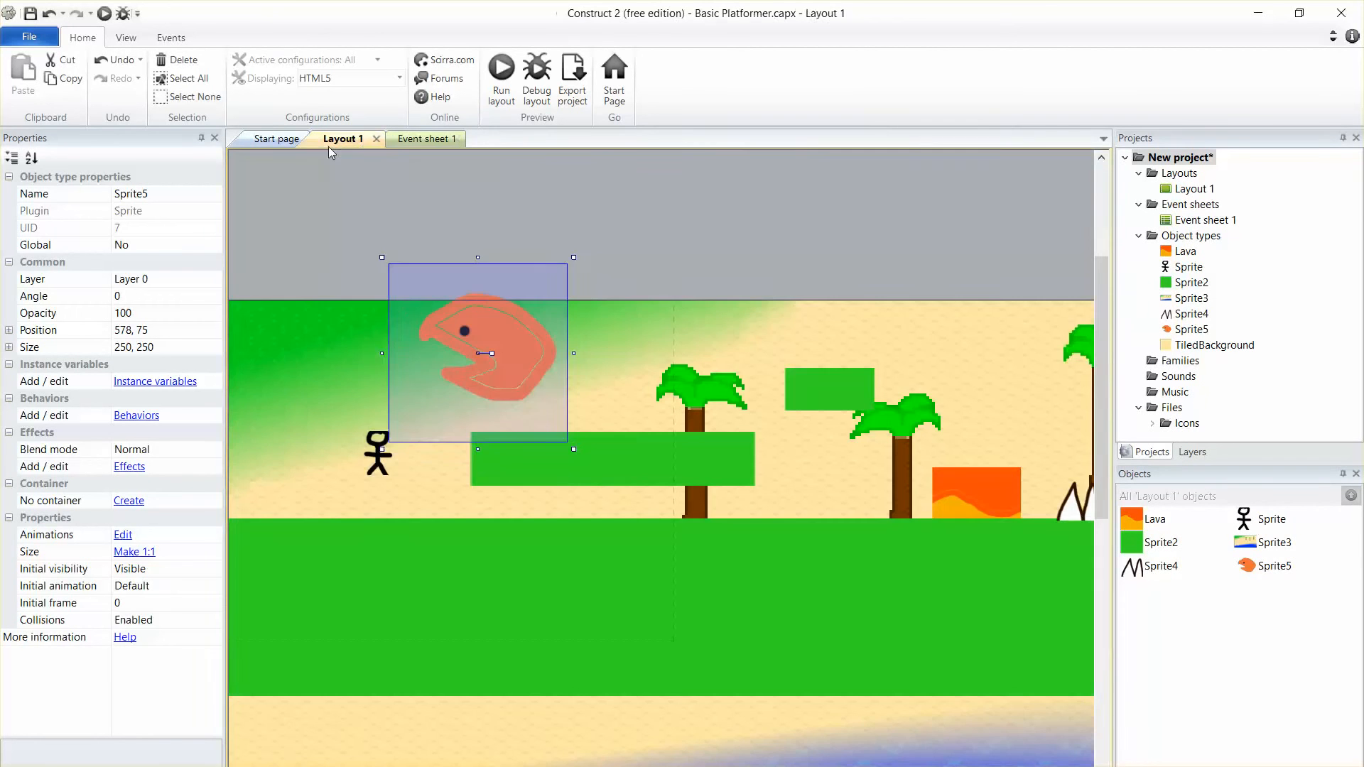
{"action": "left_click_drag", "start_coordinate": [458, 381], "coordinate": [516, 365]}
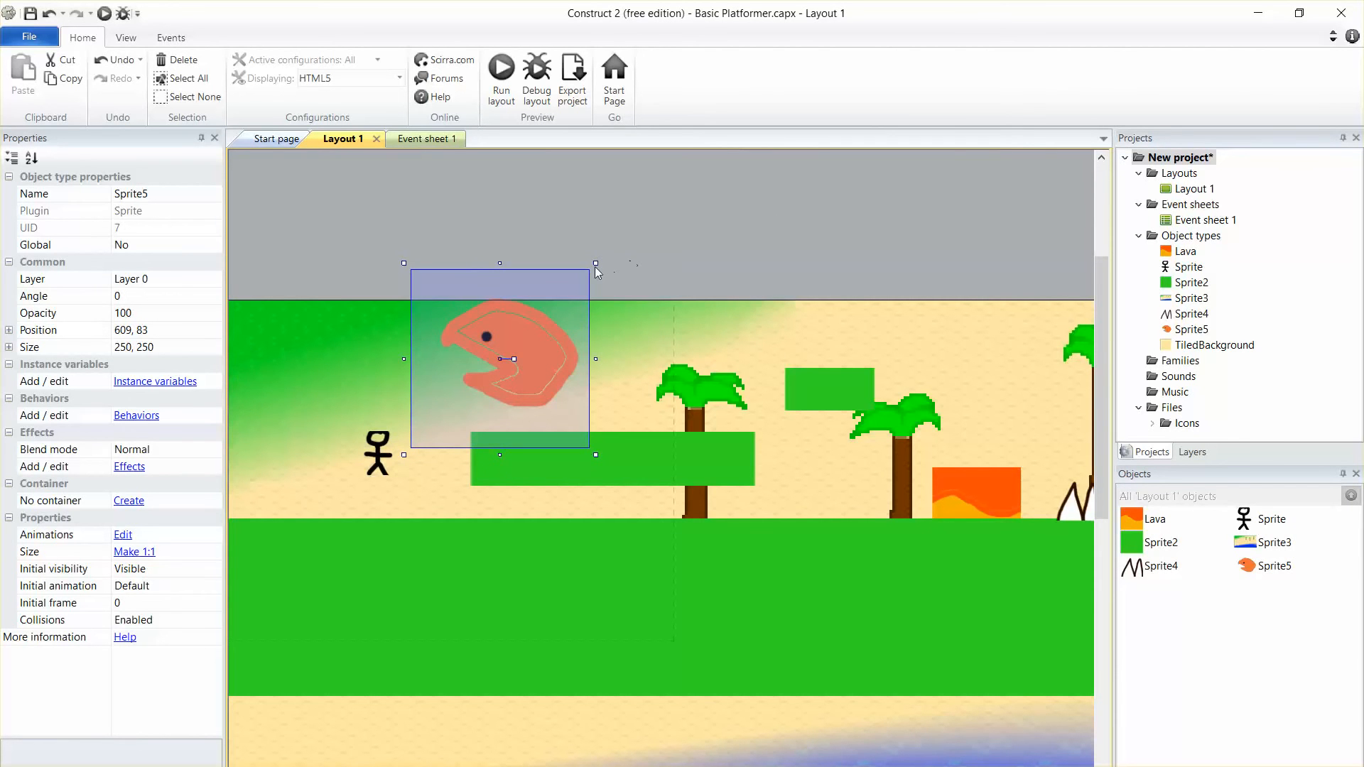
{"action": "left_click_drag", "start_coordinate": [595, 263], "coordinate": [481, 368]}
{"action": "left_click_drag", "start_coordinate": [430, 410], "coordinate": [531, 392]}
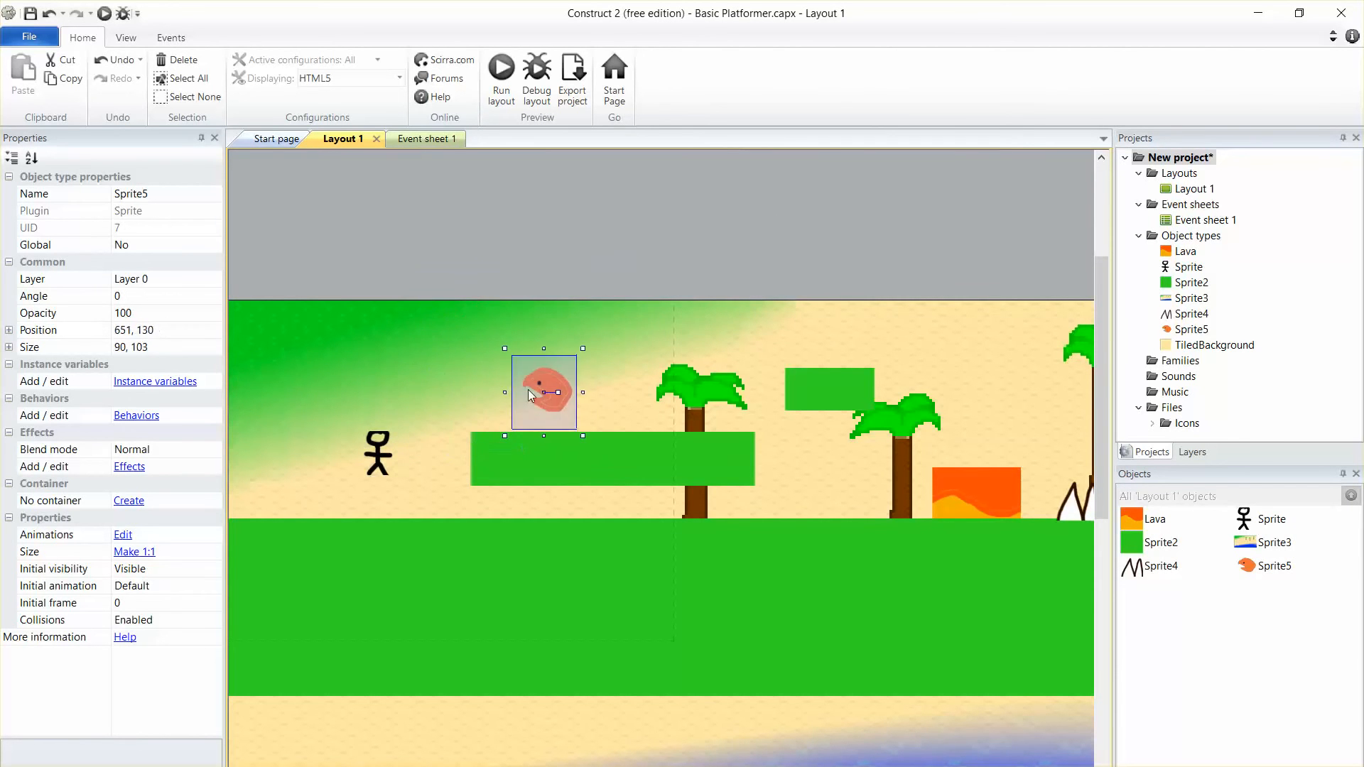
Add the Solid and Sine behaviors to the creature sprite Sprite5
{"action": "left_click", "coordinate": [136, 415]}
{"action": "left_click", "coordinate": [561, 322]}
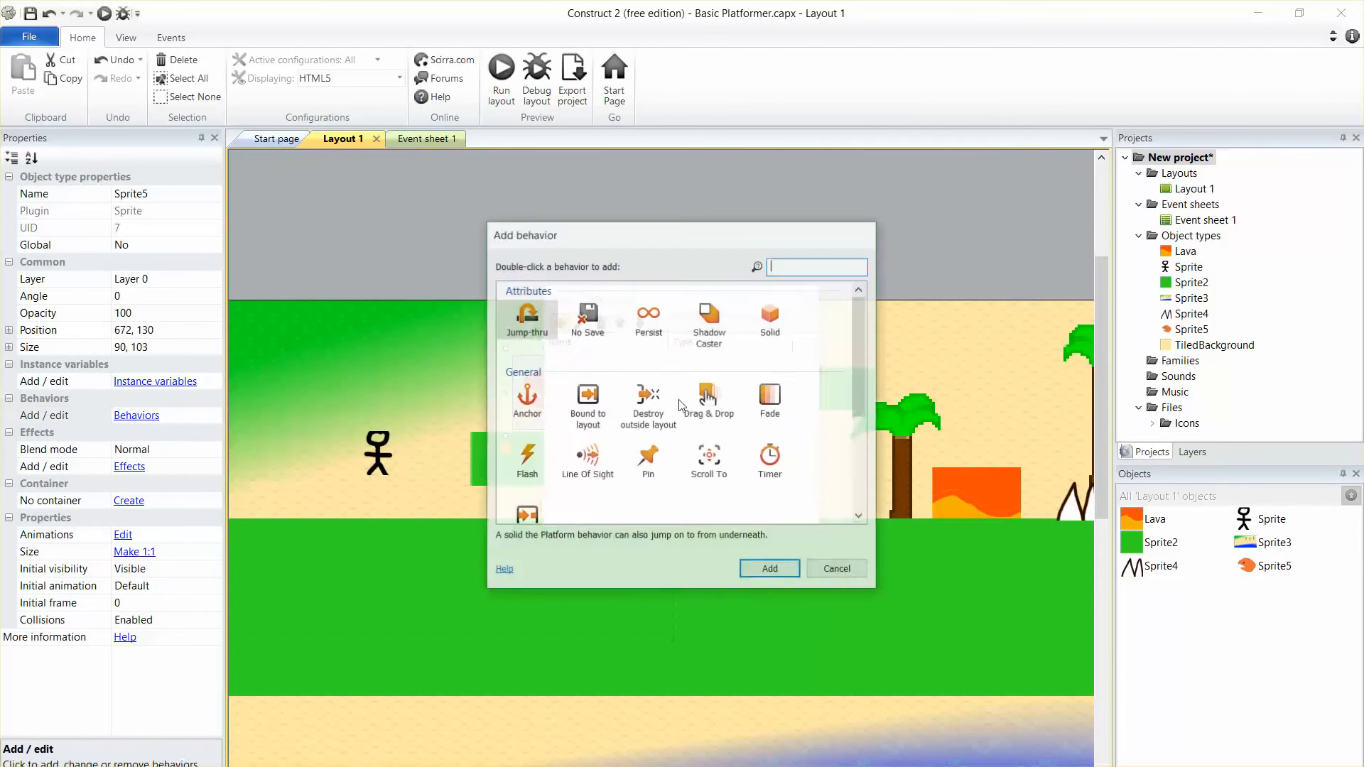
{"action": "double_click", "coordinate": [782, 320]}
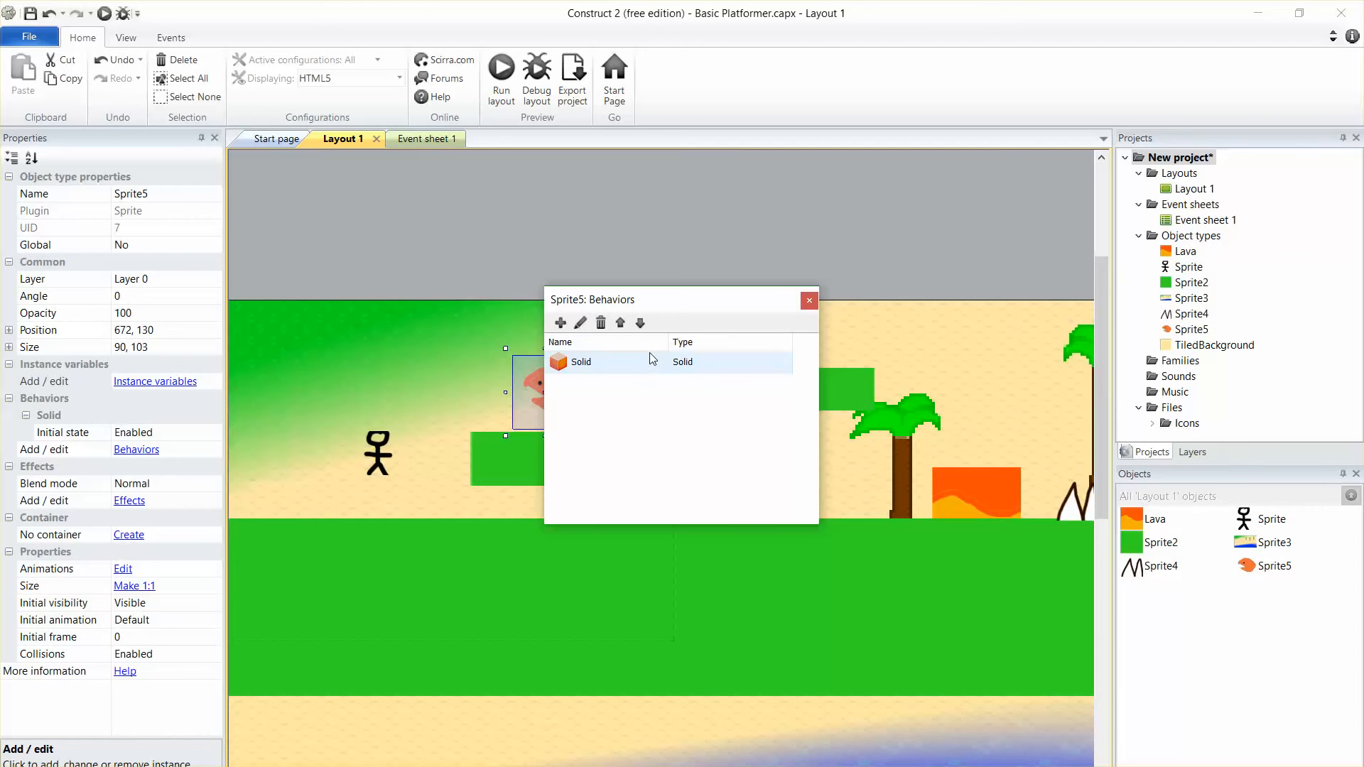
{"action": "left_click", "coordinate": [560, 323]}
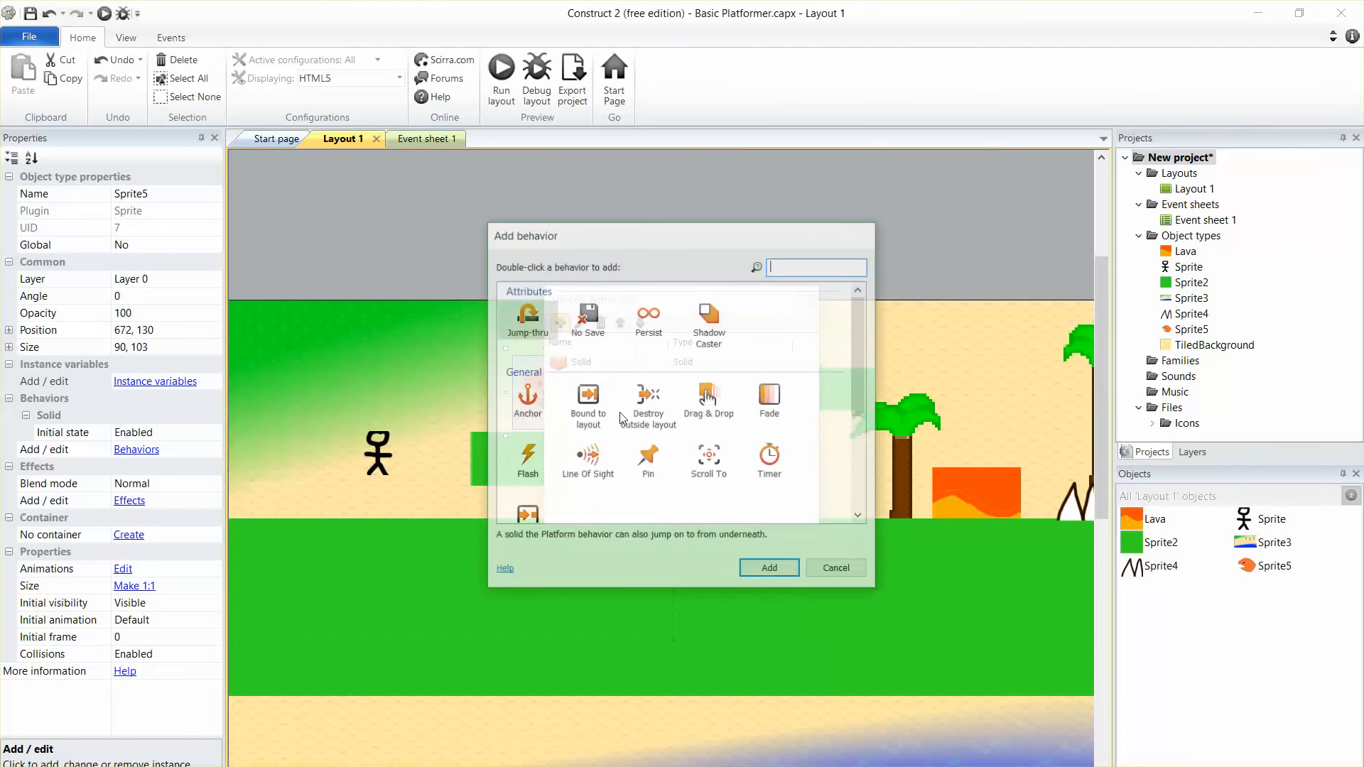
{"action": "scroll", "coordinate": [673, 480], "scroll_direction": "down", "scroll_amount": 3}
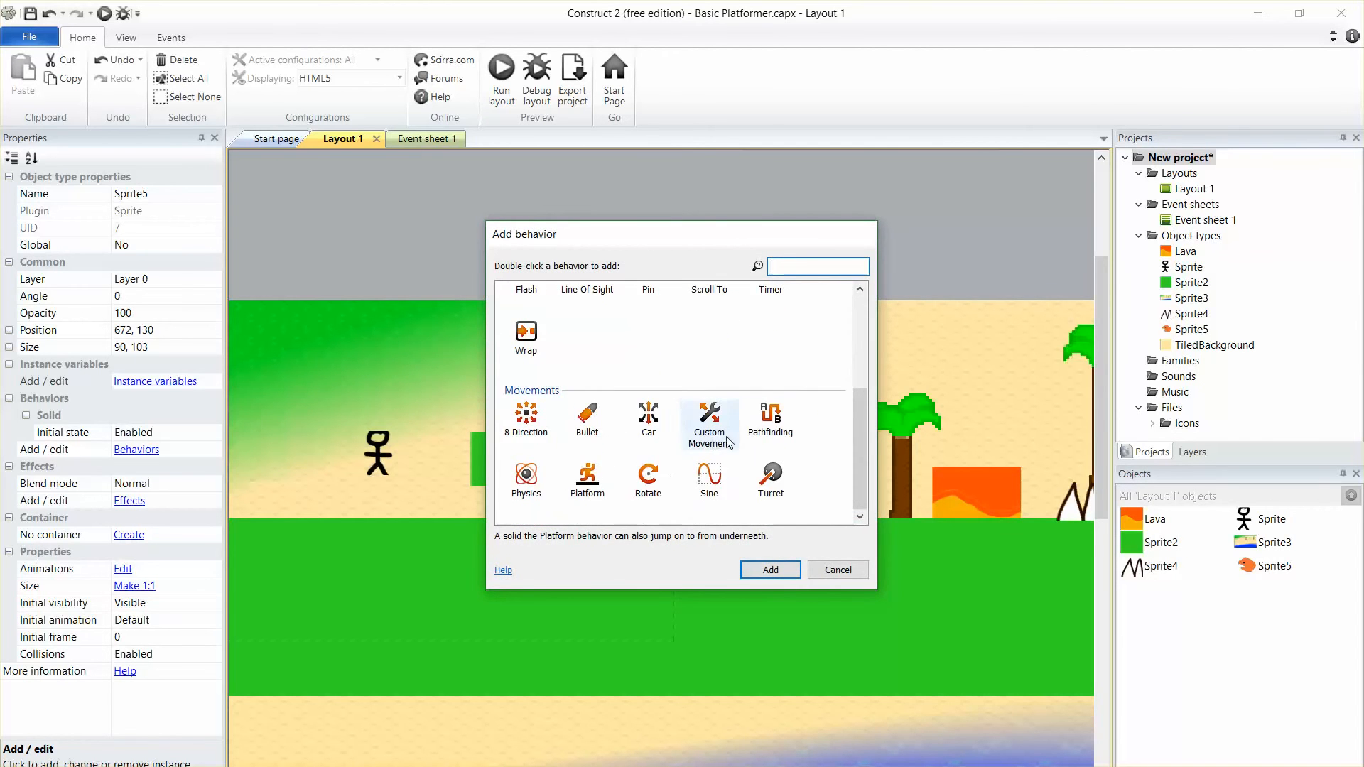
{"action": "double_click", "coordinate": [702, 494]}
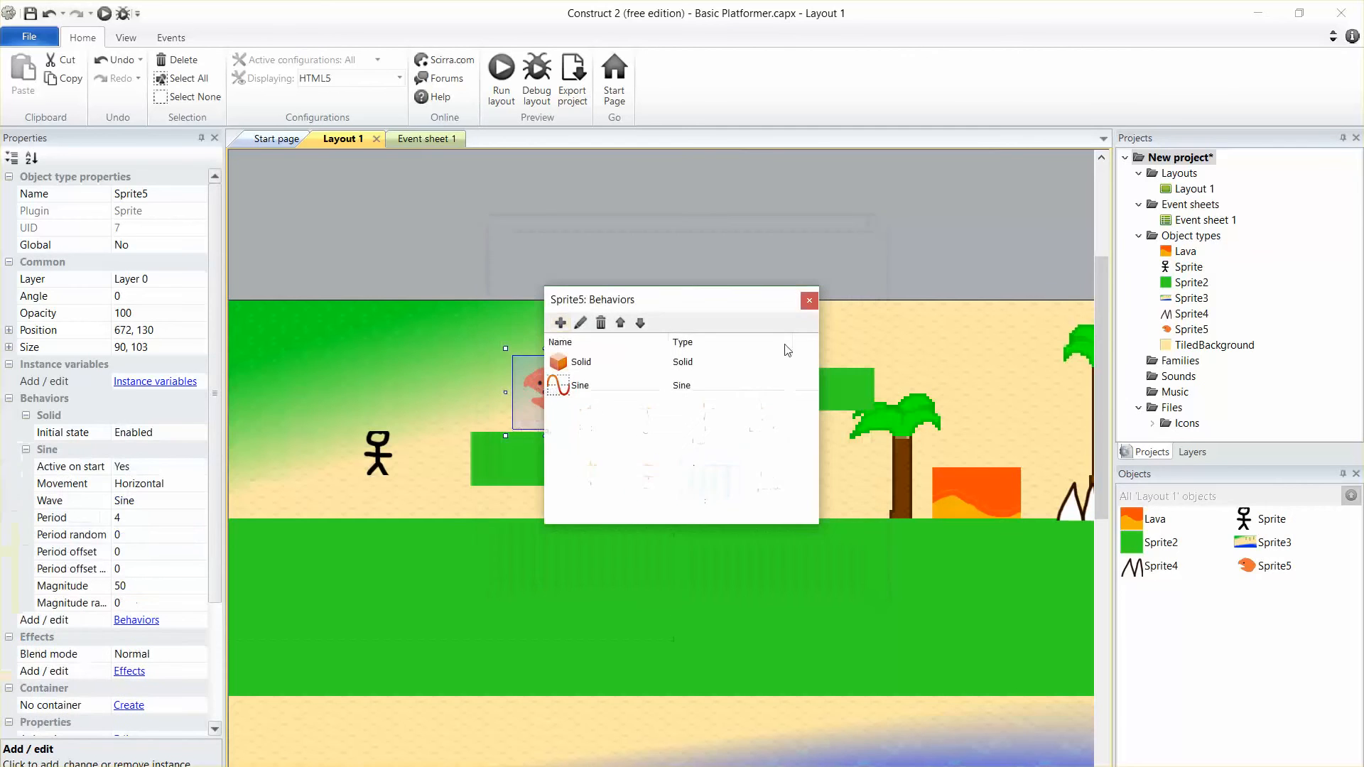
{"action": "left_click", "coordinate": [809, 301]}
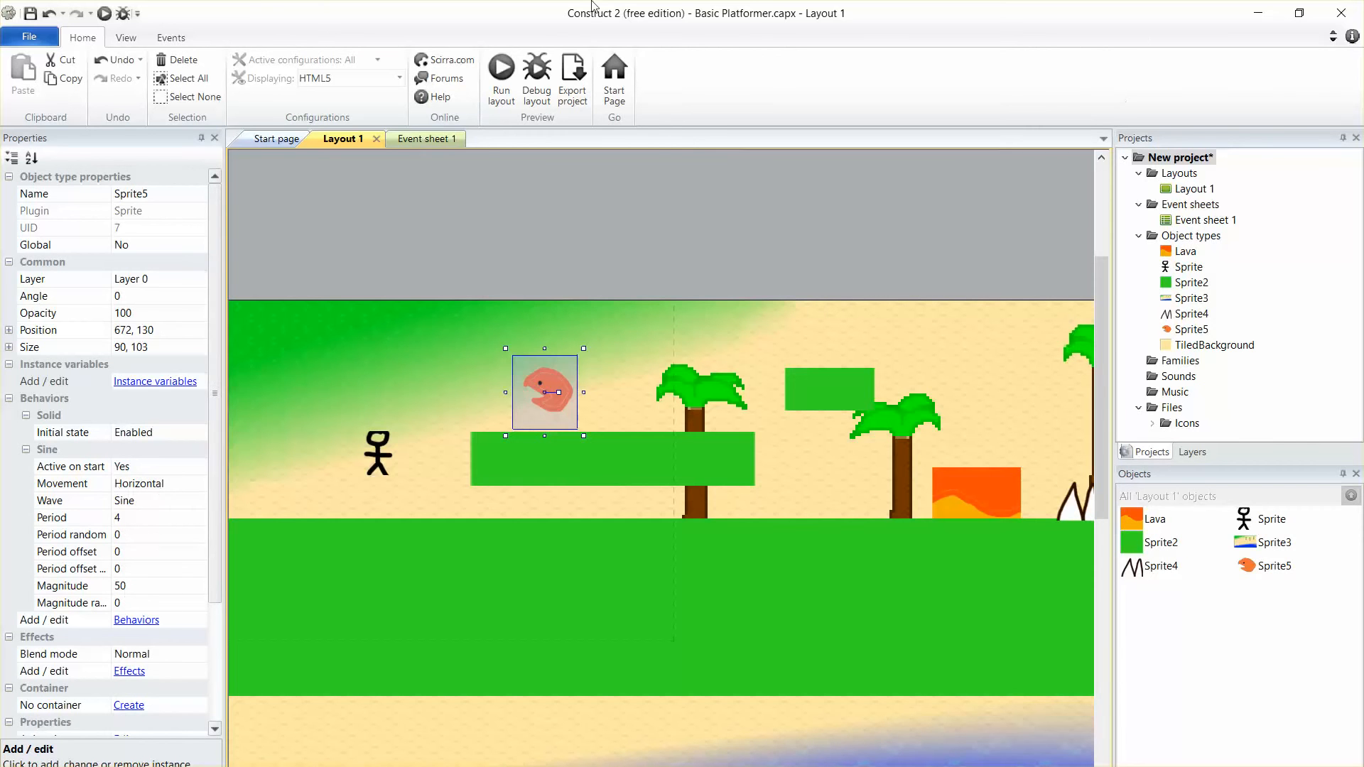
Run the layout and jump the stick figure onto the platform towards the creature to test the collision damage
{"action": "left_click", "coordinate": [501, 78]}
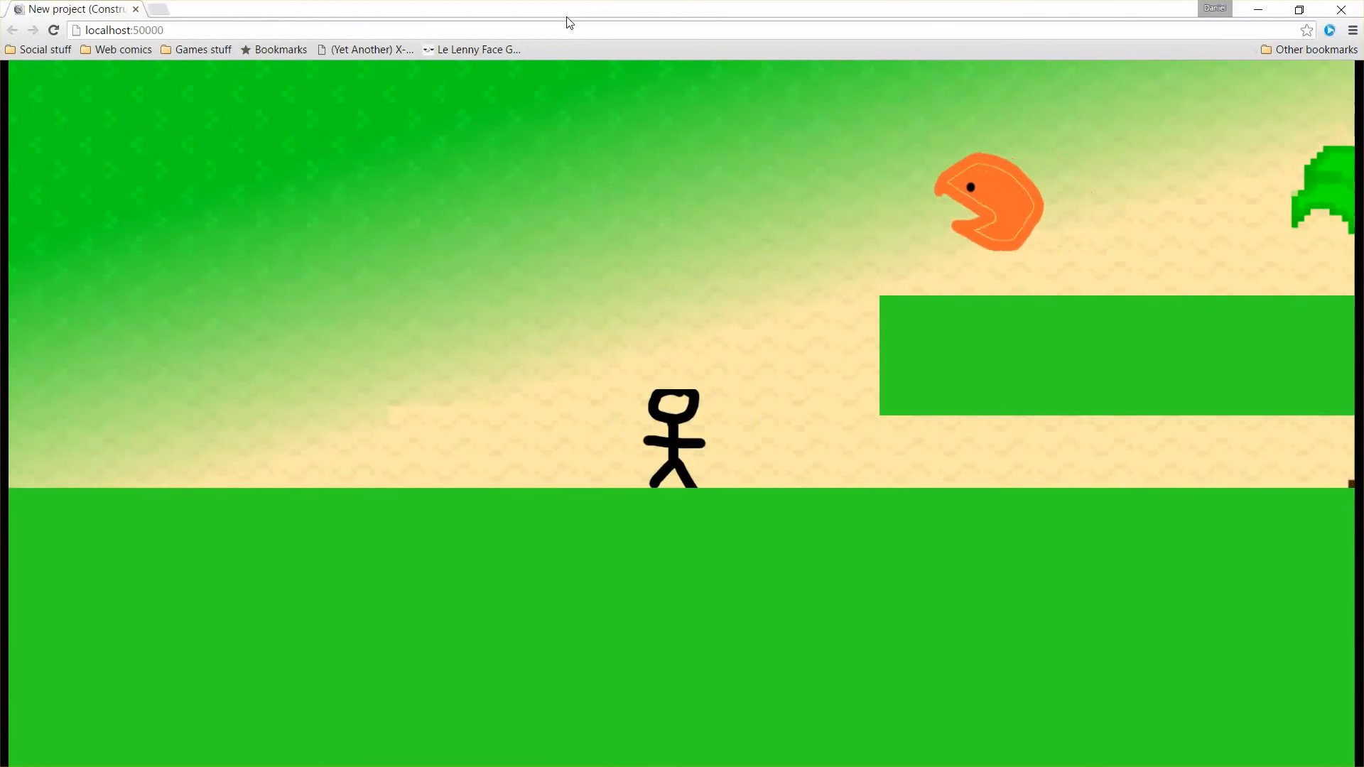
{"action": "key", "text": "Up"}
{"action": "key", "text": "Right"}
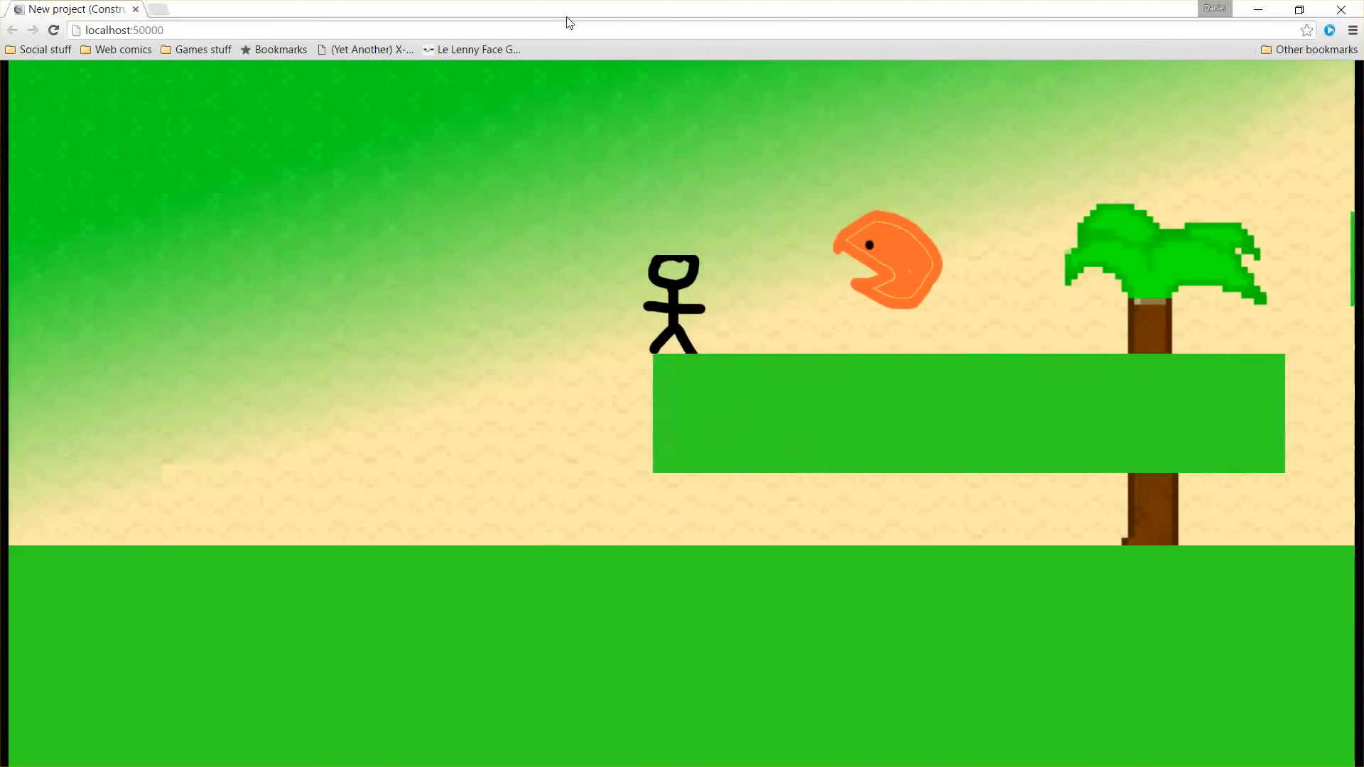
{"action": "key", "text": "Left"}
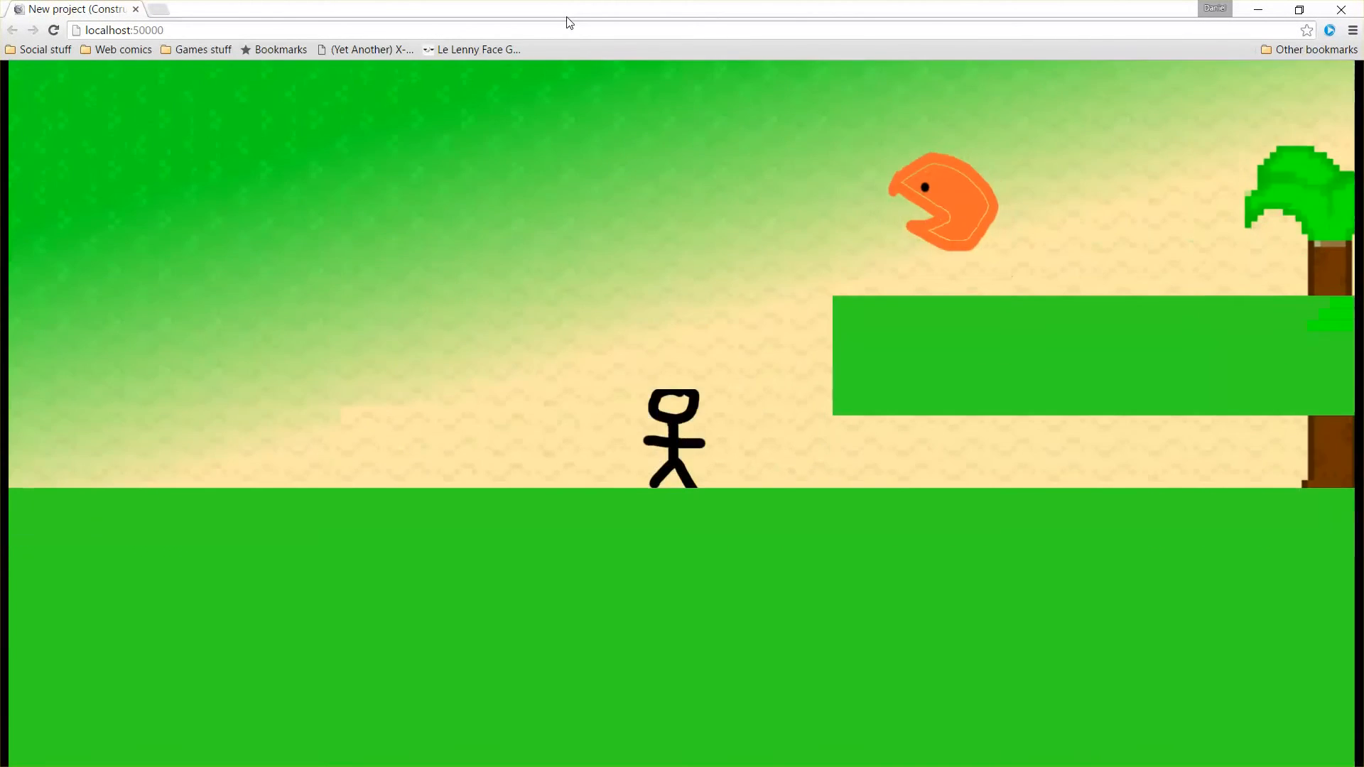
{"action": "key", "text": "Up"}
{"action": "key", "text": "Right"}
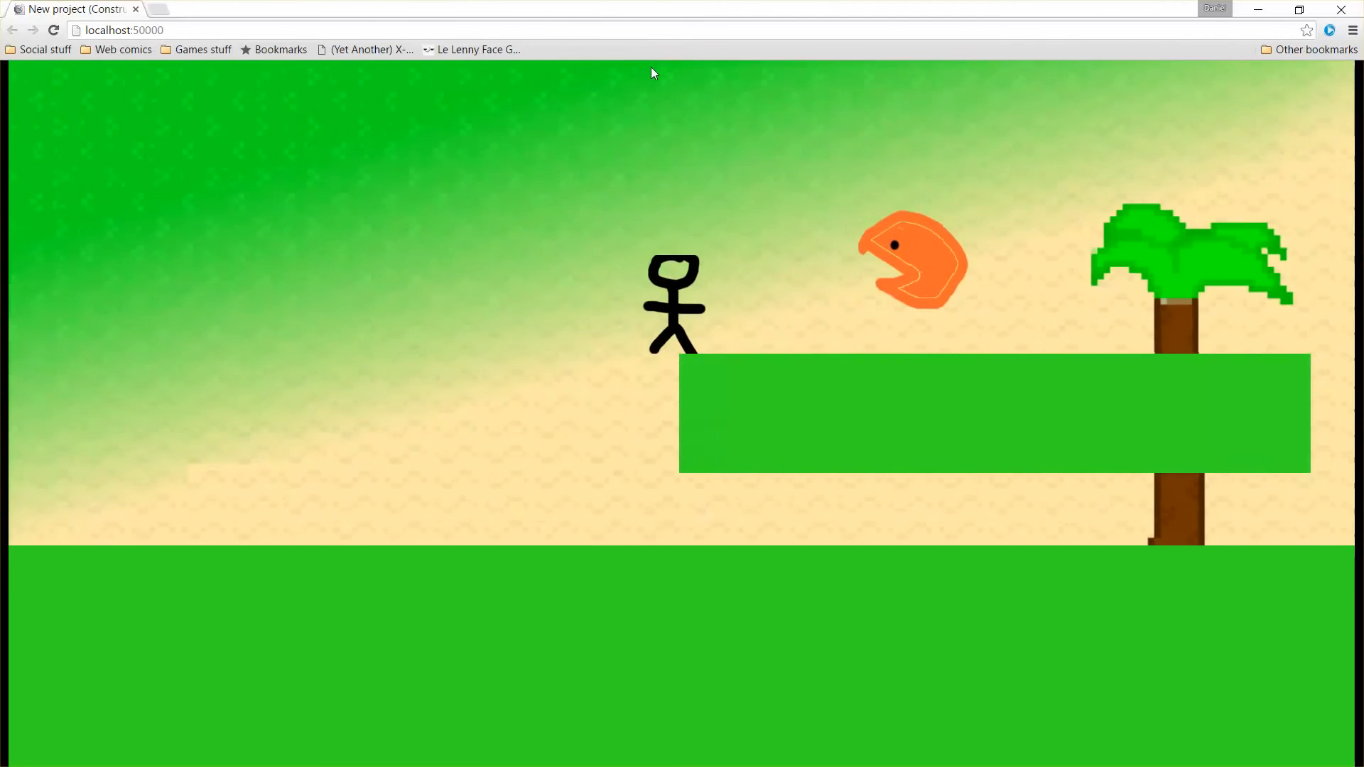
{"action": "key", "text": "Up"}
{"action": "key", "text": "Right"}
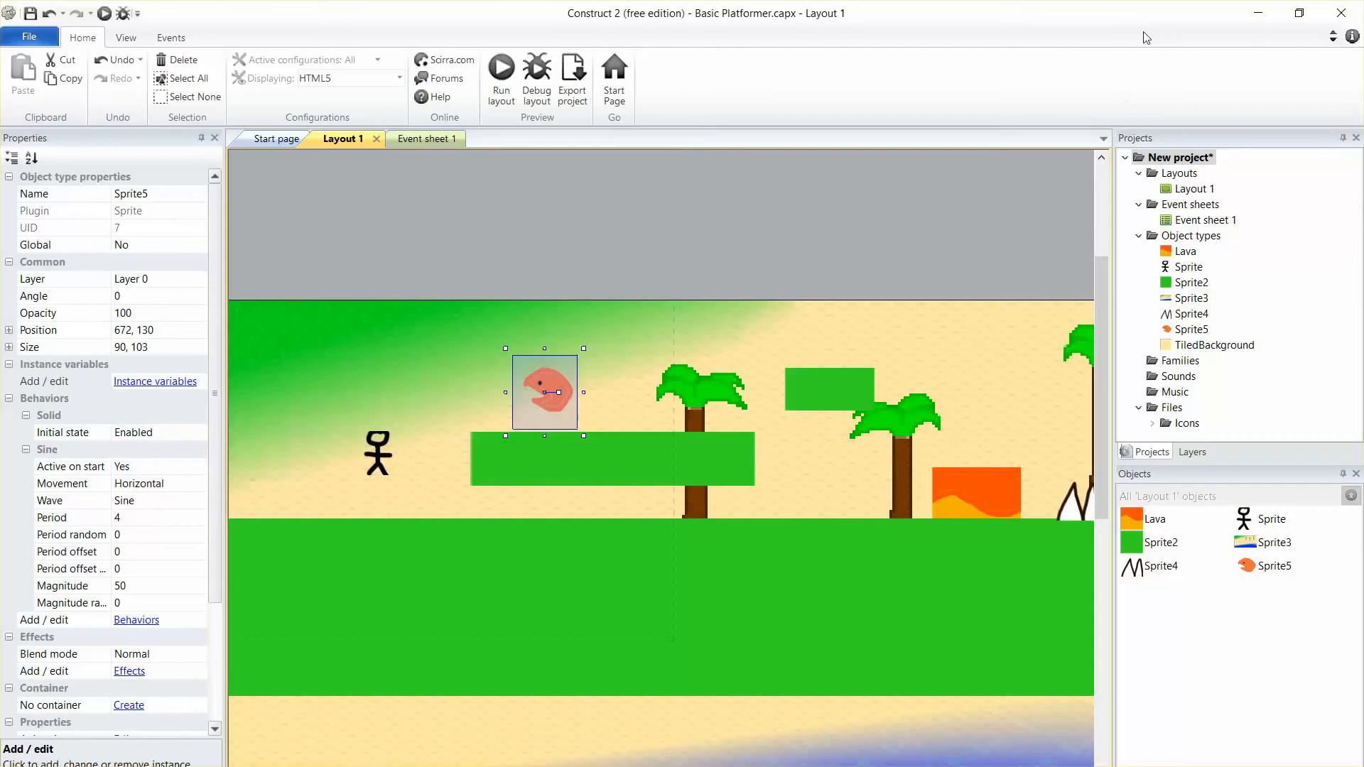
Preview the layout again and jump the stick figure onto the long platform into the moving creature repeatedly to check the restart at zero health
{"action": "left_click", "coordinate": [510, 98]}
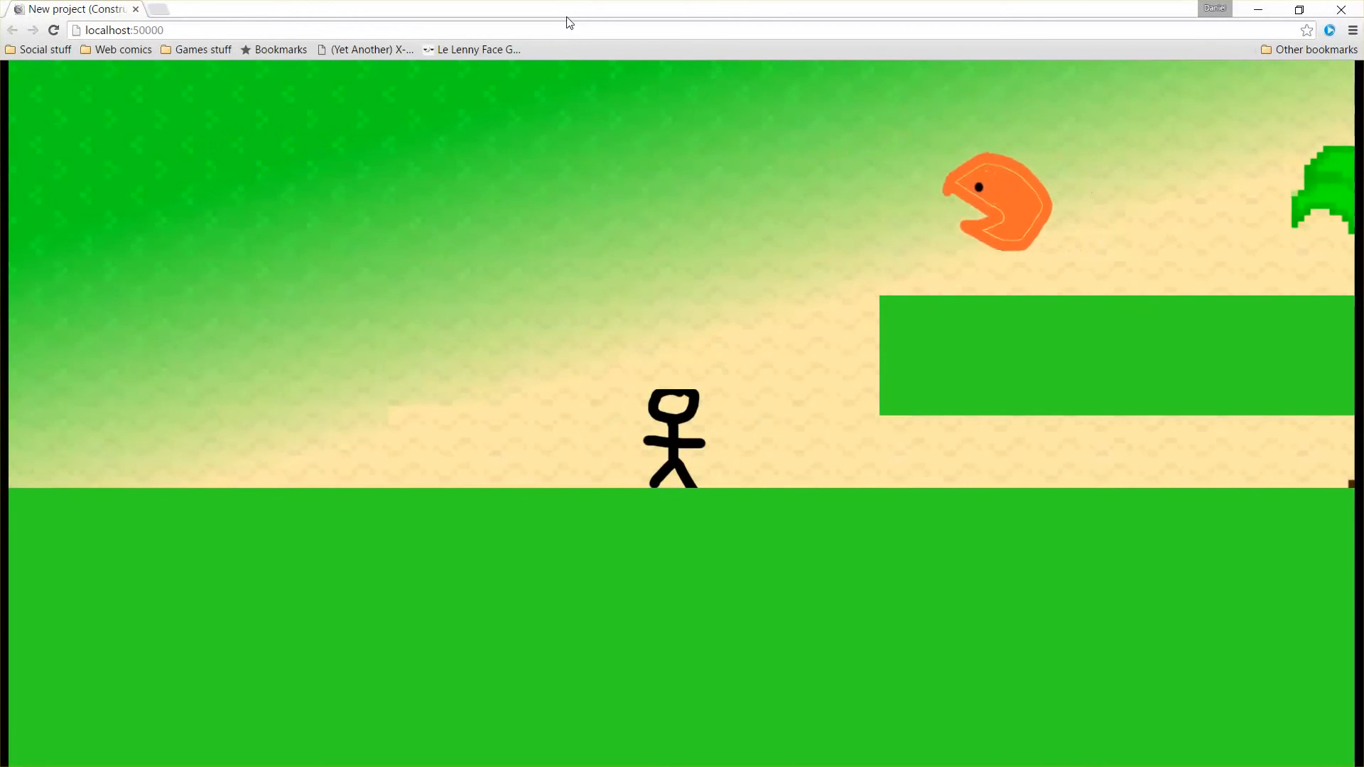
{"action": "key", "text": "Up"}
{"action": "key", "text": "Right"}
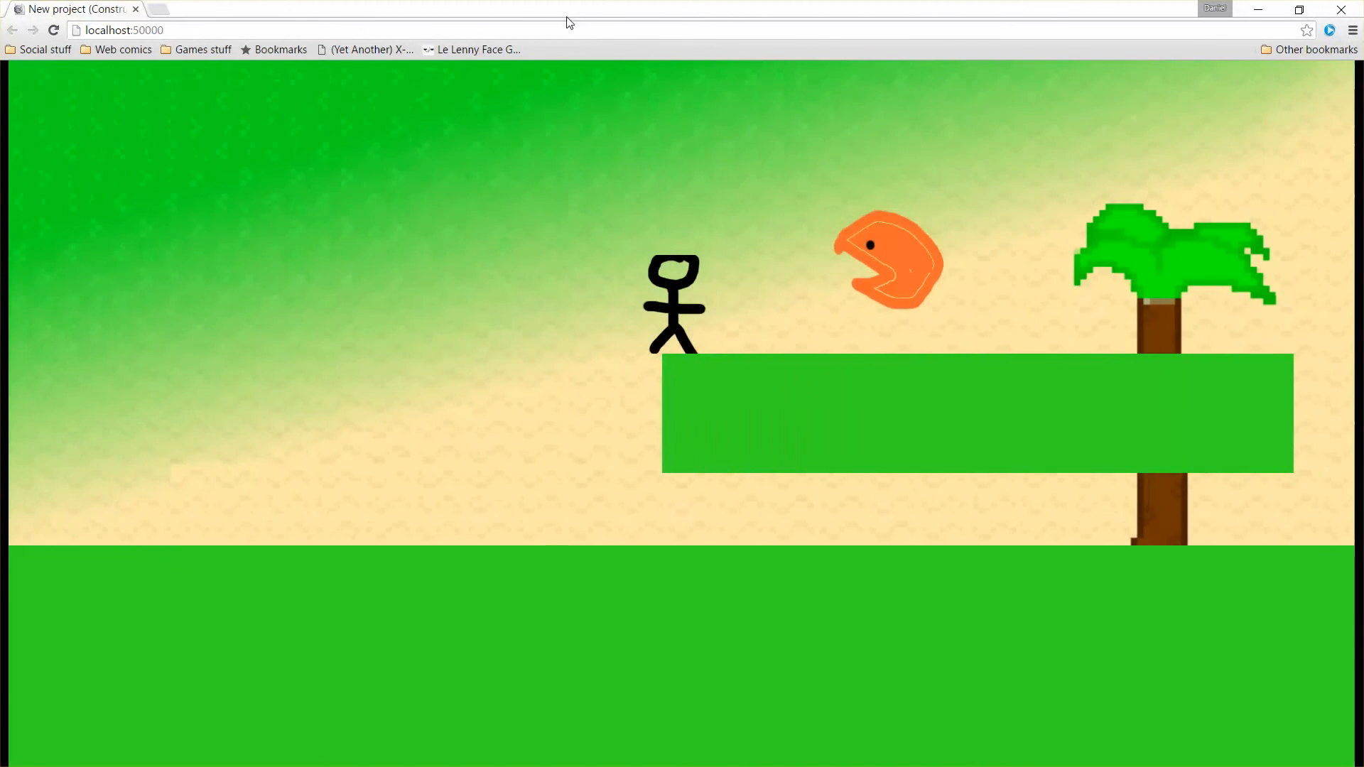
{"action": "key", "text": "Left"}
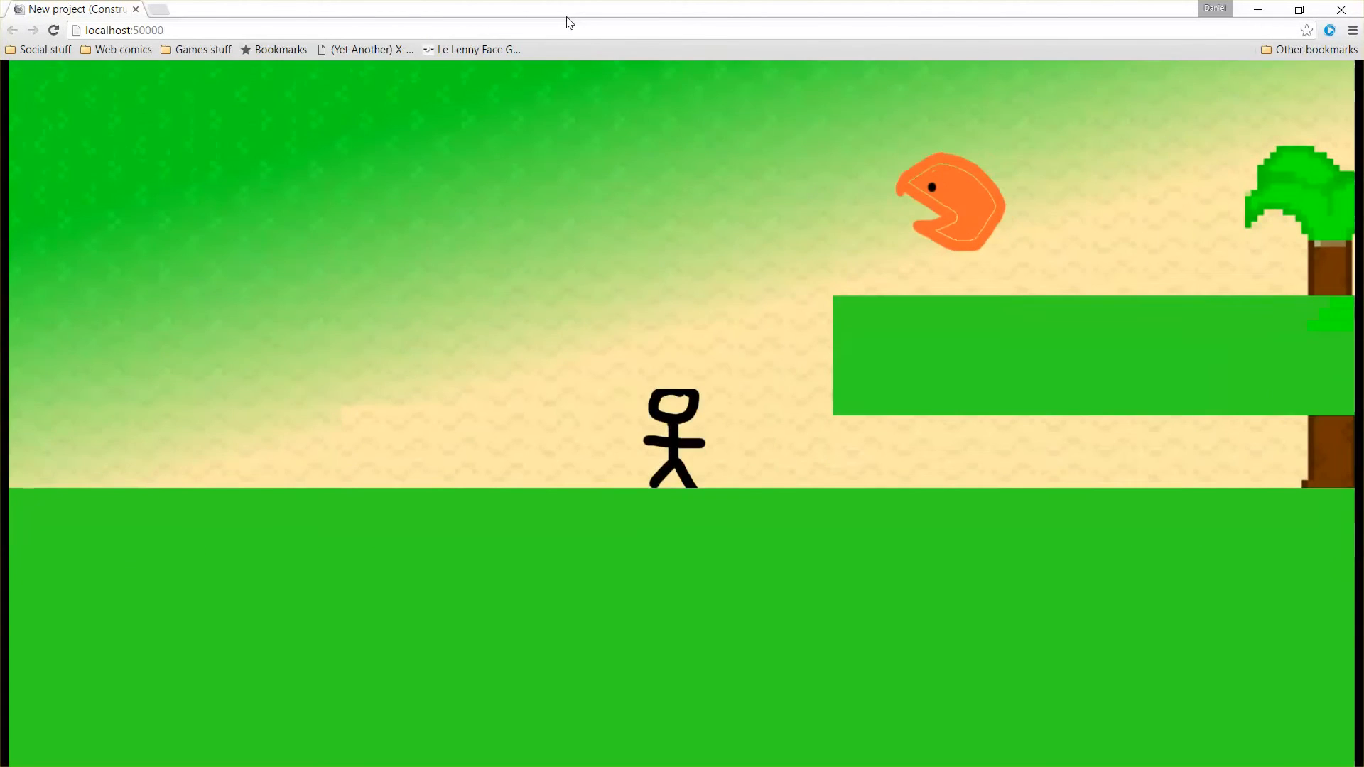
{"action": "key", "text": "Up"}
{"action": "key", "text": "Right"}
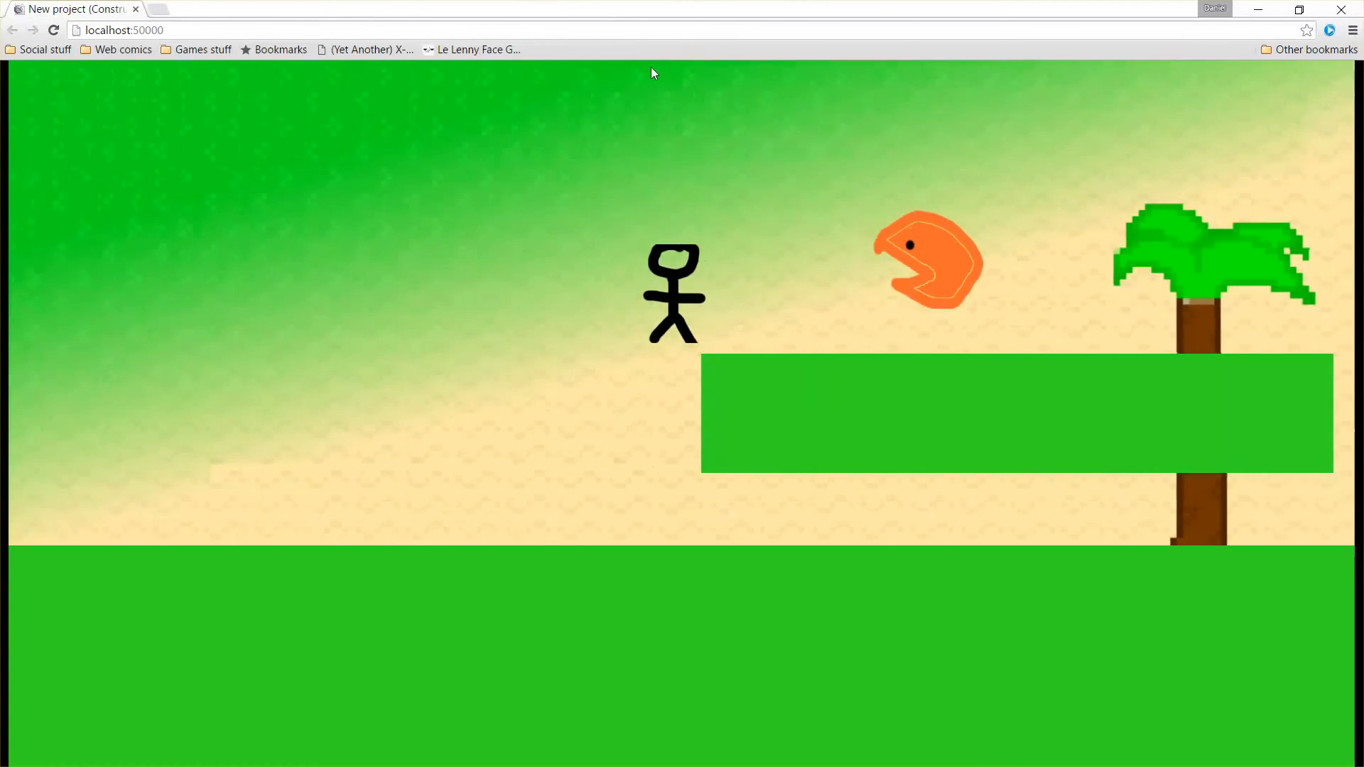
{"action": "key", "text": "Up"}
{"action": "key", "text": "Right"}
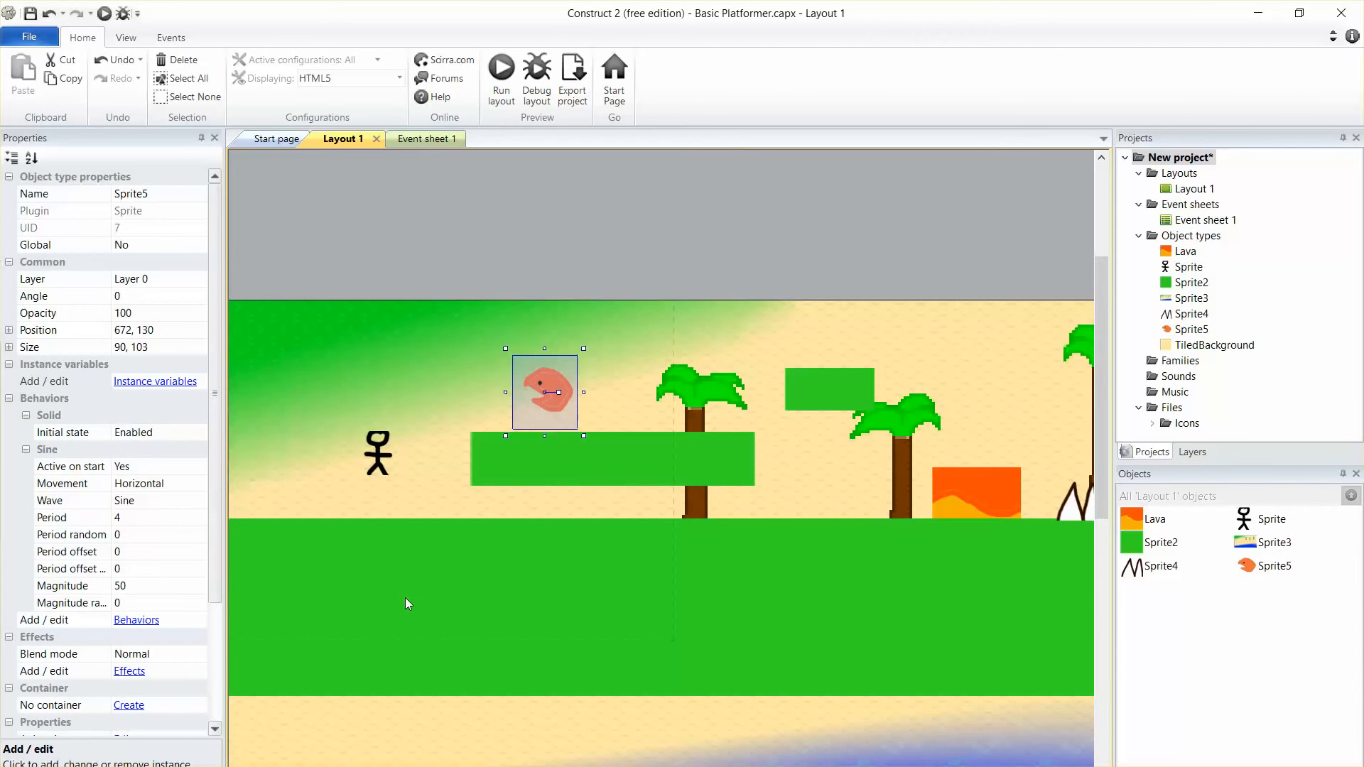
{"action": "left_click", "coordinate": [392, 463]}
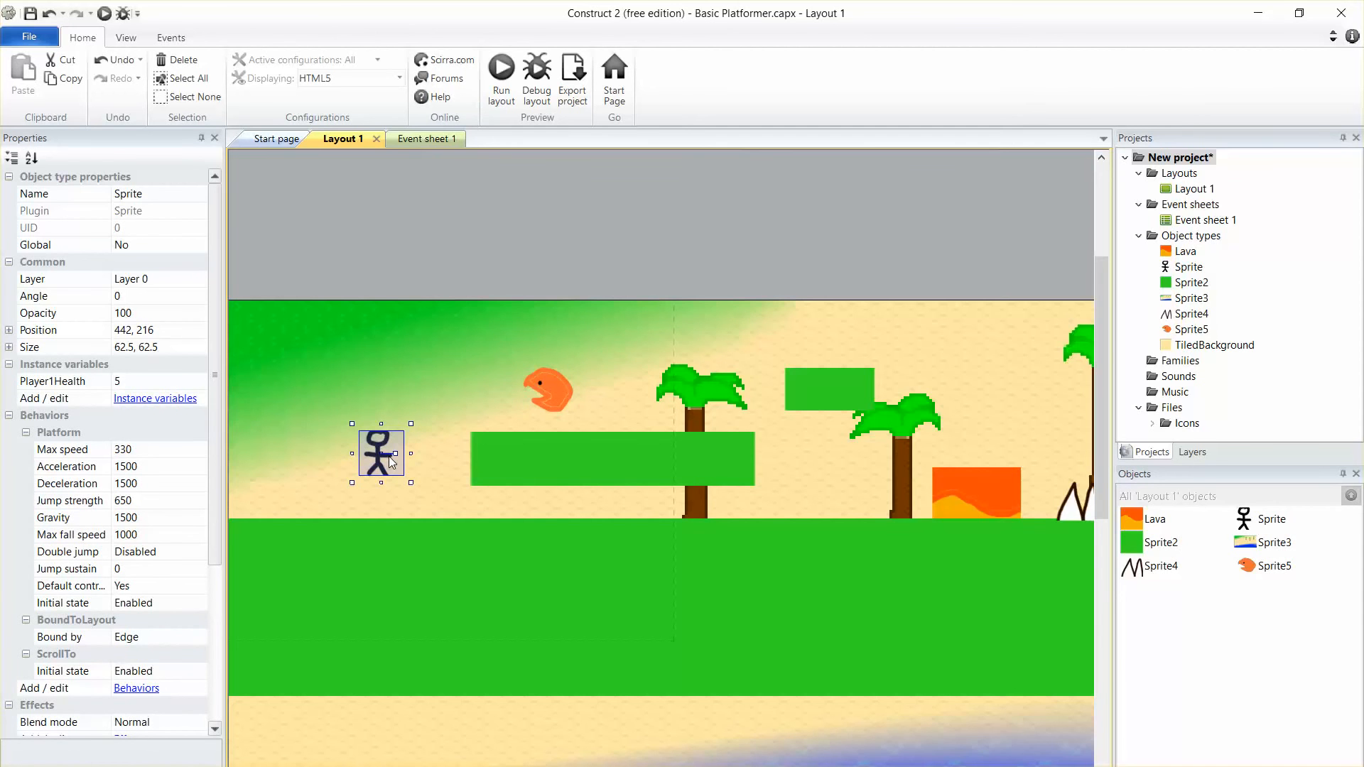
{"action": "double_click", "coordinate": [391, 462]}
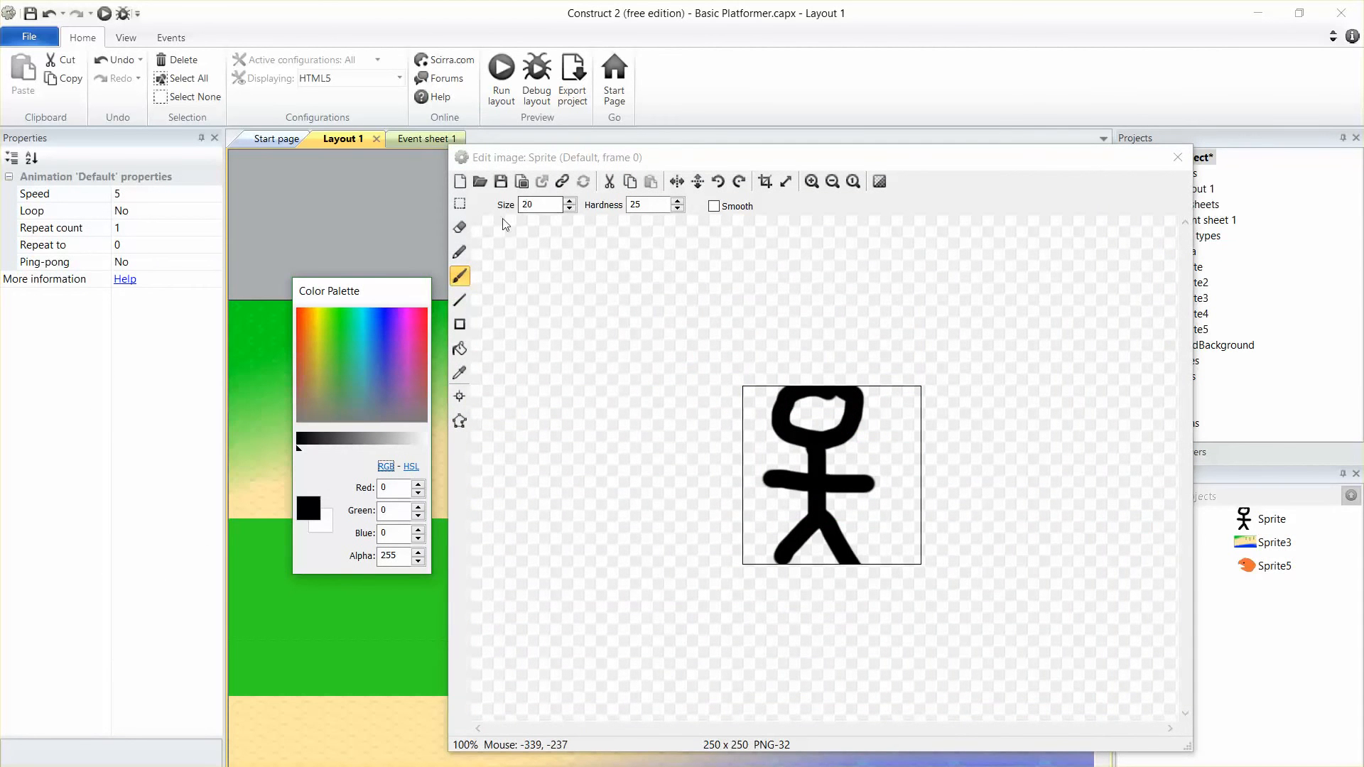
{"action": "left_click_drag", "start_coordinate": [968, 158], "coordinate": [946, 160]}
{"action": "left_click_drag", "start_coordinate": [385, 295], "coordinate": [304, 302]}
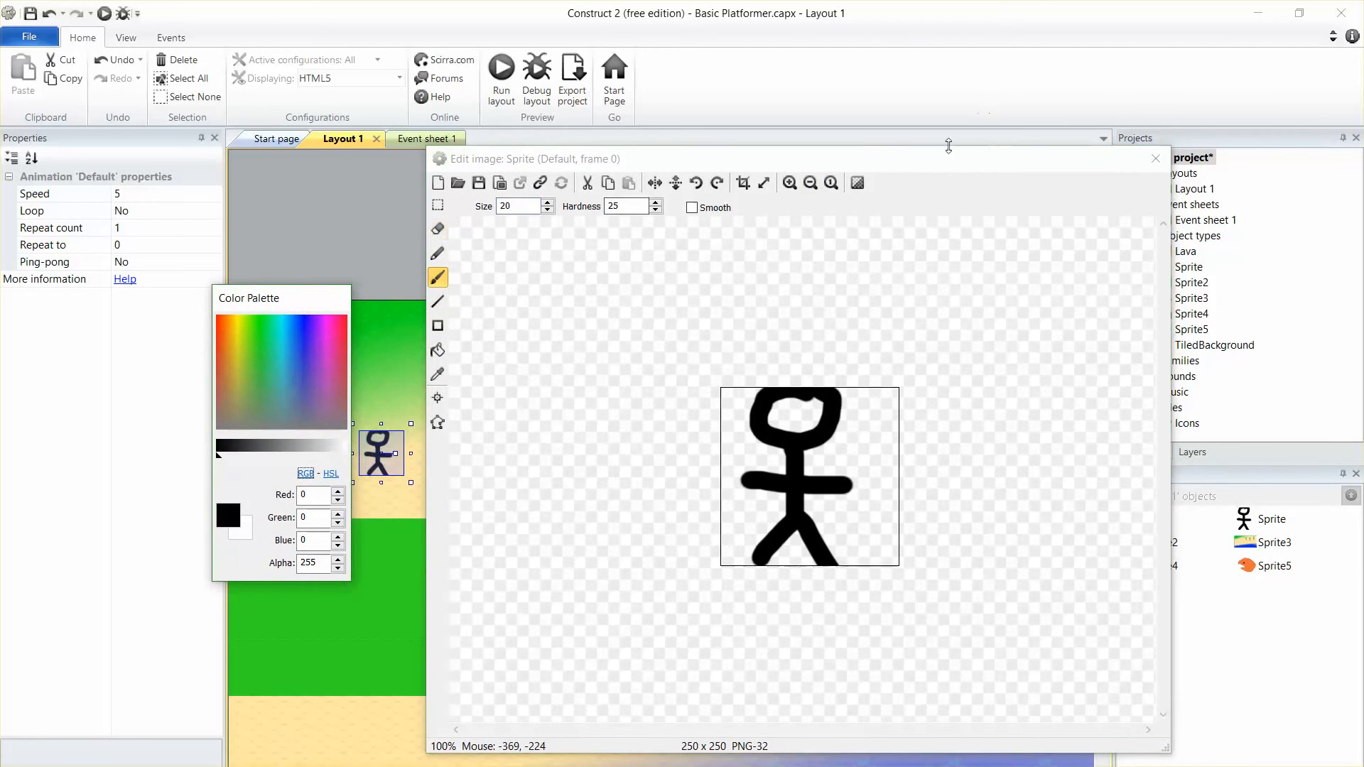
{"action": "mouse_move", "coordinate": [946, 158]}
{"action": "left_mouse_down"}
{"action": "mouse_move", "coordinate": [901, 164]}
{"action": "mouse_move", "coordinate": [924, 161]}
{"action": "left_mouse_up"}
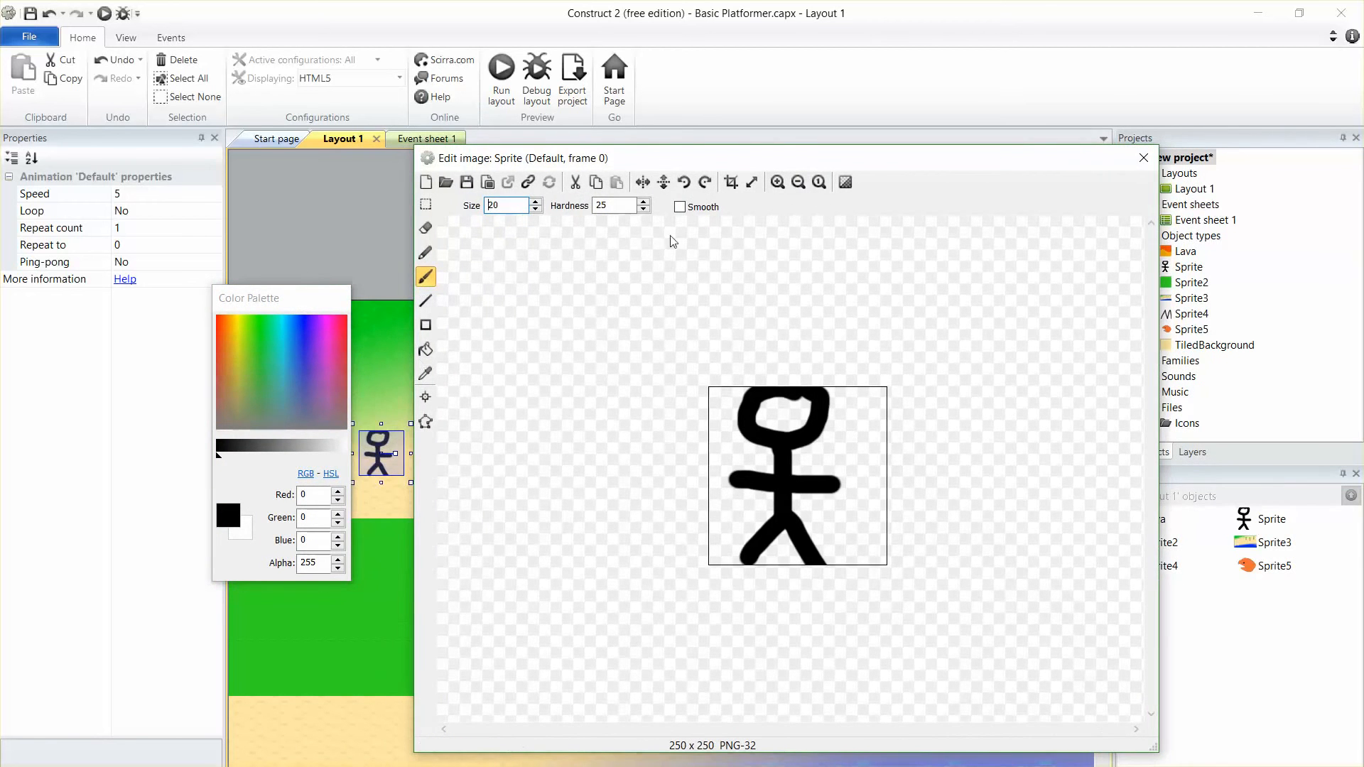
{"action": "left_click", "coordinate": [1144, 158]}
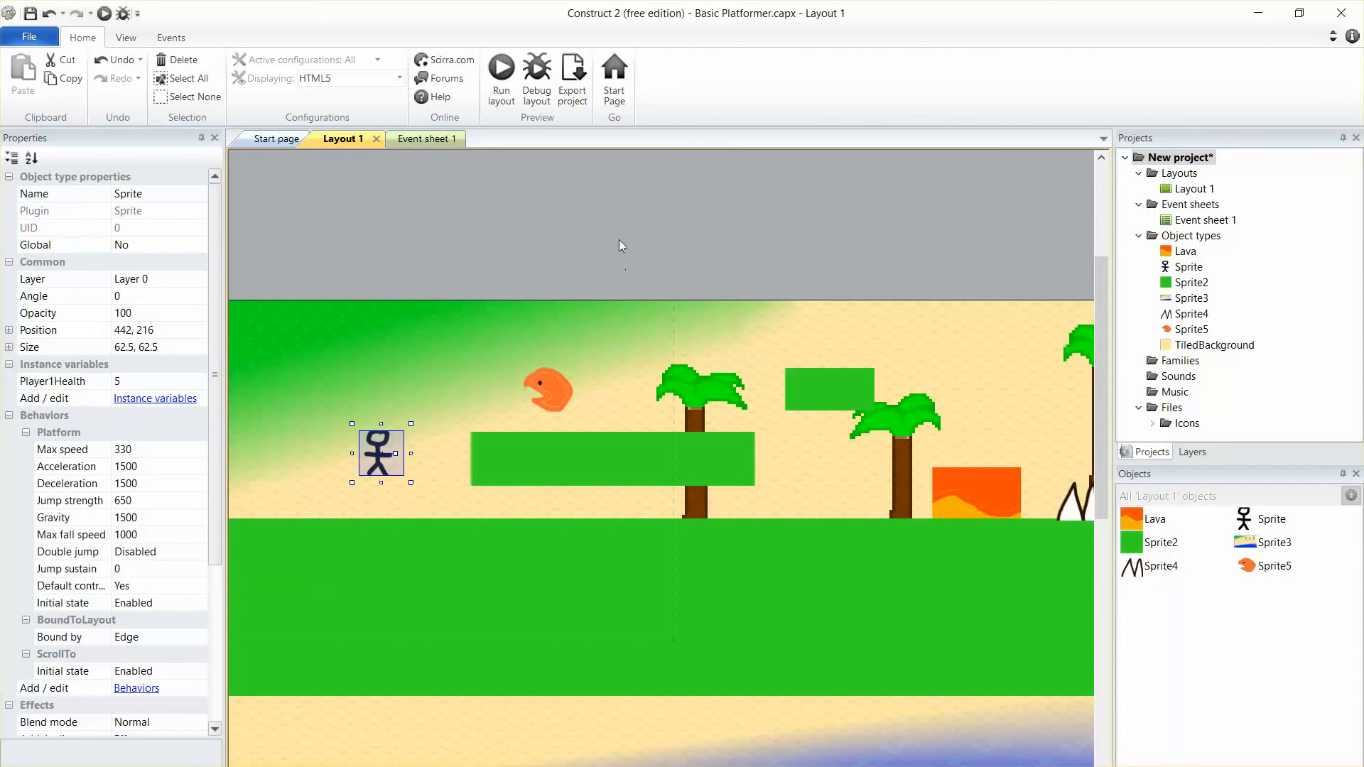
Move the stick figure to about 362, 221 and insert a new Sprite object in the margin above the creature at about 701, -96
{"action": "left_click_drag", "start_coordinate": [382, 469], "coordinate": [325, 472]}
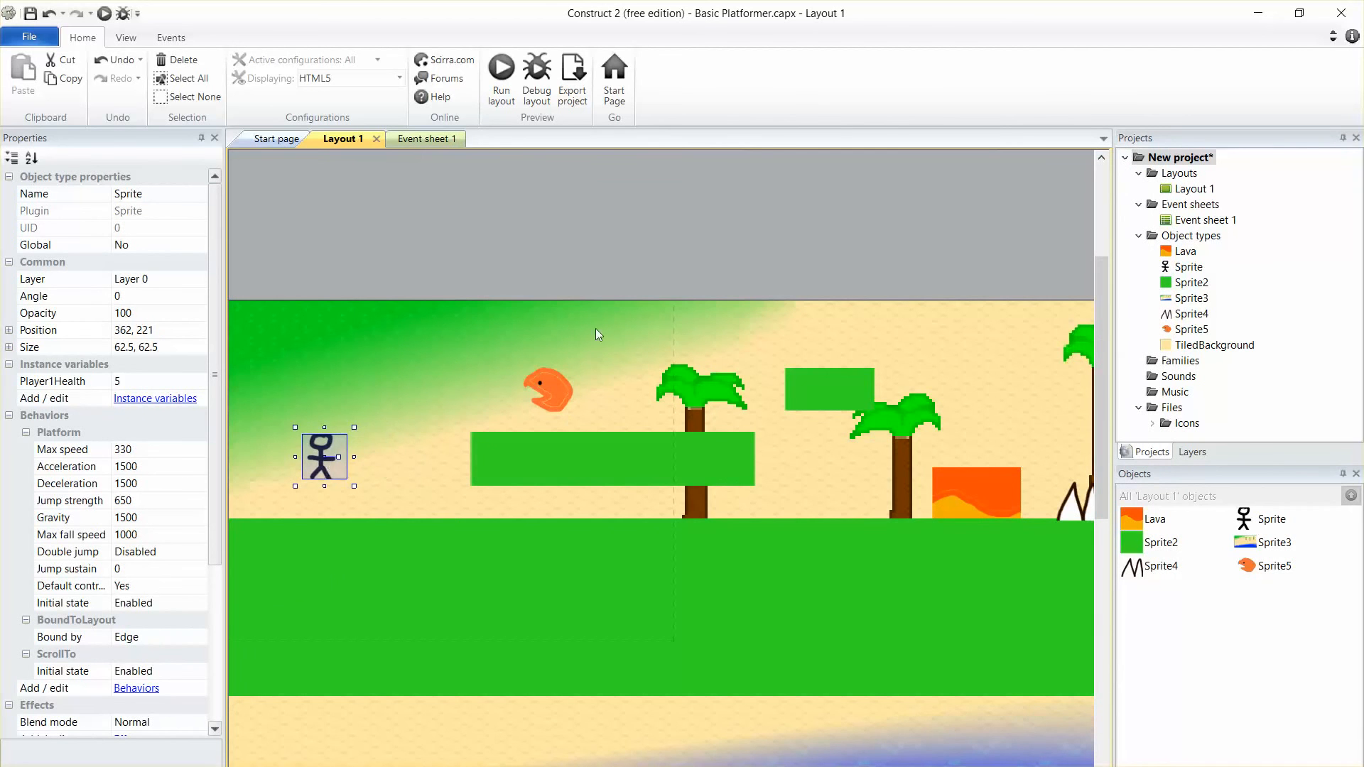
{"action": "right_click", "coordinate": [559, 280]}
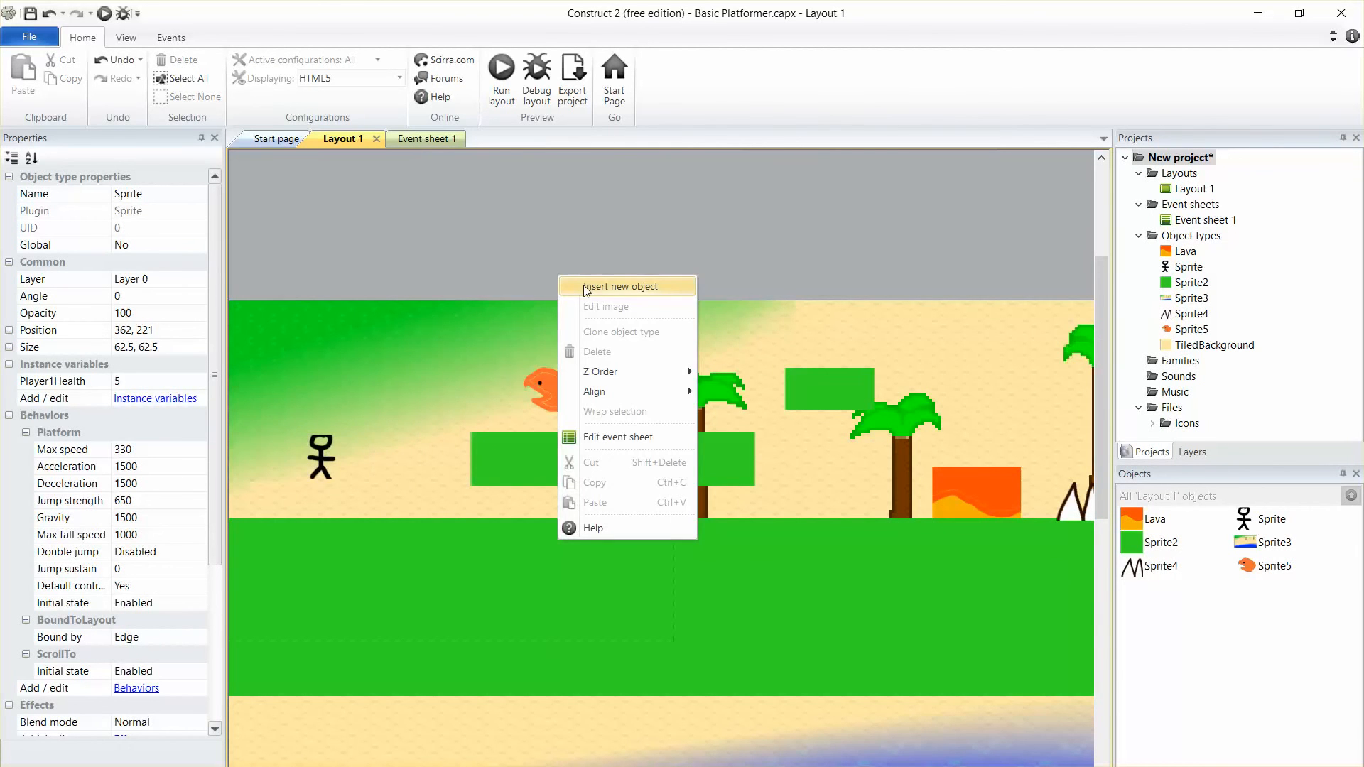
{"action": "left_click", "coordinate": [587, 287]}
{"action": "double_click", "coordinate": [995, 523]}
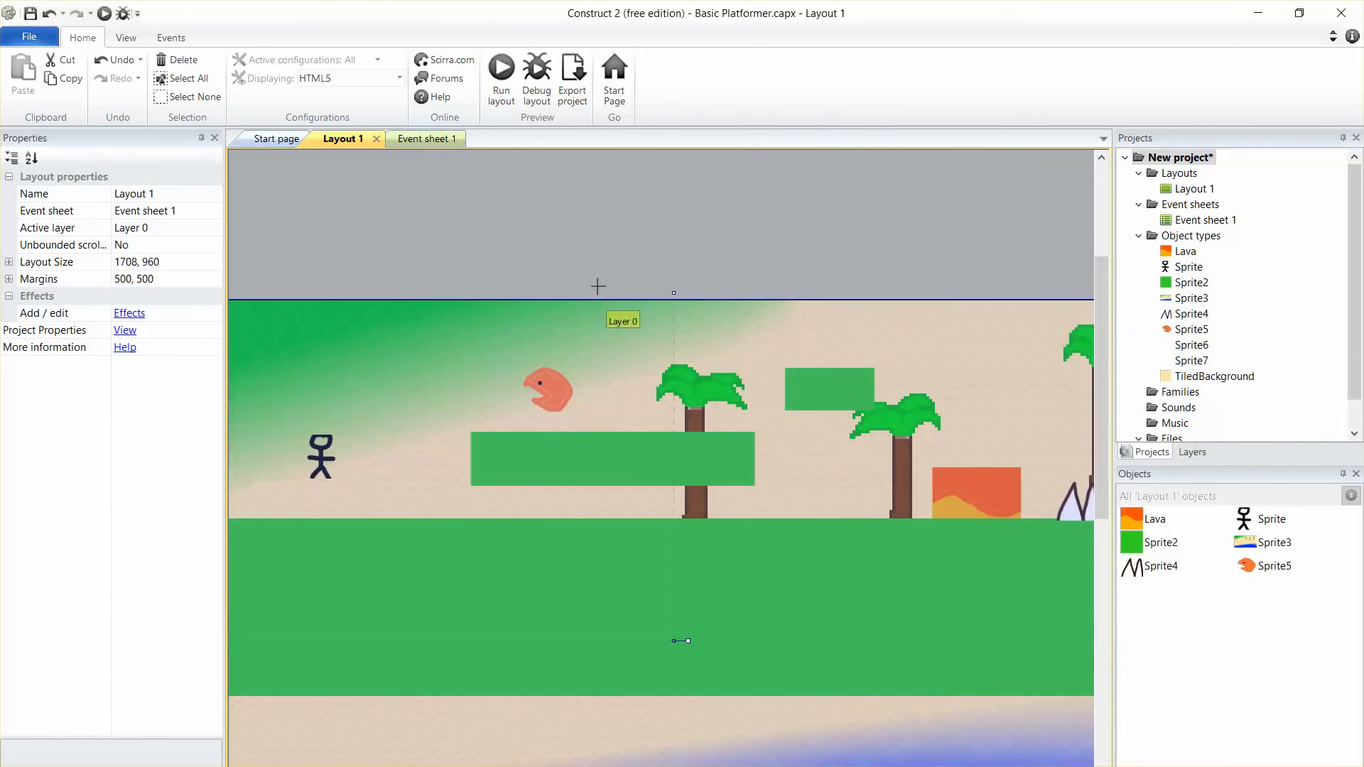
{"action": "left_click", "coordinate": [598, 286]}
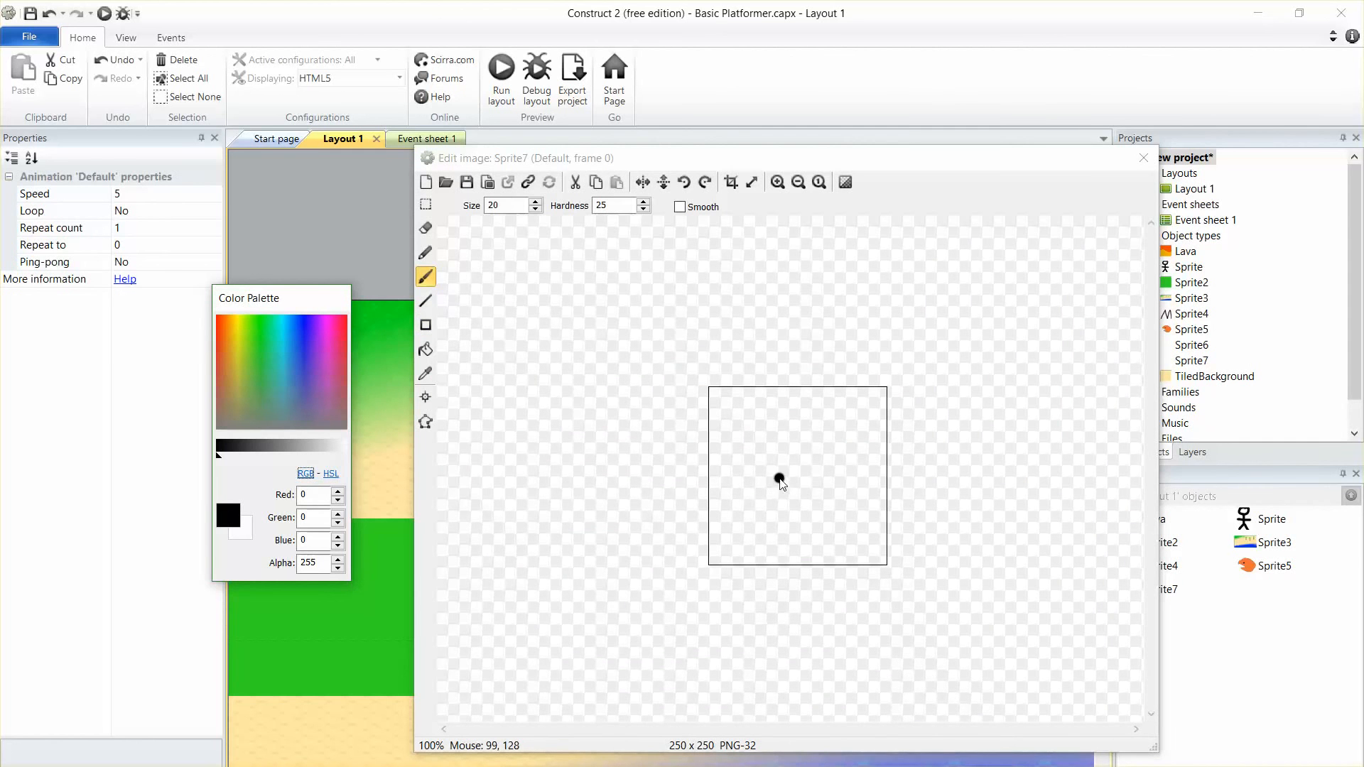
Paint a short horizontal black bullet with an orange tip (RGB 232, 164, 22) in the new sprite's image and close the image editor
{"action": "left_click_drag", "start_coordinate": [767, 475], "coordinate": [781, 475]}
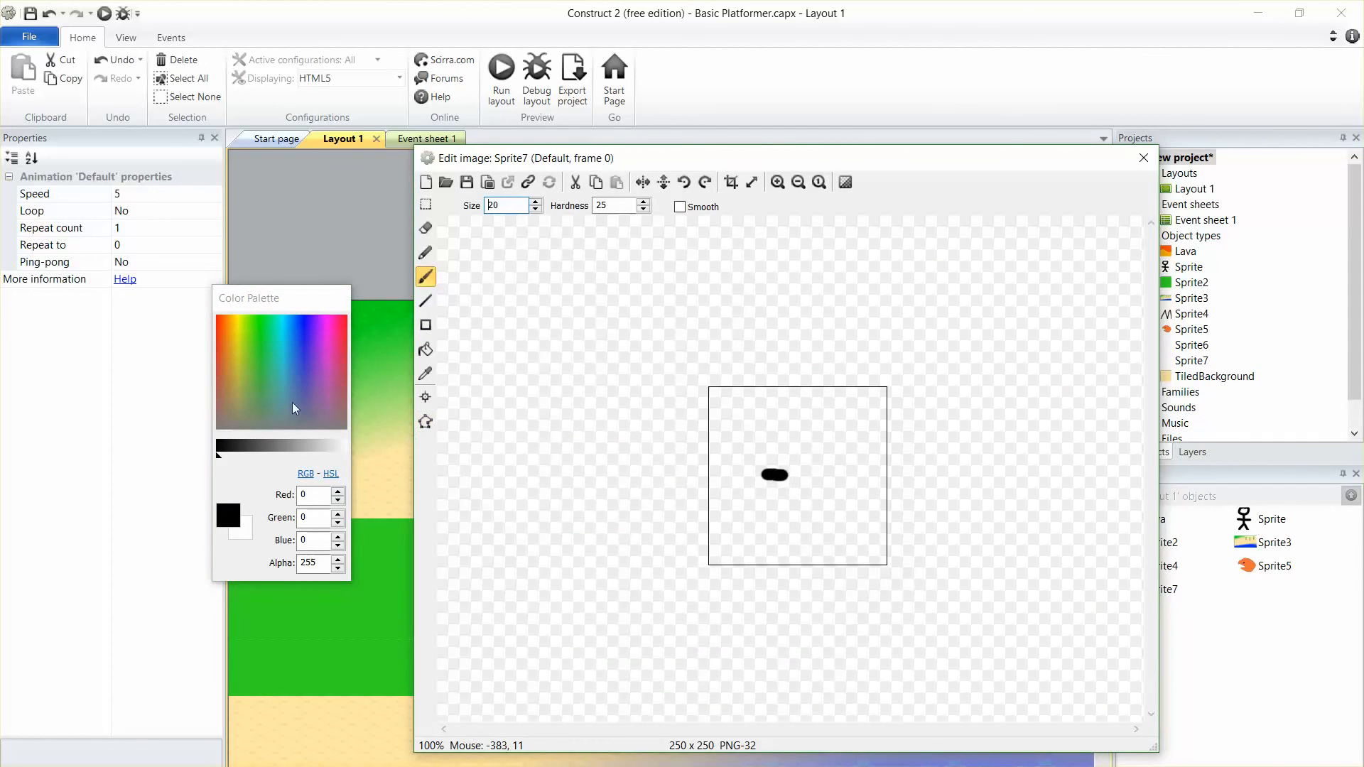
{"action": "left_click", "coordinate": [226, 332]}
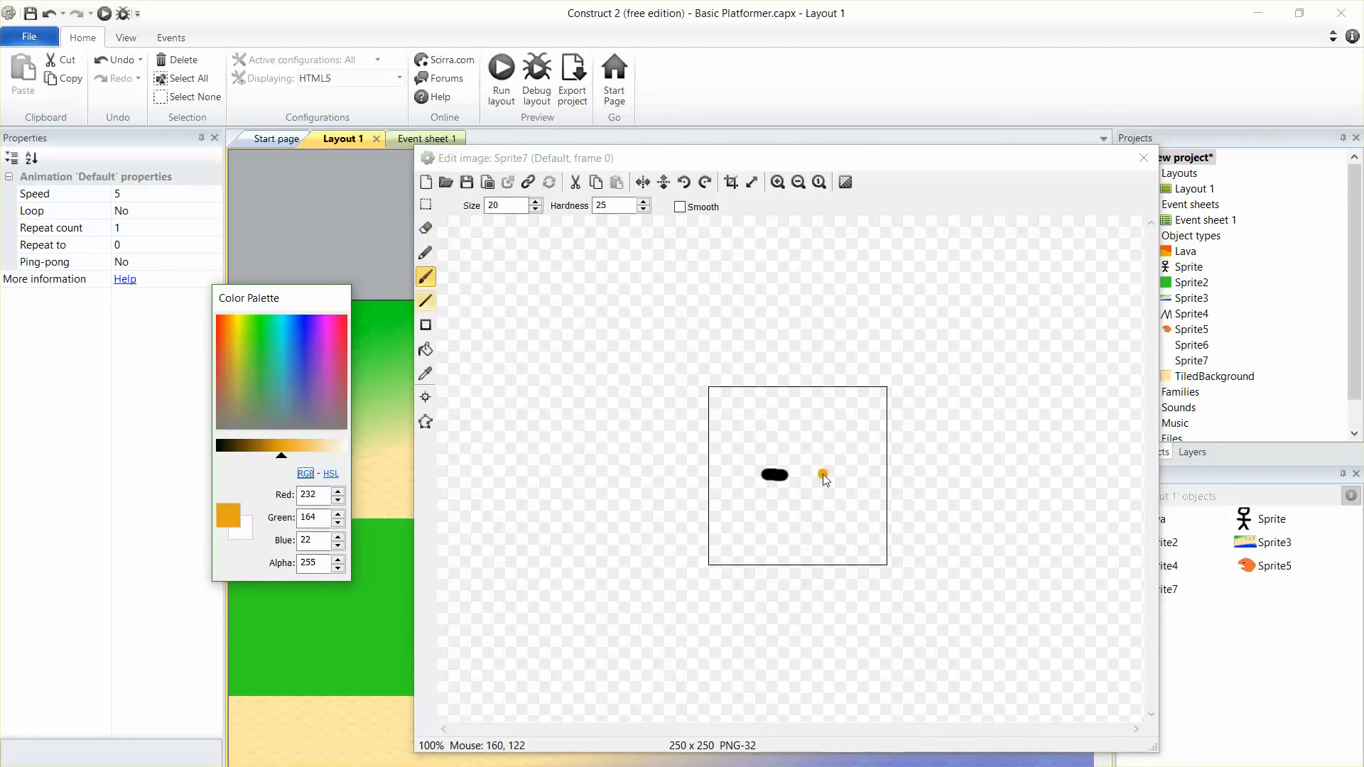
{"action": "left_click", "coordinate": [783, 476]}
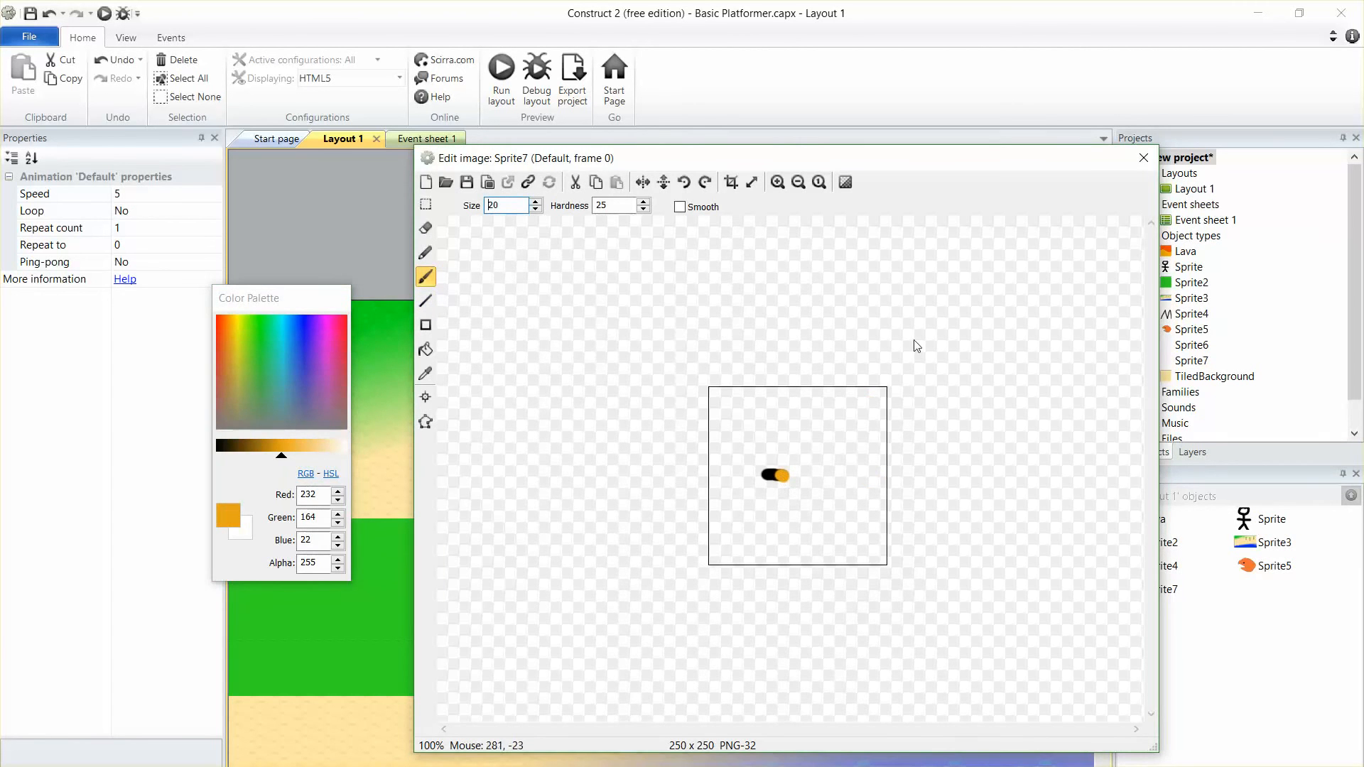
{"action": "left_click", "coordinate": [1144, 158]}
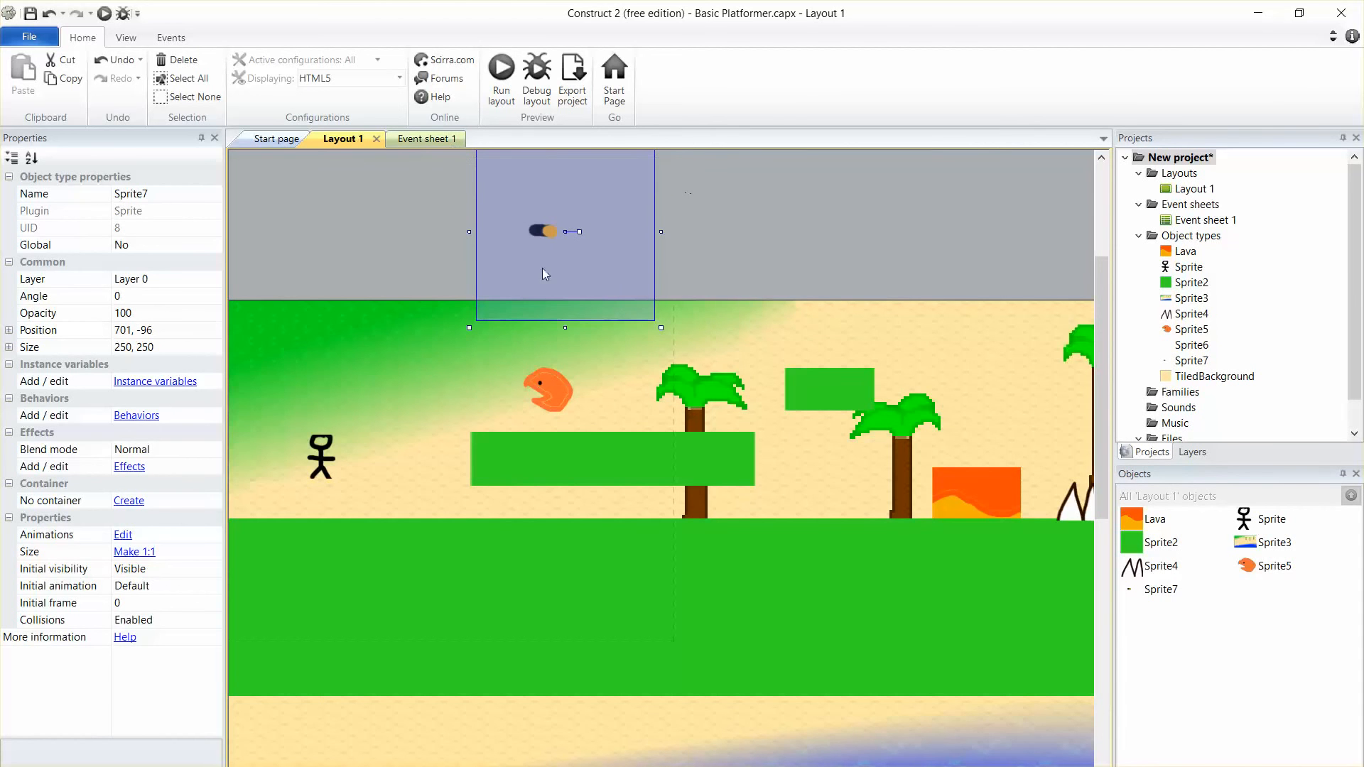
Add the Jump-thru behavior to the bullet sprite Sprite7
{"action": "left_click", "coordinate": [137, 416]}
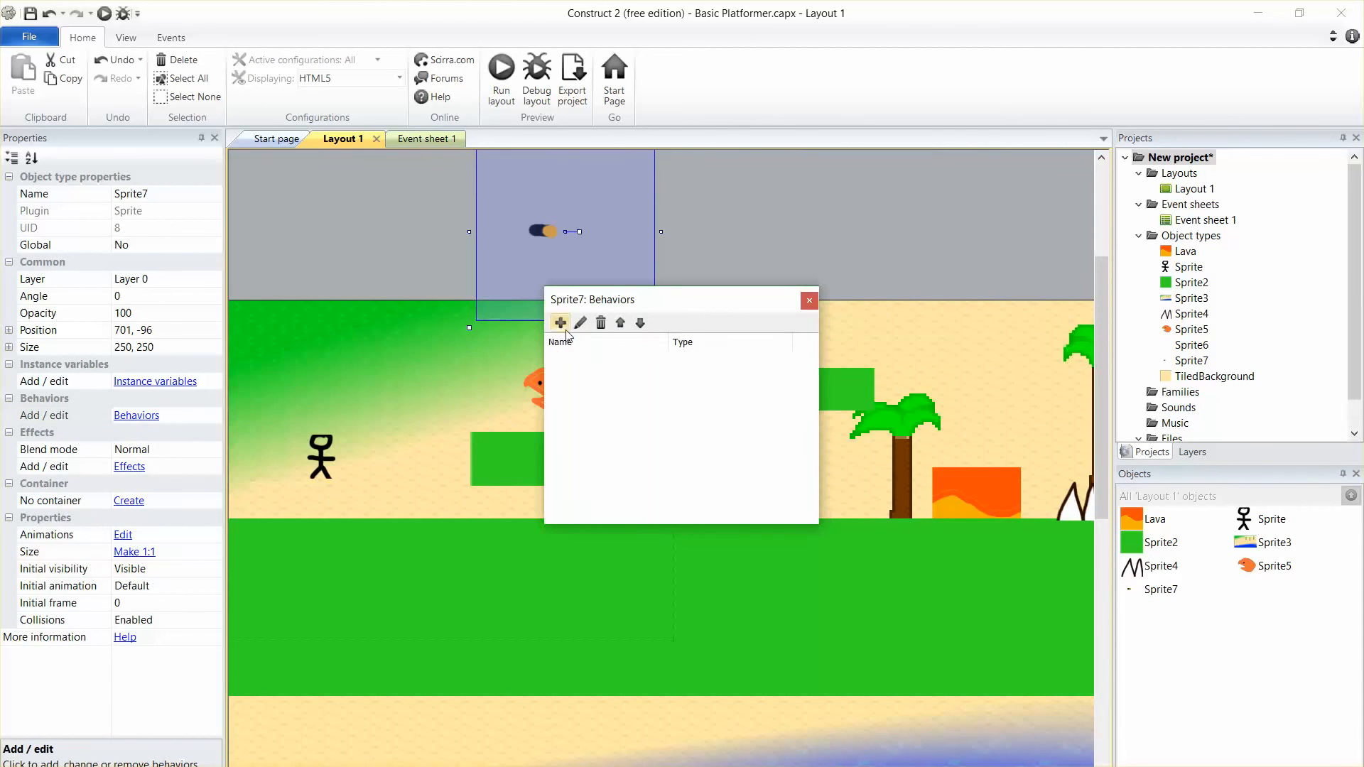
{"action": "left_click", "coordinate": [561, 324]}
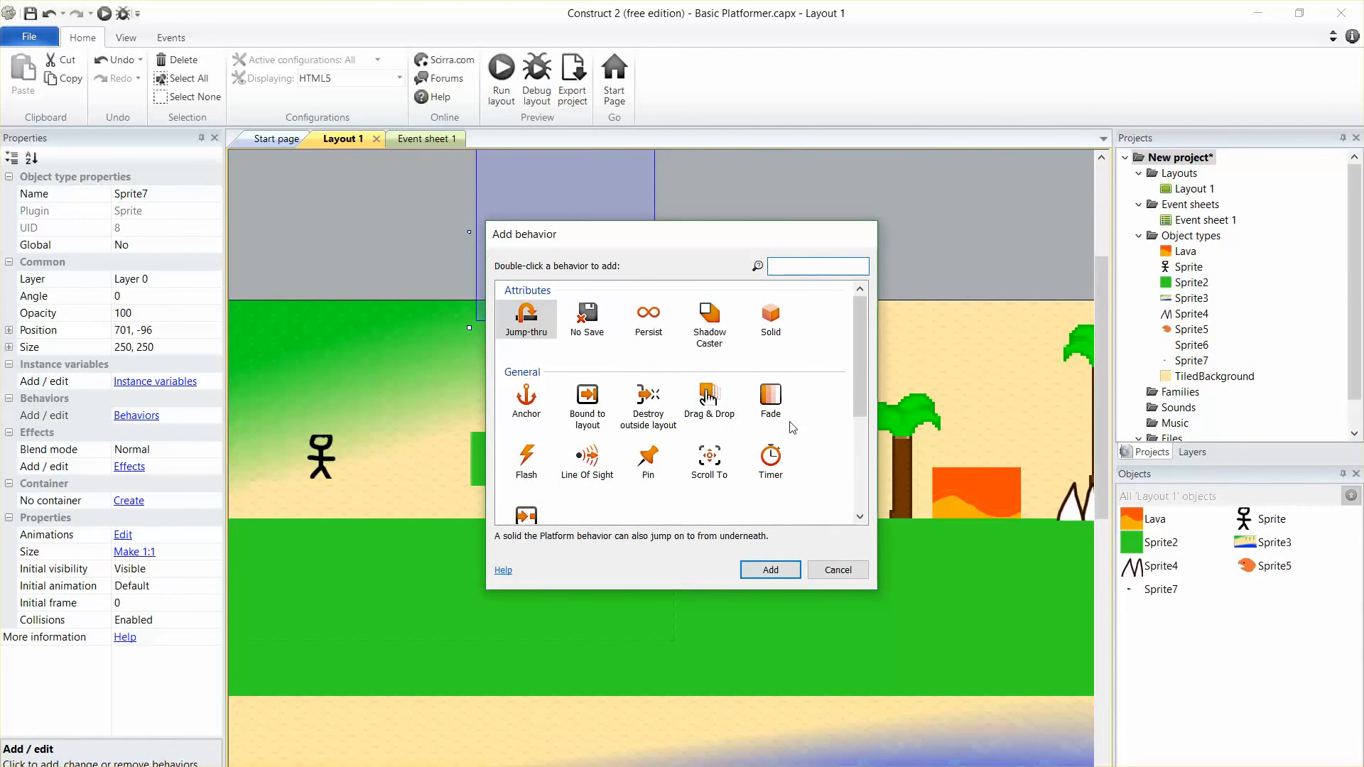
{"action": "scroll", "coordinate": [856, 413], "scroll_direction": "down", "scroll_amount": 3}
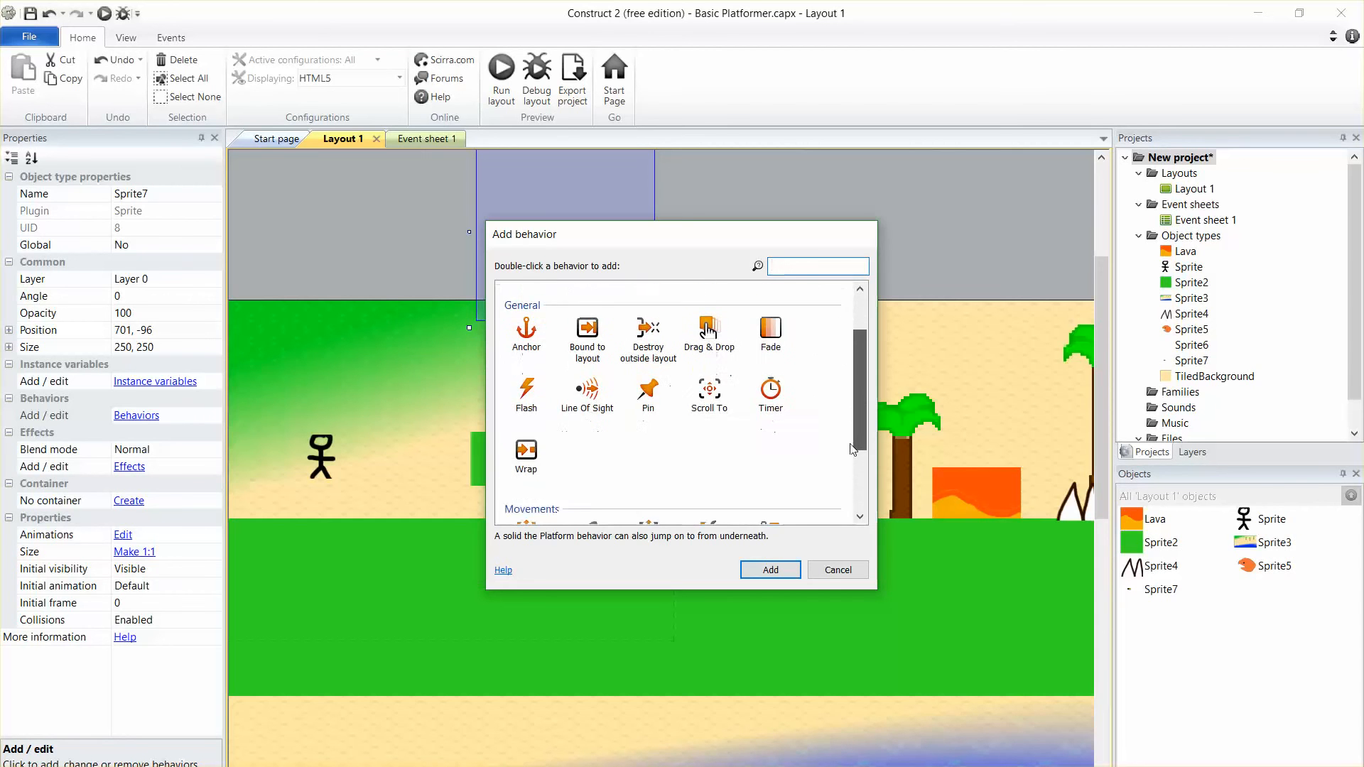
{"action": "double_click", "coordinate": [574, 429]}
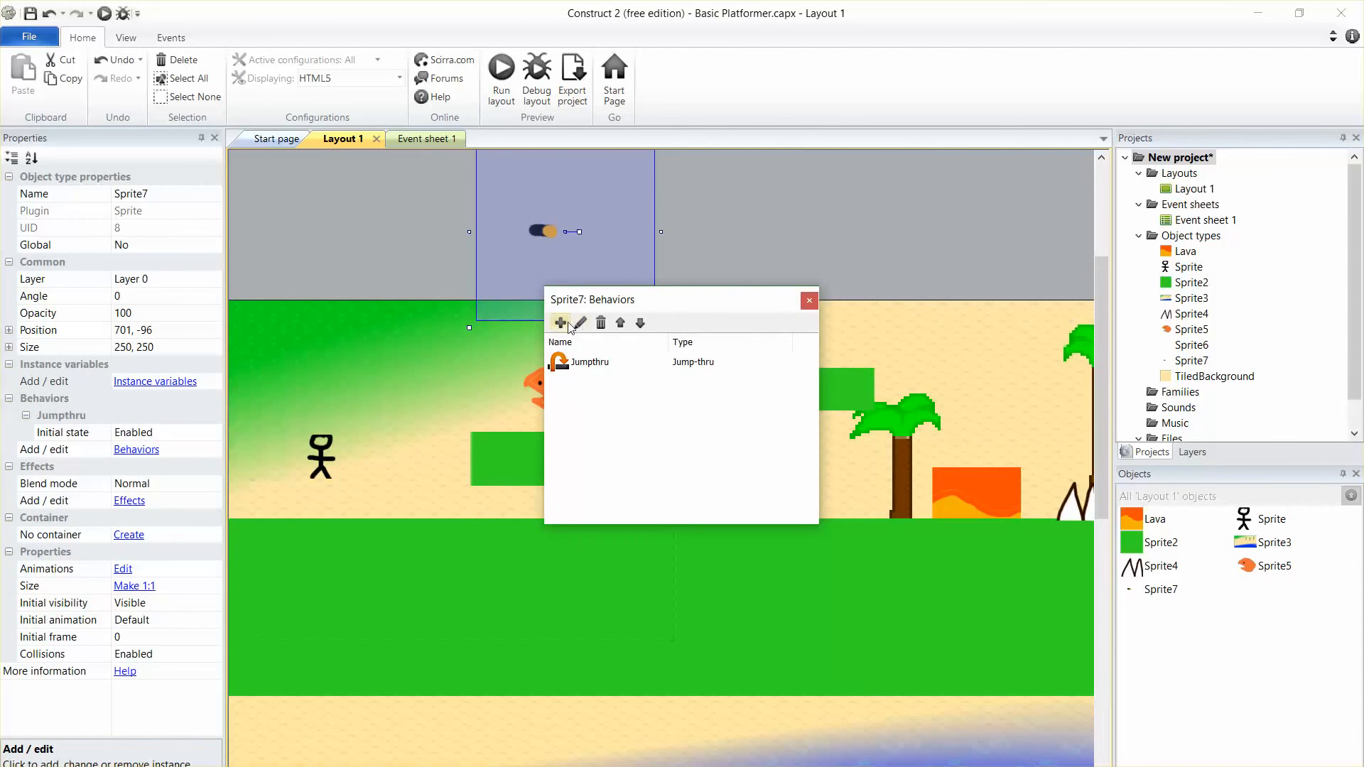
Add the Bullet behavior to the bullet sprite Sprite7
{"action": "left_click", "coordinate": [566, 325]}
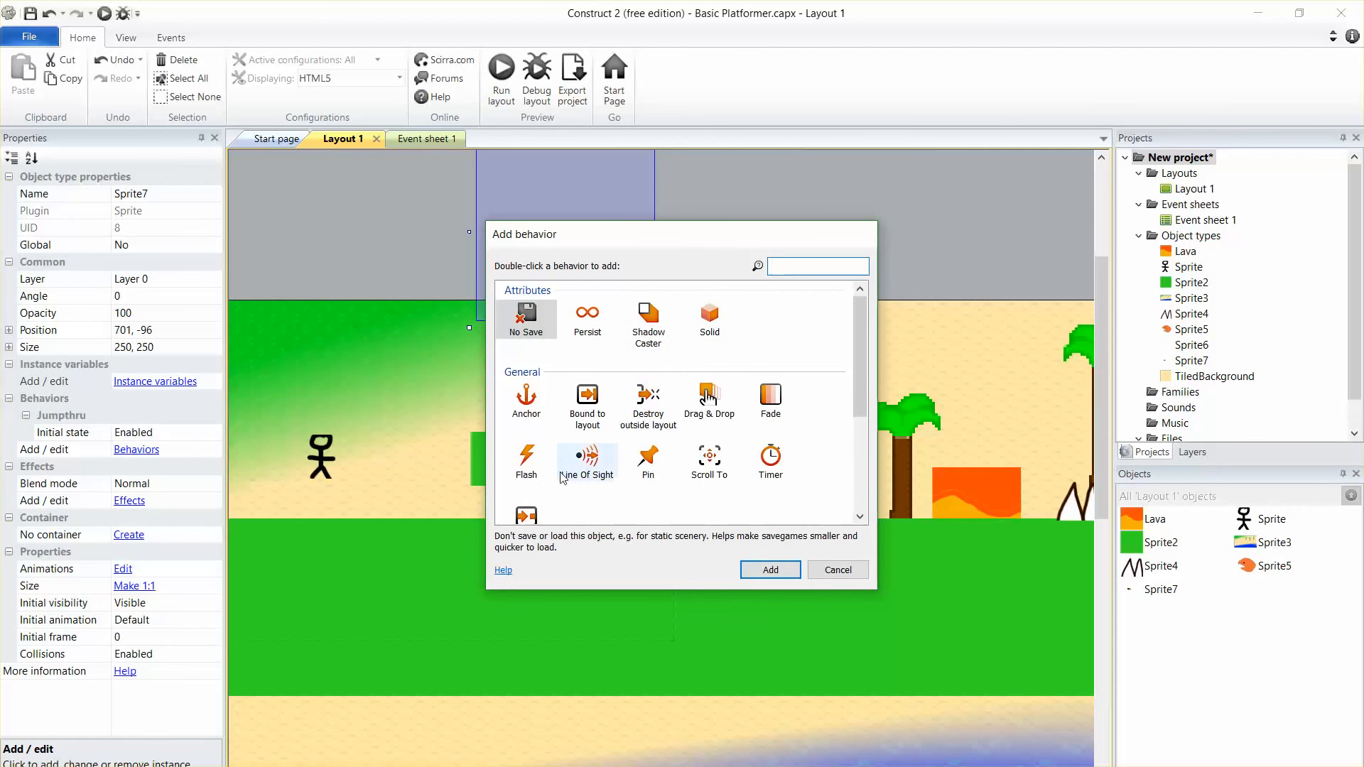
{"action": "scroll", "coordinate": [564, 478], "scroll_direction": "down", "scroll_amount": 3}
{"action": "double_click", "coordinate": [587, 419]}
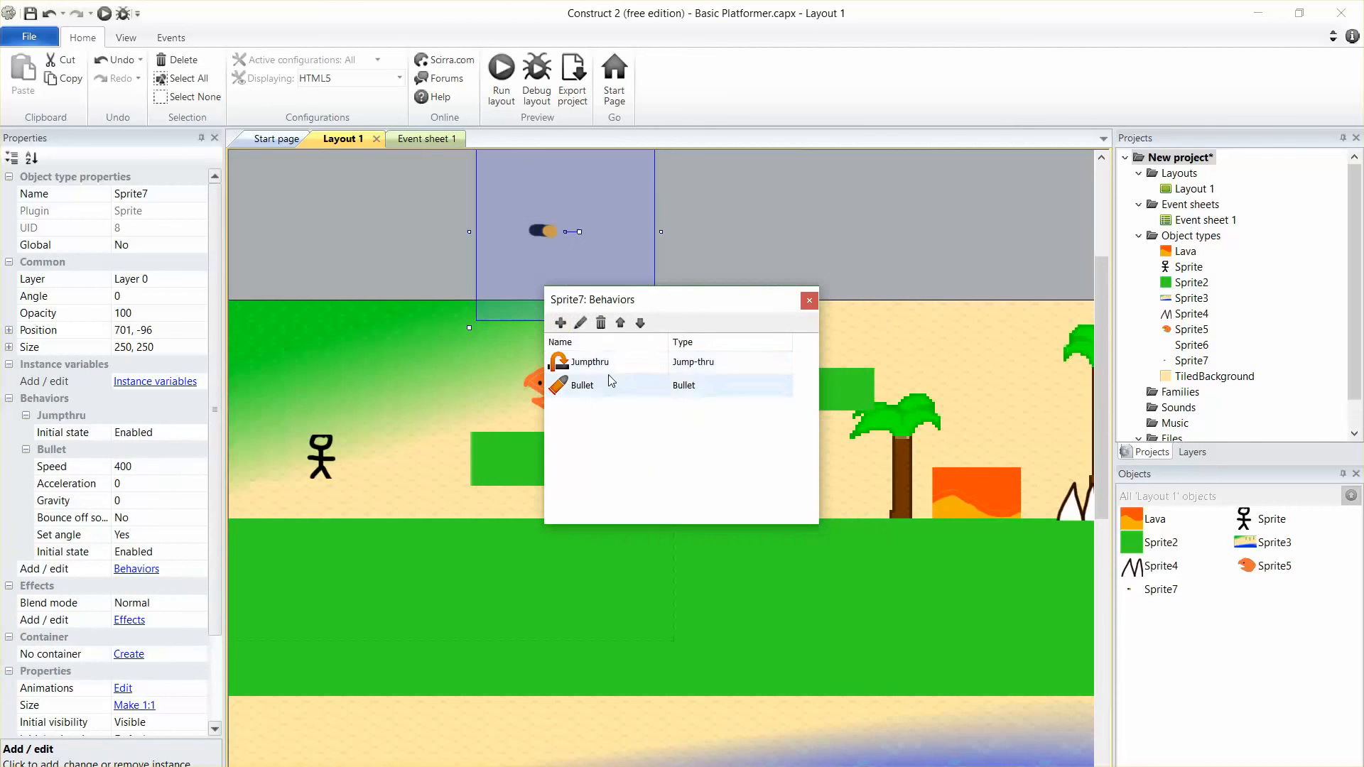
Delete the Jump-thru behavior from the bullet sprite Sprite7
{"action": "left_click", "coordinate": [628, 363]}
{"action": "left_click", "coordinate": [599, 325]}
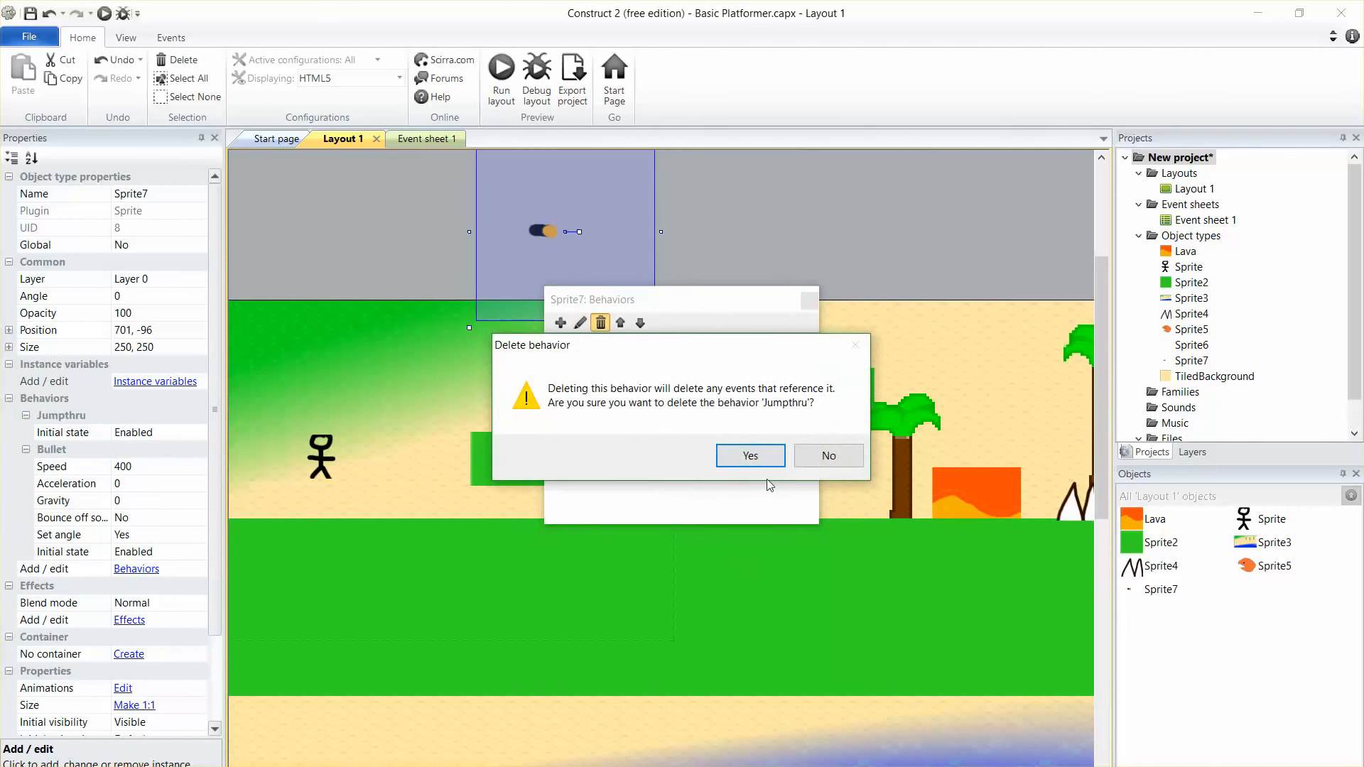
{"action": "left_click", "coordinate": [751, 459]}
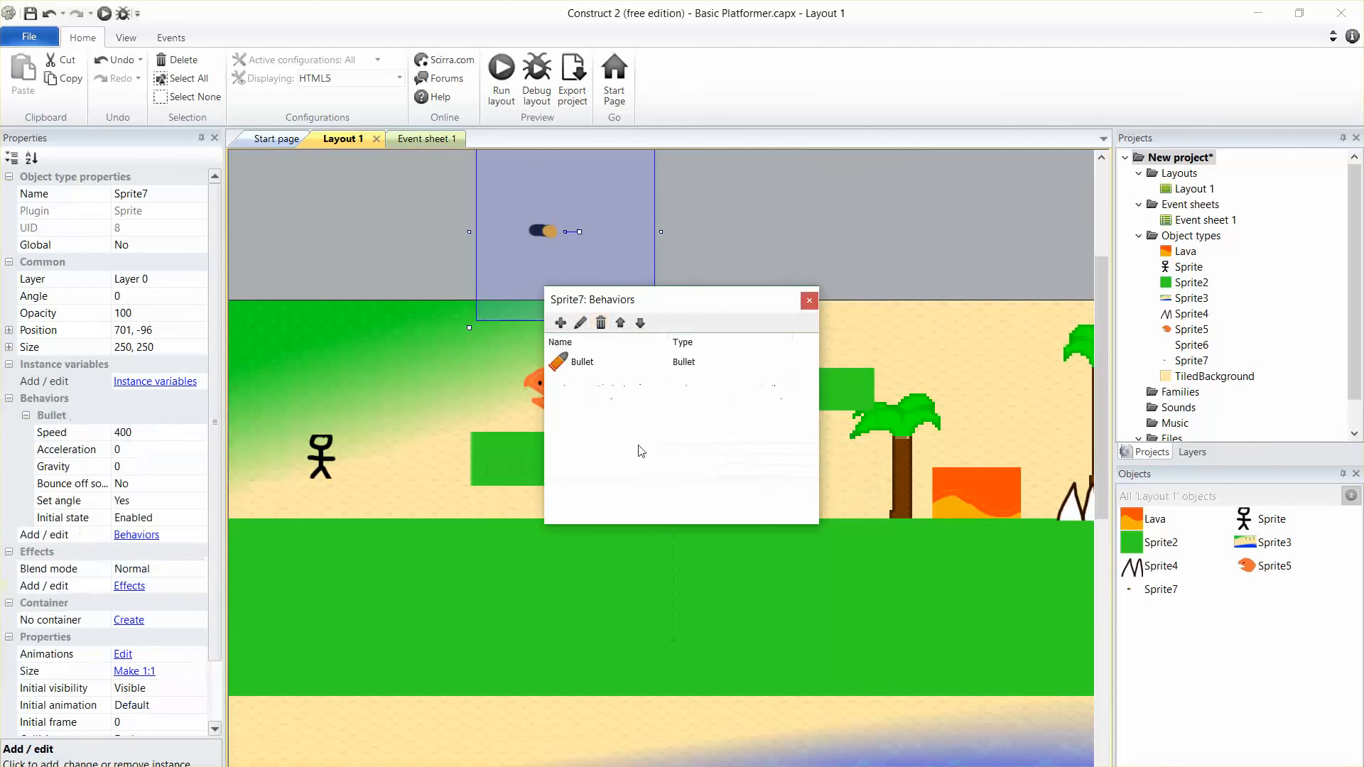
Add the Destroy outside layout behavior to the bullet sprite Sprite7 and close its behavior list
{"action": "left_click", "coordinate": [560, 323]}
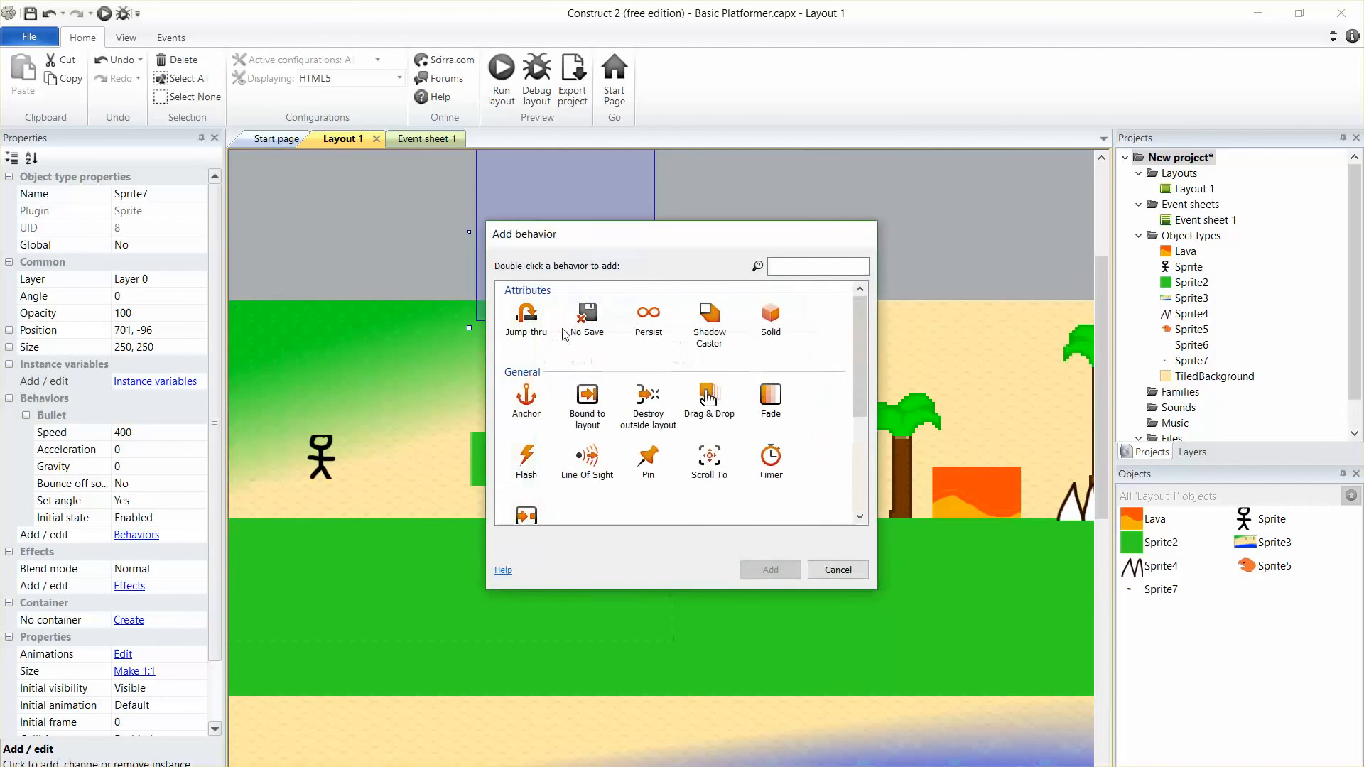
{"action": "double_click", "coordinate": [666, 417]}
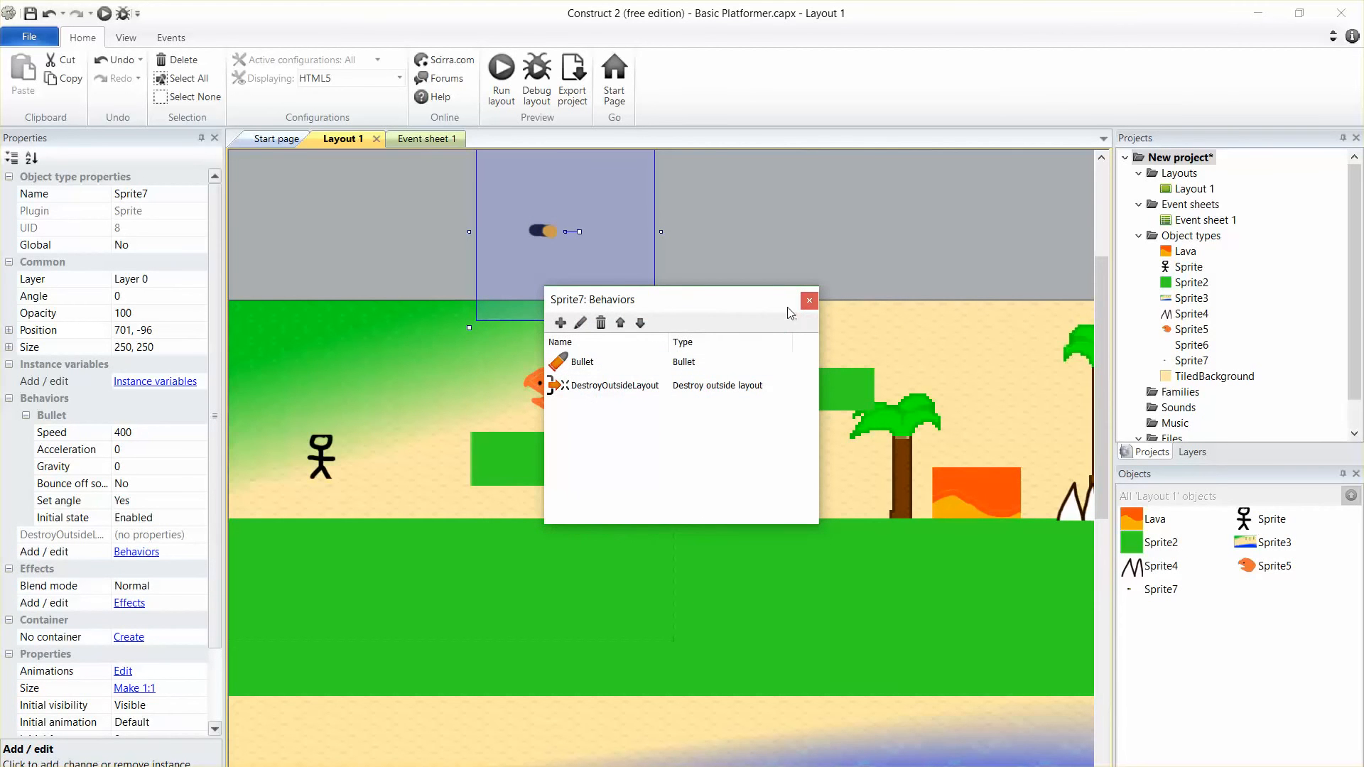
{"action": "left_click", "coordinate": [810, 300]}
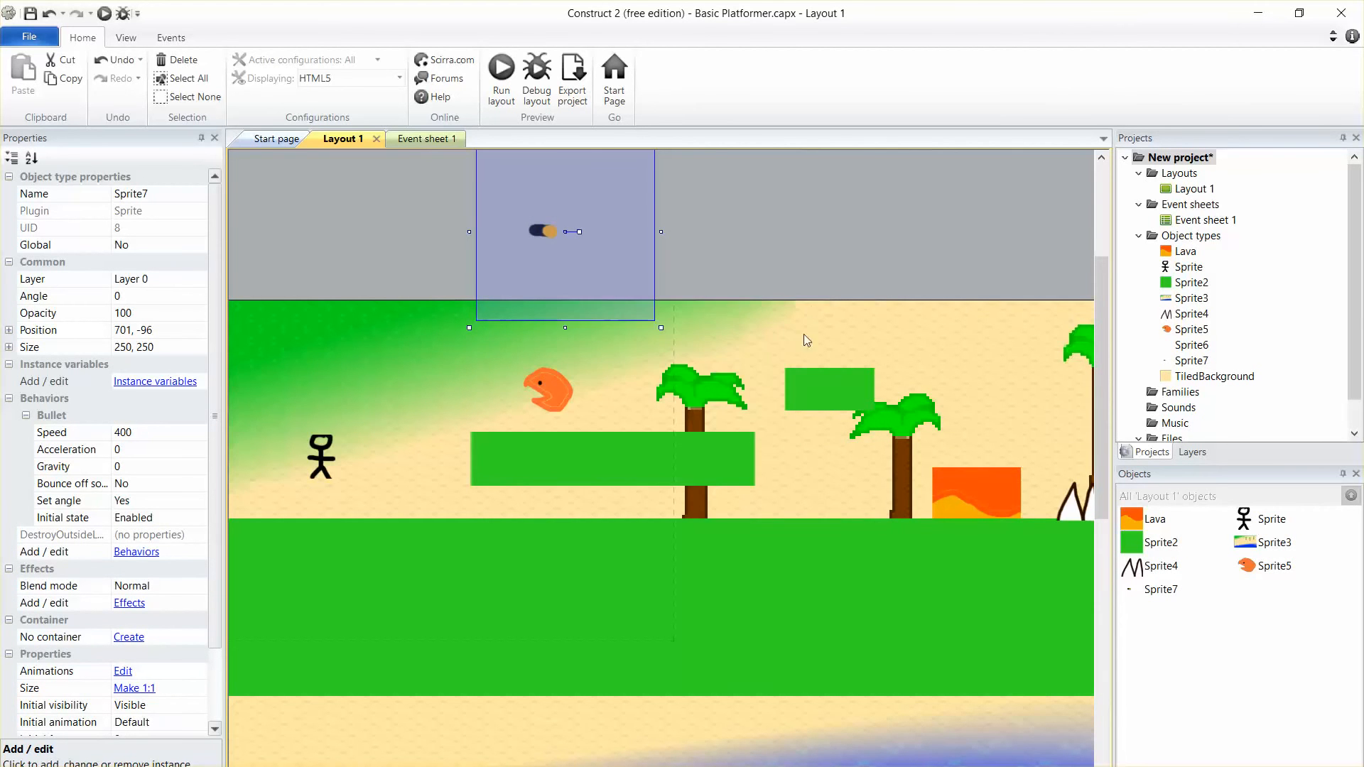
{"action": "scroll", "coordinate": [806, 510], "scroll_direction": "down", "scroll_amount": 1}
{"action": "left_click_drag", "start_coordinate": [693, 766], "coordinate": [893, 706]}
{"action": "left_click", "coordinate": [954, 484]}
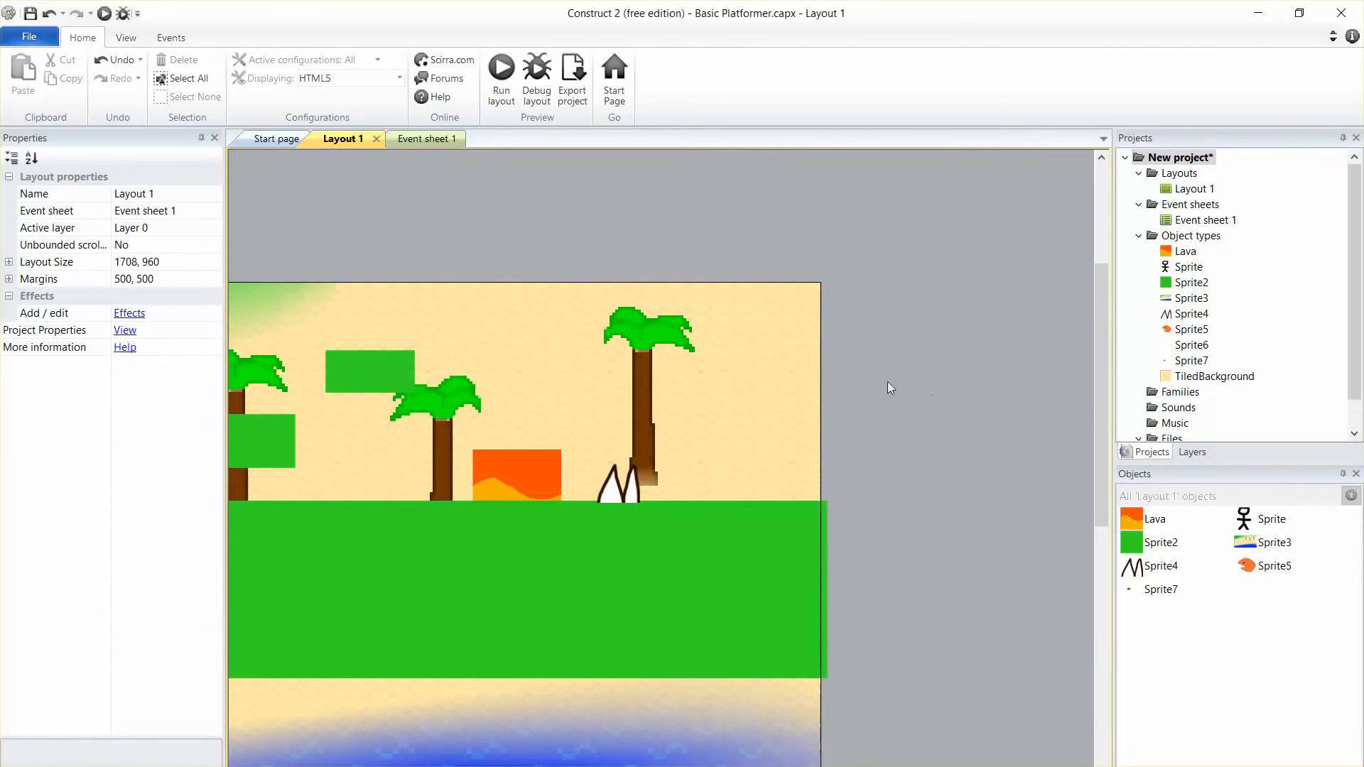
{"action": "scroll", "coordinate": [959, 412], "scroll_direction": "down", "scroll_amount": 1}
{"action": "scroll", "coordinate": [952, 423], "scroll_direction": "up", "scroll_amount": 1}
{"action": "scroll", "coordinate": [952, 424], "scroll_direction": "down", "scroll_amount": 1}
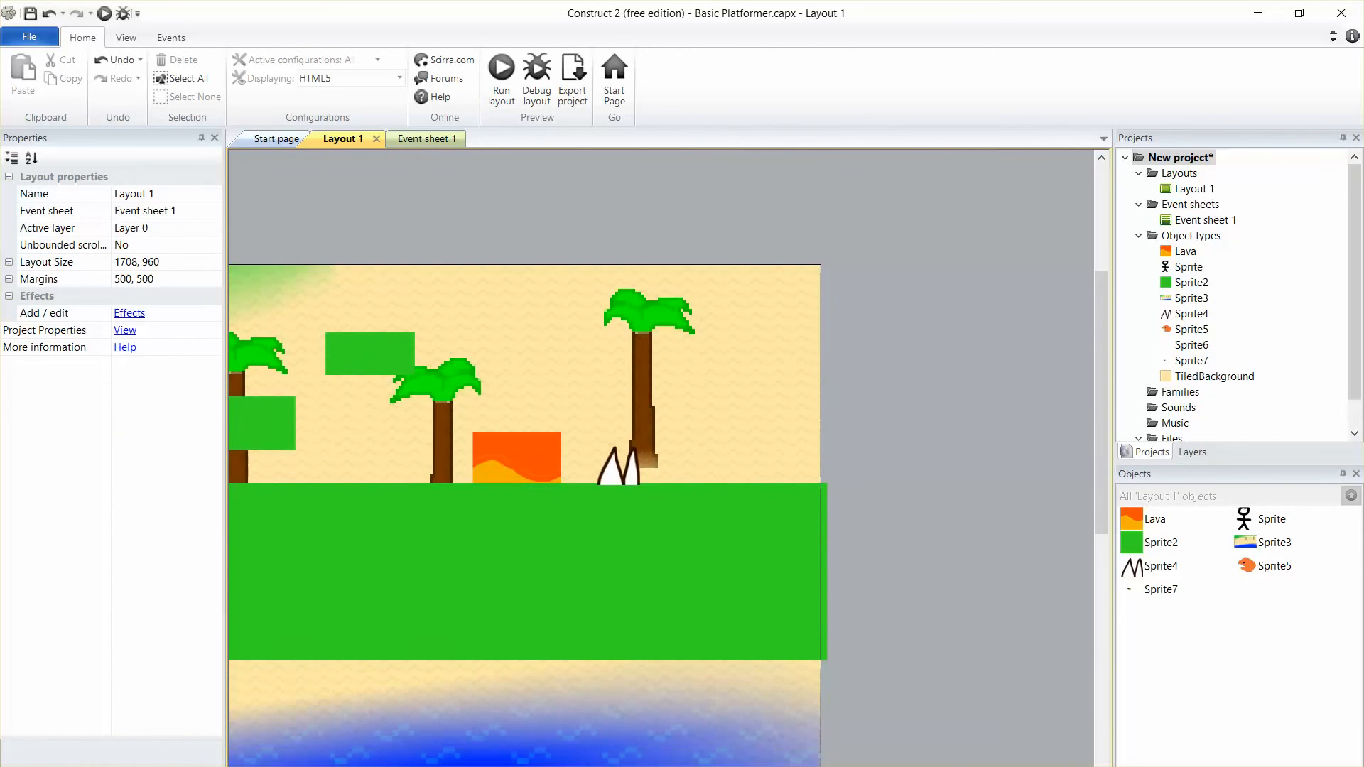
{"action": "left_click_drag", "start_coordinate": [924, 766], "coordinate": [600, 752]}
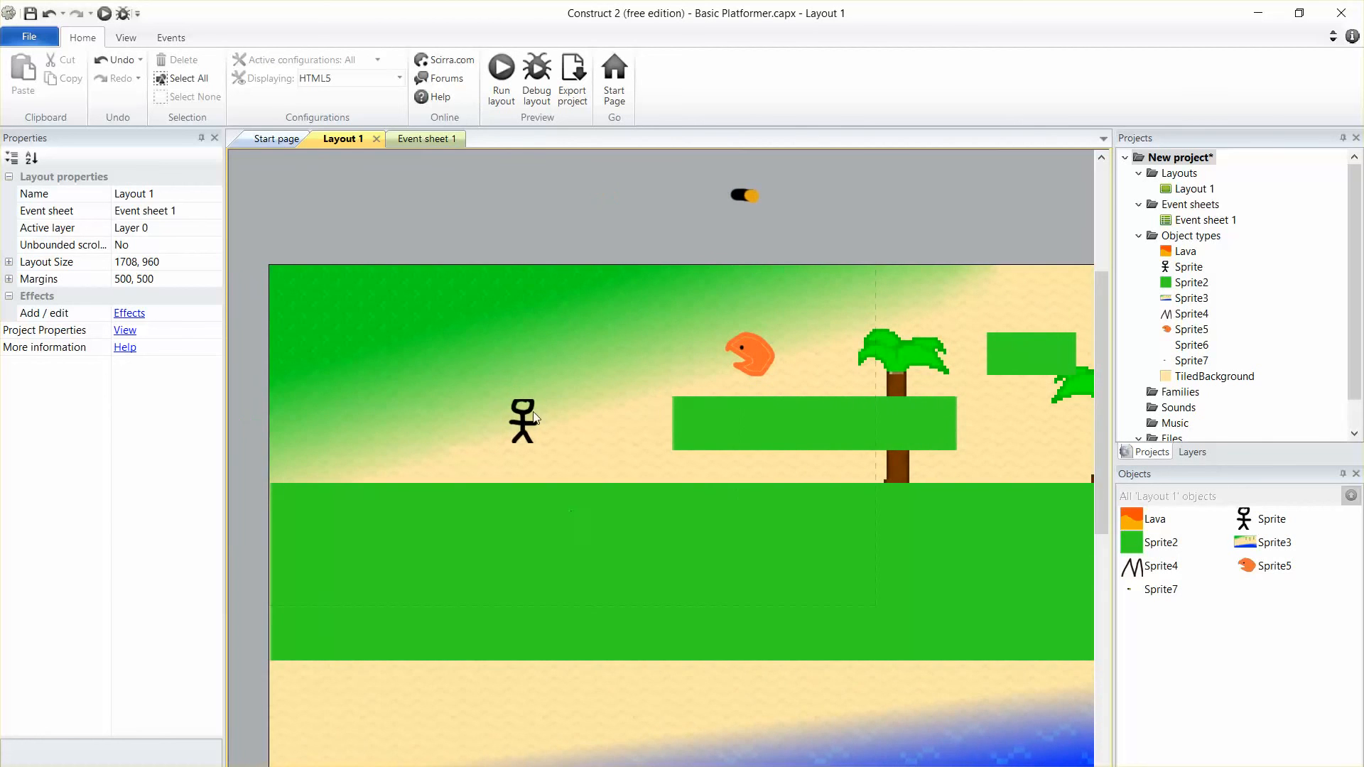
{"action": "left_click", "coordinate": [526, 421]}
{"action": "left_click", "coordinate": [607, 368]}
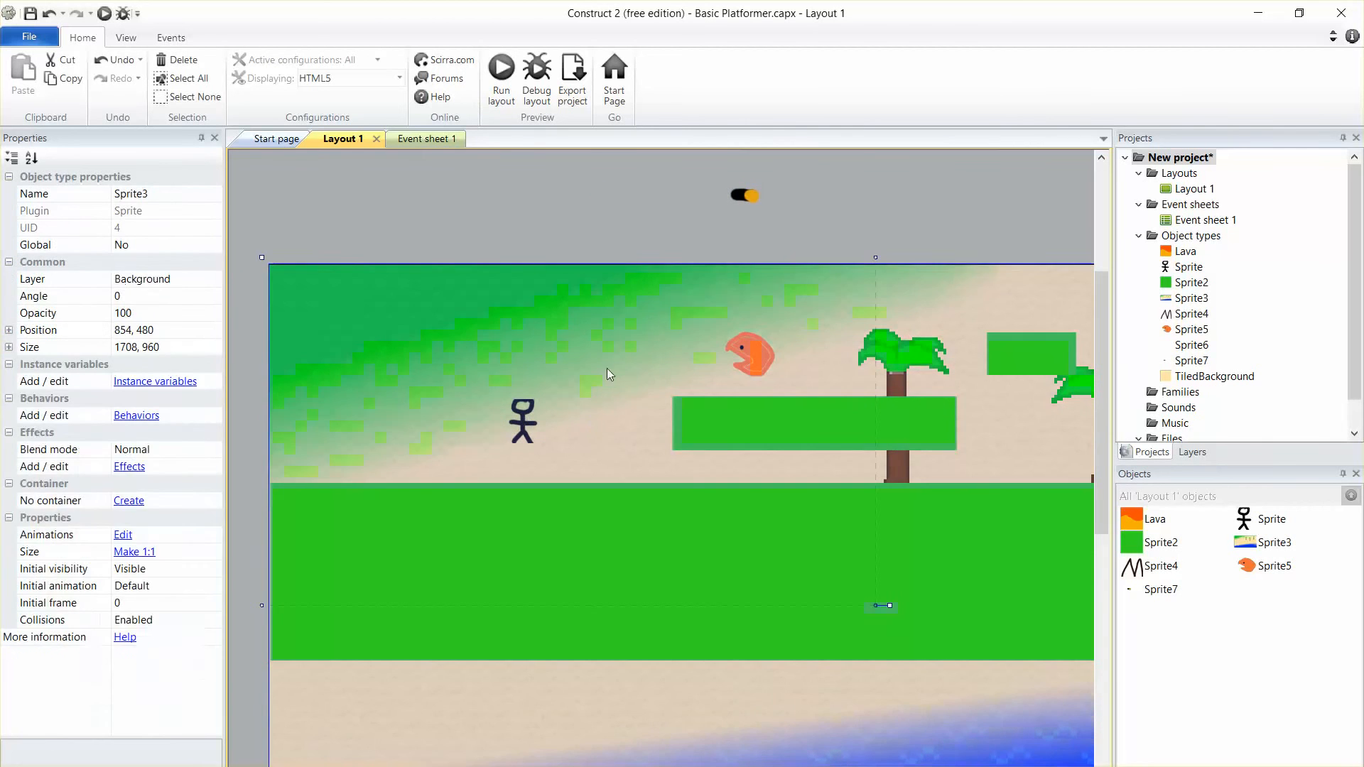
Select the bullet sprite above the layout and open Event sheet 1
{"action": "left_click", "coordinate": [671, 226]}
{"action": "left_click", "coordinate": [746, 194]}
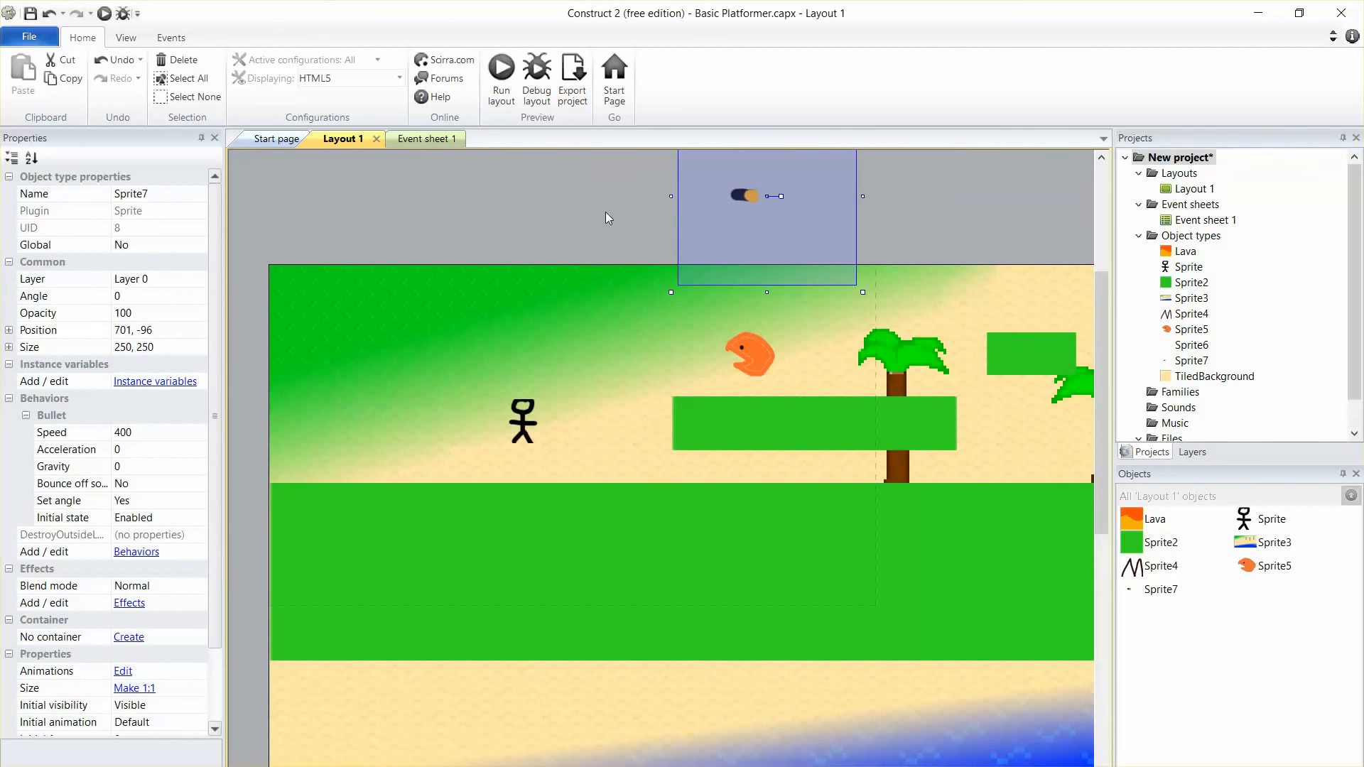
{"action": "left_click", "coordinate": [404, 140]}
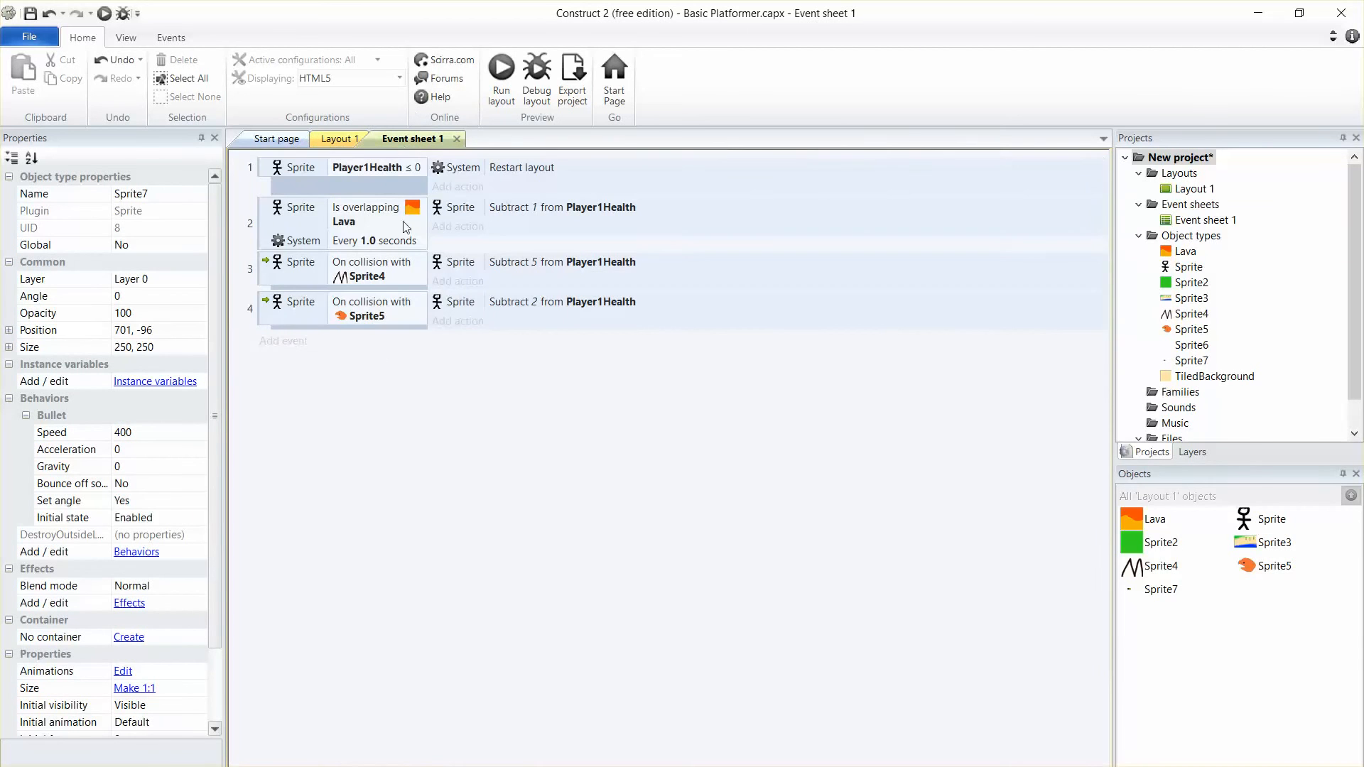
Insert a Keyboard object into the project from Layout 1
{"action": "left_click", "coordinate": [298, 352]}
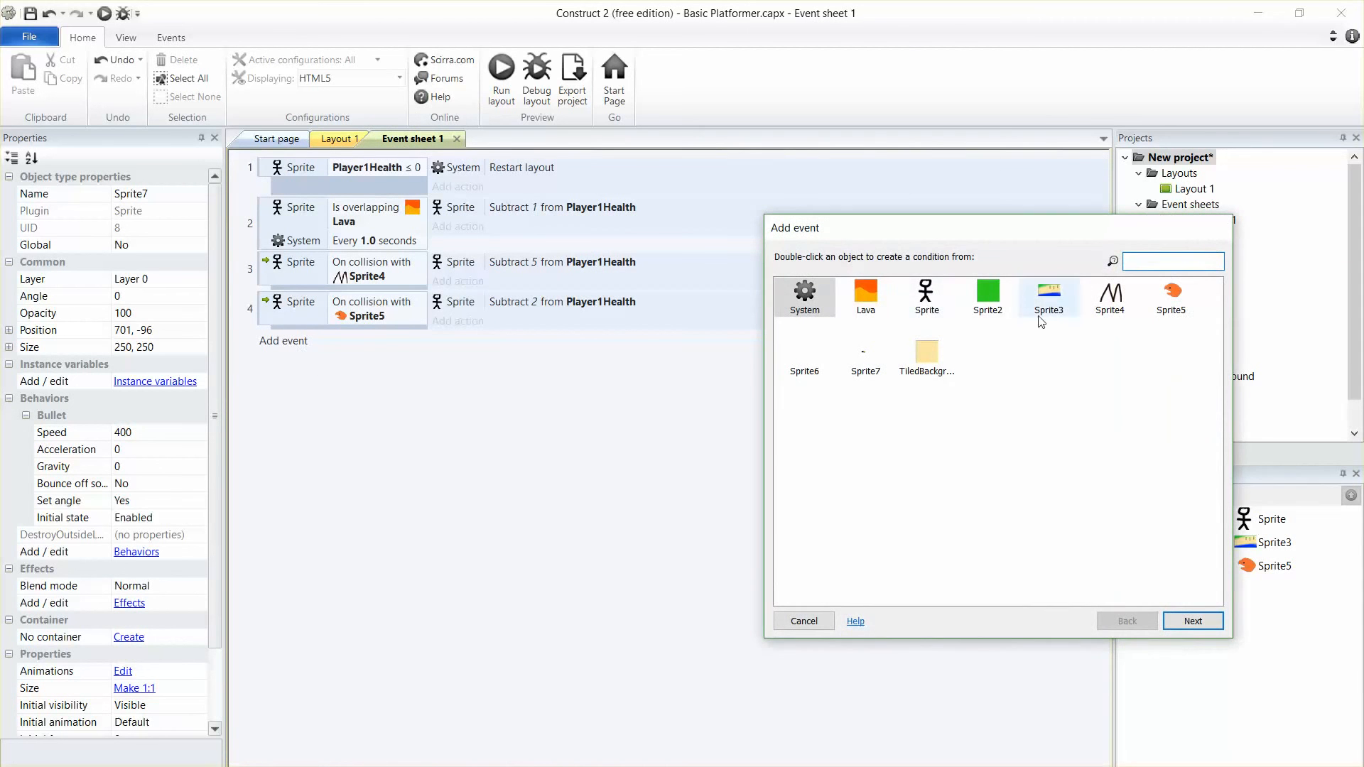
{"action": "left_click", "coordinate": [804, 621]}
{"action": "left_click", "coordinate": [336, 139]}
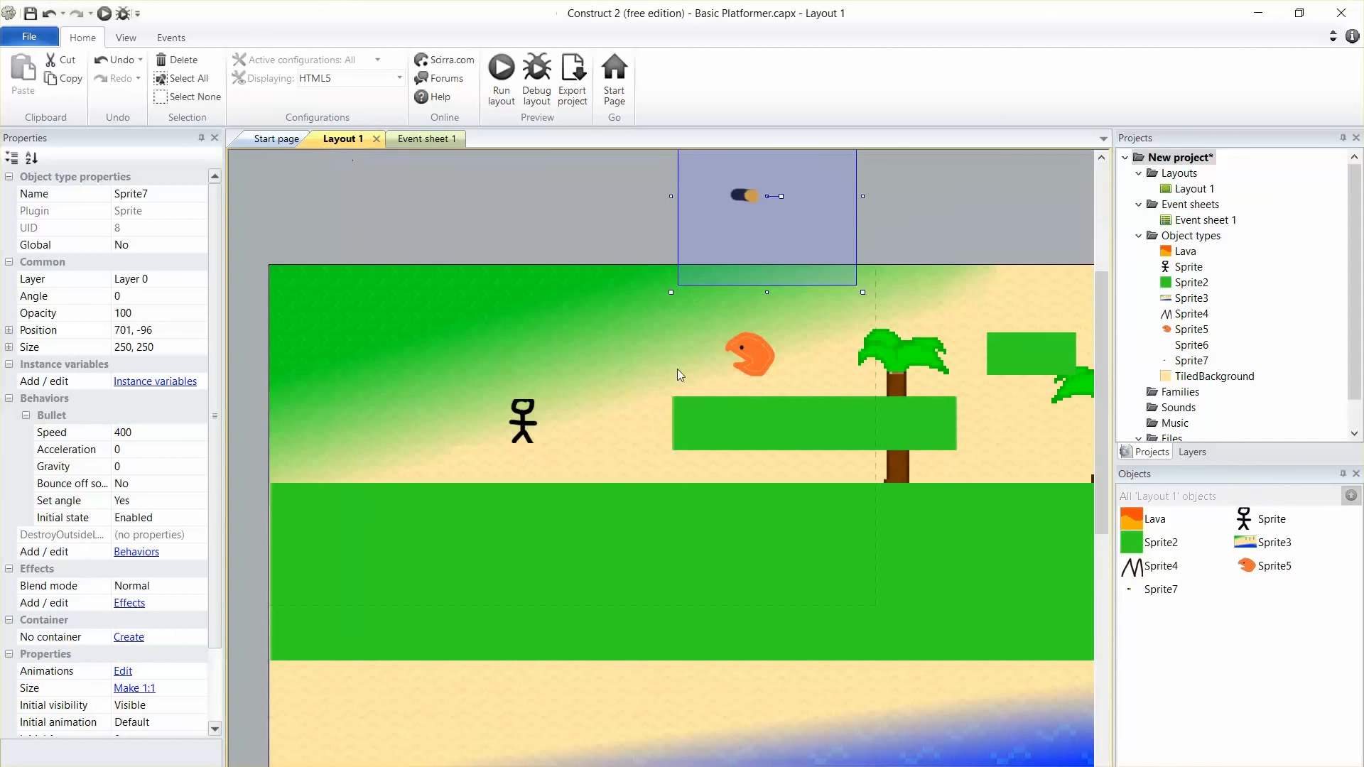
{"action": "right_click", "coordinate": [629, 240]}
{"action": "left_click", "coordinate": [649, 253]}
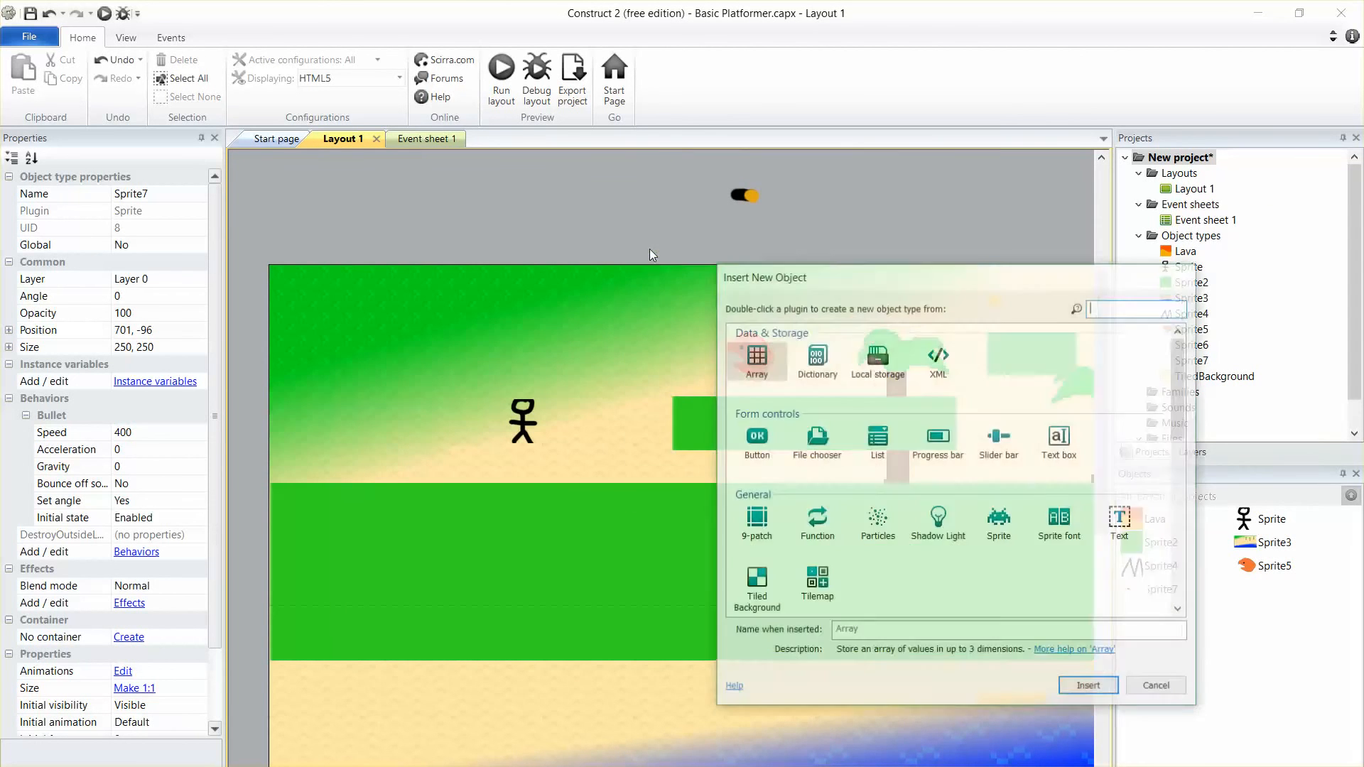
{"action": "scroll", "coordinate": [933, 447], "scroll_direction": "down", "scroll_amount": 6}
{"action": "scroll", "coordinate": [916, 454], "scroll_direction": "up", "scroll_amount": 4}
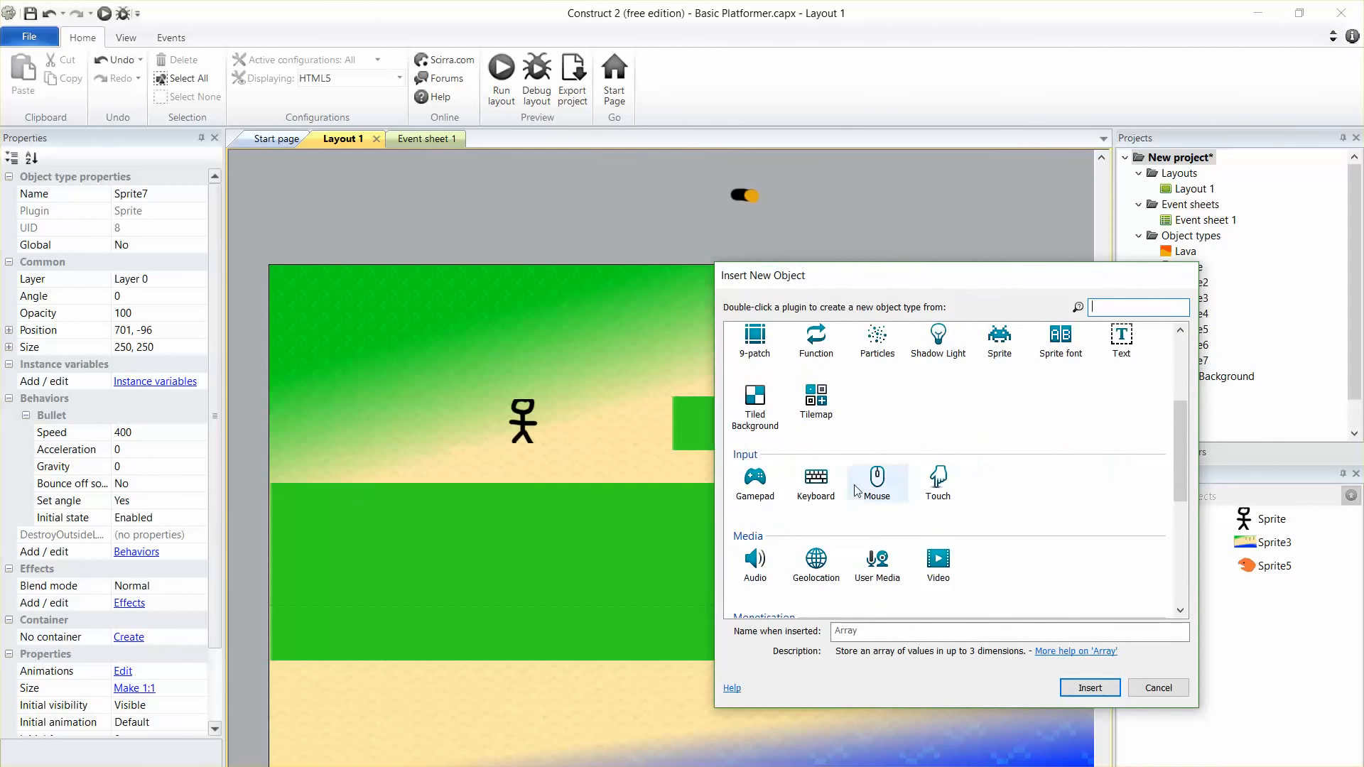
{"action": "double_click", "coordinate": [816, 483]}
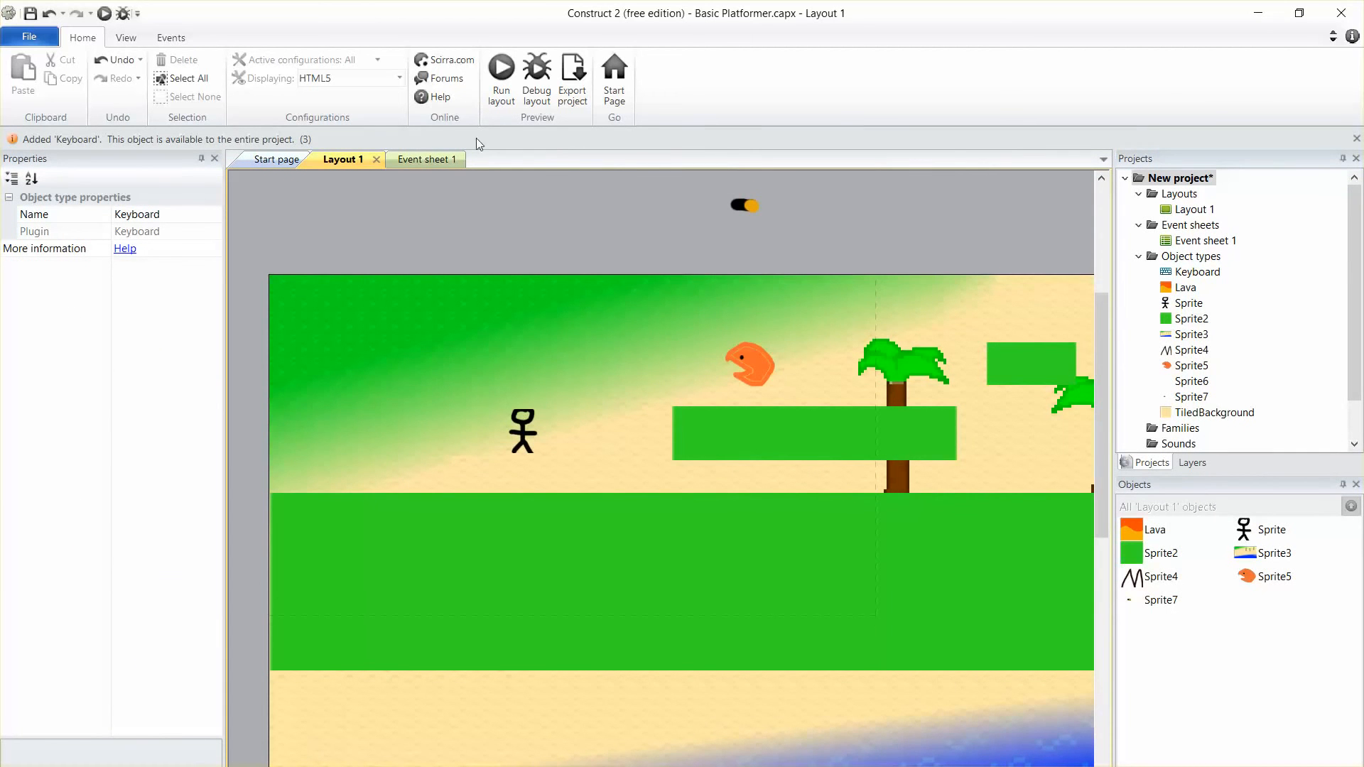
Add an event to Event sheet 1 with the Keyboard condition On key pressed for the Space key
{"action": "left_click", "coordinate": [425, 158]}
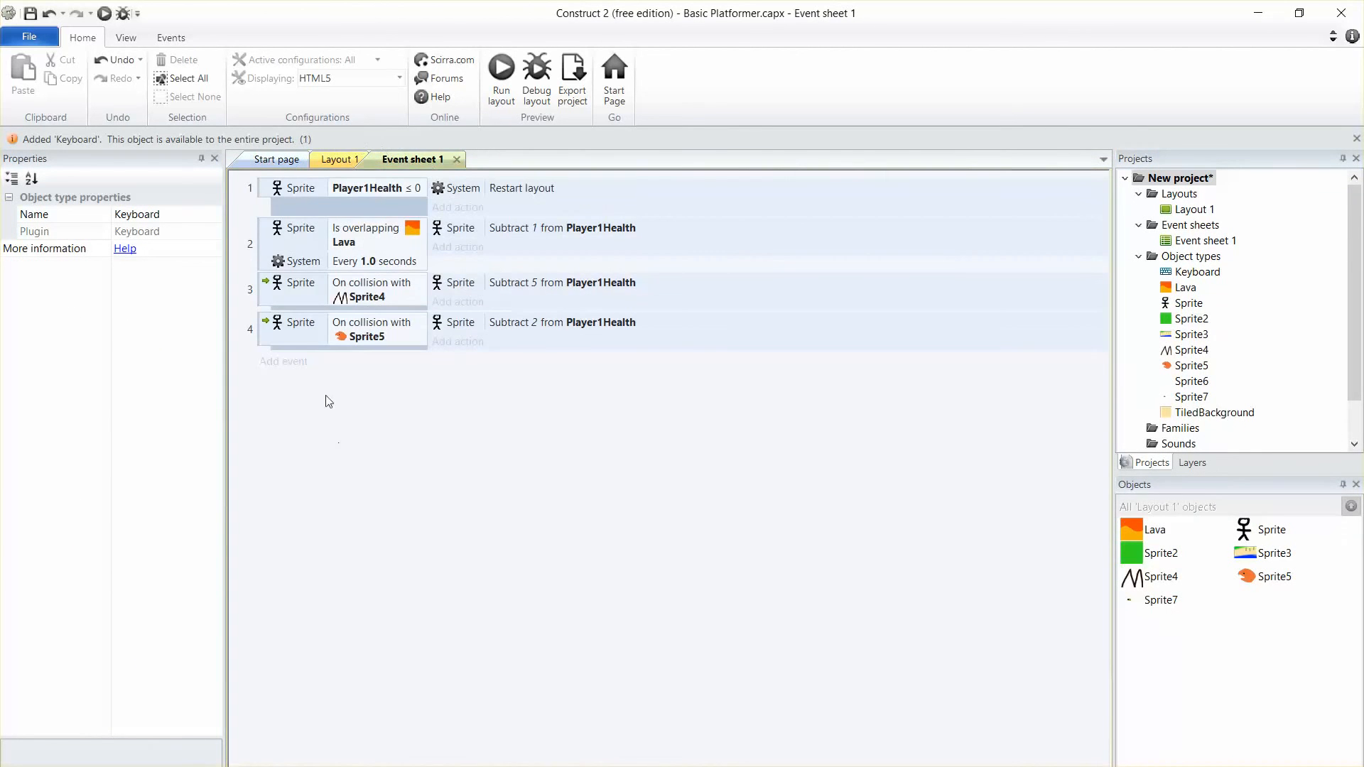
{"action": "left_click", "coordinate": [305, 342]}
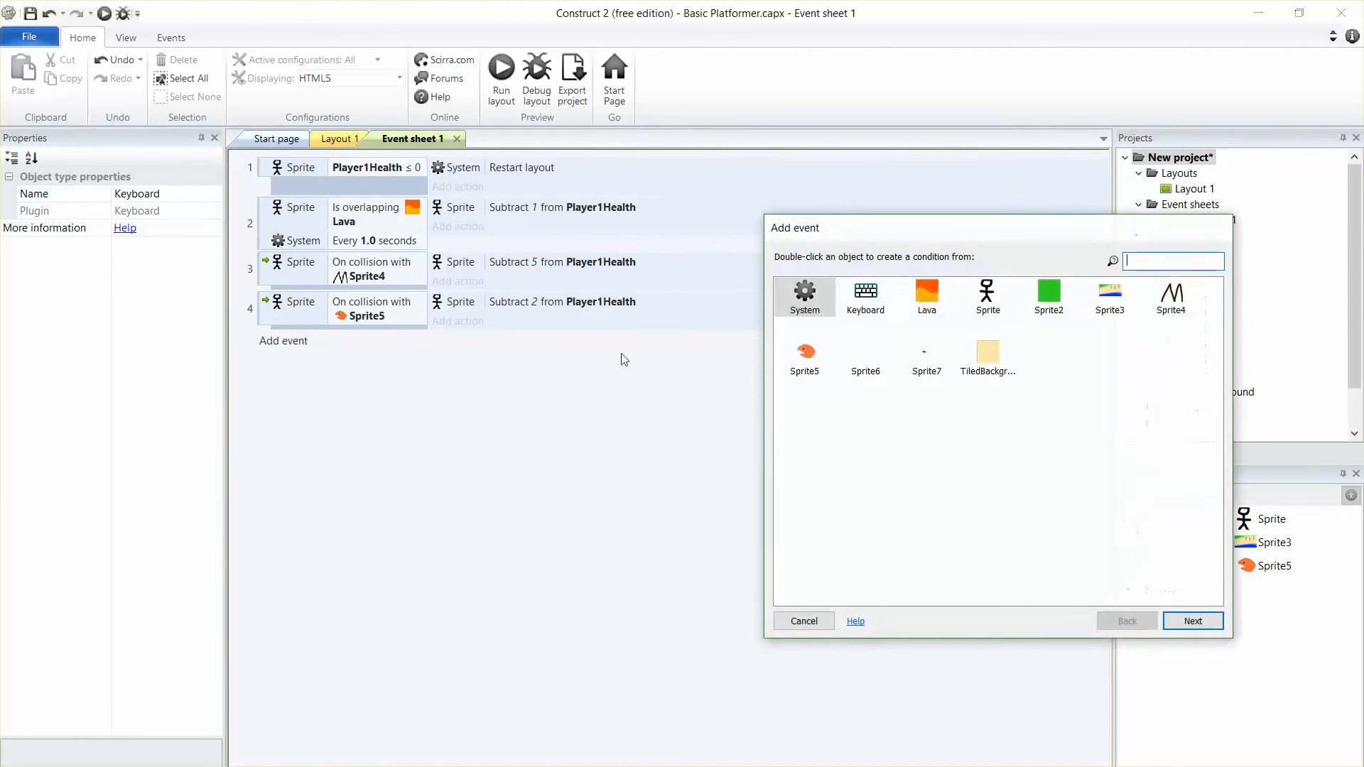
{"action": "double_click", "coordinate": [867, 297]}
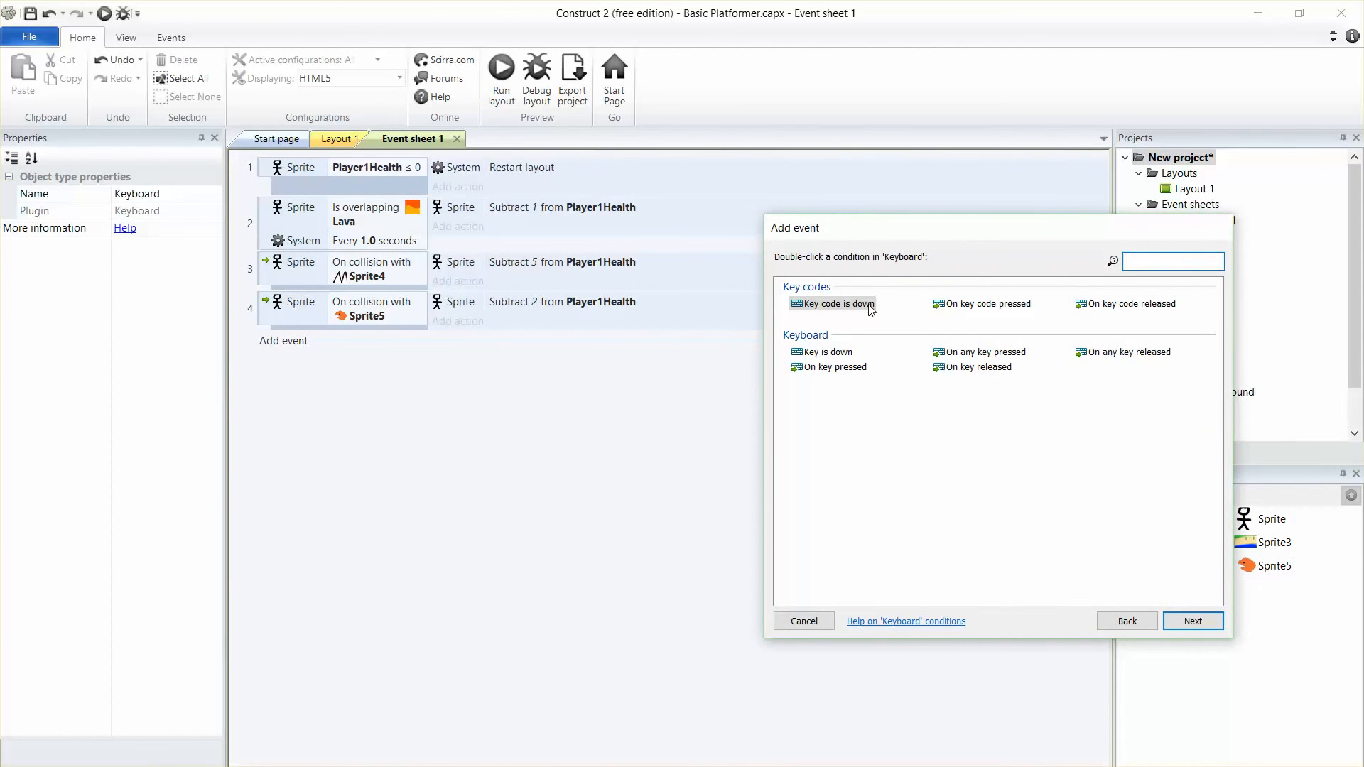
{"action": "double_click", "coordinate": [845, 368]}
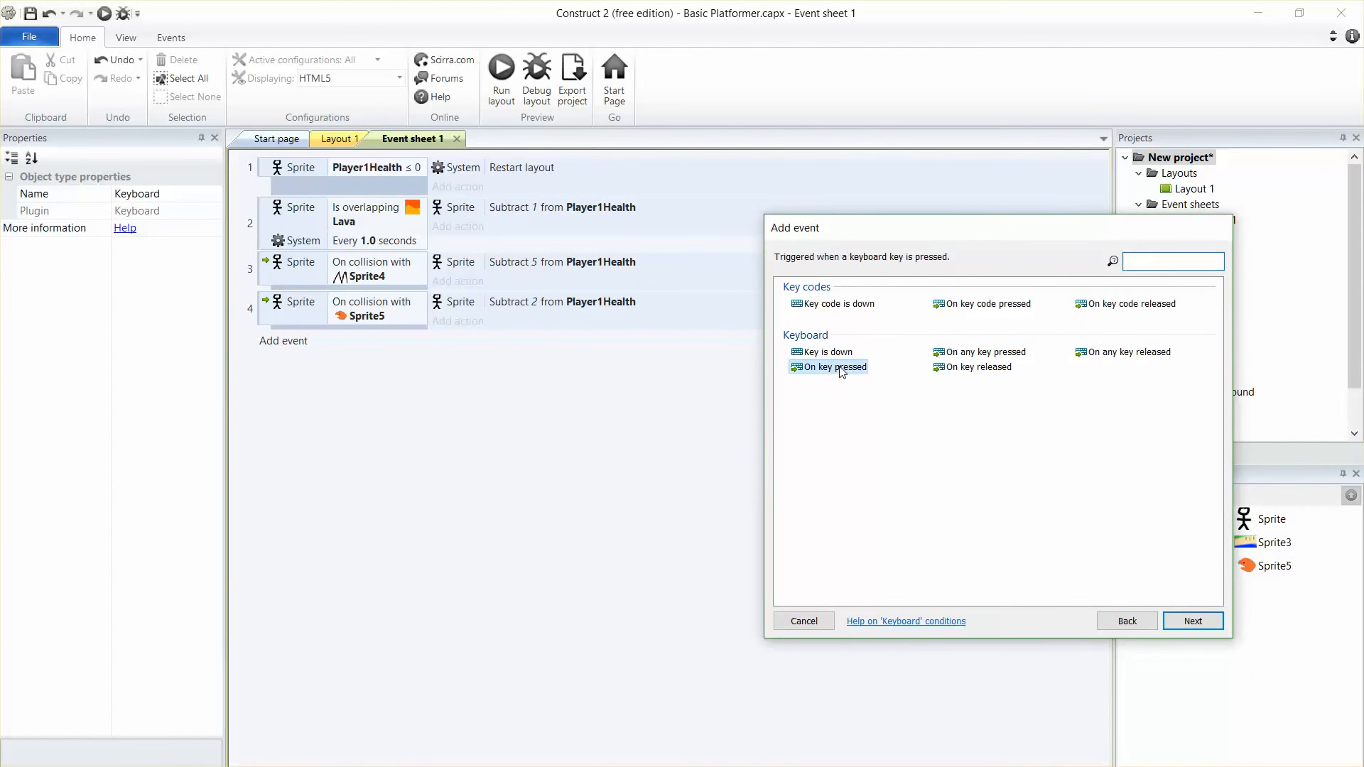
{"action": "left_click", "coordinate": [842, 419]}
{"action": "key", "text": "space"}
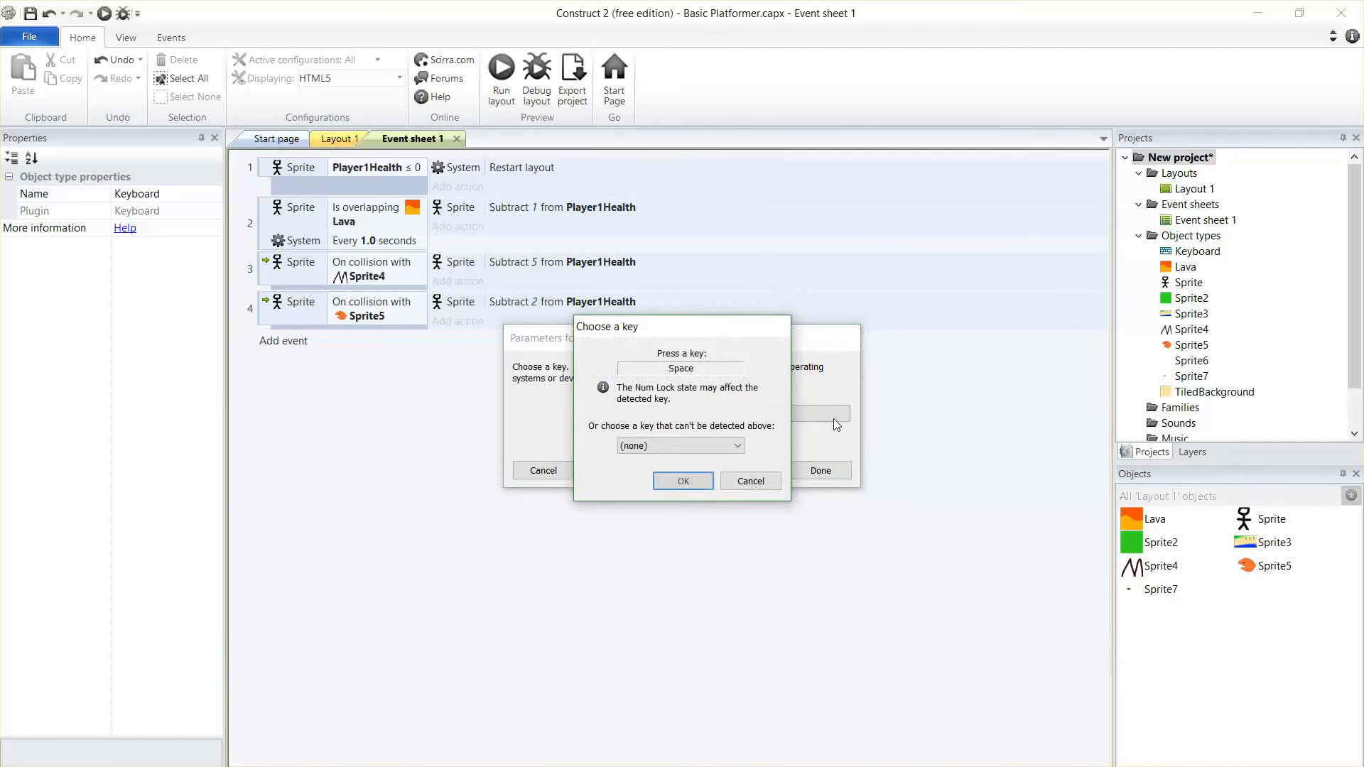
{"action": "left_click", "coordinate": [684, 482]}
{"action": "left_click", "coordinate": [821, 473]}
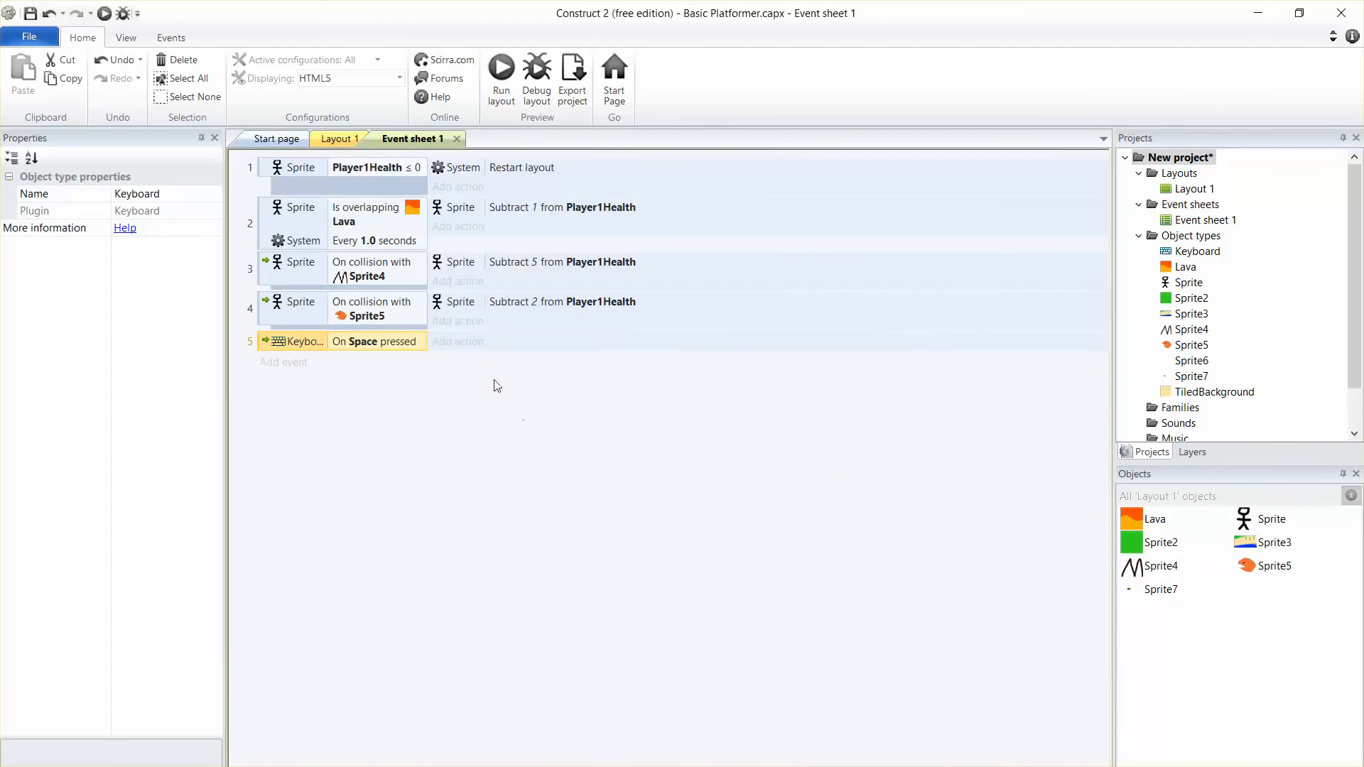
Give the Space event an action that makes the player Sprite spawn Sprite7 on layer 0 at image point 0
{"action": "left_click", "coordinate": [474, 343]}
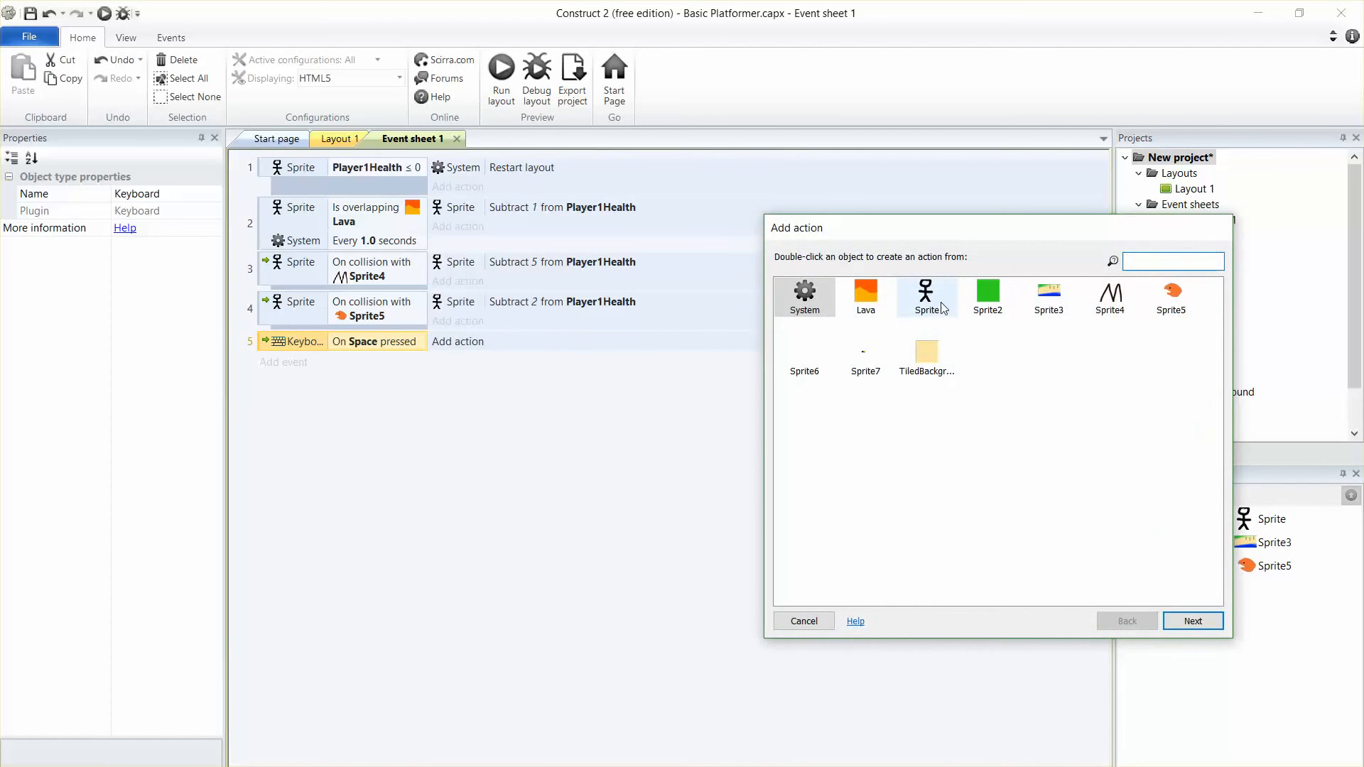
{"action": "double_click", "coordinate": [942, 305]}
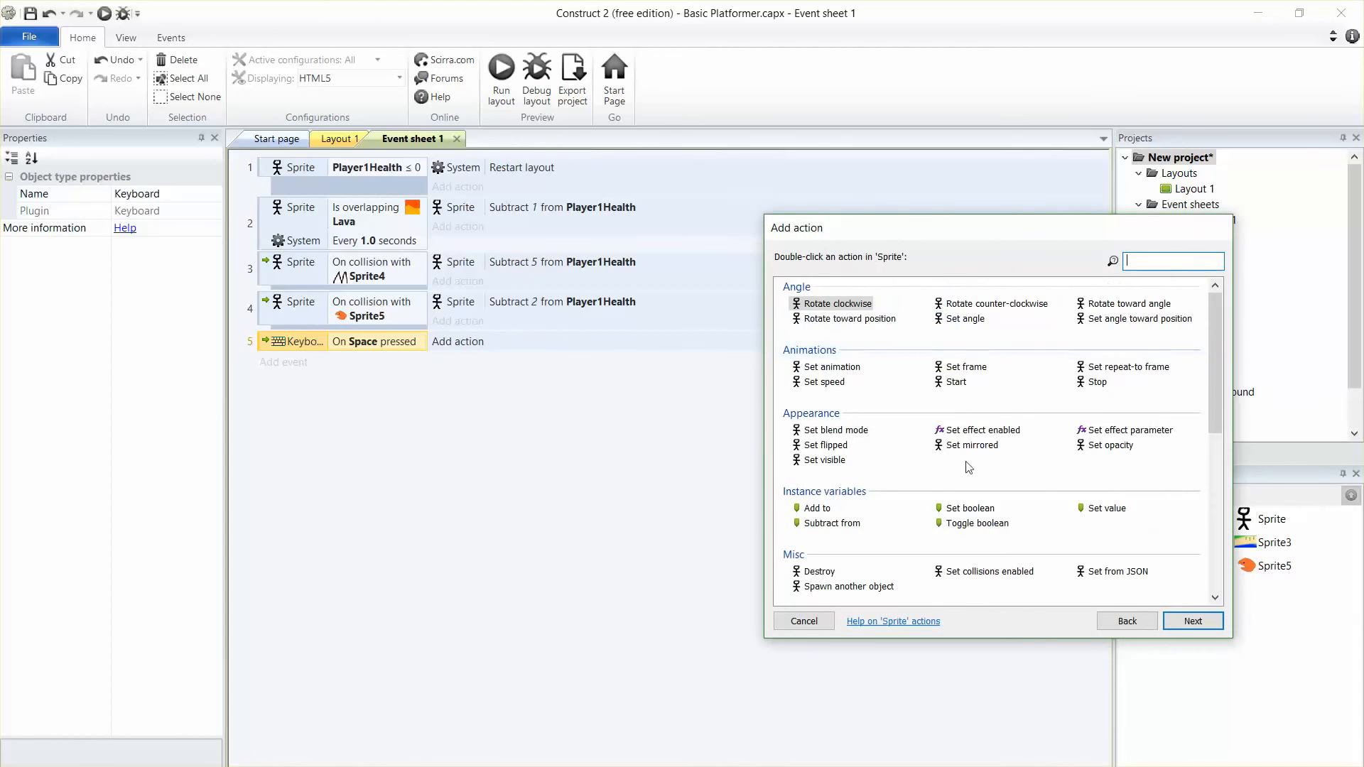
{"action": "scroll", "coordinate": [881, 460], "scroll_direction": "down", "scroll_amount": 5}
{"action": "double_click", "coordinate": [849, 437]}
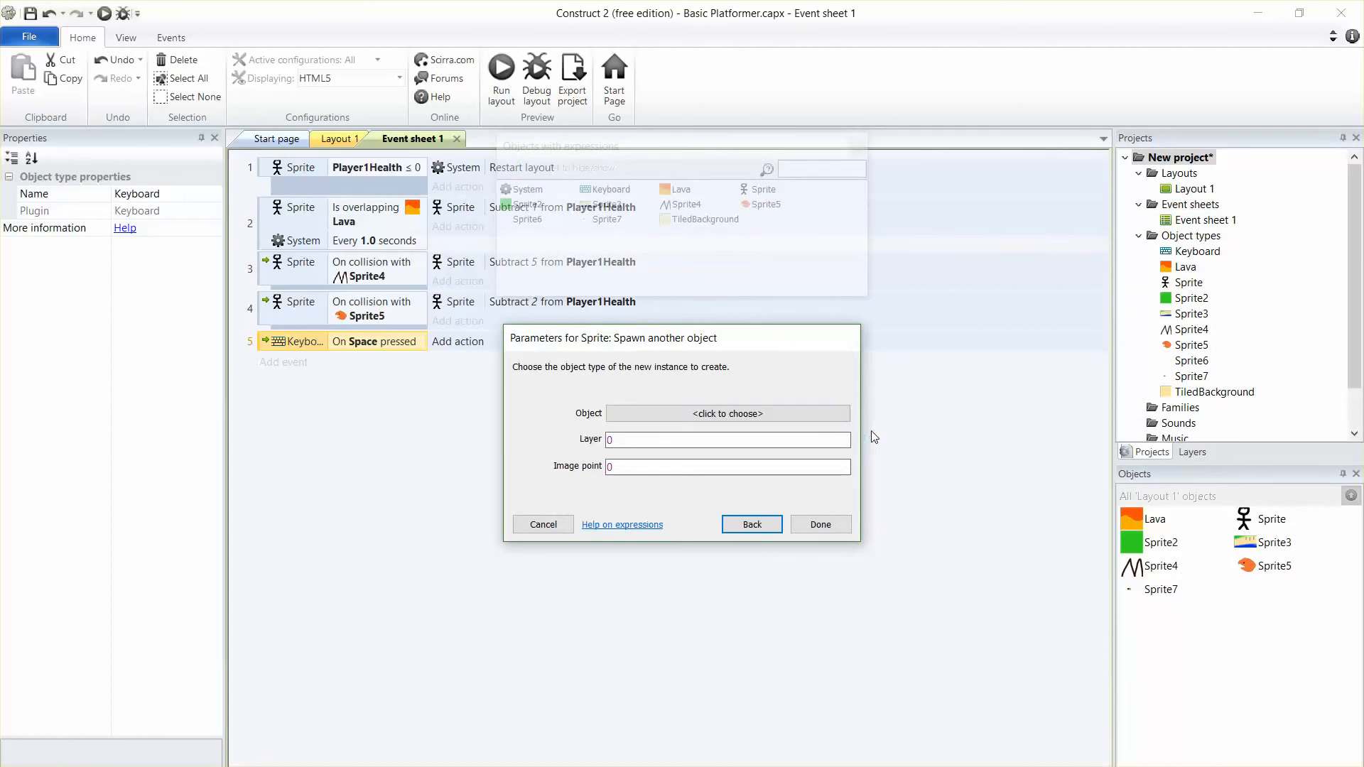
{"action": "left_click", "coordinate": [768, 419]}
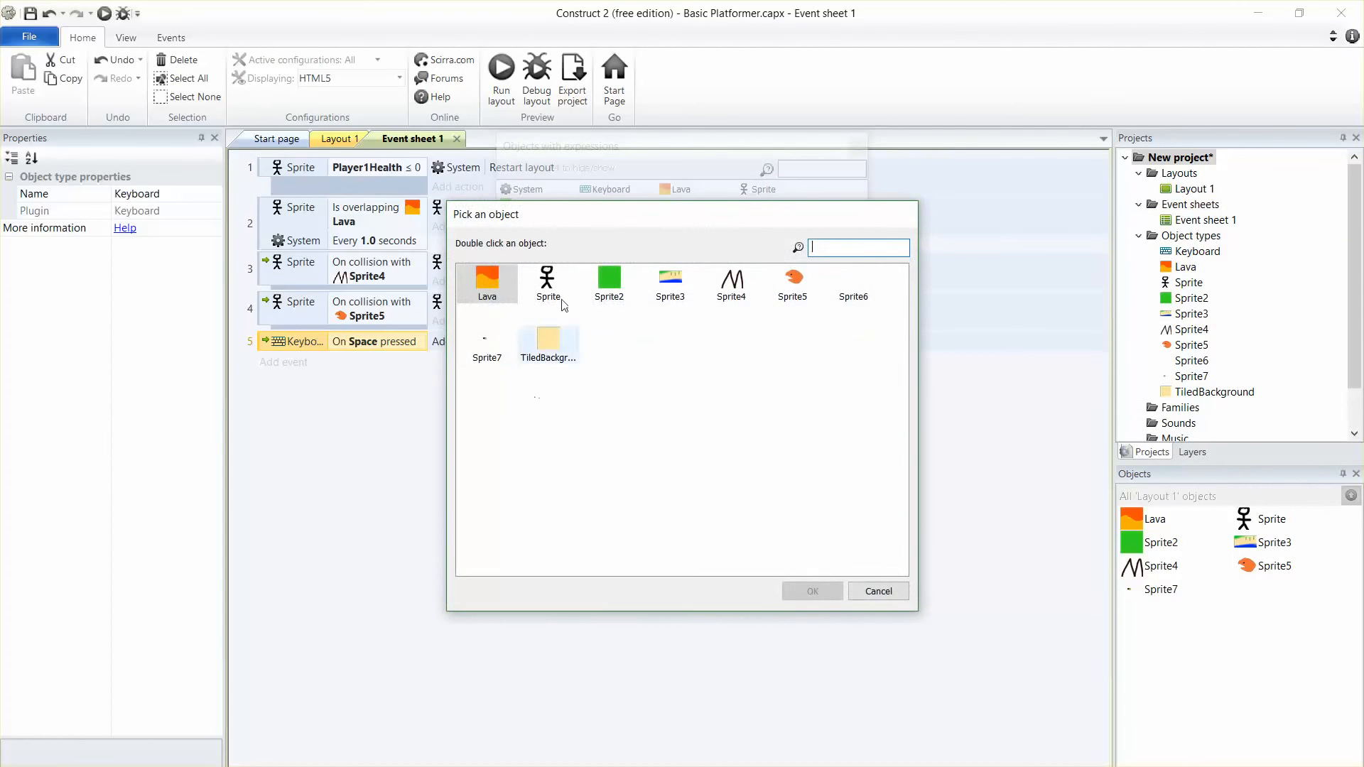
{"action": "double_click", "coordinate": [486, 346]}
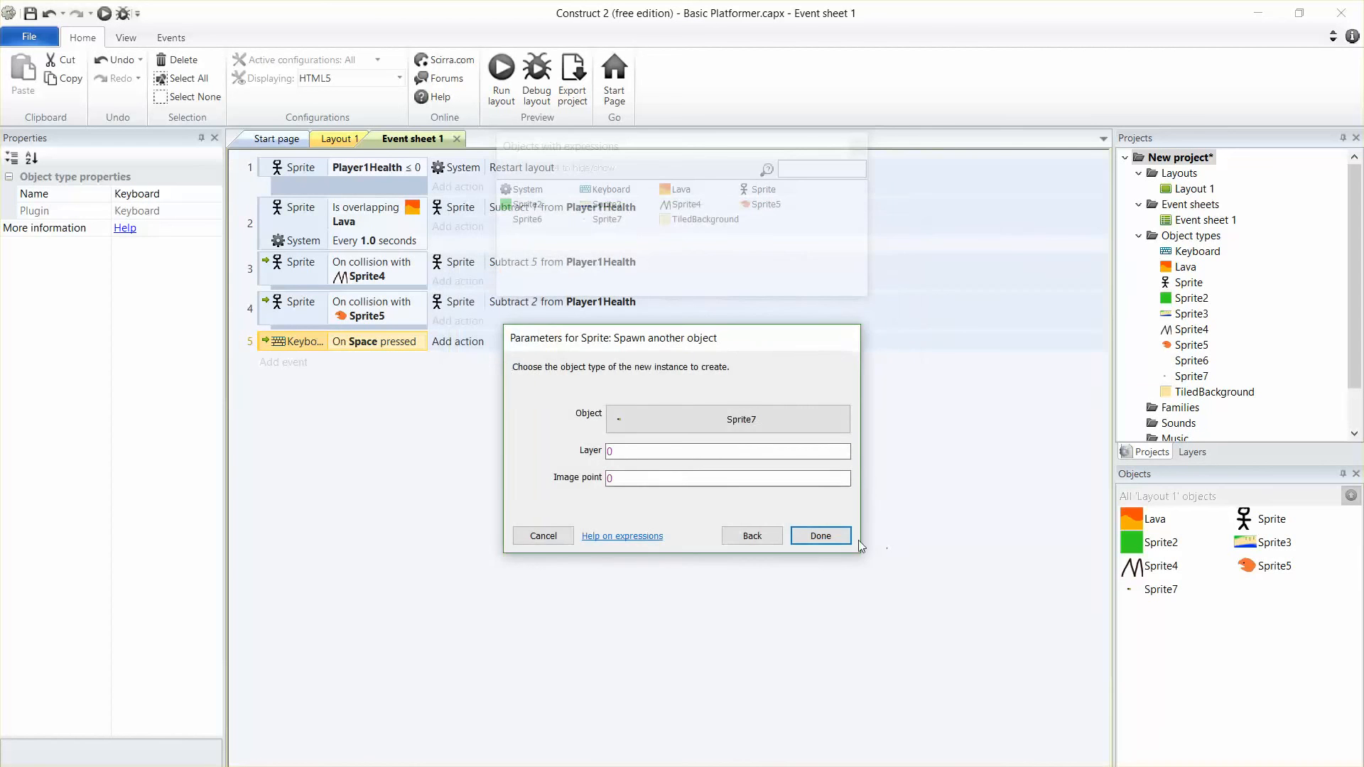
{"action": "left_click", "coordinate": [821, 536]}
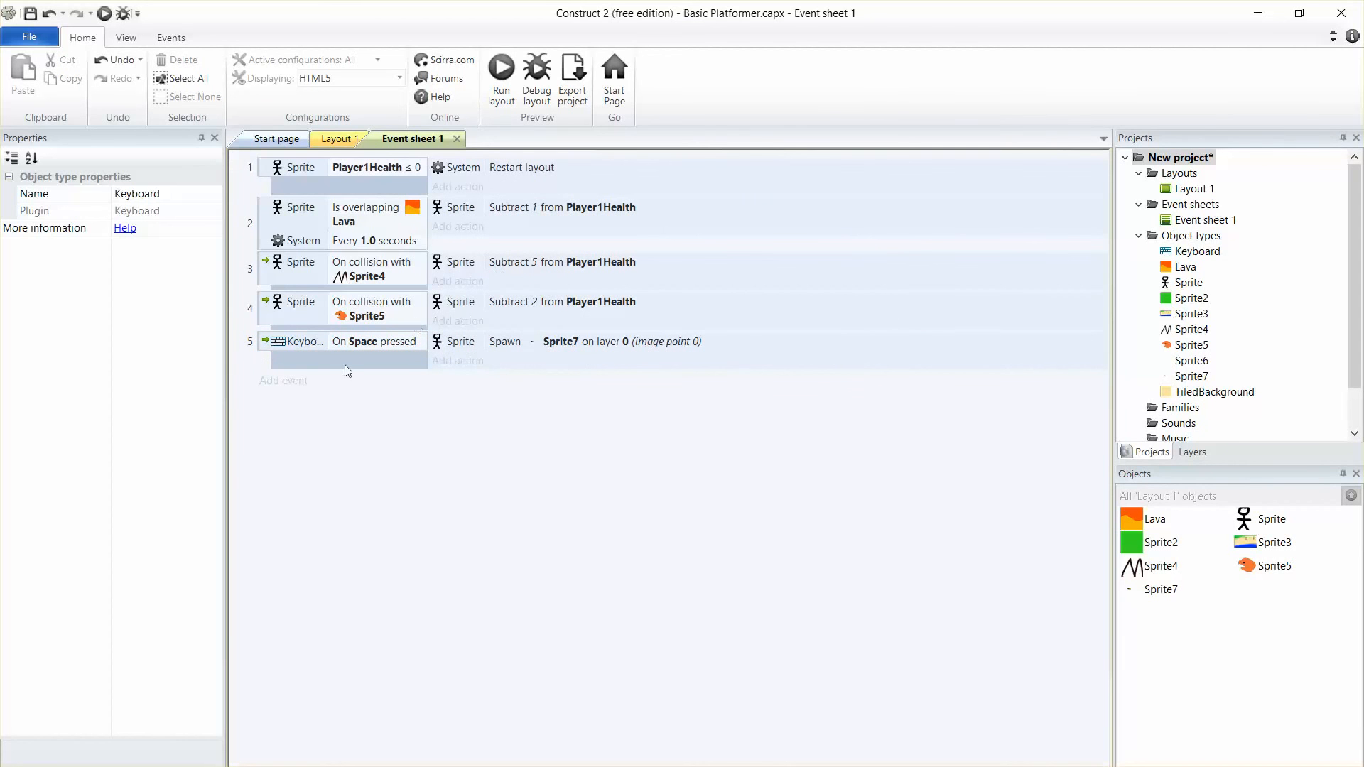
Add an event for the bullet Sprite7 with the condition On collision with another object, choosing the enemy Sprite5
{"action": "left_click", "coordinate": [310, 385]}
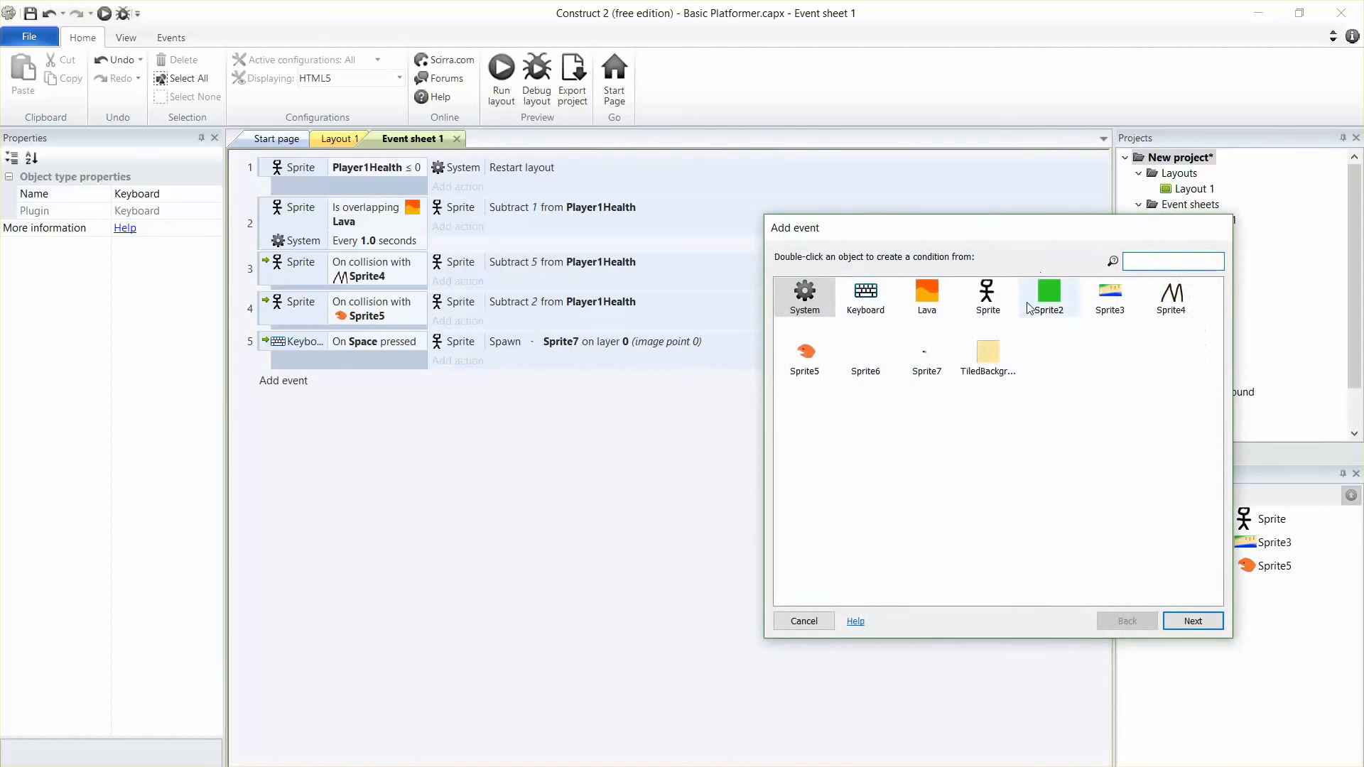
{"action": "double_click", "coordinate": [917, 361]}
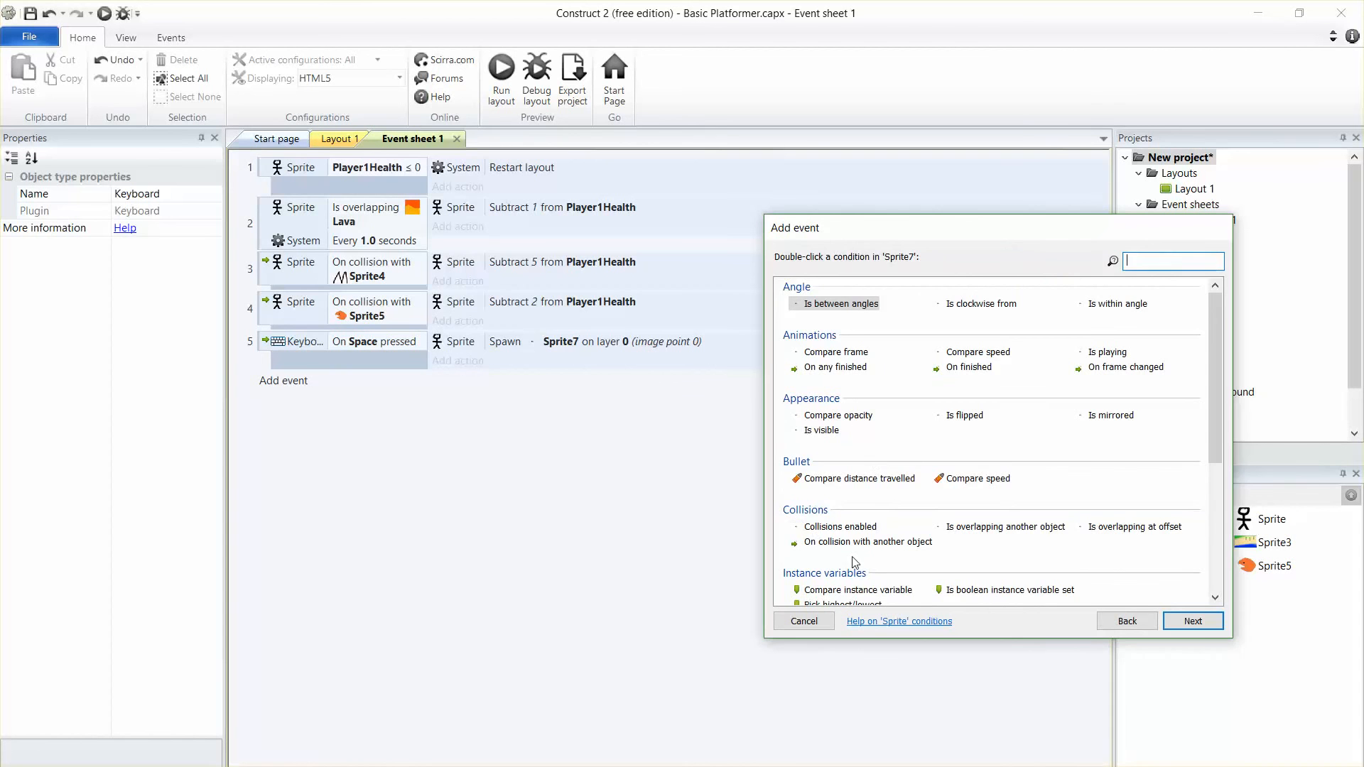
{"action": "double_click", "coordinate": [868, 543]}
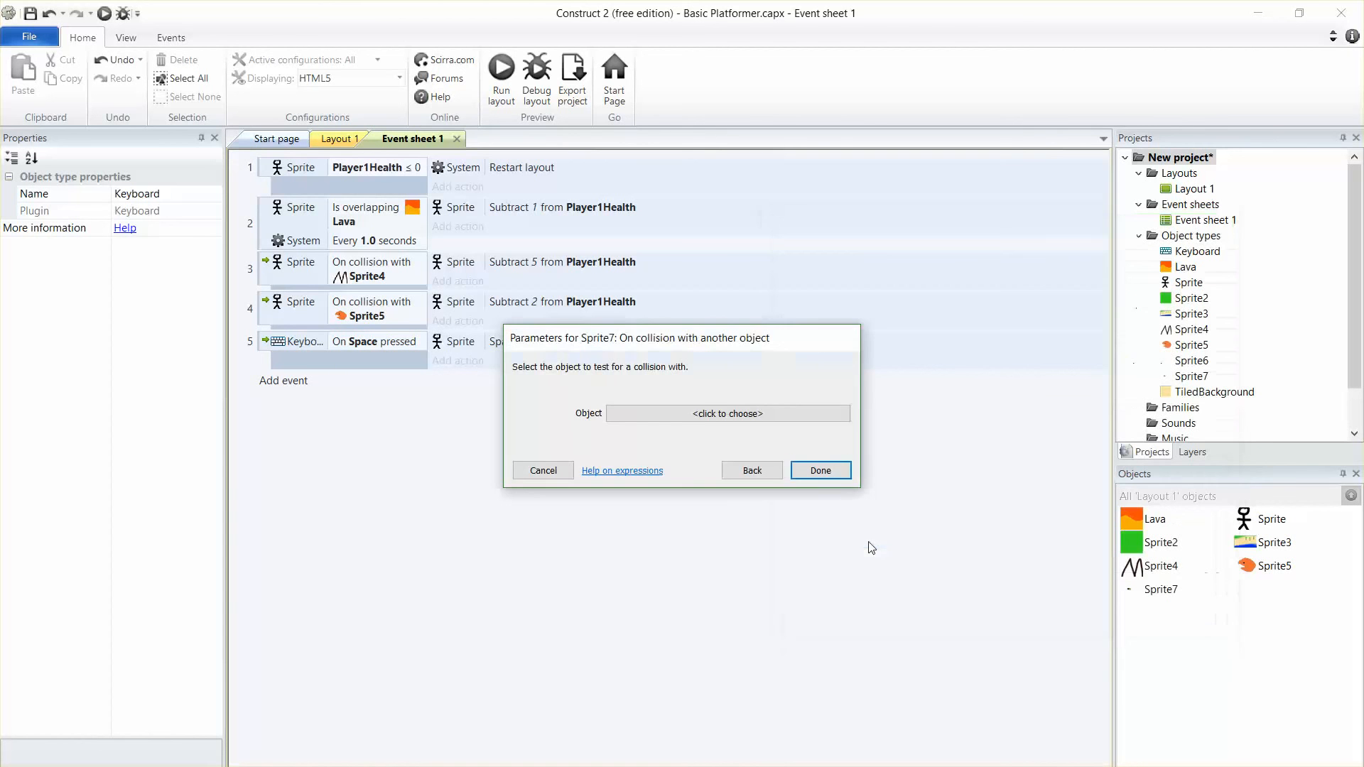
{"action": "left_click", "coordinate": [703, 422]}
{"action": "left_click", "coordinate": [794, 280]}
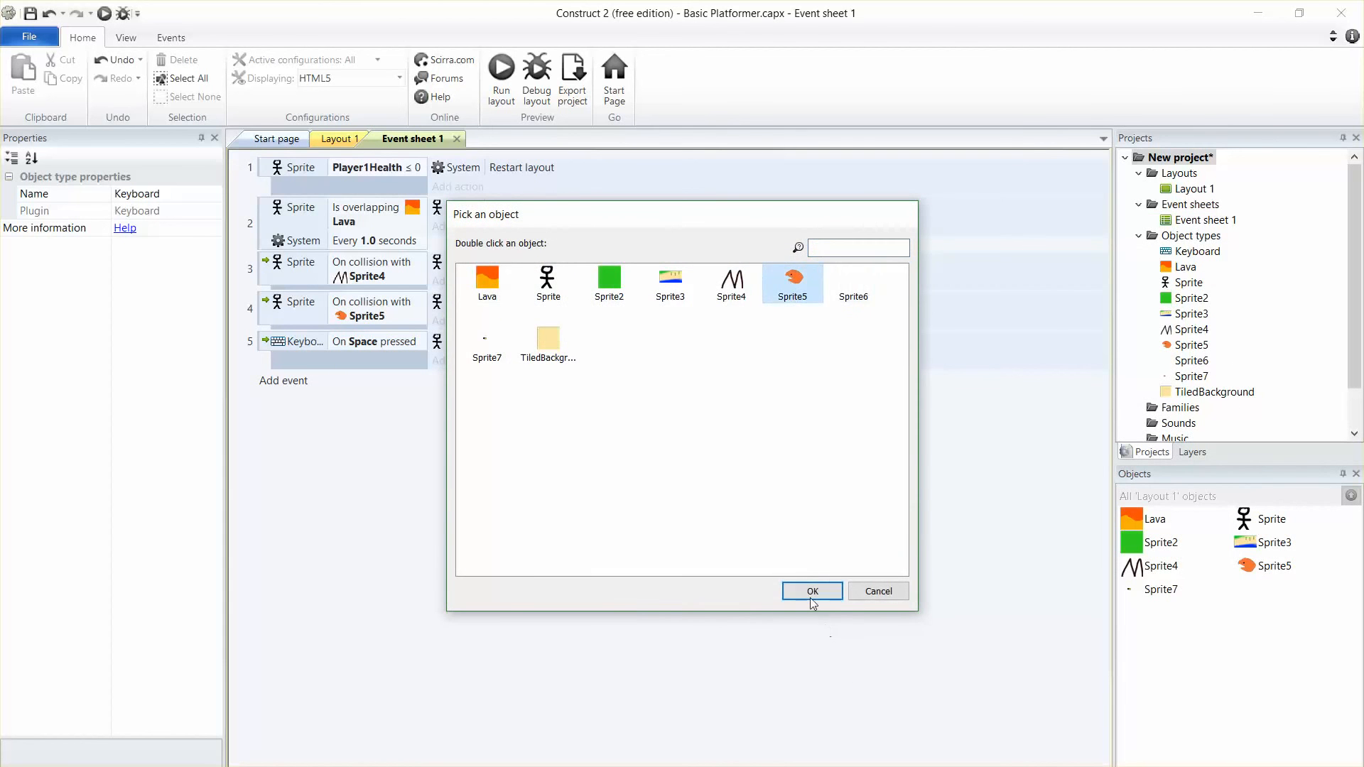
{"action": "left_click", "coordinate": [812, 591]}
{"action": "left_click", "coordinate": [821, 487]}
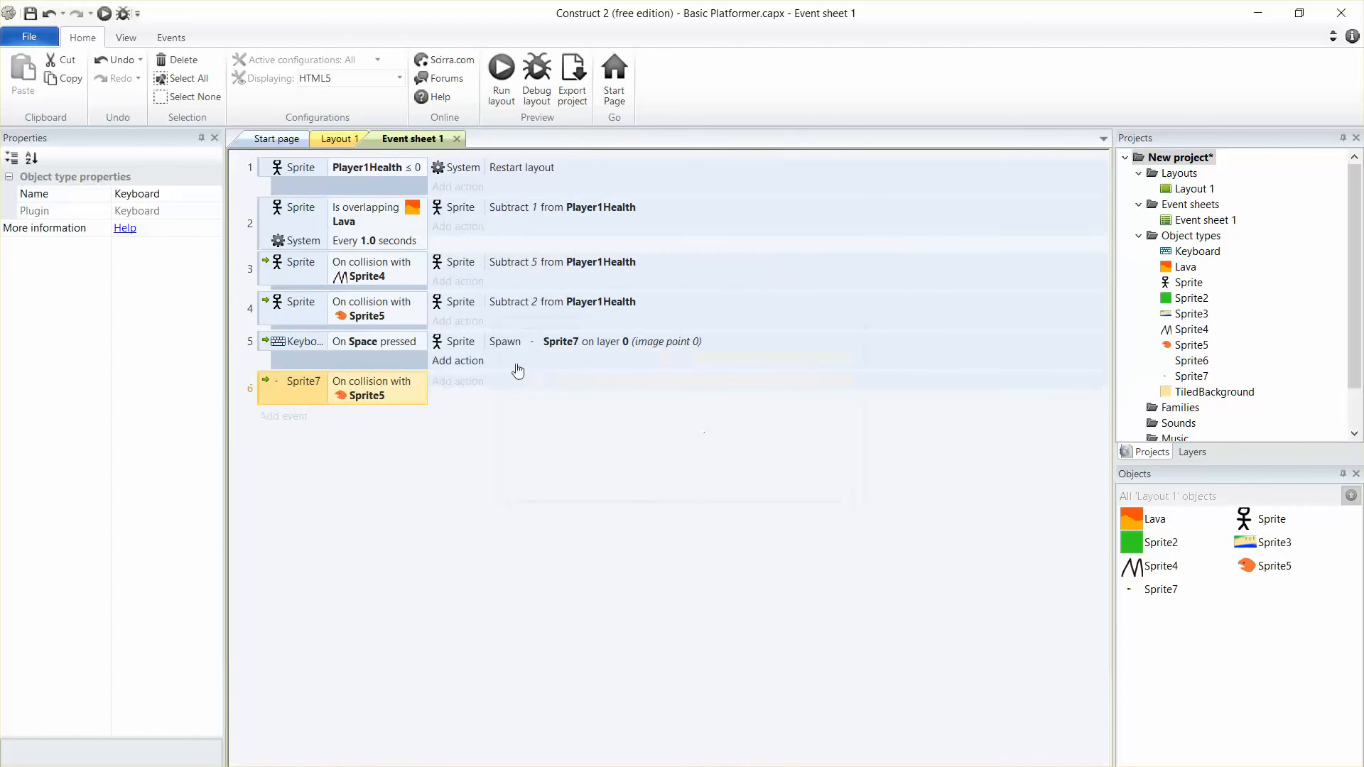
Add a Destroy action for the enemy Sprite5 to the bullet collision event
{"action": "left_click", "coordinate": [481, 384]}
{"action": "double_click", "coordinate": [1167, 299]}
{"action": "scroll", "coordinate": [976, 466], "scroll_direction": "down", "scroll_amount": 4}
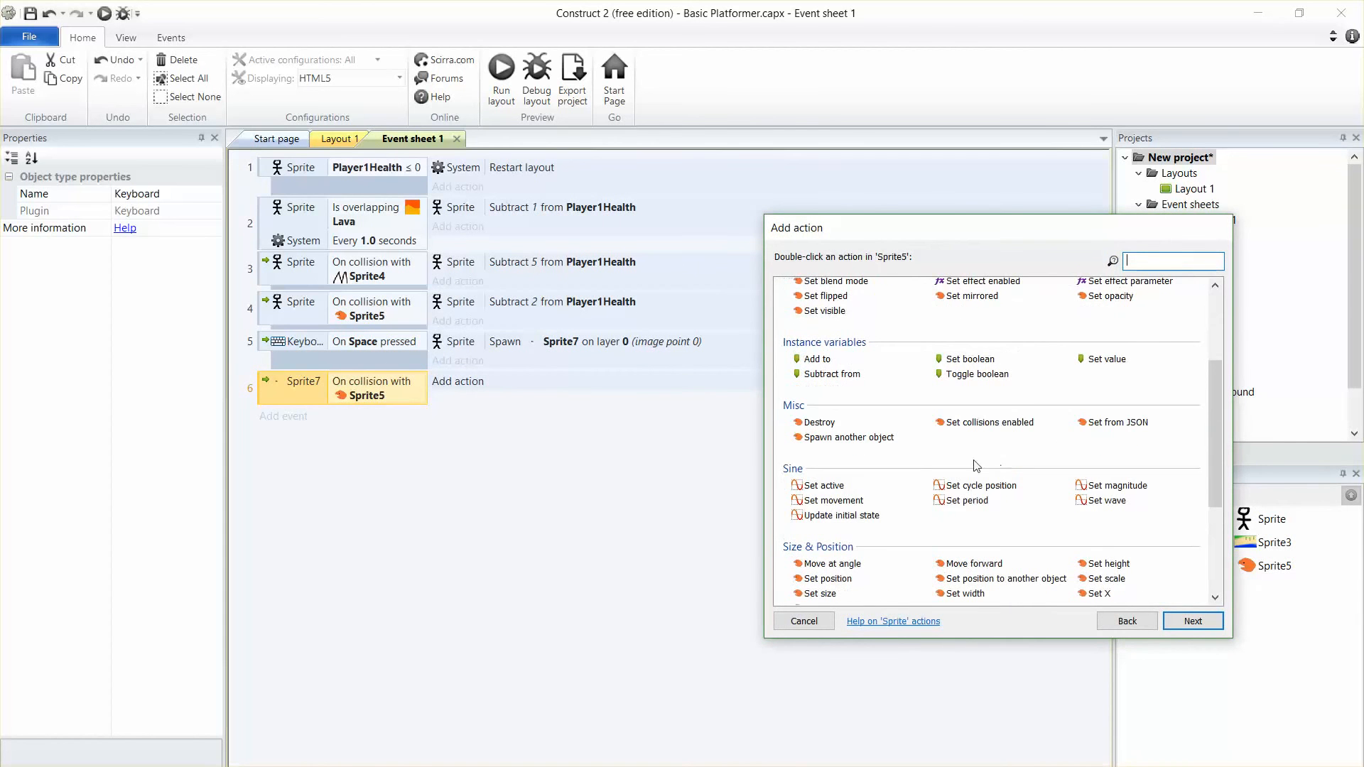
{"action": "double_click", "coordinate": [817, 422]}
{"action": "double_click", "coordinate": [673, 475]}
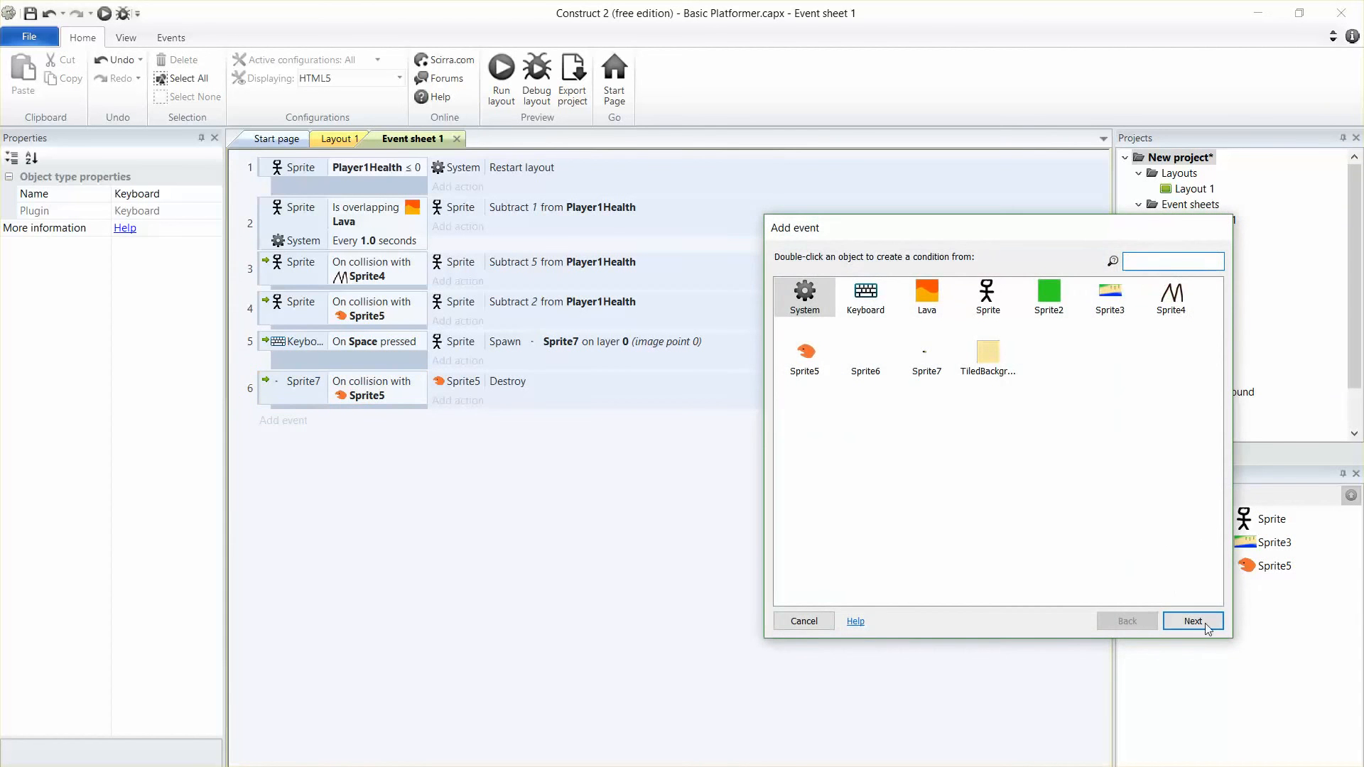
{"action": "left_click", "coordinate": [805, 621]}
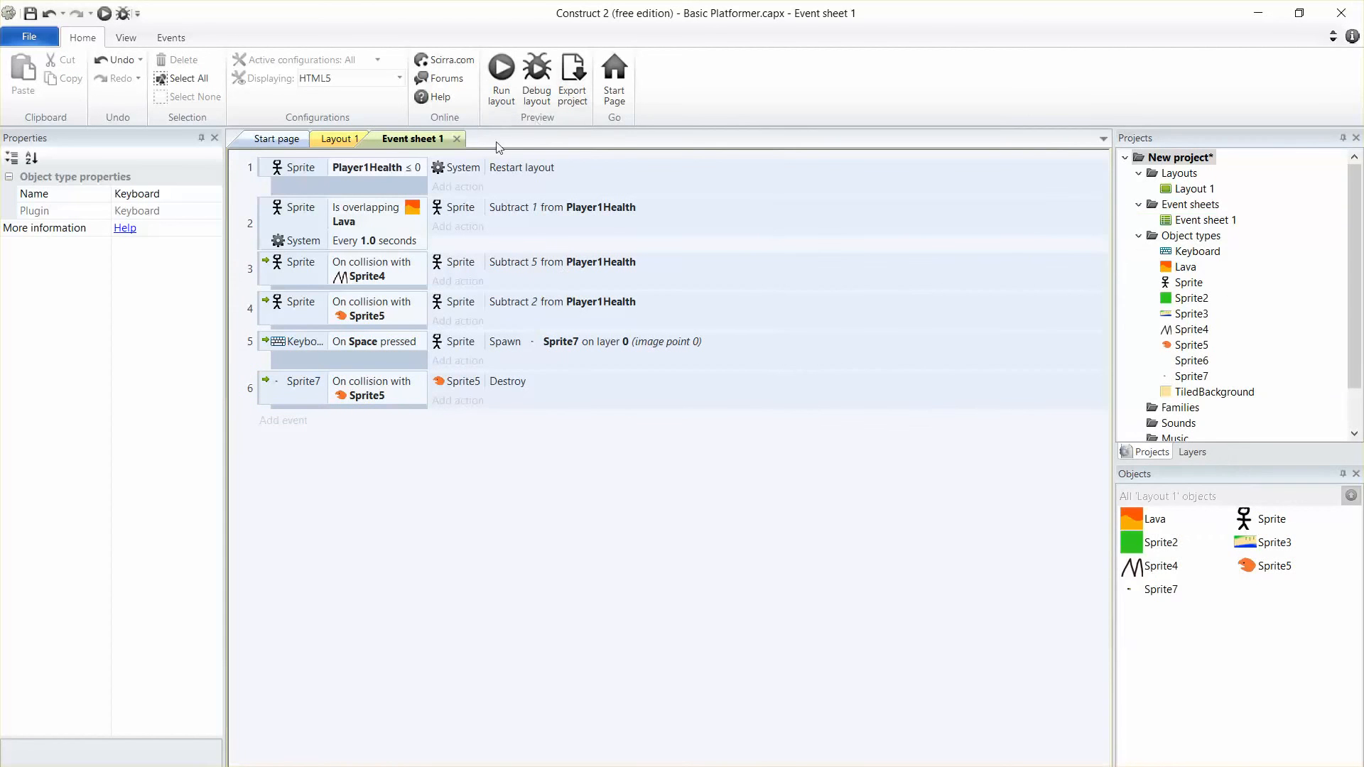
Run Layout 1 and test firing bullets at the enemy while moving and jumping with the player
{"action": "left_click", "coordinate": [326, 140]}
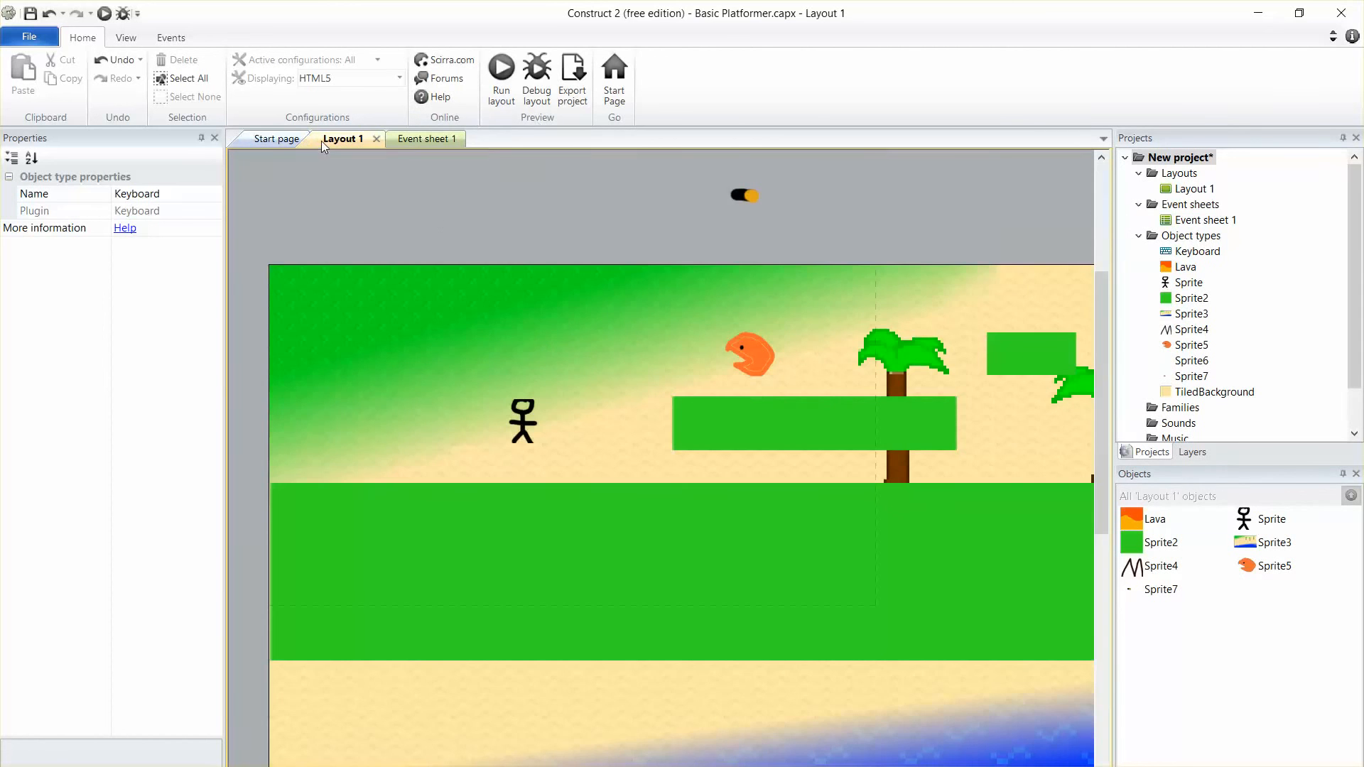
{"action": "left_click", "coordinate": [501, 91]}
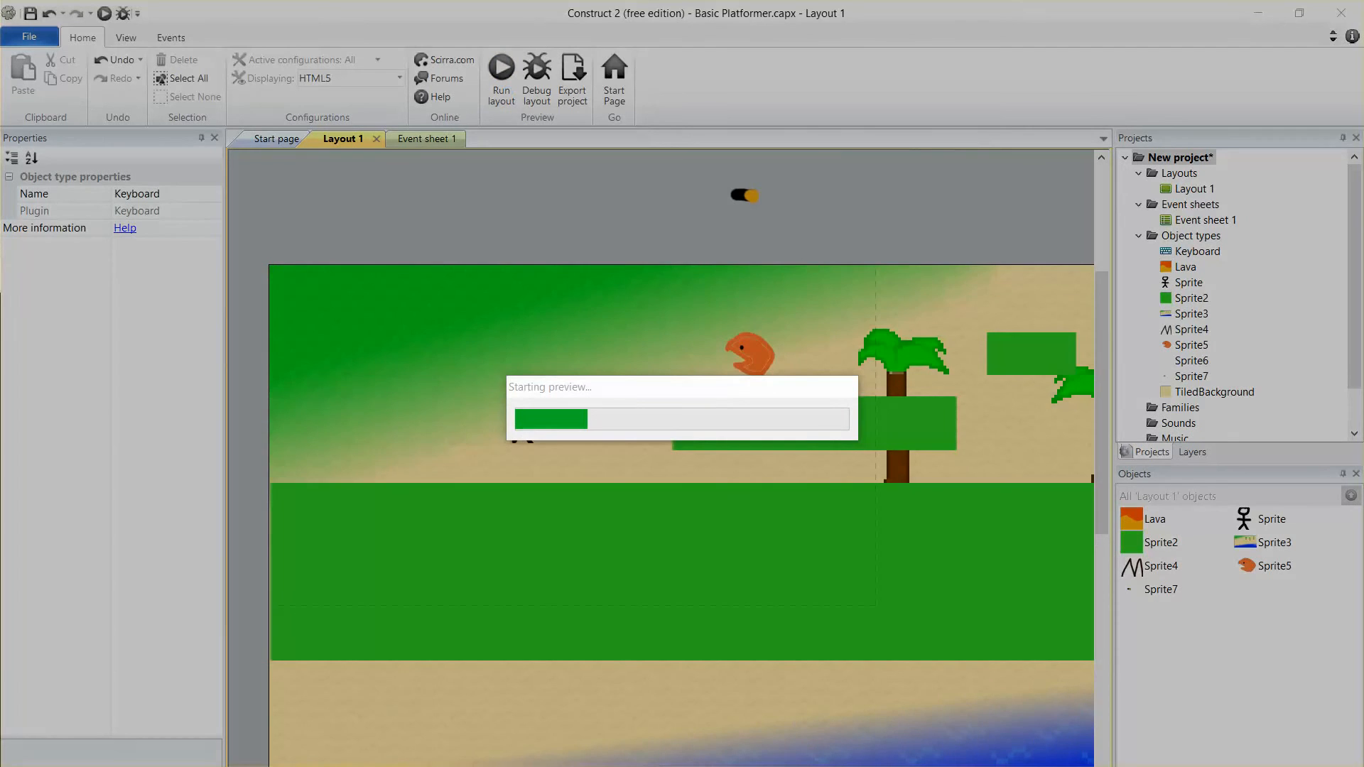
{"action": "key", "text": "Right"}
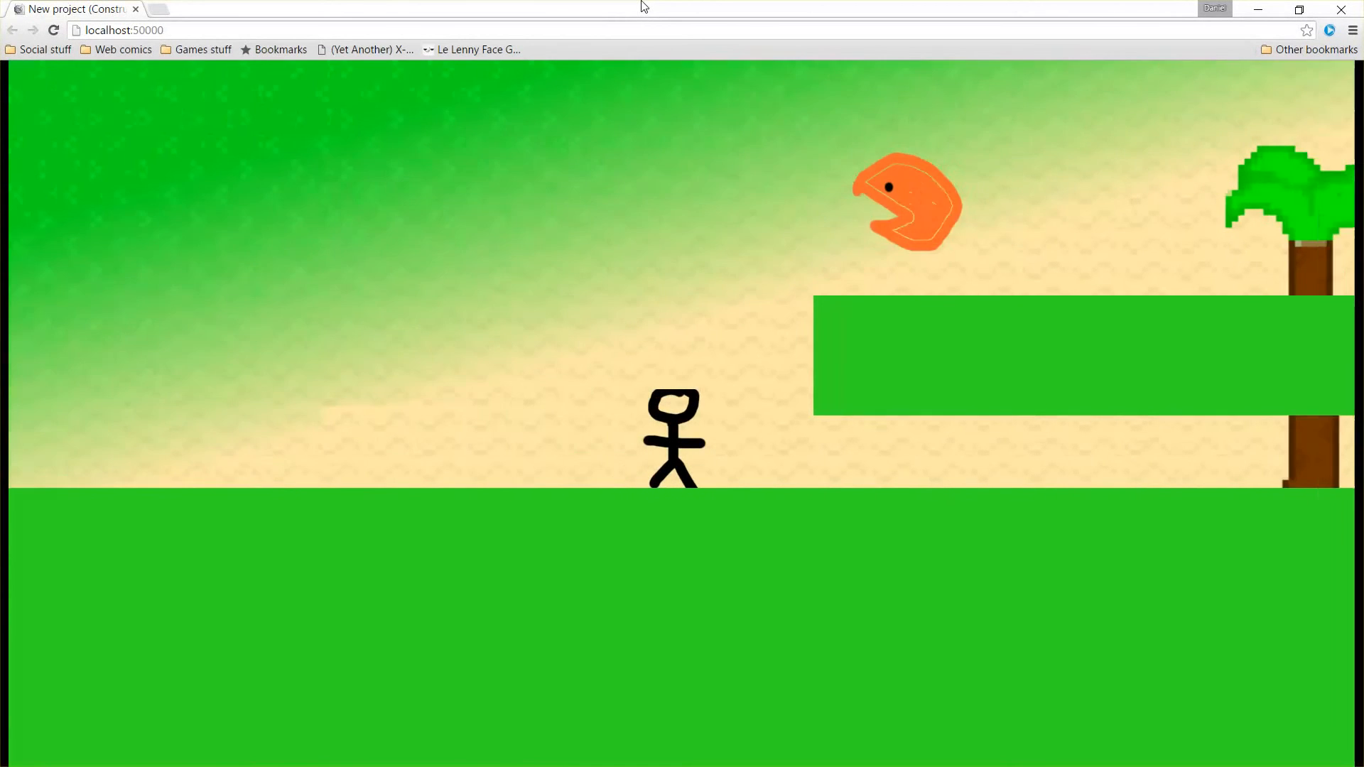
{"action": "key", "text": "Left"}
{"action": "key", "text": "Right"}
{"action": "key", "text": "Up"}
{"action": "key", "text": "space"}
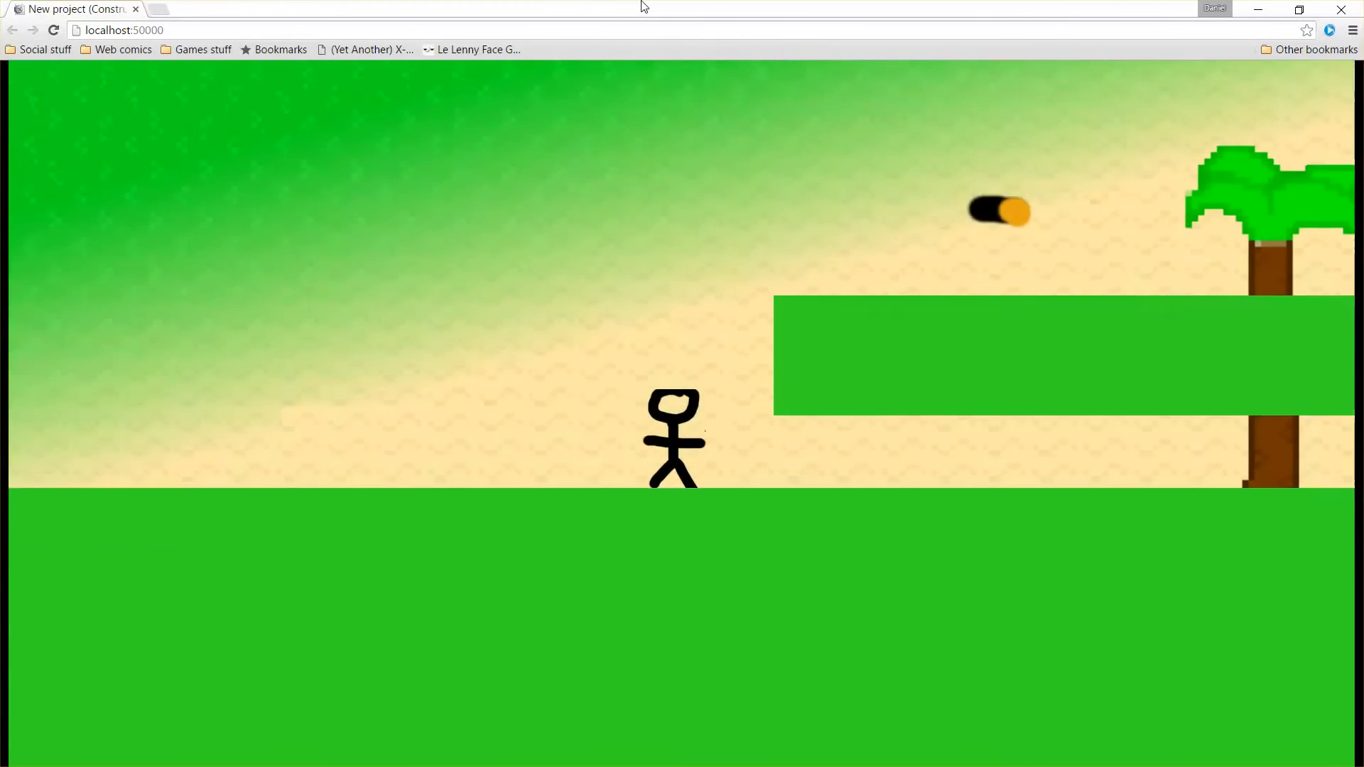
{"action": "key", "text": "space"}
{"action": "key", "text": "Up"}
{"action": "key", "text": "Right"}
{"action": "key", "text": "space"}
{"action": "key", "text": "Up"}
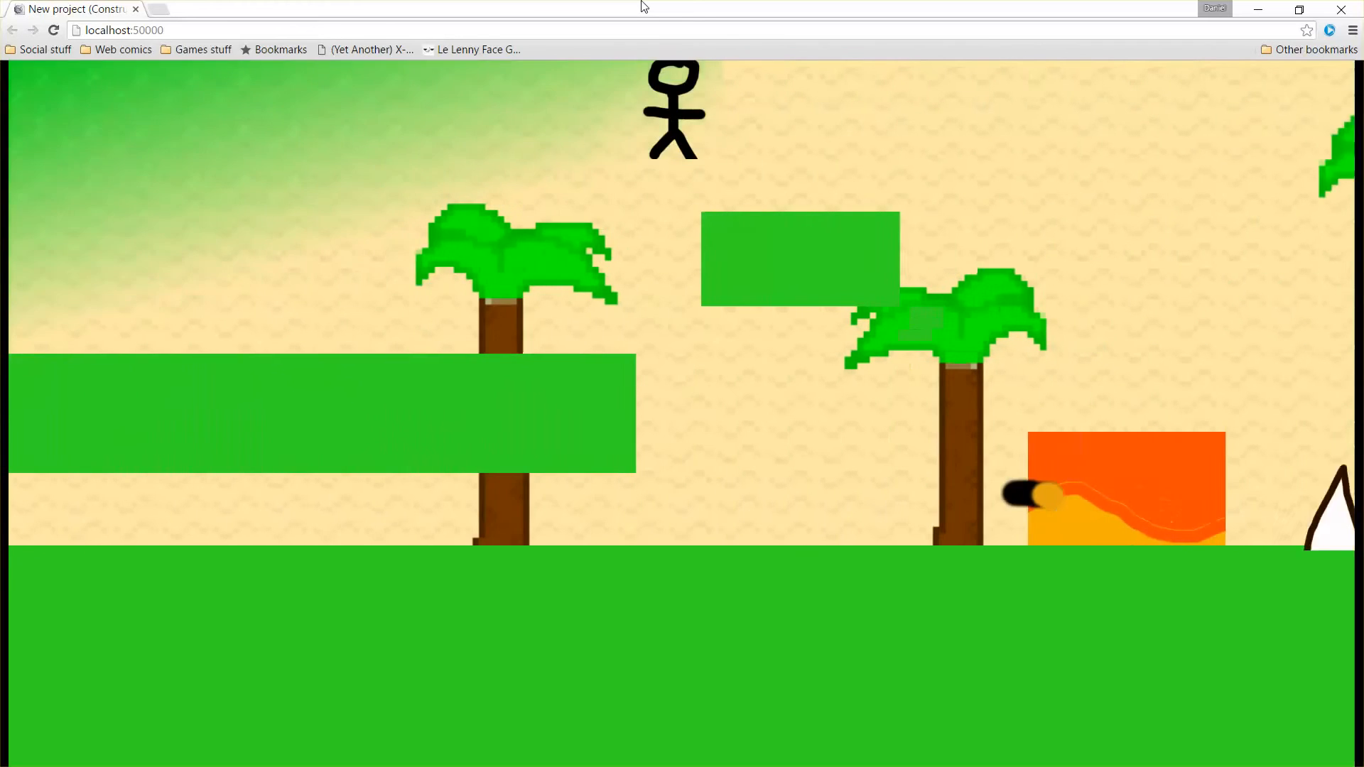
Test moving the player over the lava and spikes, fire another bullet, and close the preview
{"action": "key", "text": "Left"}
{"action": "key", "text": "Right"}
{"action": "key", "text": "Up"}
{"action": "key", "text": "Right"}
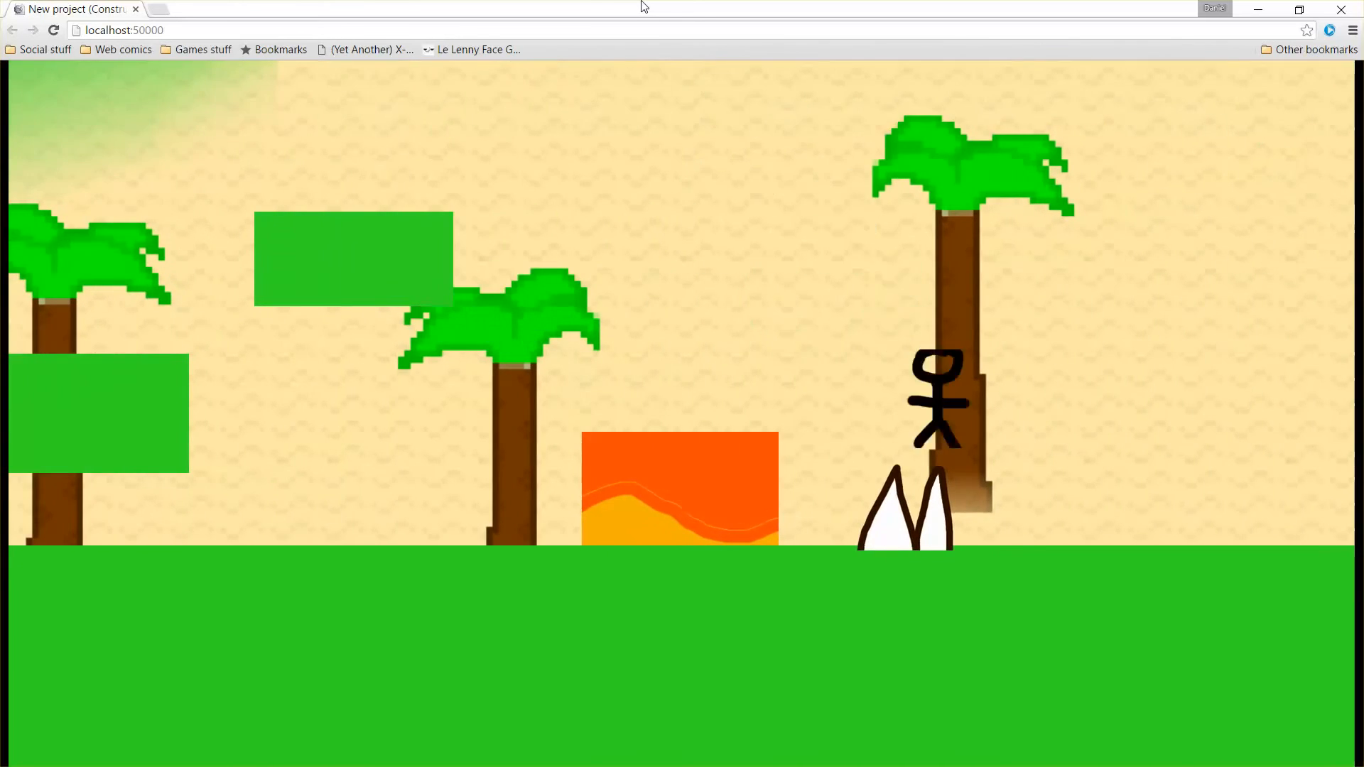
{"action": "key", "text": "Right"}
{"action": "key", "text": "Up"}
{"action": "key", "text": "space"}
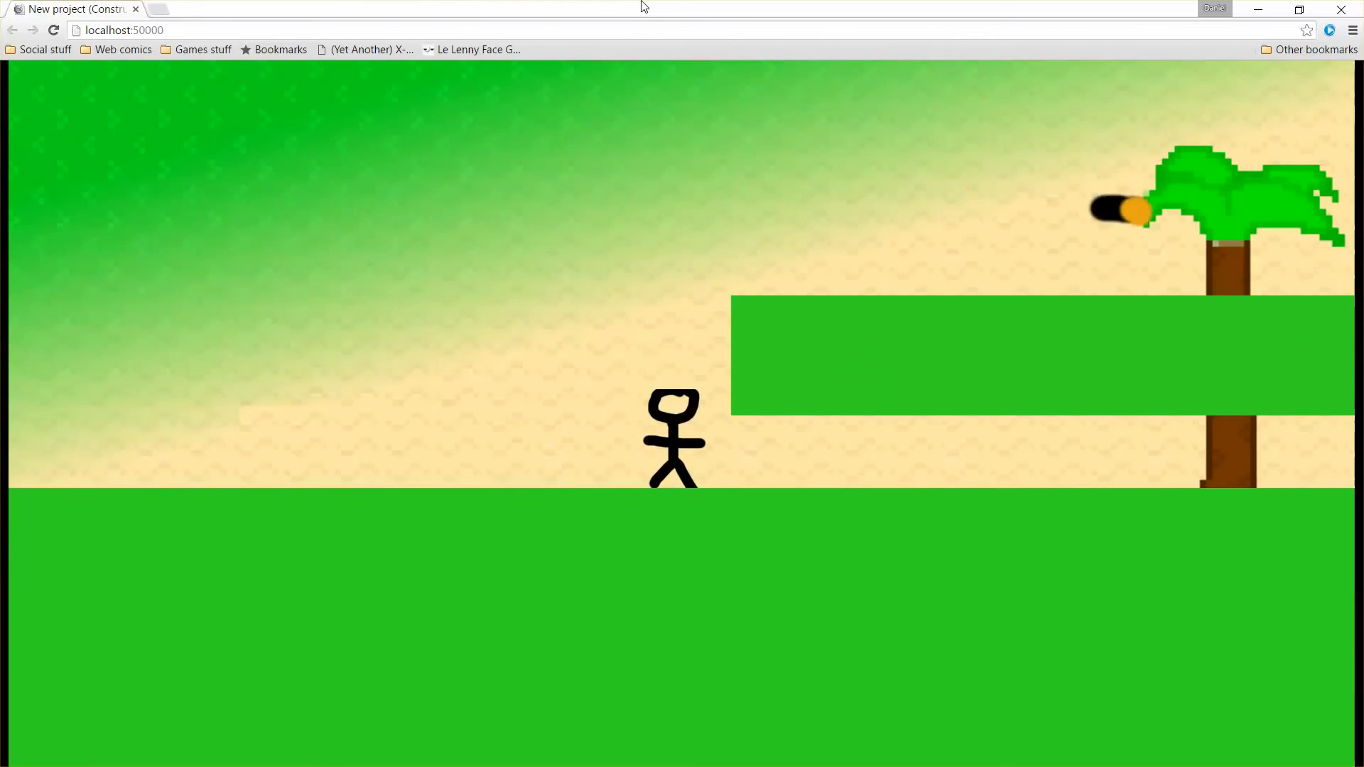
{"action": "key", "text": "Left"}
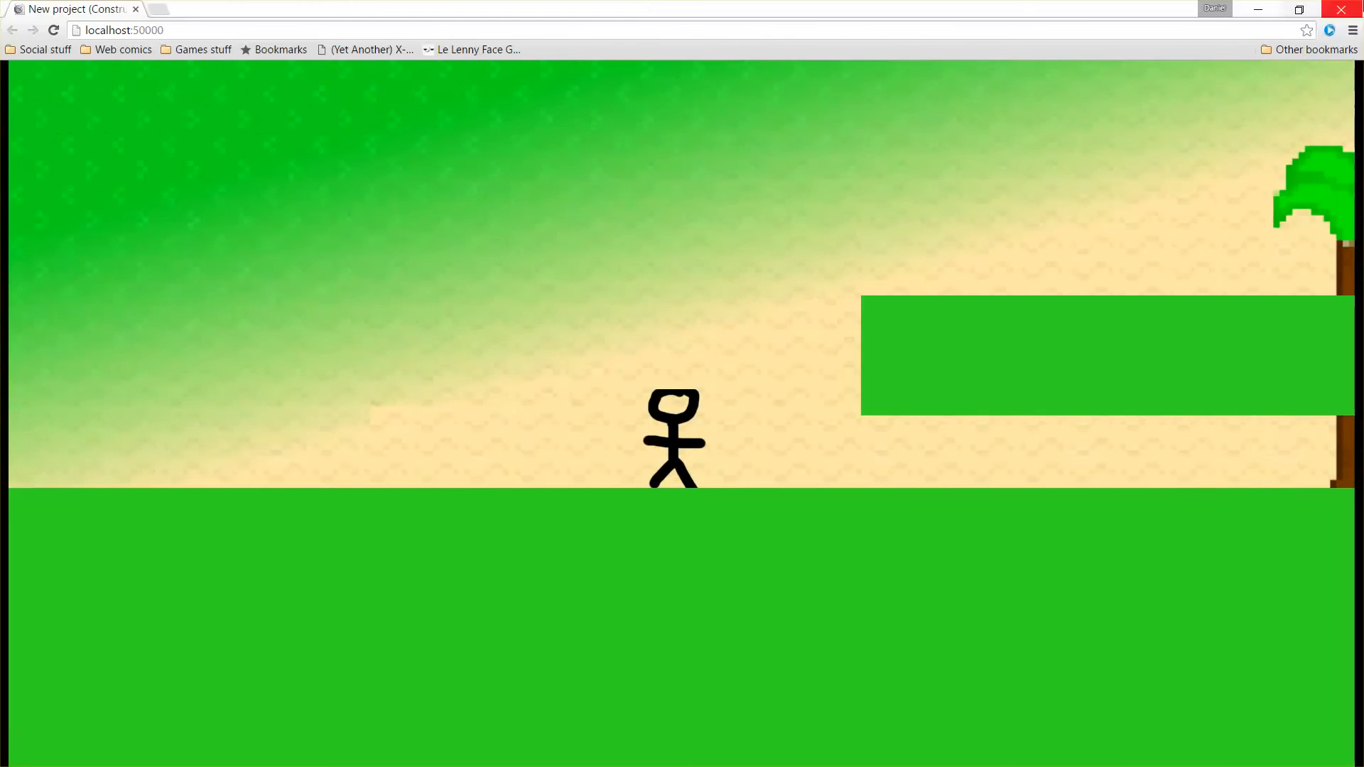
{"action": "left_click", "coordinate": [1341, 8]}
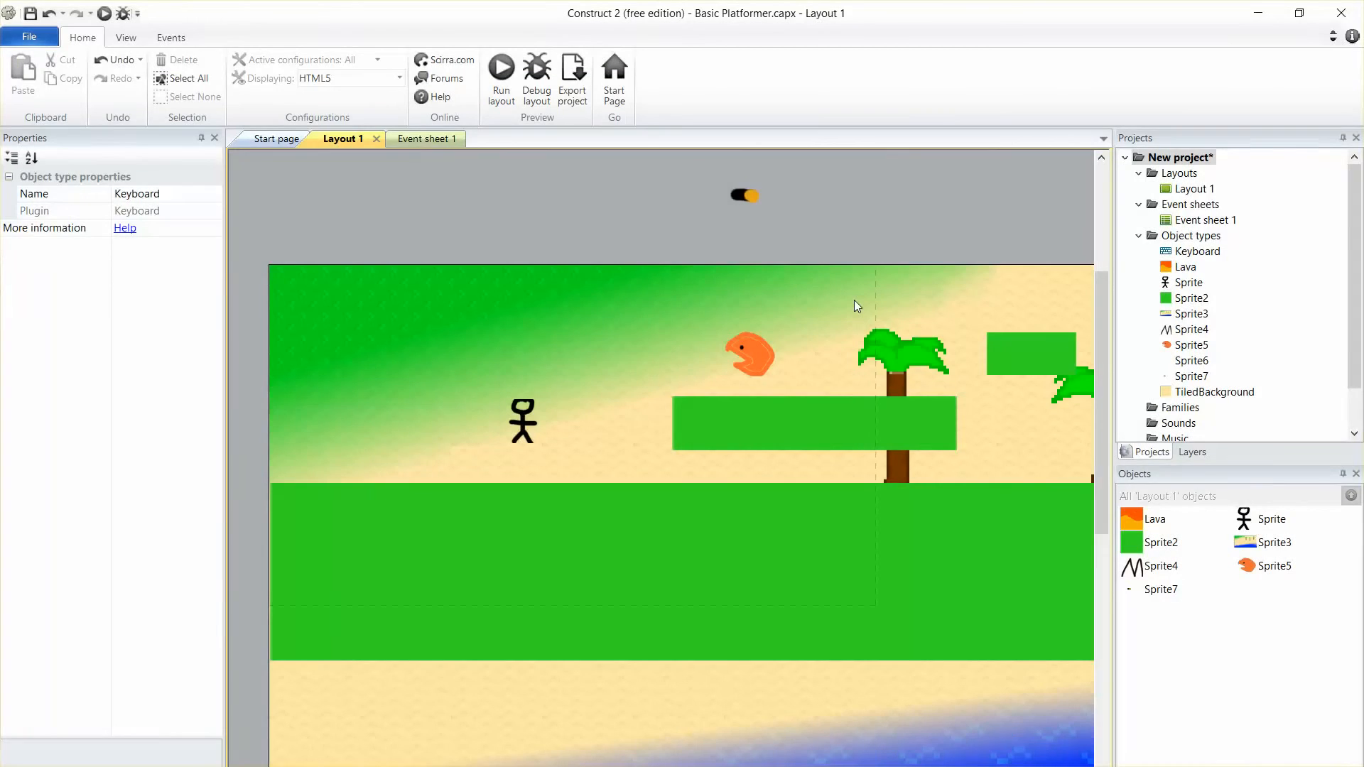
Reshape the bullet Sprite7's collision polygon by moving its four corner points tightly around the drawn bullet, and close the image editor
{"action": "double_click", "coordinate": [744, 198]}
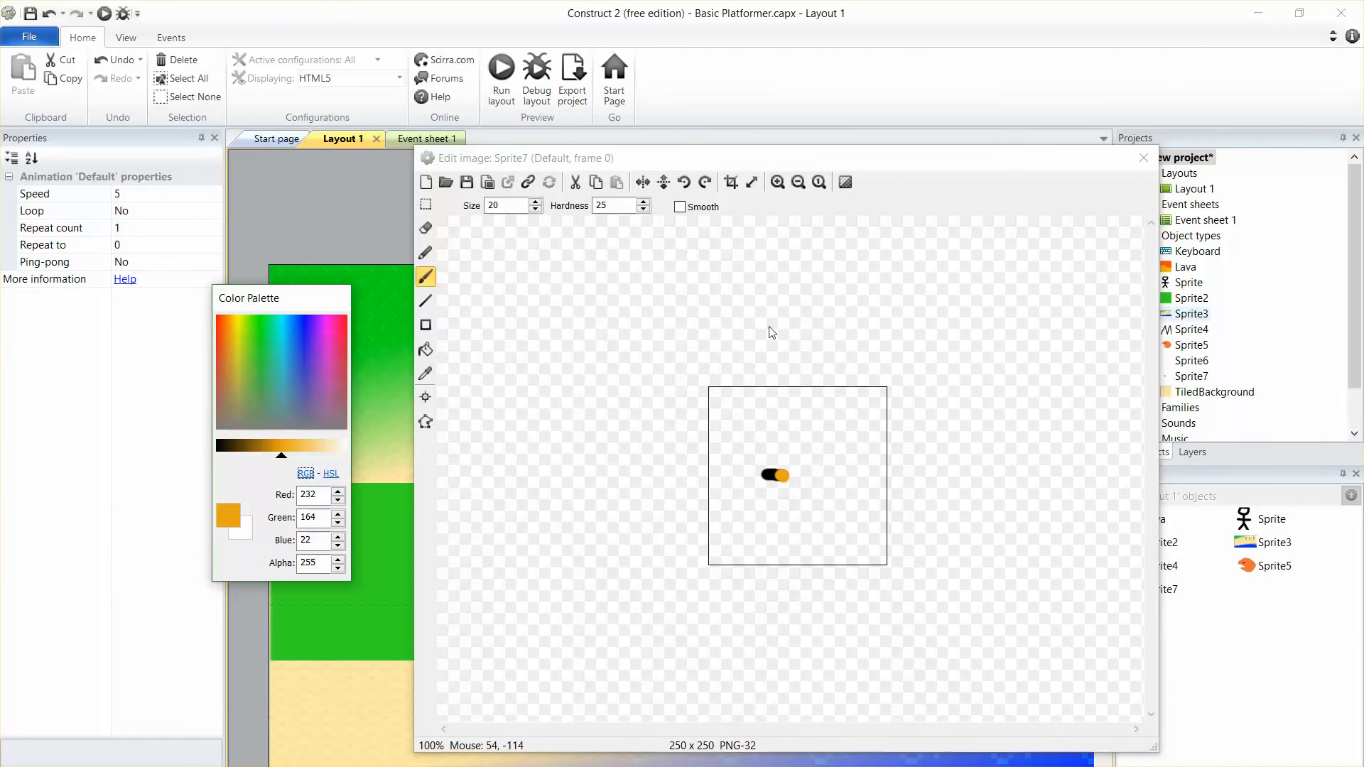
{"action": "left_click", "coordinate": [426, 423]}
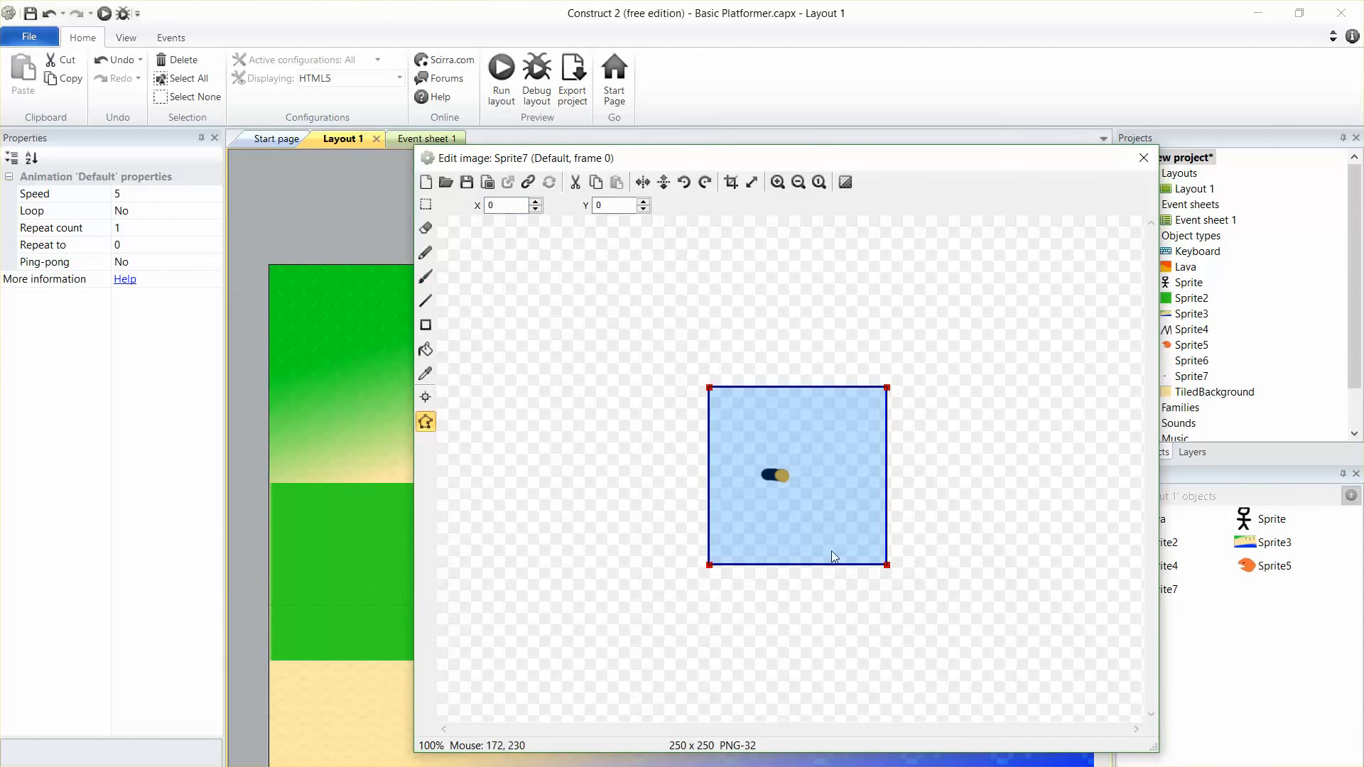
{"action": "left_click_drag", "start_coordinate": [885, 386], "coordinate": [788, 476]}
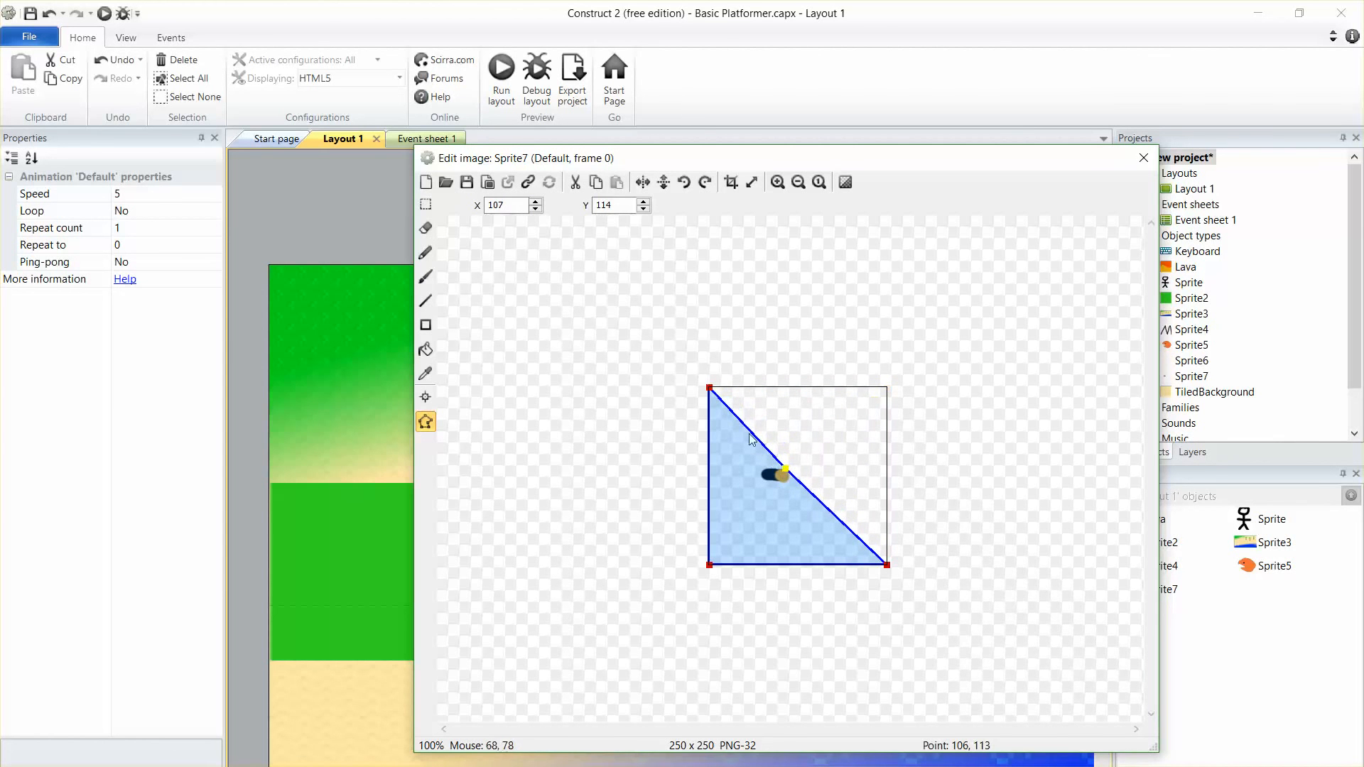
{"action": "left_click_drag", "start_coordinate": [710, 387], "coordinate": [763, 469]}
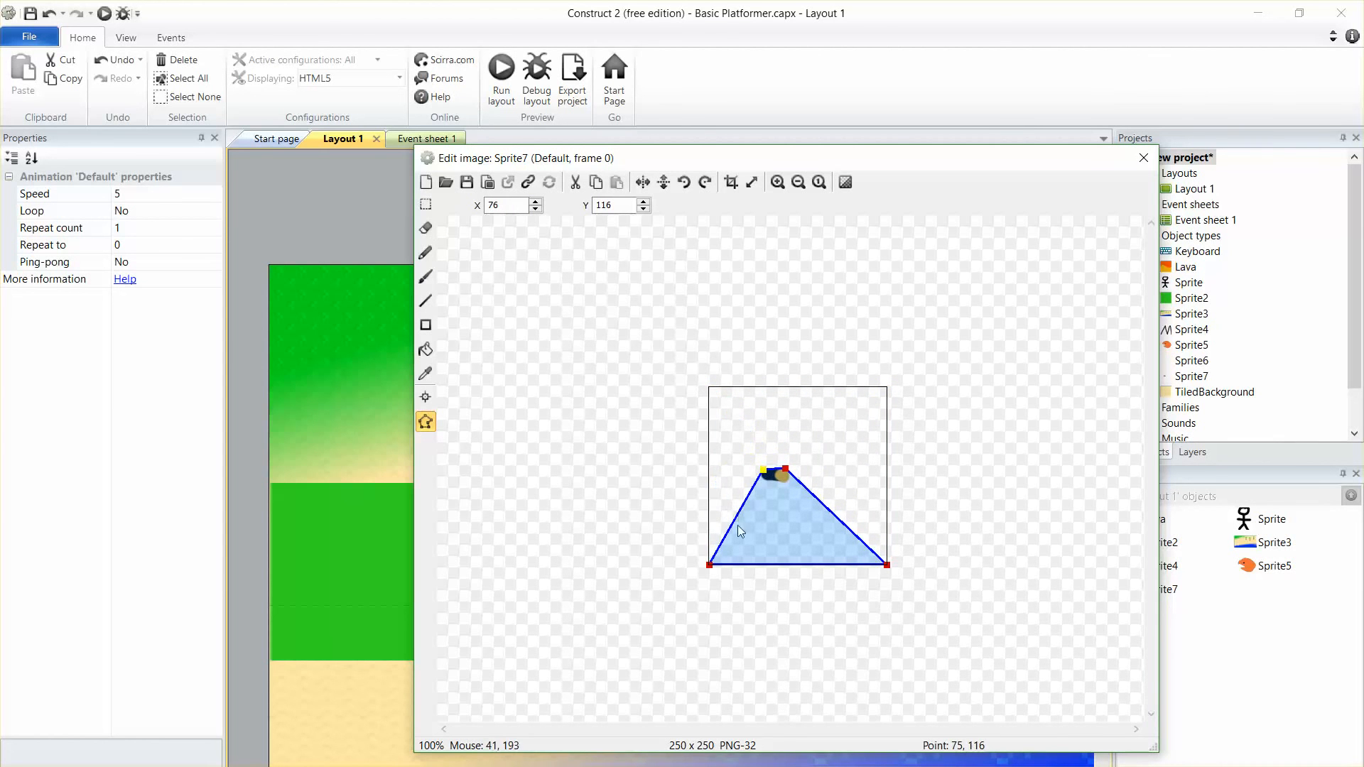
{"action": "left_click_drag", "start_coordinate": [710, 565], "coordinate": [765, 484]}
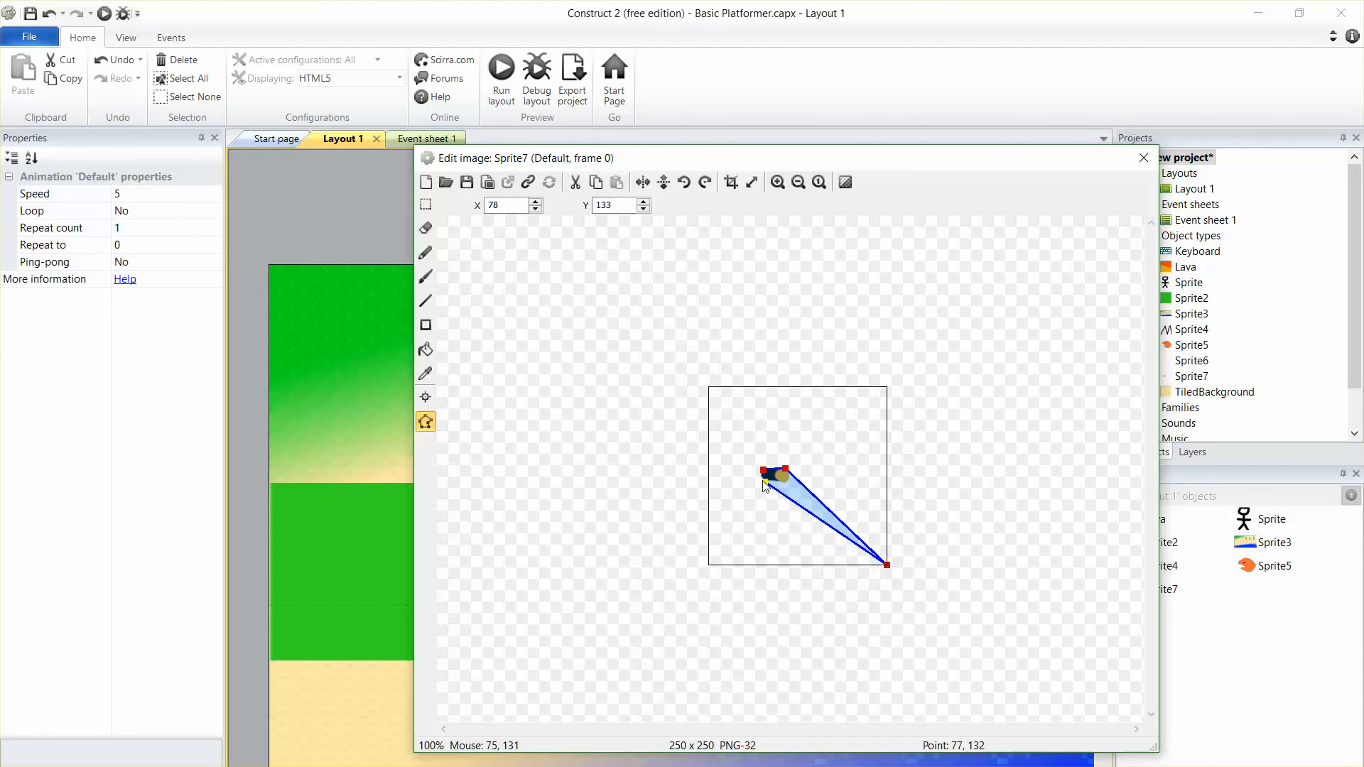
{"action": "left_click_drag", "start_coordinate": [887, 565], "coordinate": [788, 482]}
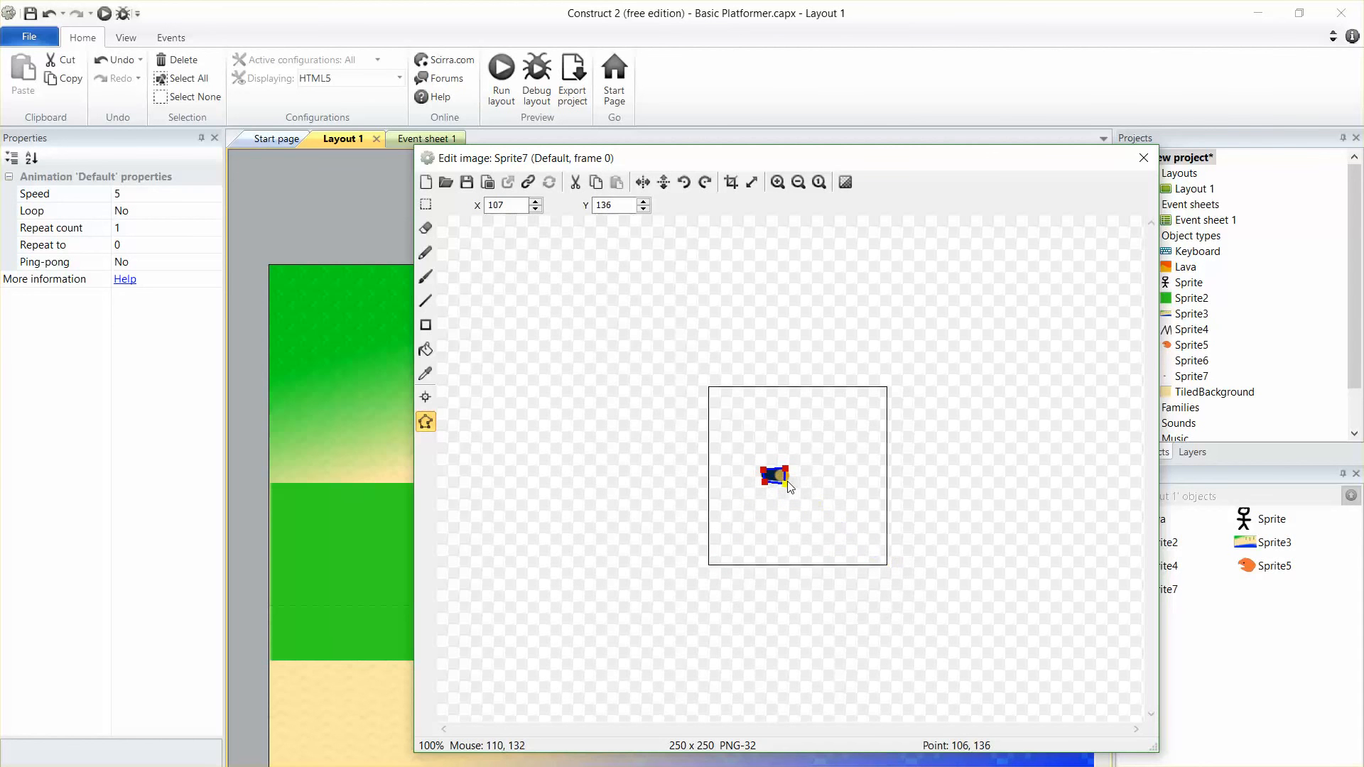
{"action": "left_click", "coordinate": [1143, 158]}
Run Layout 1 and test firing bullets at the enemy while jumping the player across the platforms
{"action": "left_click", "coordinate": [501, 78]}
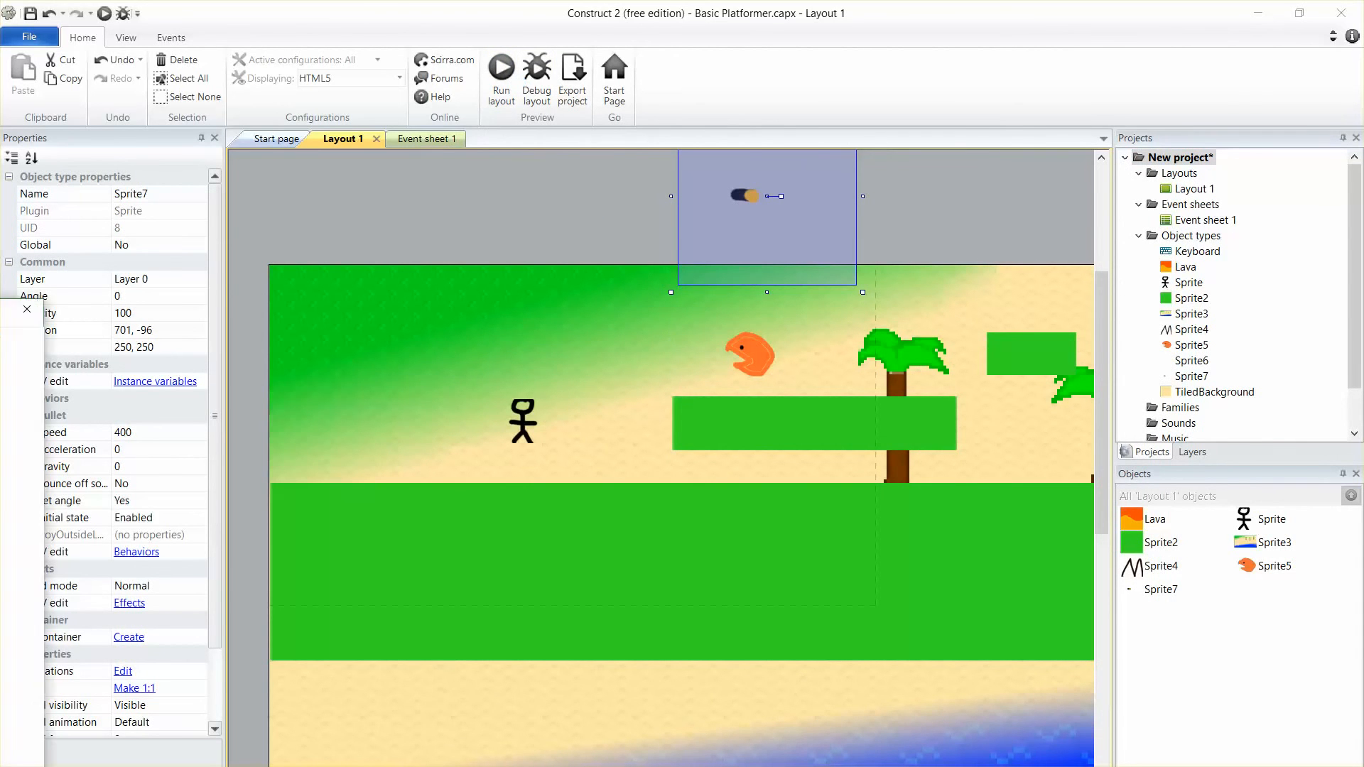
{"action": "key", "text": "Right"}
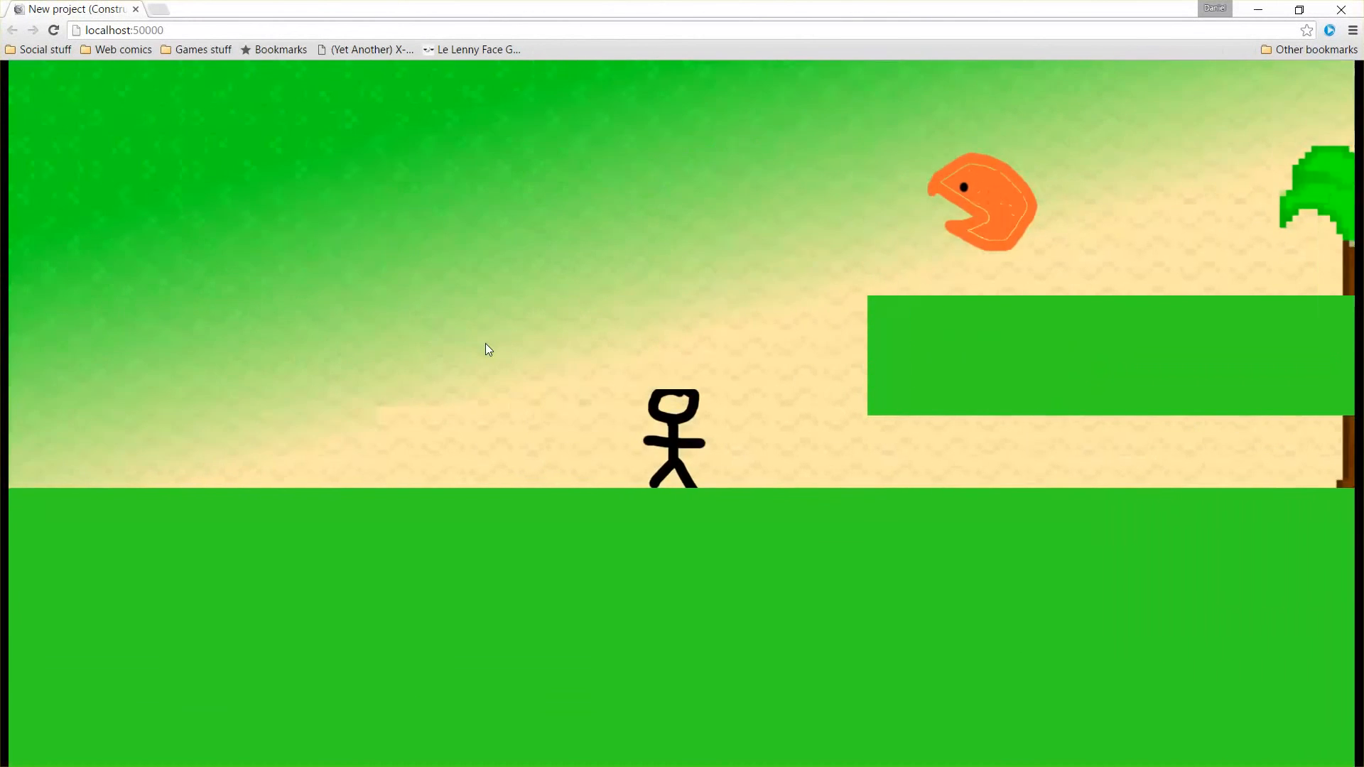
{"action": "key", "text": "Up"}
{"action": "key", "text": "space"}
{"action": "key", "text": "Left"}
{"action": "key", "text": "Right"}
{"action": "key", "text": "Up"}
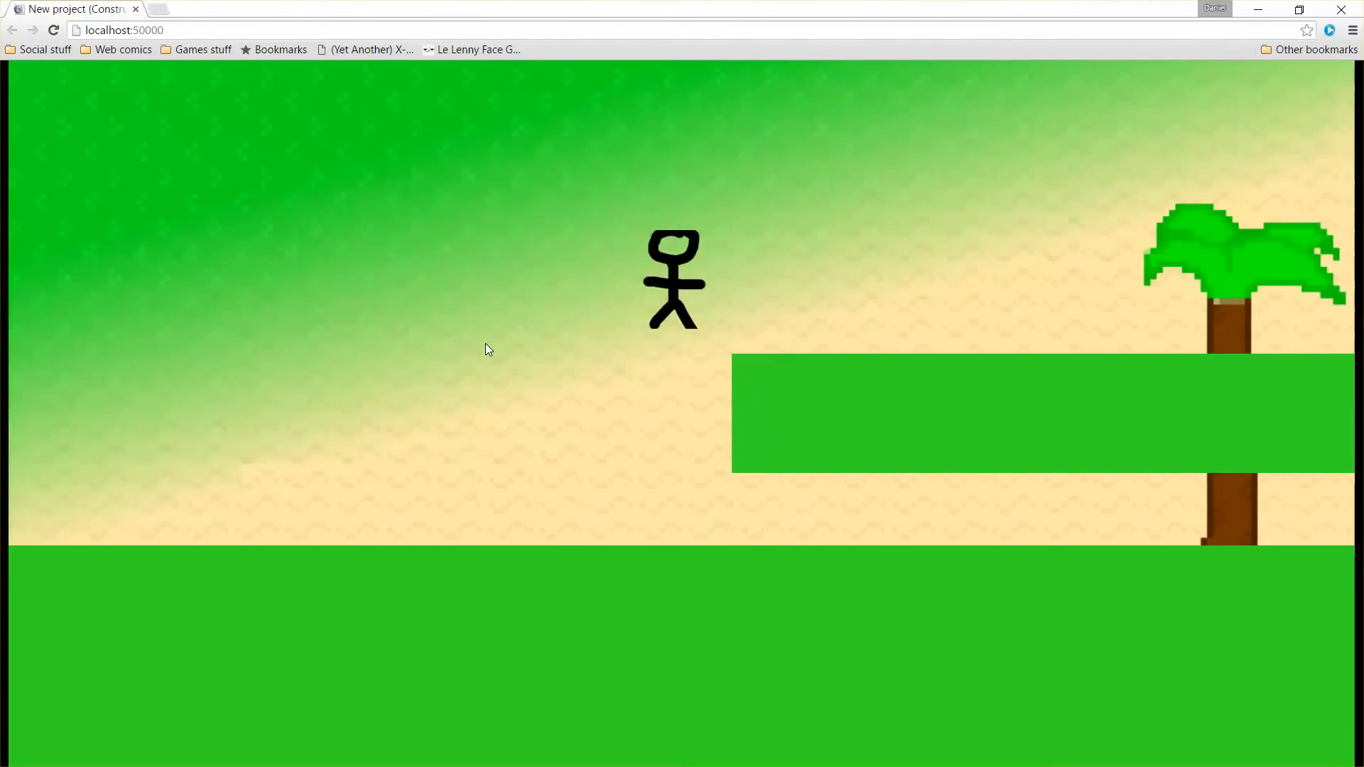
{"action": "key", "text": "space"}
{"action": "key", "text": "Up"}
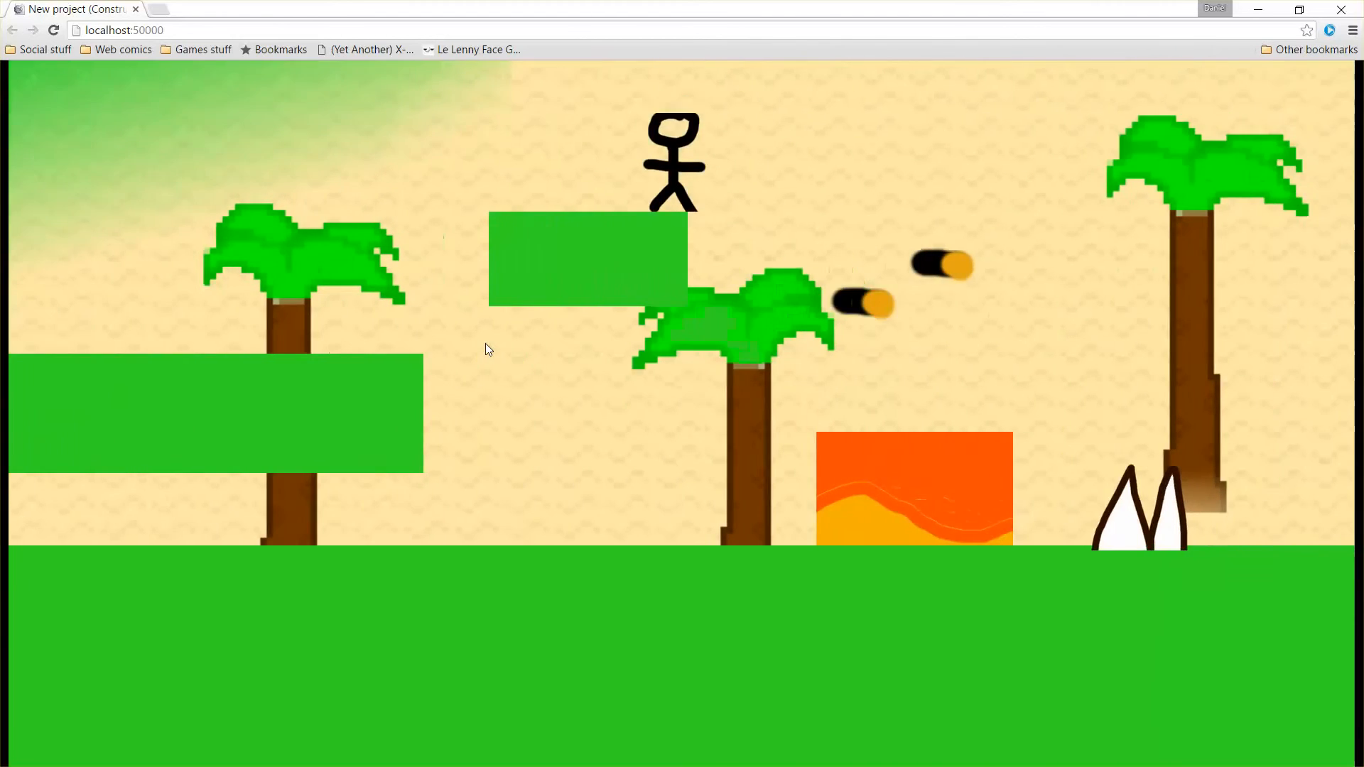
Test firing at the enemy again from the start of the level, move onto the first platform, and close the preview
{"action": "key", "text": "Left"}
{"action": "key", "text": "Up"}
{"action": "key", "text": "Right"}
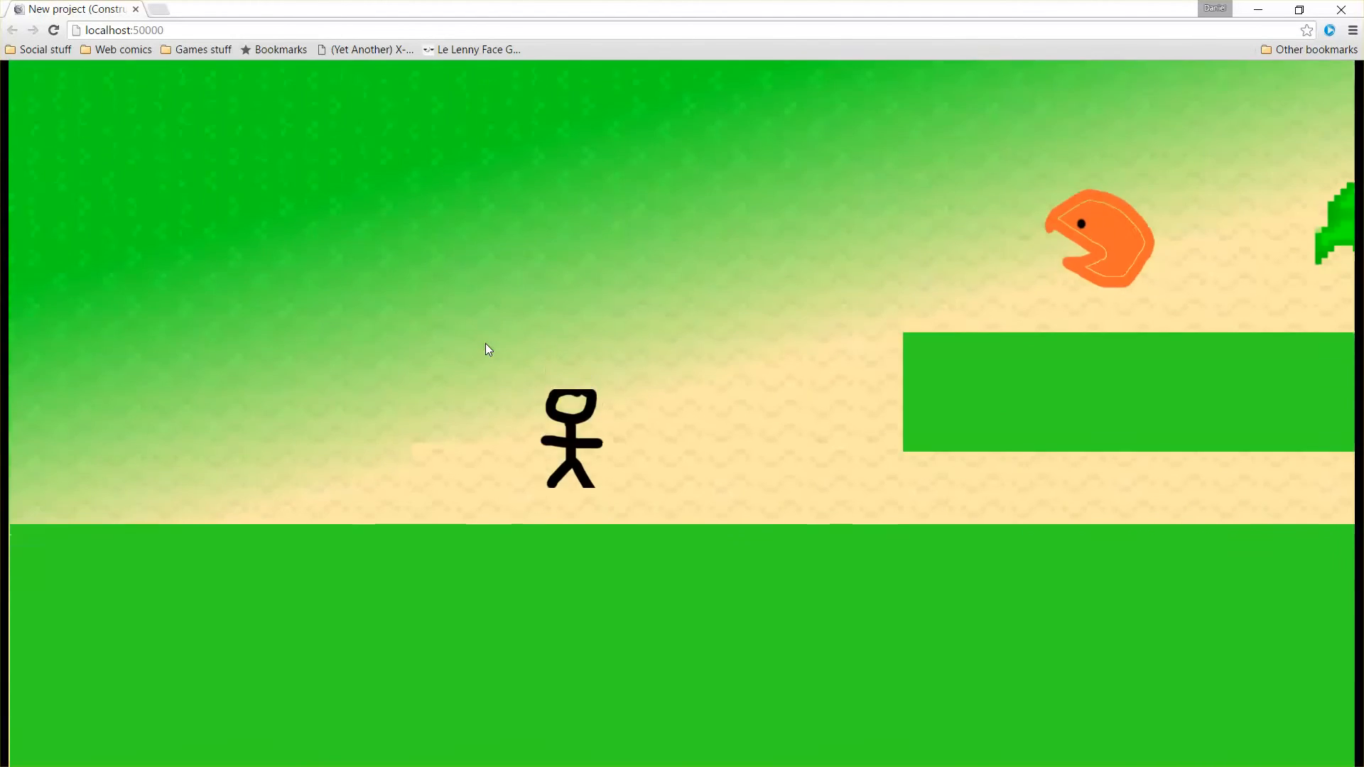
{"action": "key", "text": "Right"}
{"action": "key", "text": "Up"}
{"action": "key", "text": "space"}
{"action": "key", "text": "Left"}
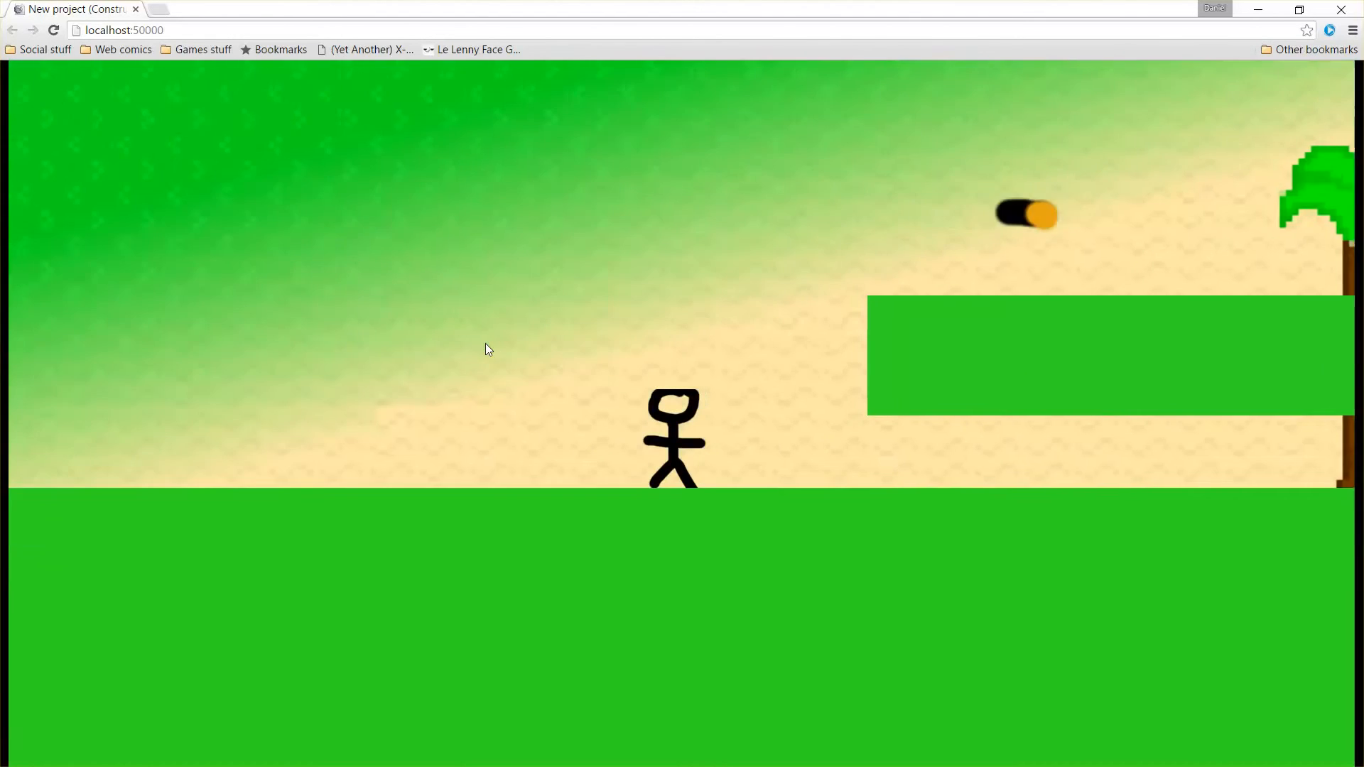
{"action": "key", "text": "Right"}
{"action": "key", "text": "Up"}
{"action": "key", "text": "Right"}
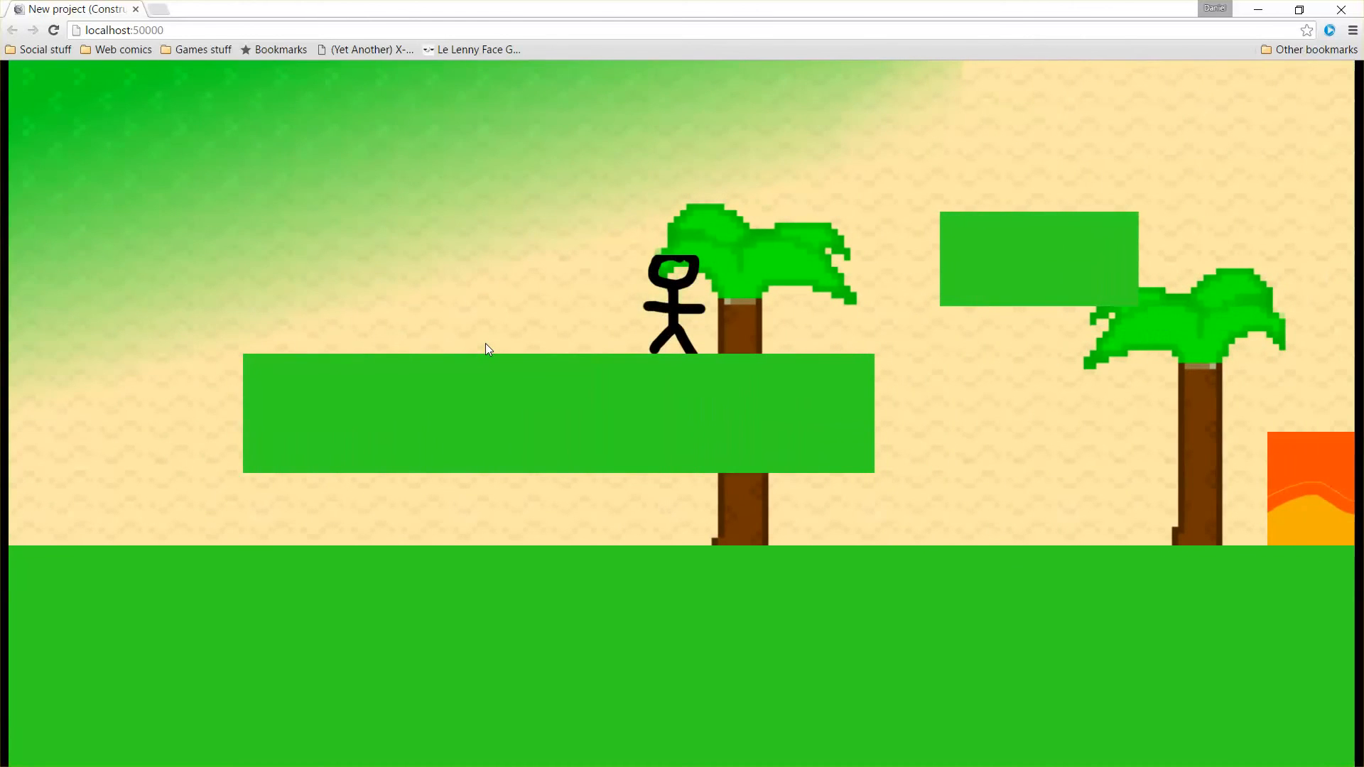
{"action": "left_click", "coordinate": [1342, 10]}
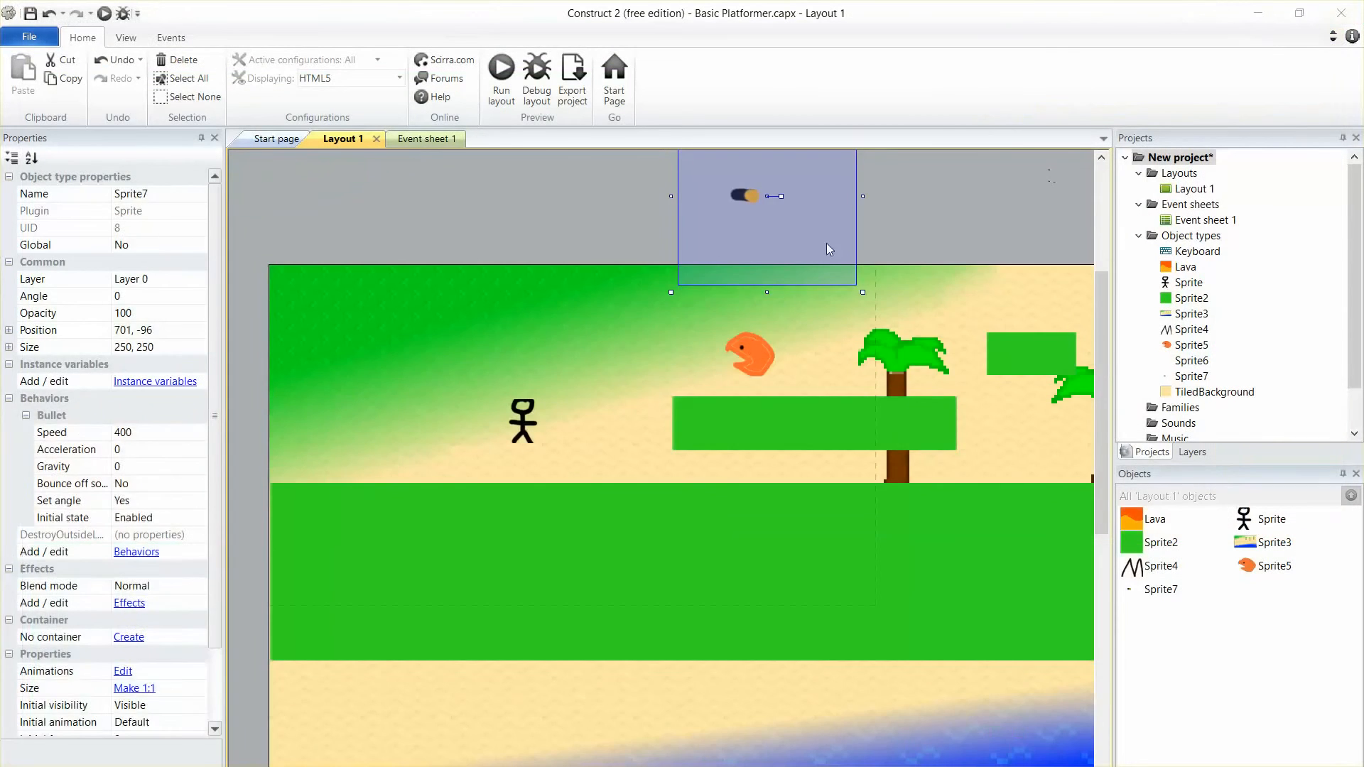
Move the four corner points of the enemy Sprite5's collision polygon onto the edges of its drawn body
{"action": "double_click", "coordinate": [752, 345]}
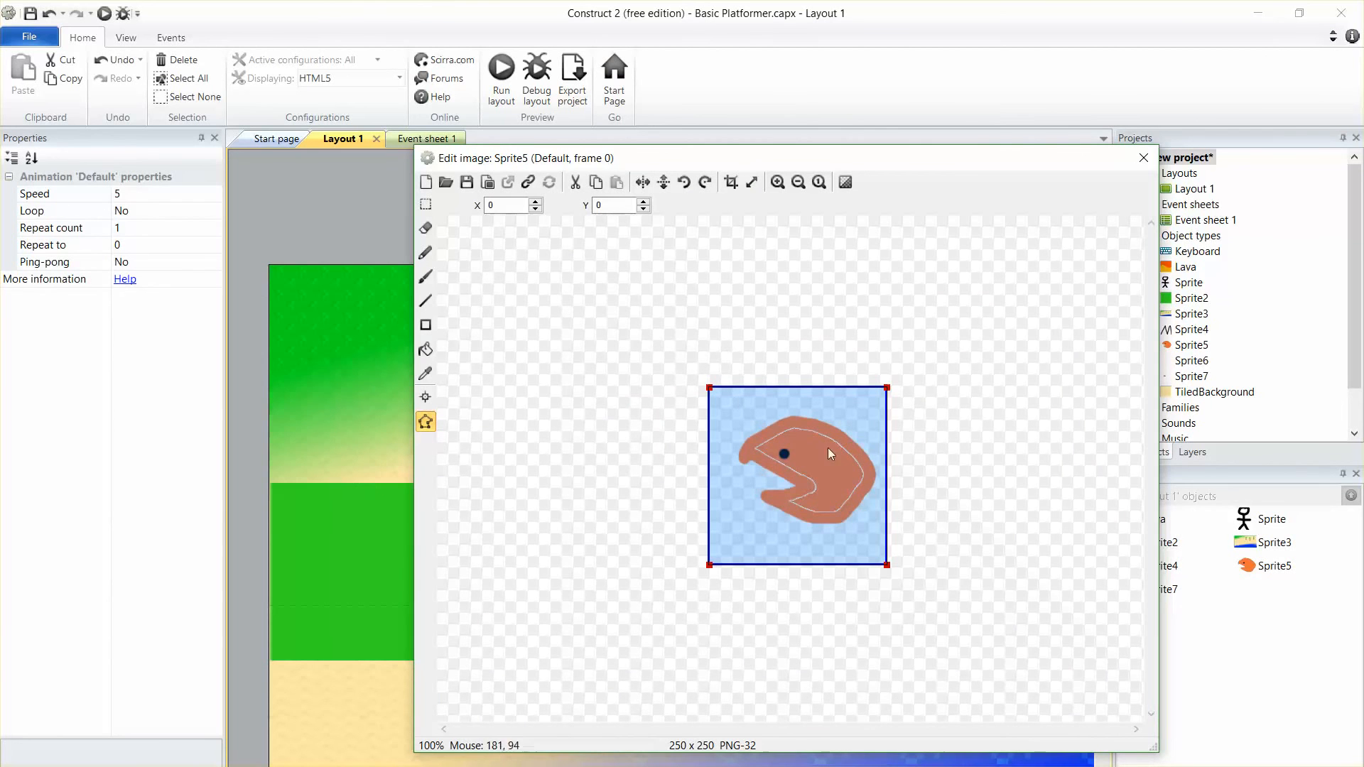
{"action": "left_click_drag", "start_coordinate": [709, 565], "coordinate": [764, 503]}
{"action": "left_click_drag", "start_coordinate": [886, 566], "coordinate": [841, 527]}
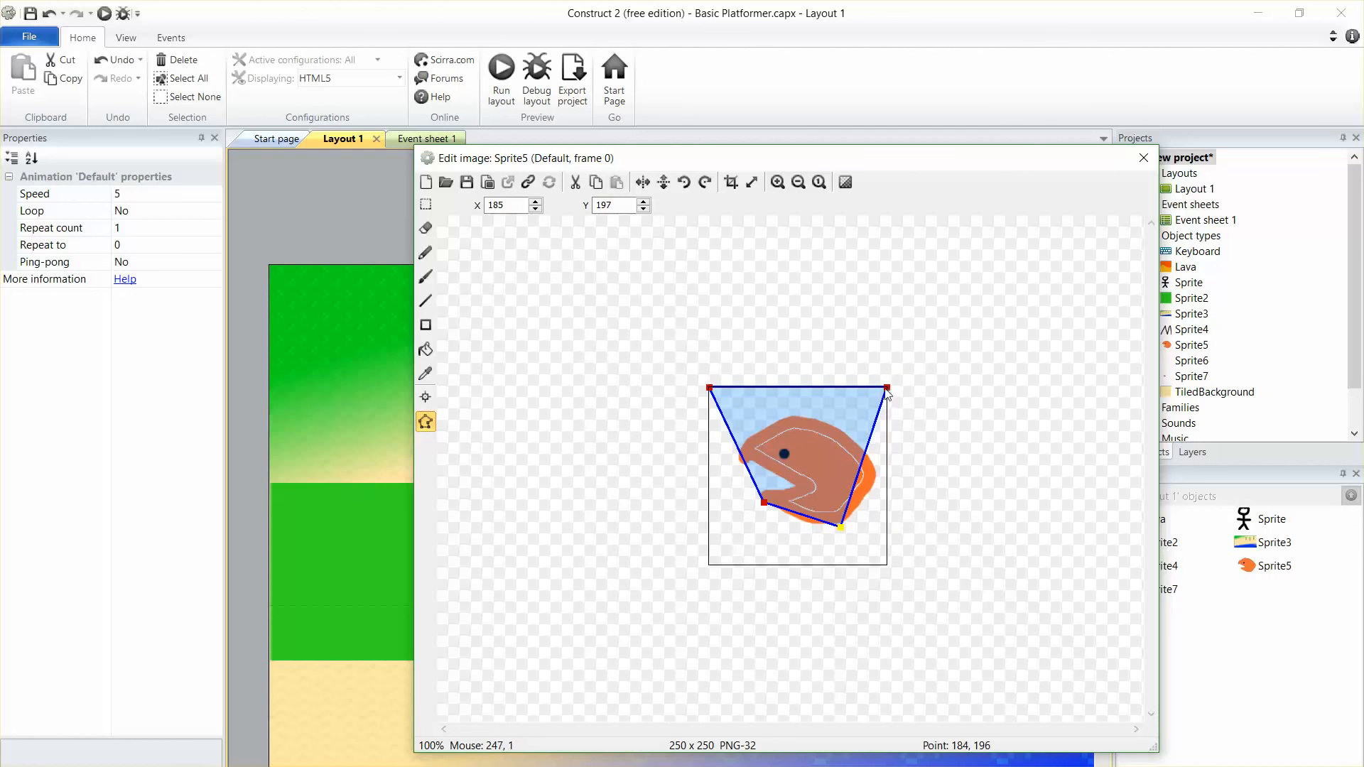
{"action": "left_click_drag", "start_coordinate": [887, 388], "coordinate": [876, 474]}
{"action": "left_click_drag", "start_coordinate": [711, 388], "coordinate": [809, 415]}
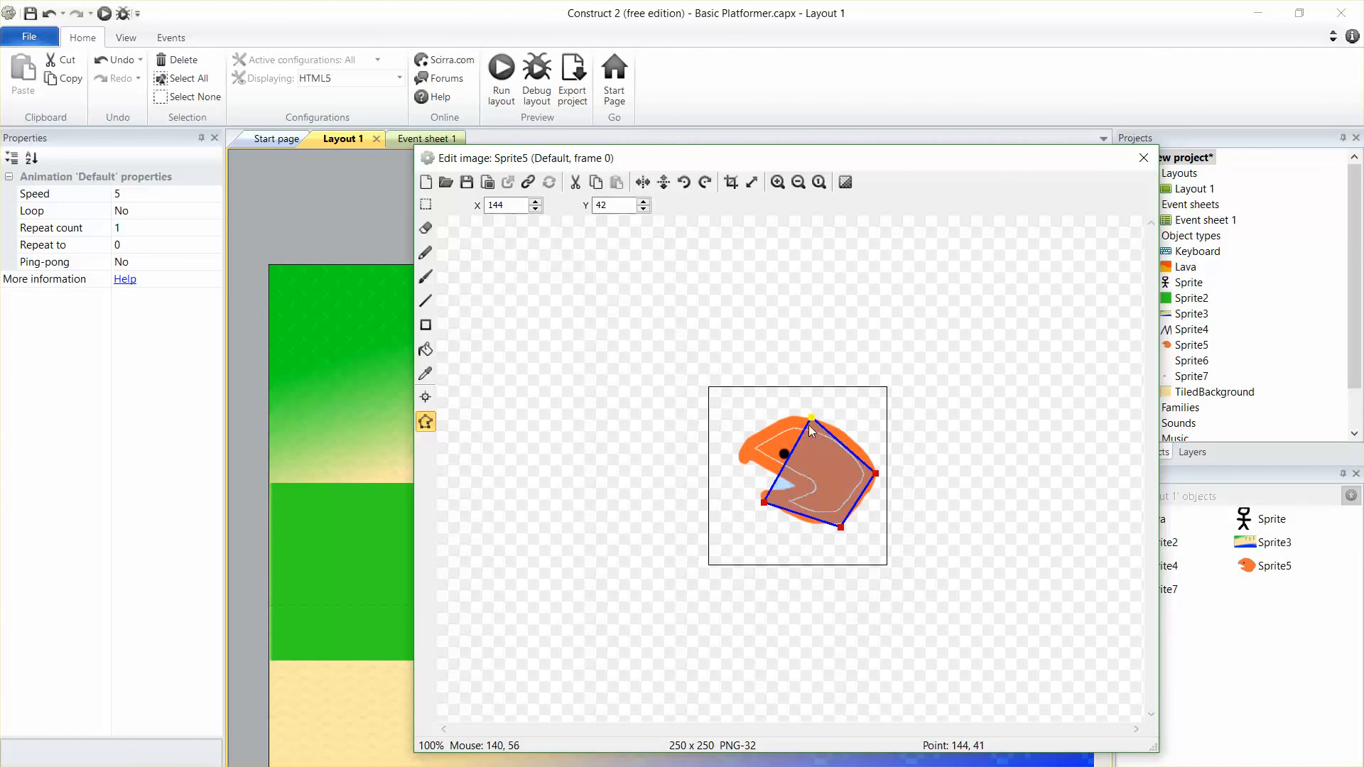
Add a point to the enemy's collision polygon, fit the outline around its snout and upper back, and close the image editor
{"action": "right_click", "coordinate": [810, 420]}
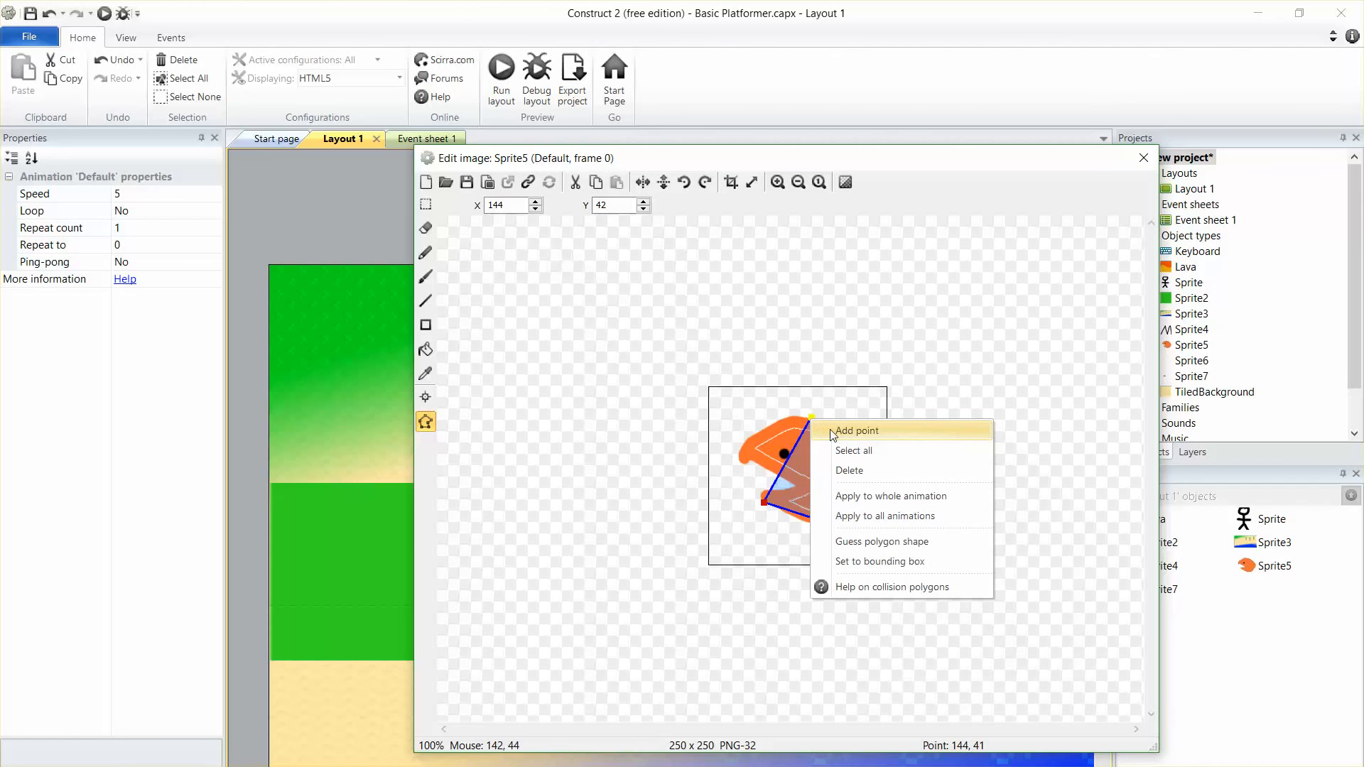
{"action": "left_click", "coordinate": [833, 432]}
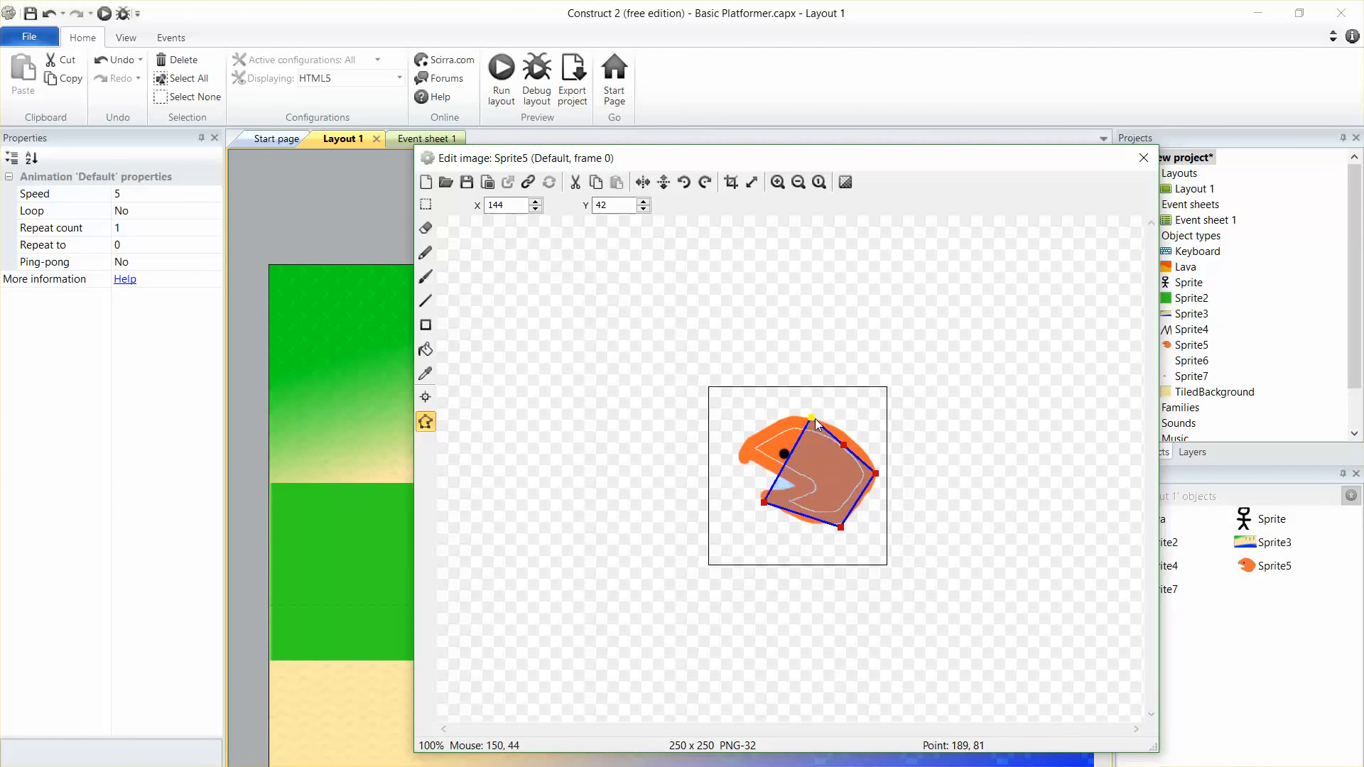
{"action": "left_click_drag", "start_coordinate": [812, 417], "coordinate": [740, 446]}
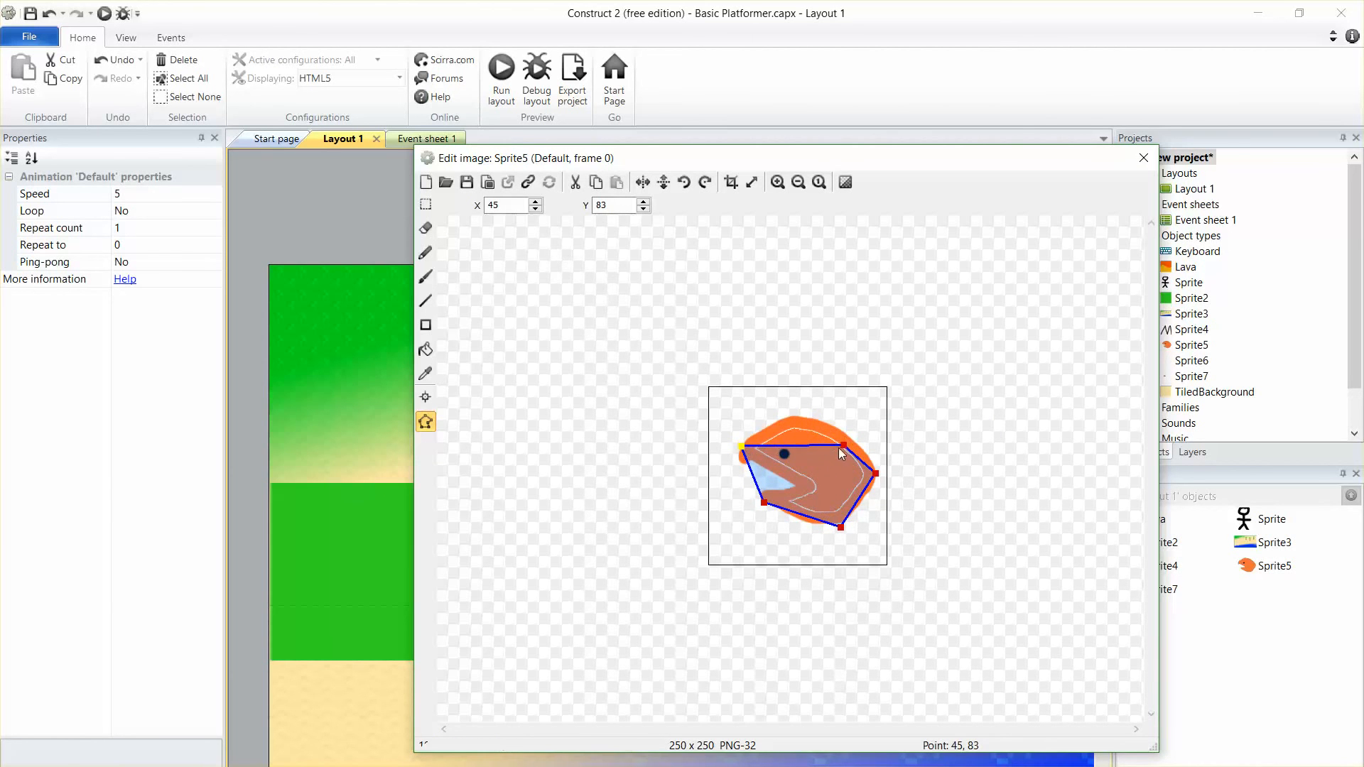
{"action": "left_click_drag", "start_coordinate": [843, 445], "coordinate": [810, 415]}
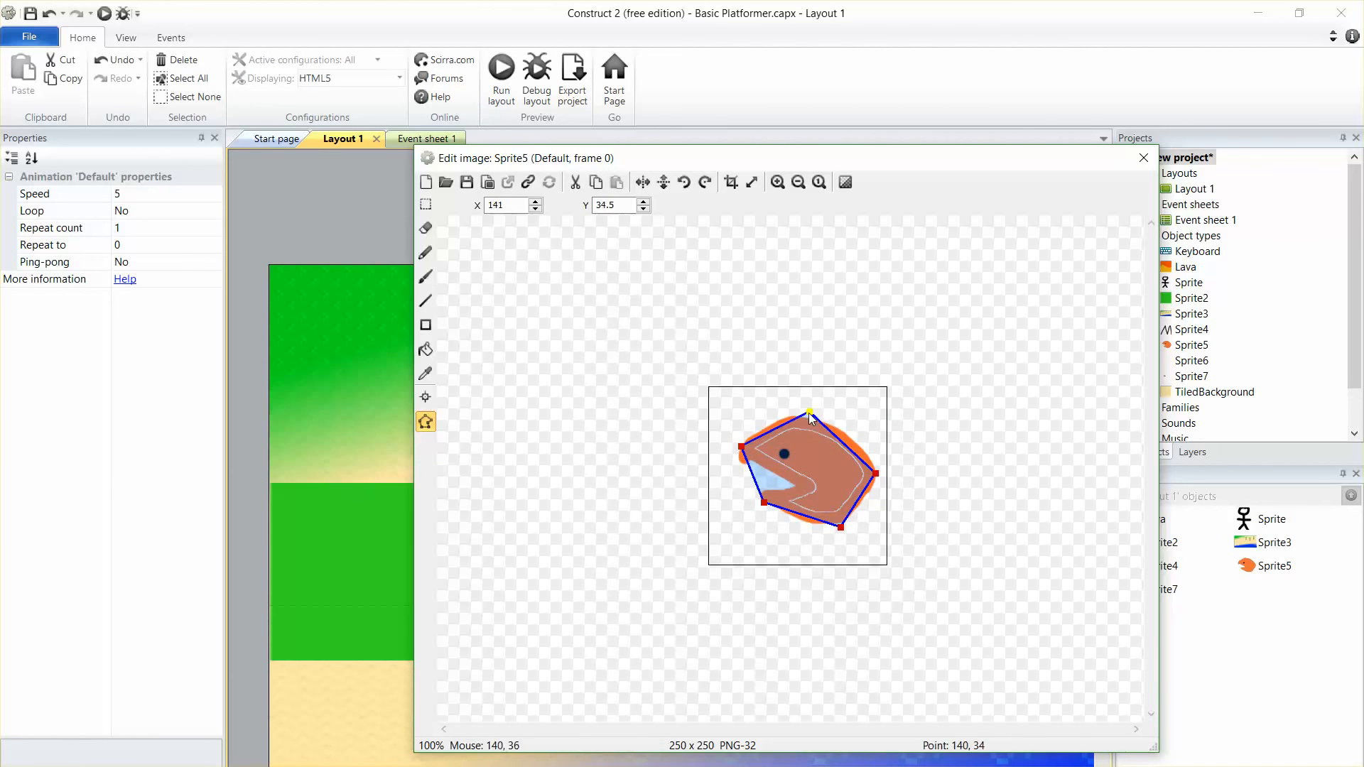
{"action": "left_click", "coordinate": [1143, 157]}
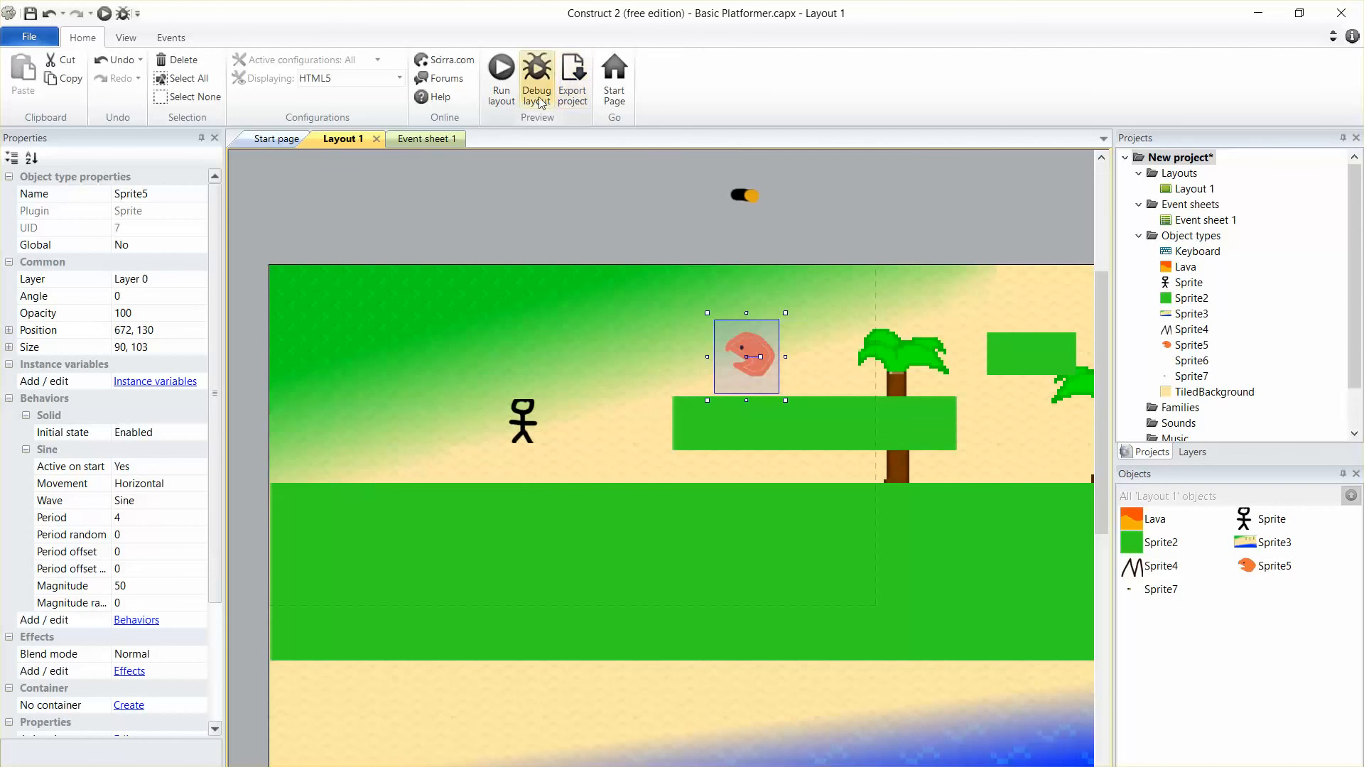
Run Layout 1 and test shooting the enemy, jumping across the platforms, and moving the player back toward the start
{"action": "left_click", "coordinate": [501, 78]}
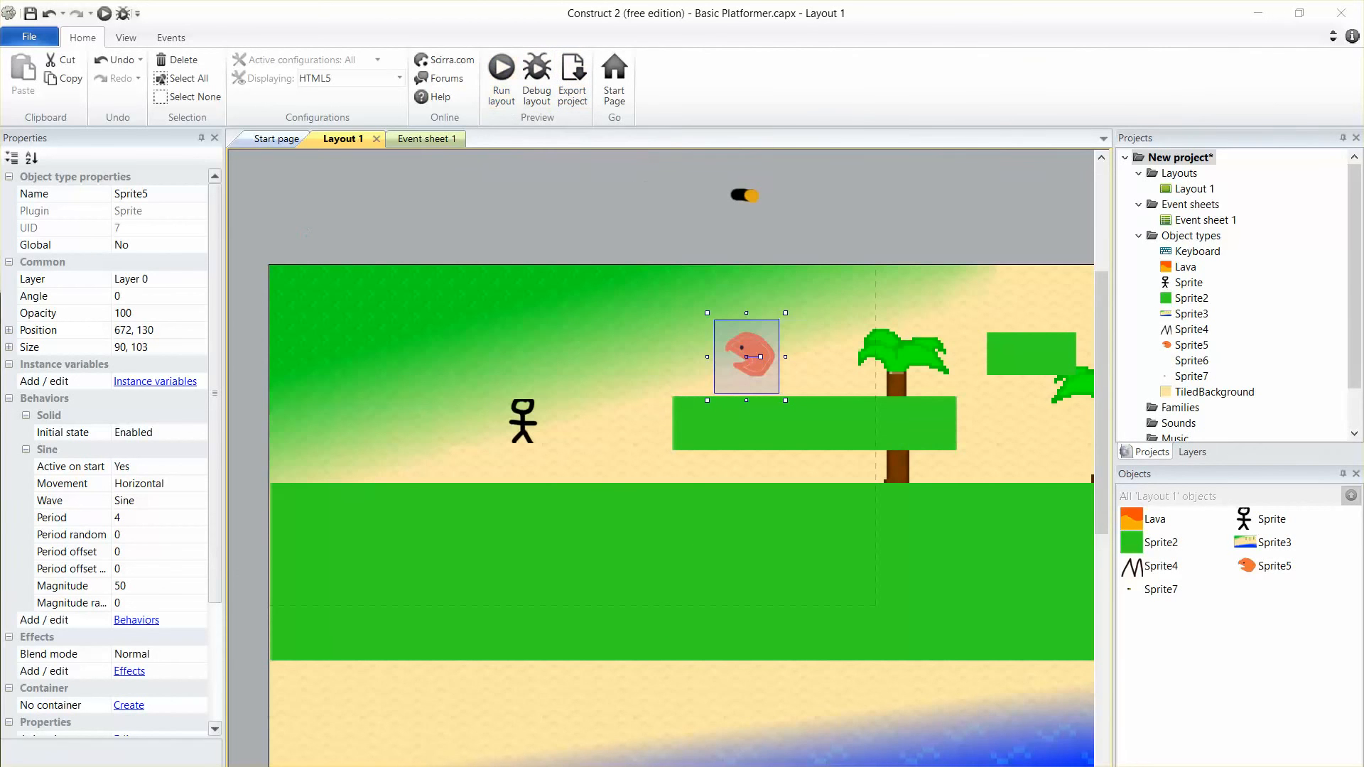
{"action": "left_click_drag", "start_coordinate": [480, 388], "coordinate": [661, 6]}
{"action": "key", "text": "Right"}
{"action": "key", "text": "Up"}
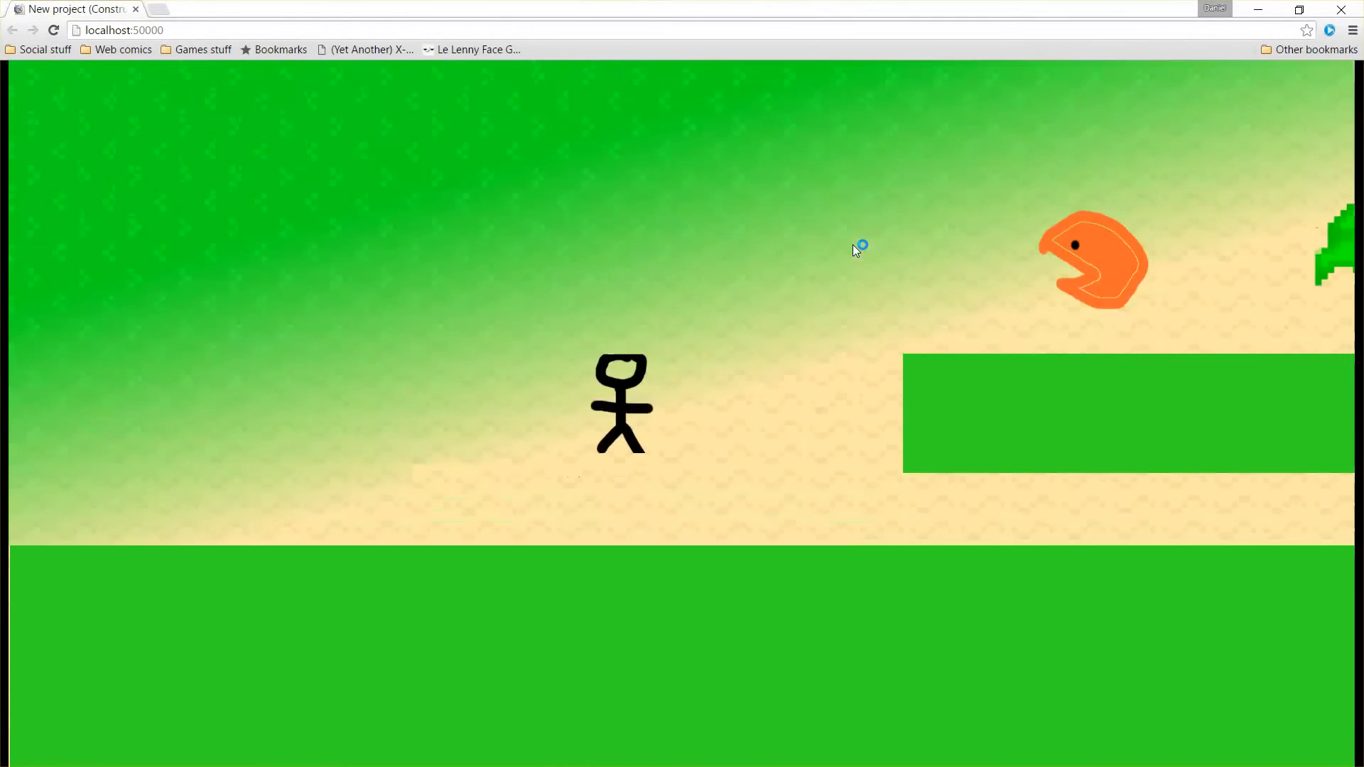
{"action": "key", "text": "space"}
{"action": "key", "text": "Right"}
{"action": "key", "text": "Up"}
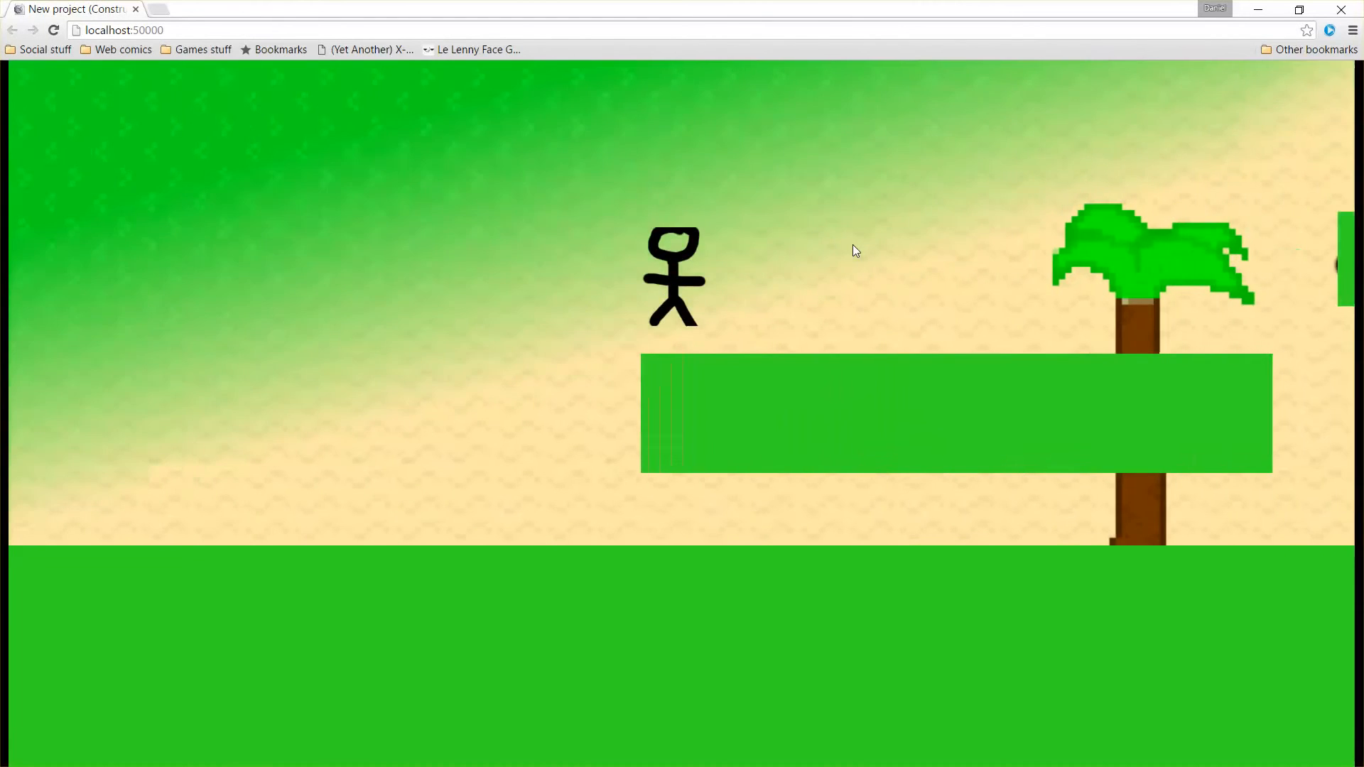
{"action": "key", "text": "Right"}
{"action": "key", "text": "Up"}
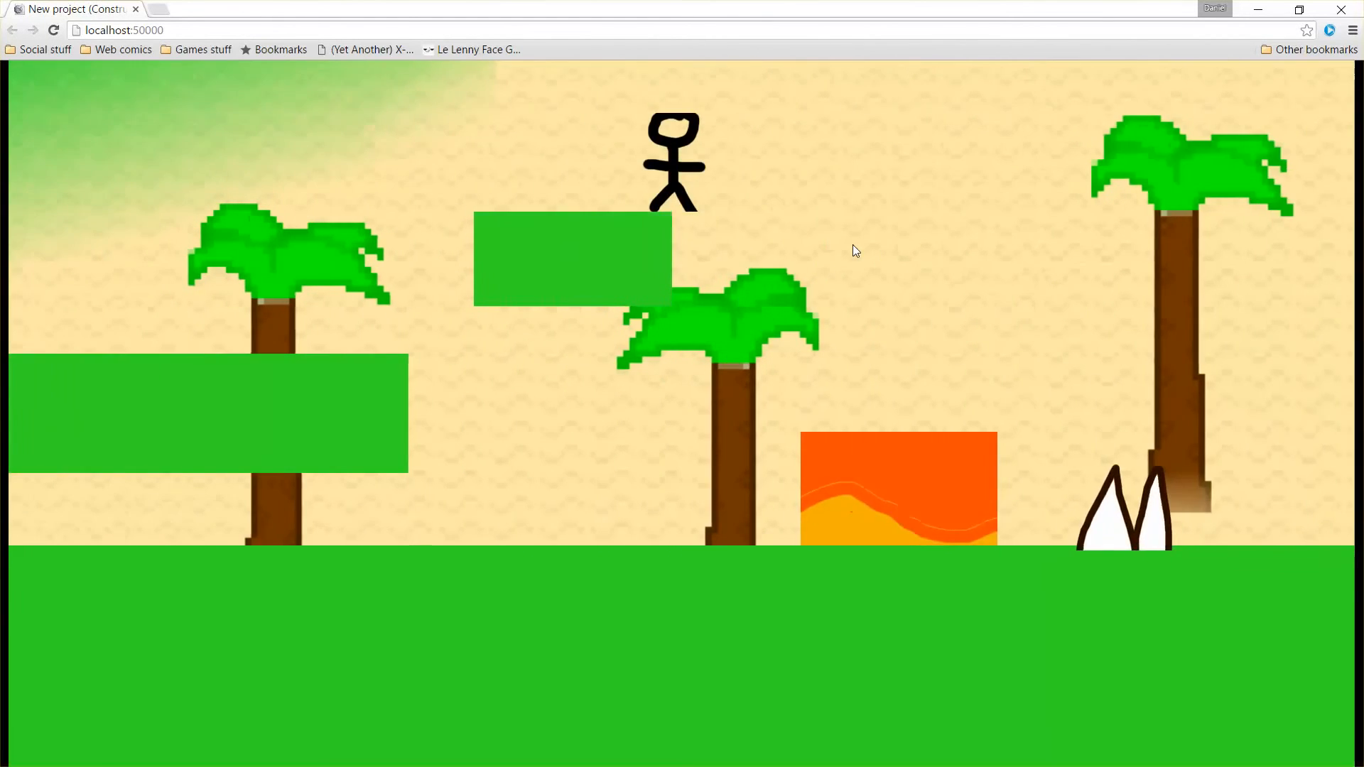
{"action": "key", "text": "Left"}
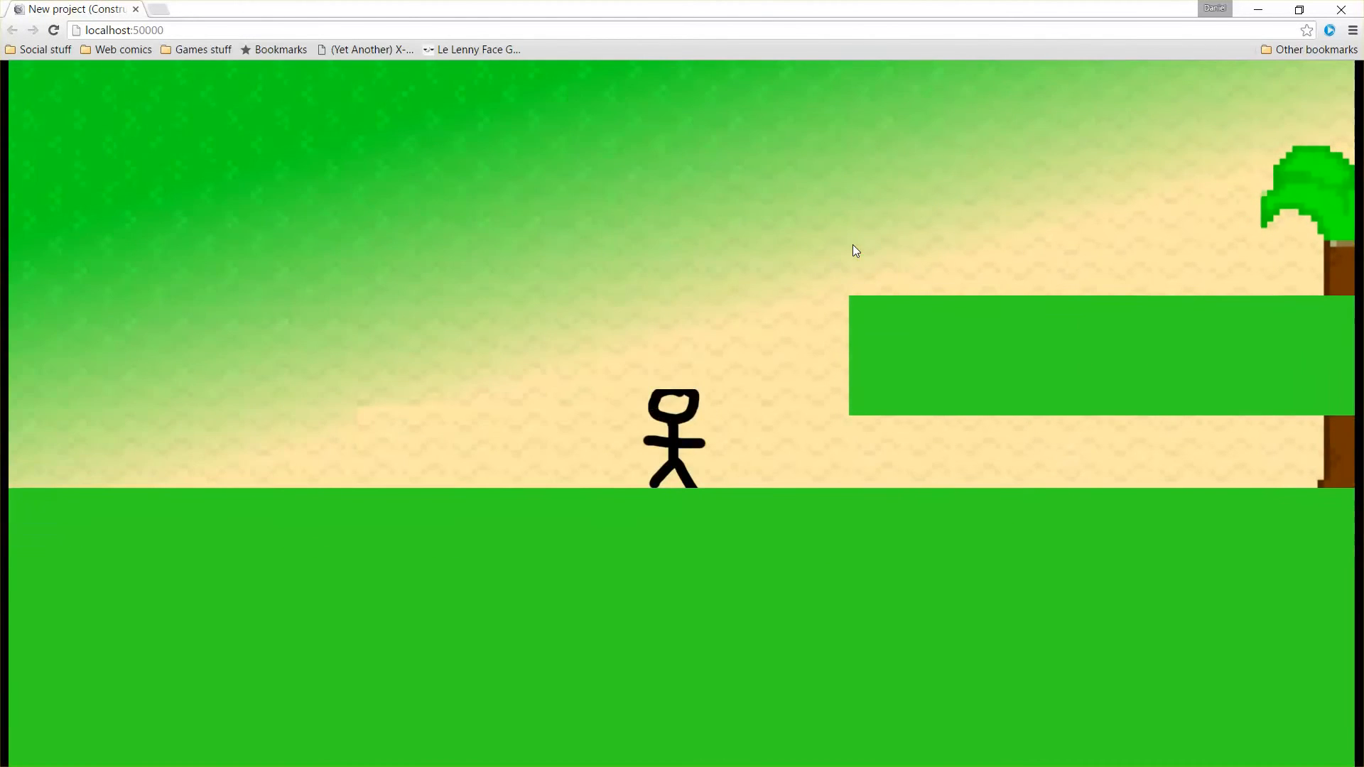
Reload the game preview, test one more jumping shot at the enemy, climb onto the first platform, and close the preview
{"action": "left_click", "coordinate": [58, 32]}
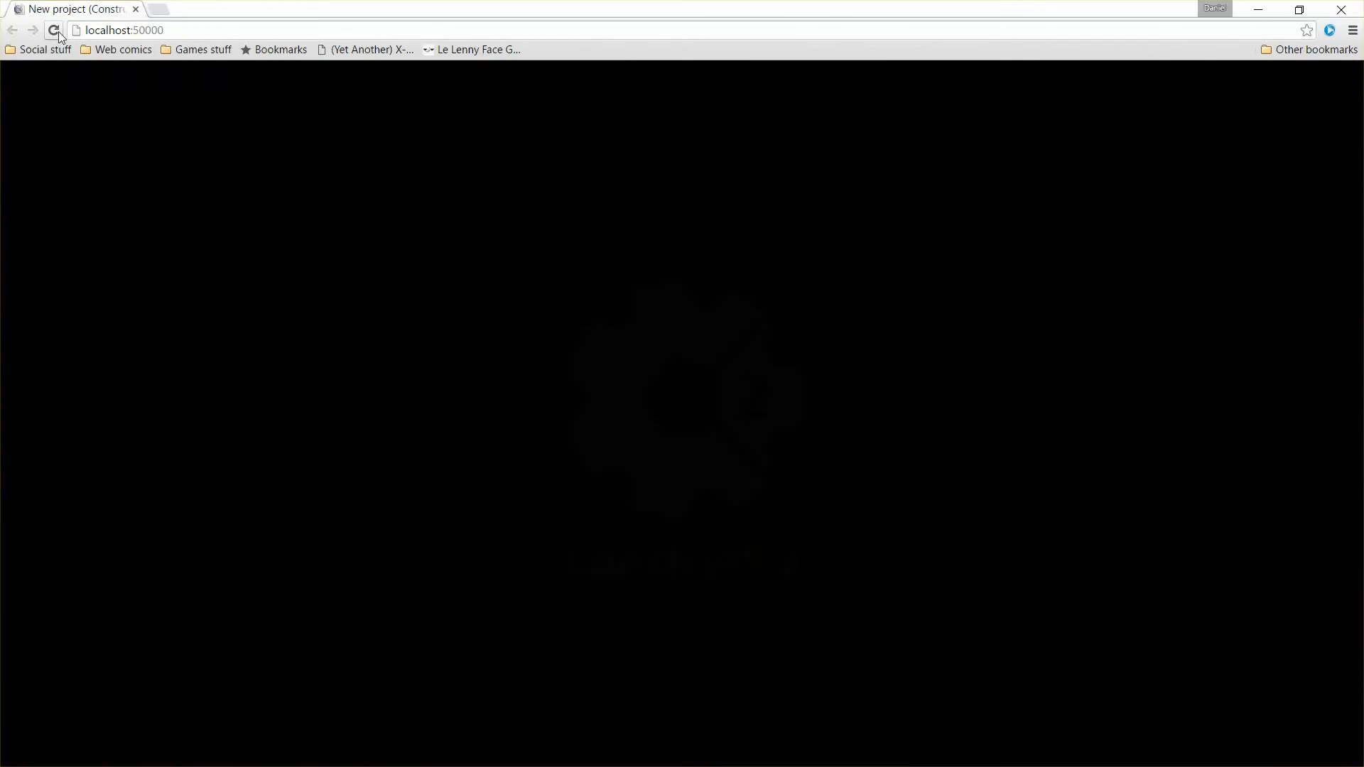
{"action": "key", "text": "Right"}
{"action": "key", "text": "Up"}
{"action": "key", "text": "space"}
{"action": "key", "text": "Left"}
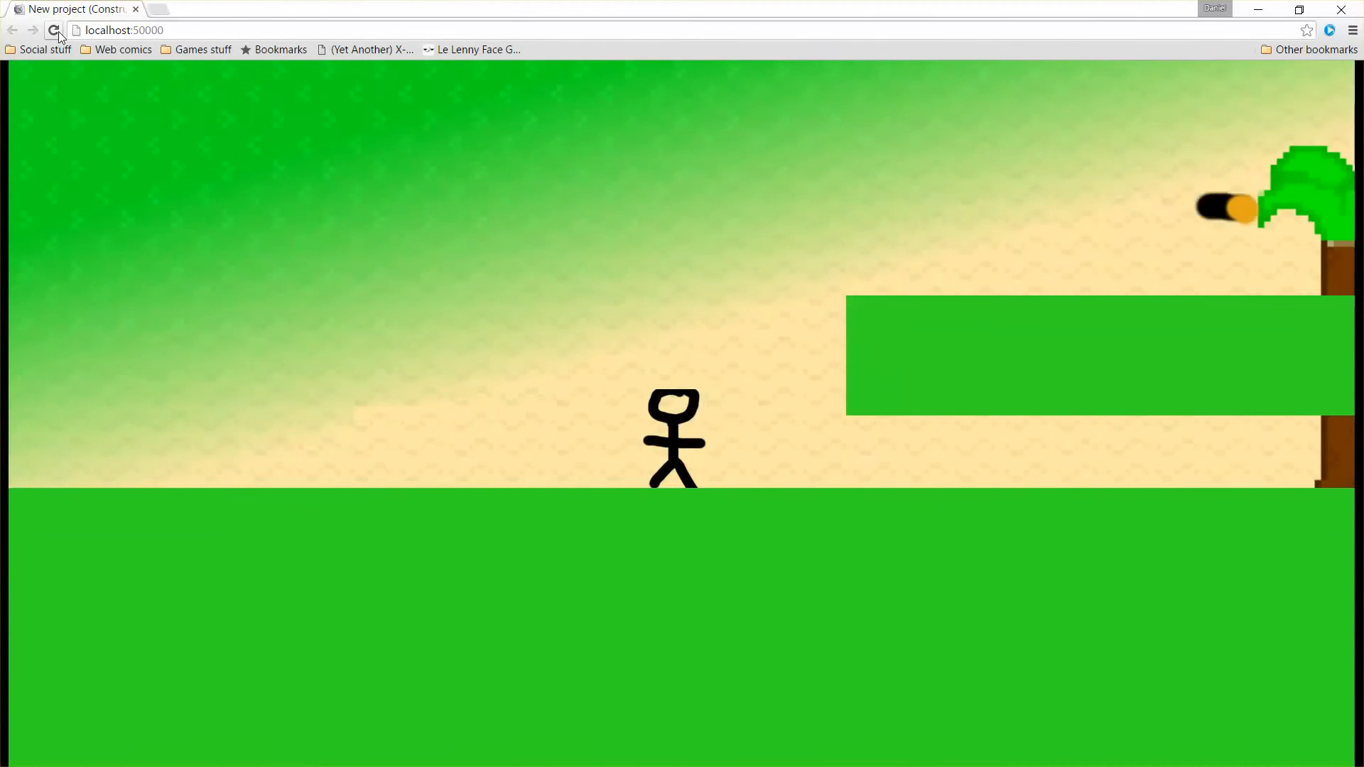
{"action": "key", "text": "Right"}
{"action": "key", "text": "Up"}
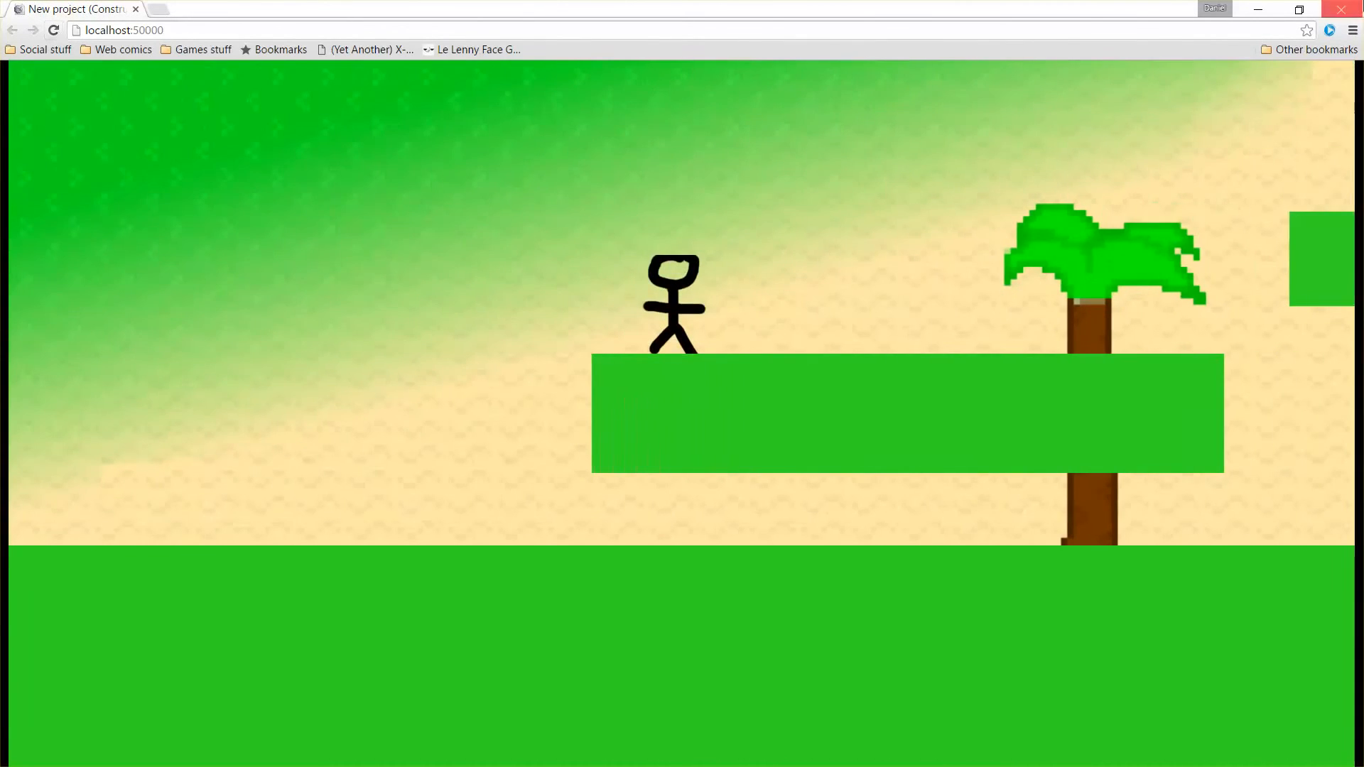
{"action": "left_click", "coordinate": [1362, 1]}
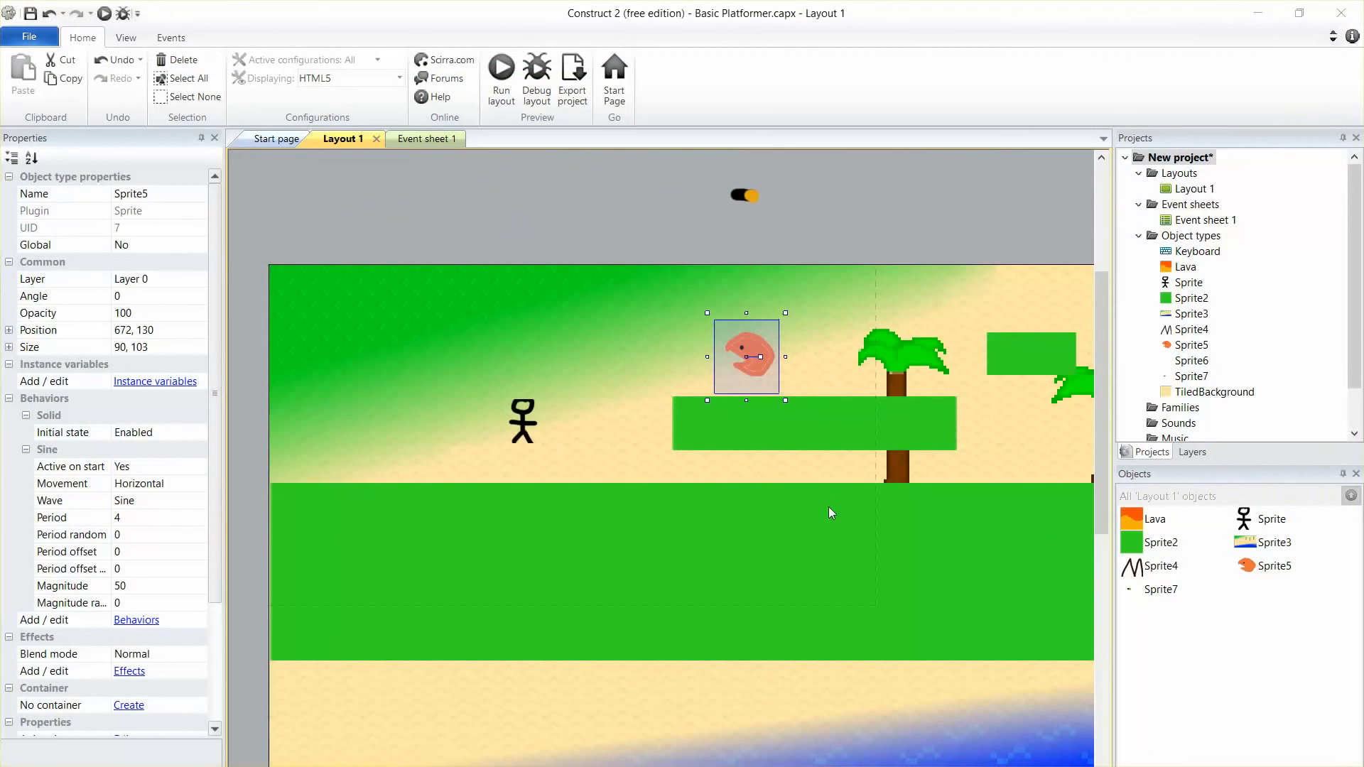